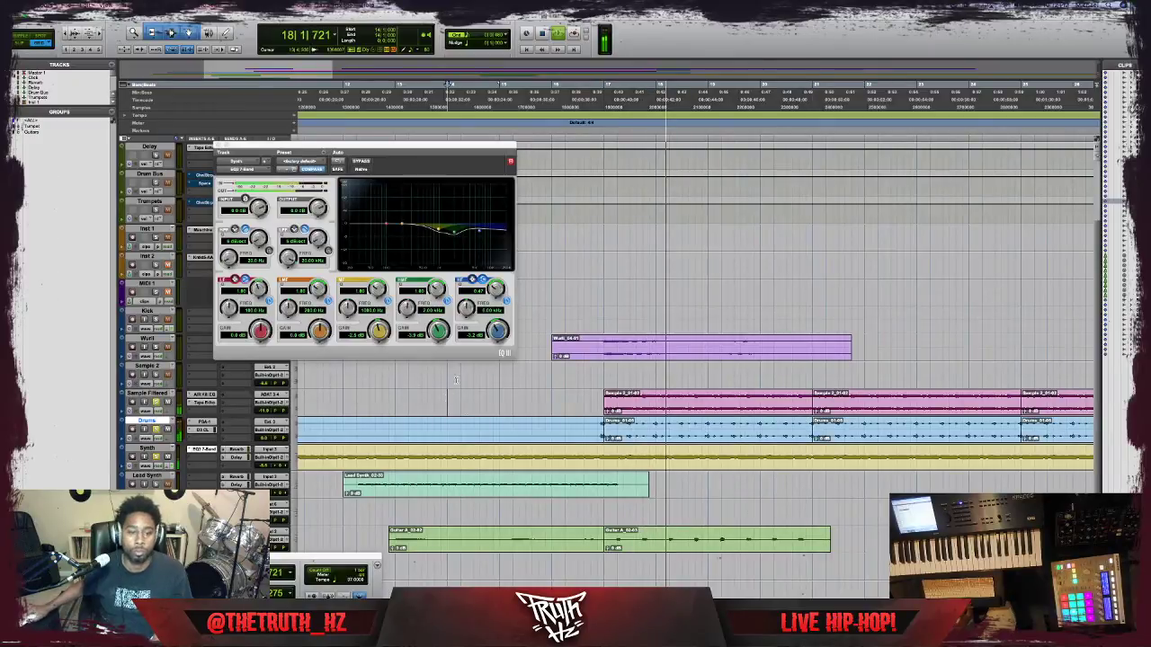
Close the Synth track's EQ window, stop playback, and create a new stereo Aux Input track.
left_click(220, 148)
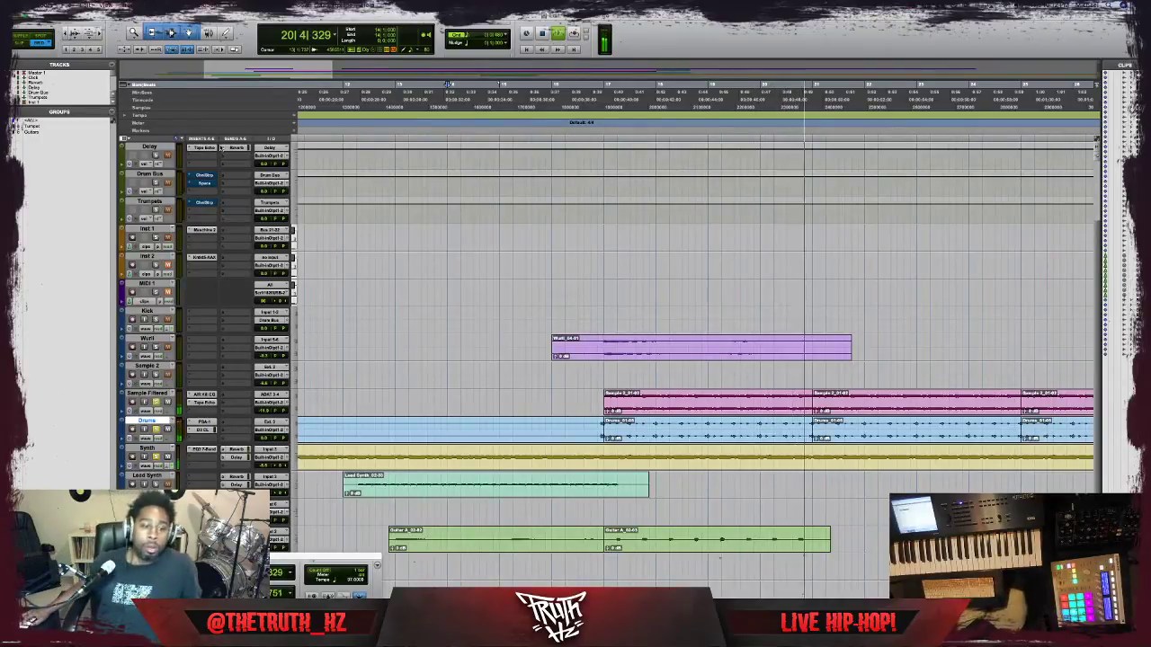
key("space")
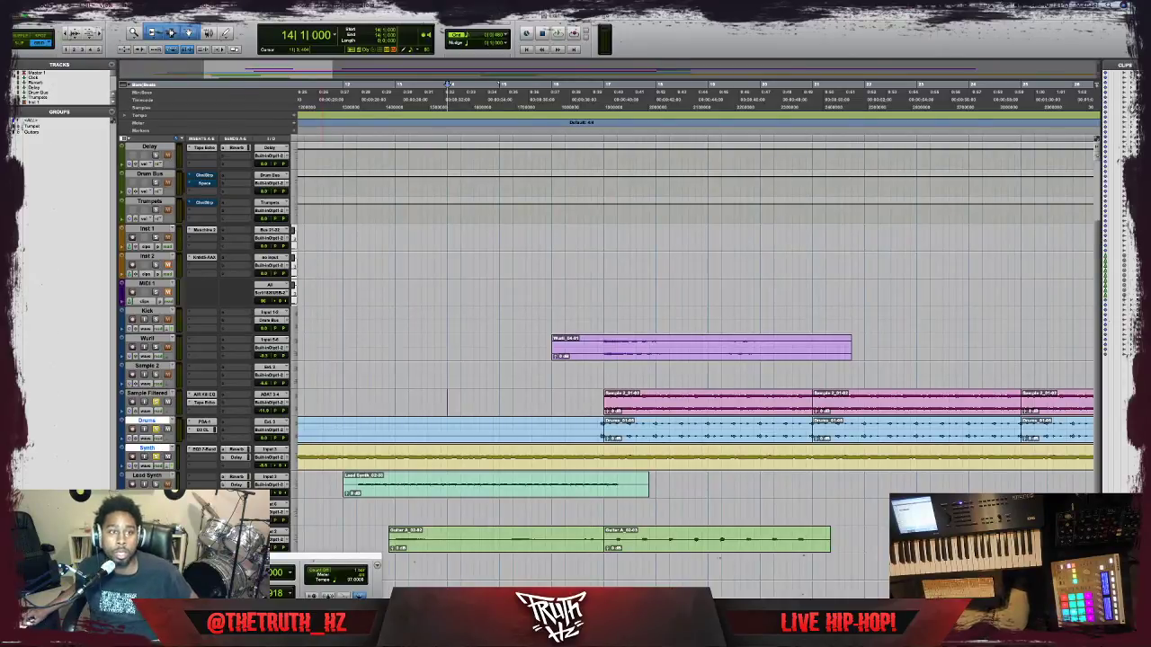
left_click(125, 5)
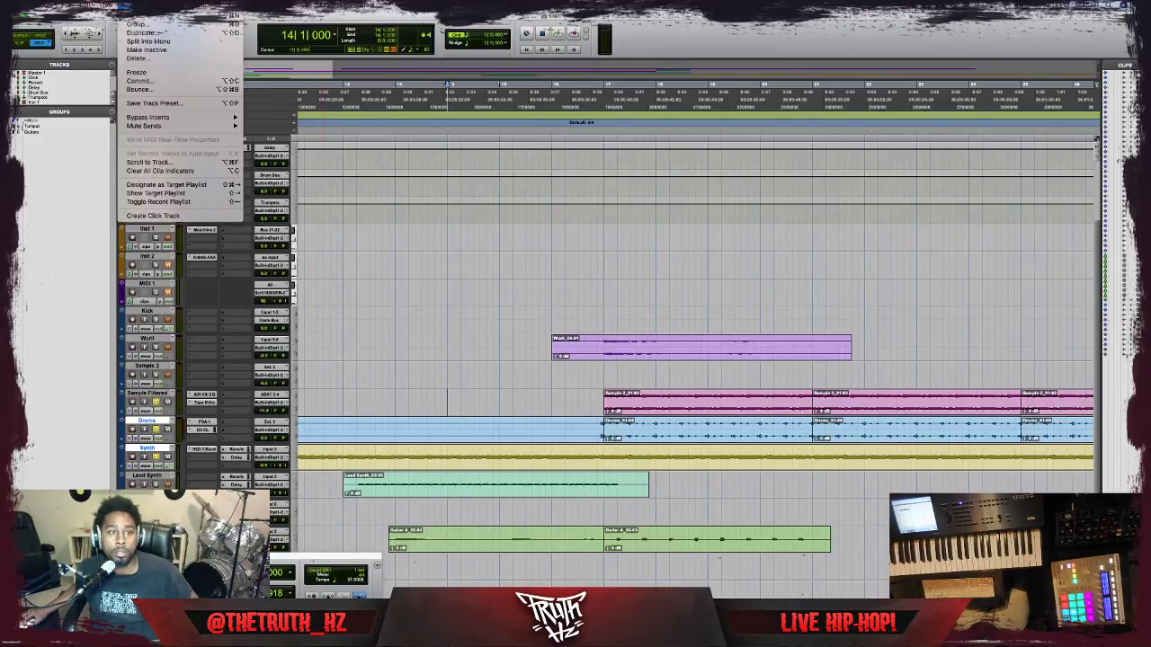
left_click(144, 16)
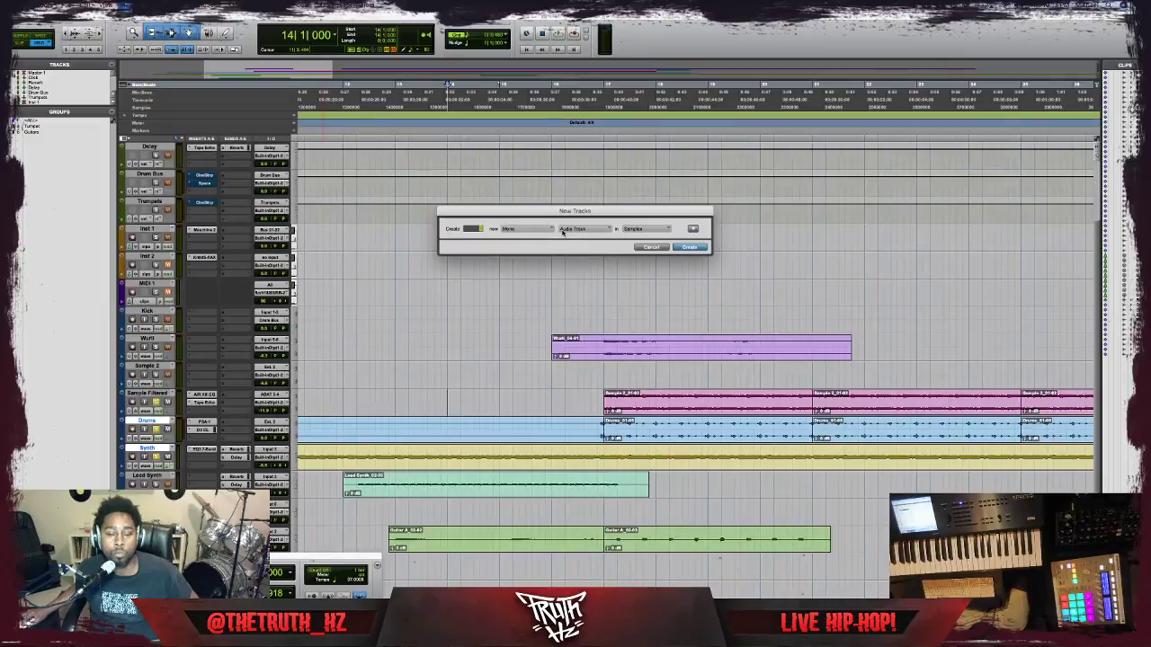
left_click(576, 228)
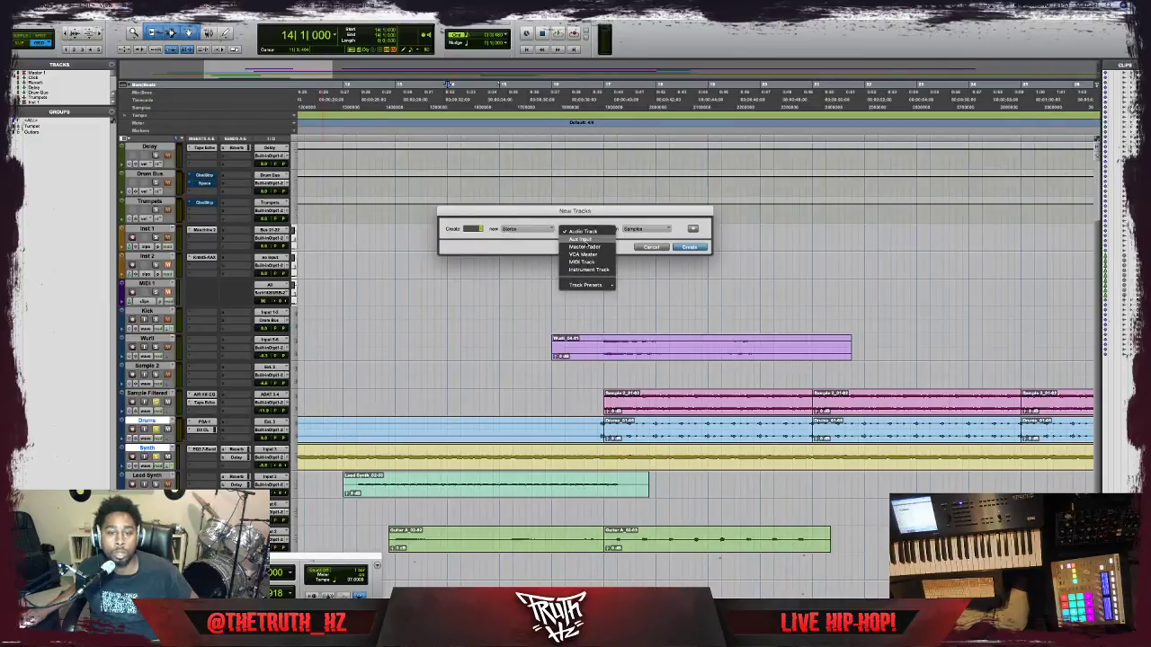
left_click(583, 231)
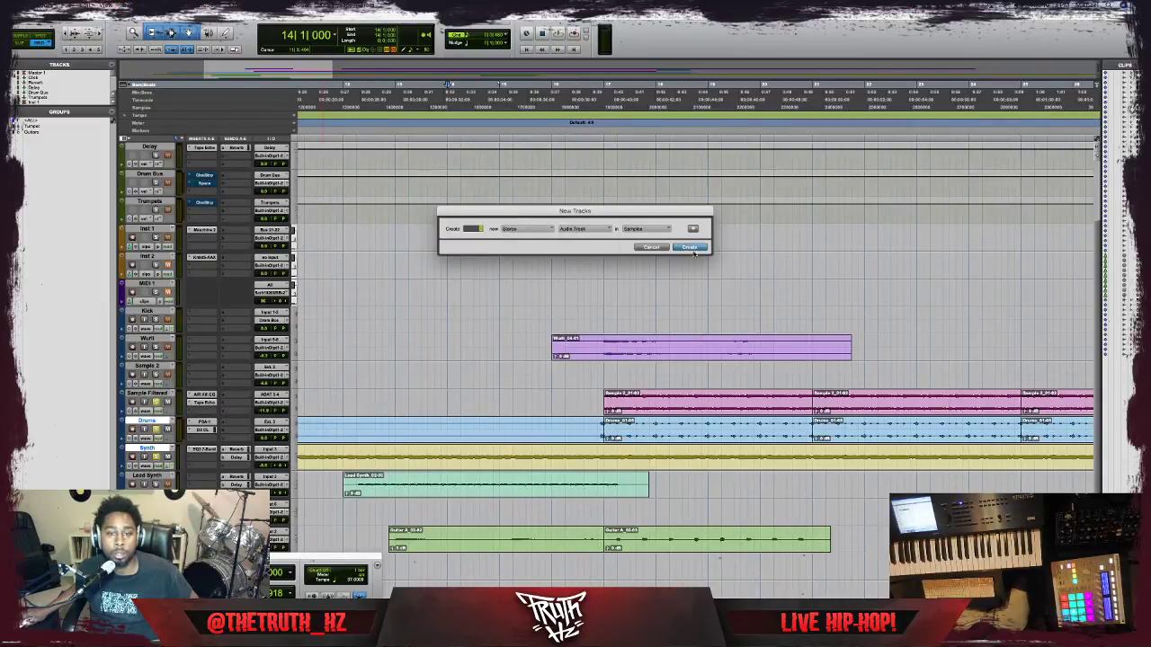
left_click(593, 230)
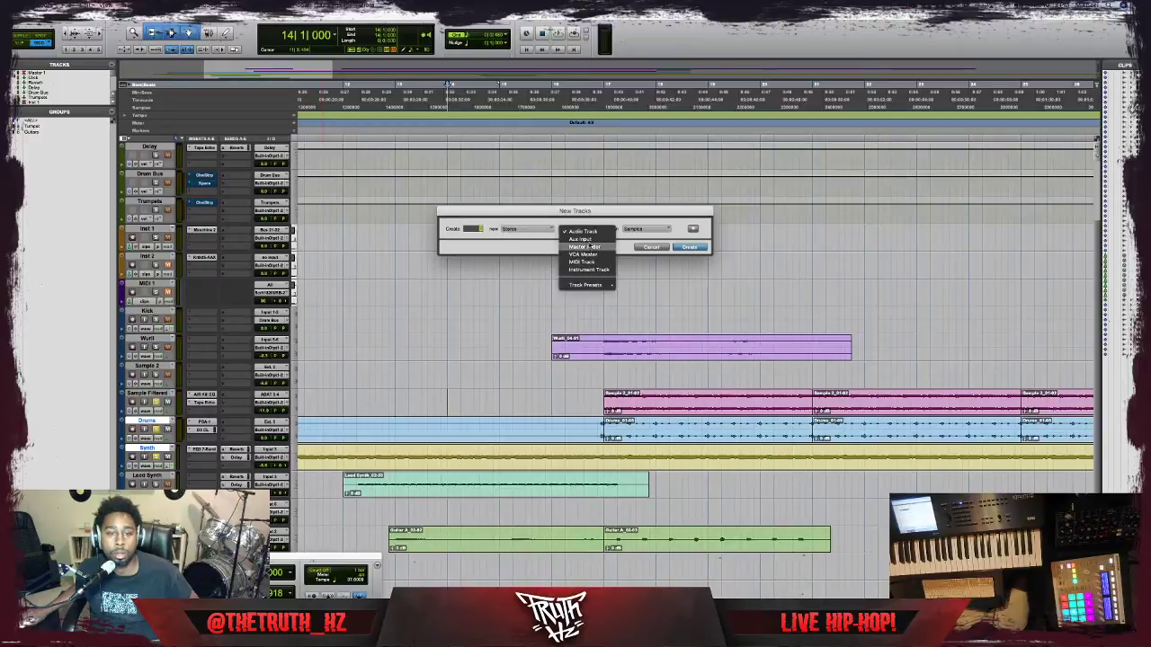
left_click(583, 239)
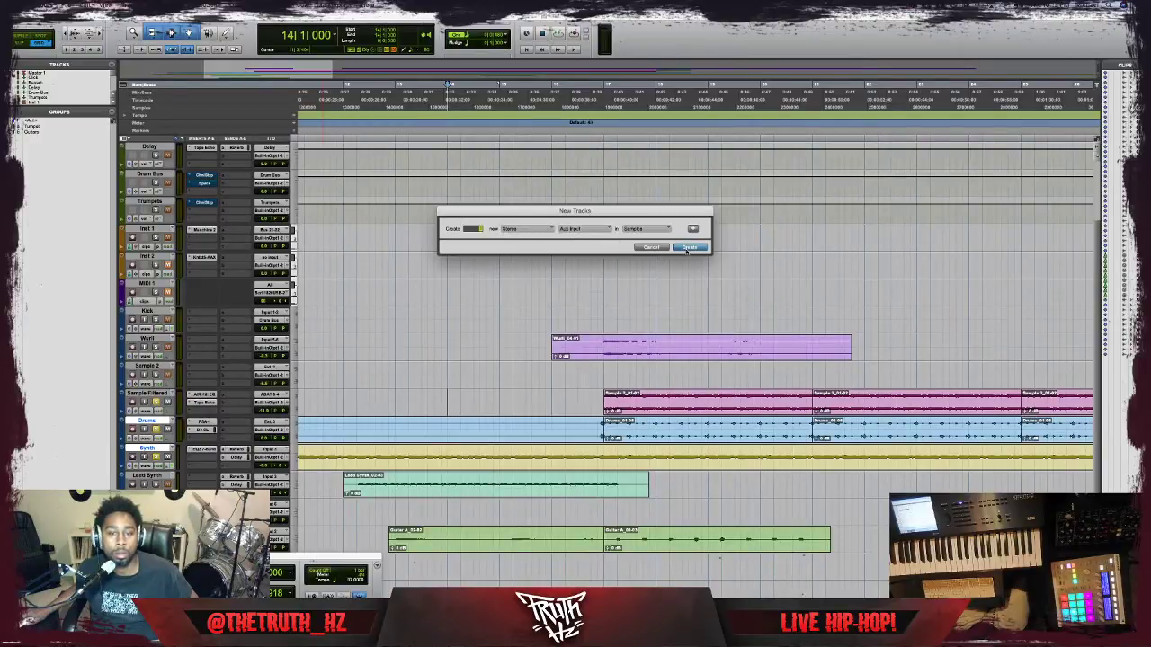
left_click(687, 248)
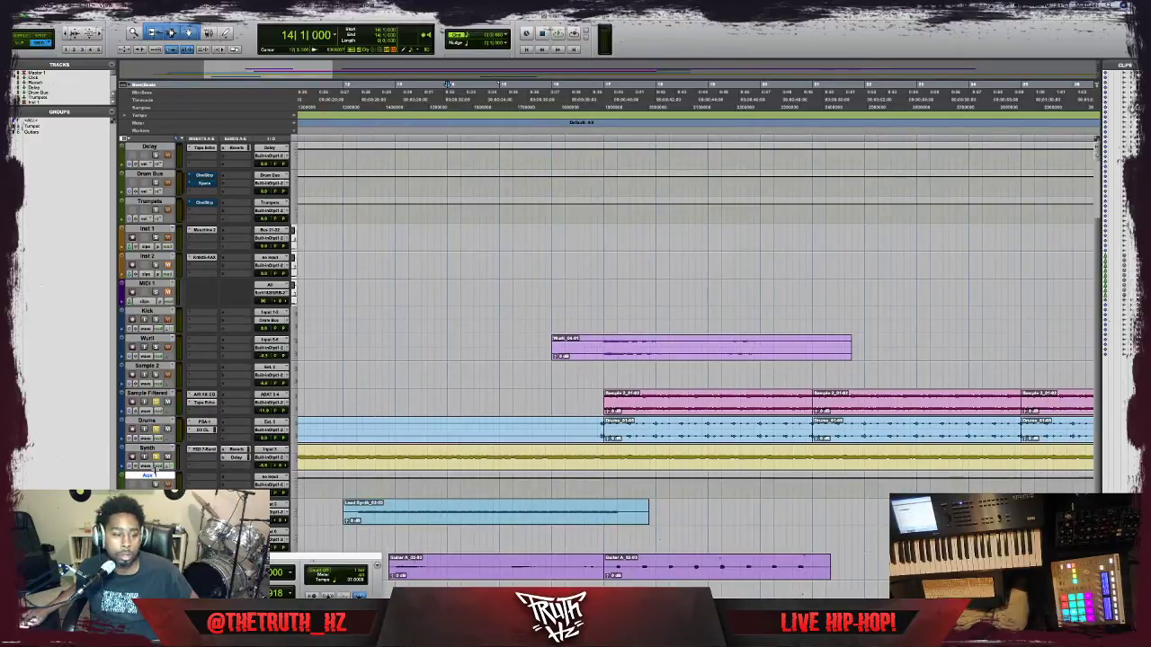
Rename the new aux track as D&B.
double_click(151, 476)
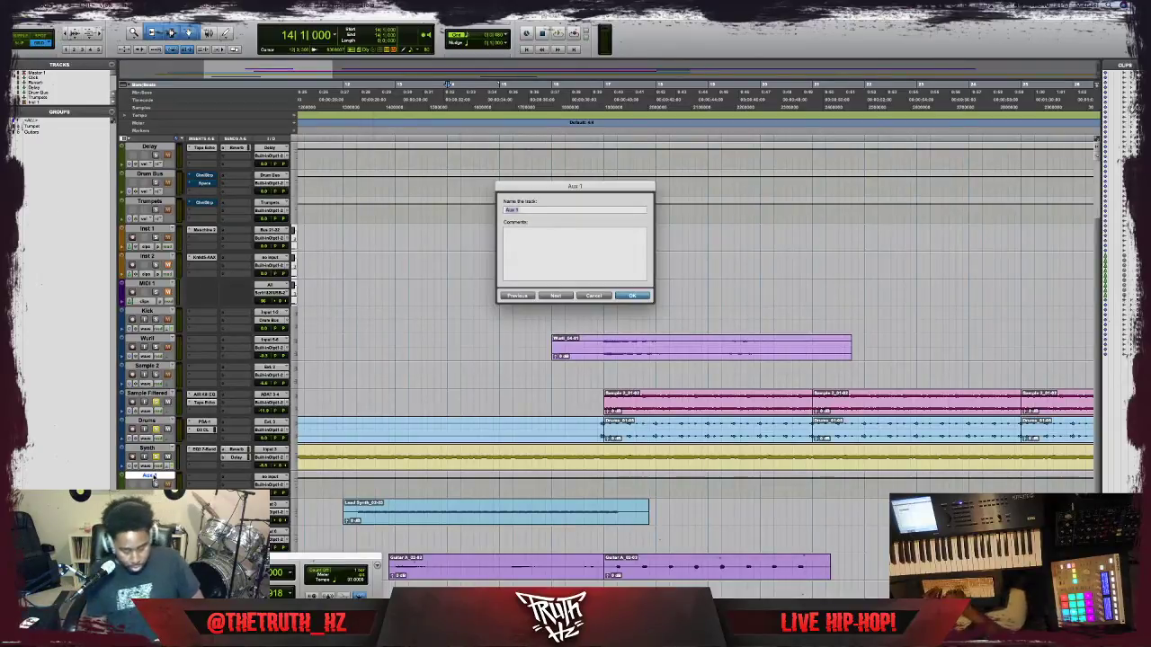
type("D&")
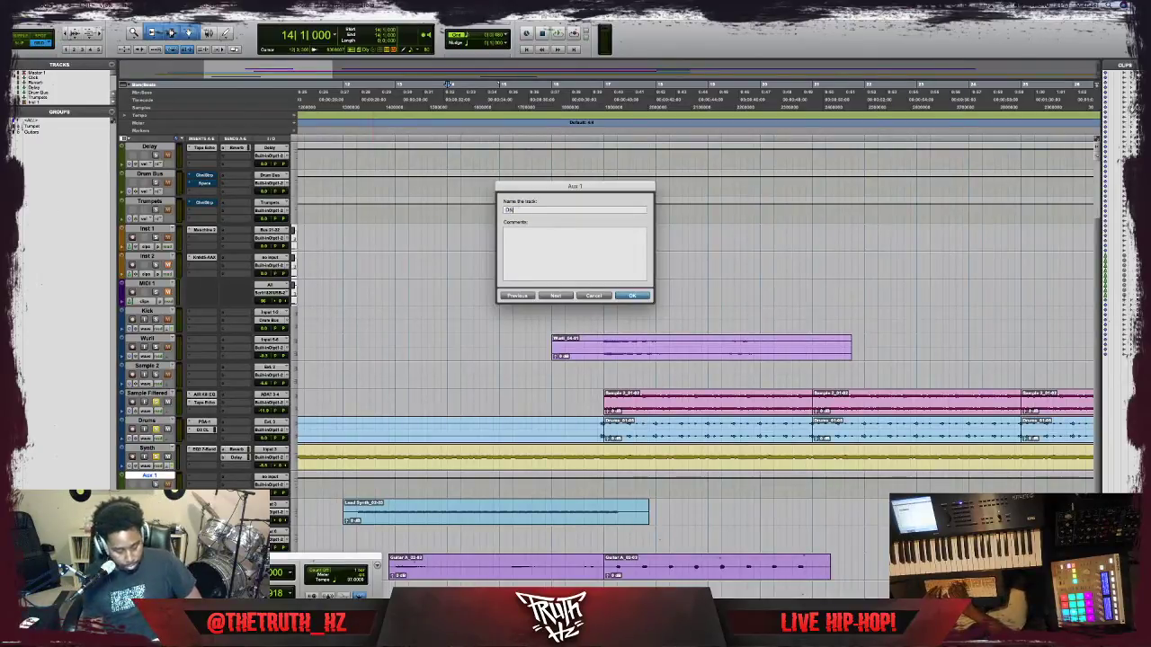
type("B")
key("Return")
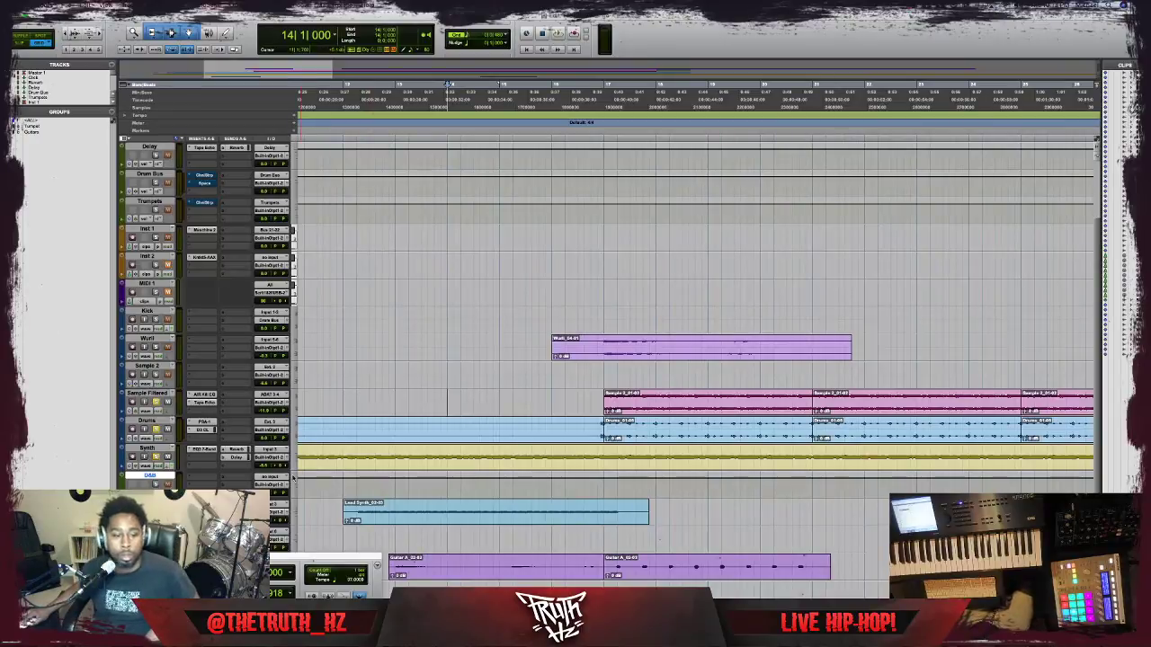
Route the outputs of the Synth and Drums tracks to Bus 9-10 (Stereo).
left_click(270, 459)
mouse_move(281, 466)
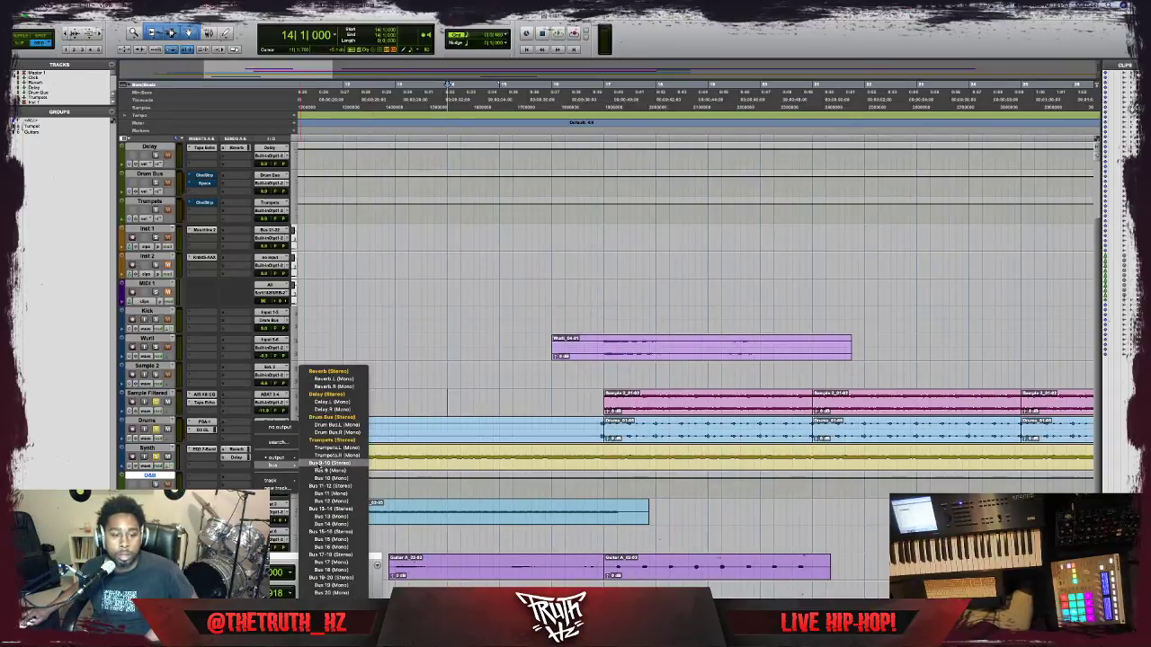
left_click(325, 464)
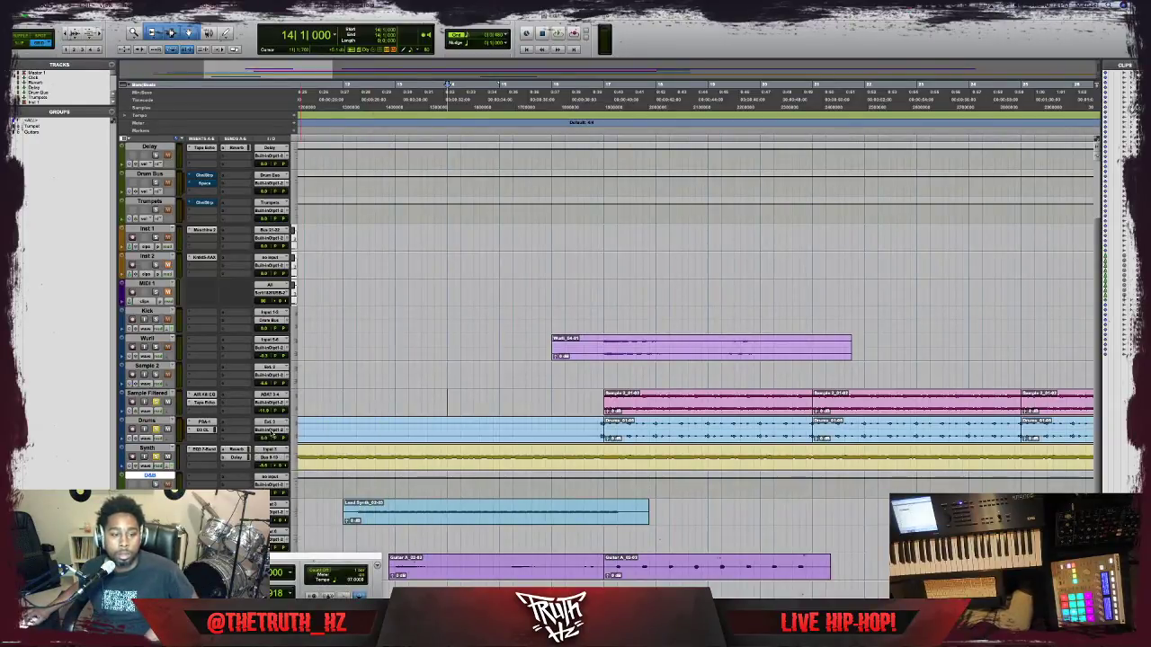
left_click(270, 431)
mouse_move(273, 438)
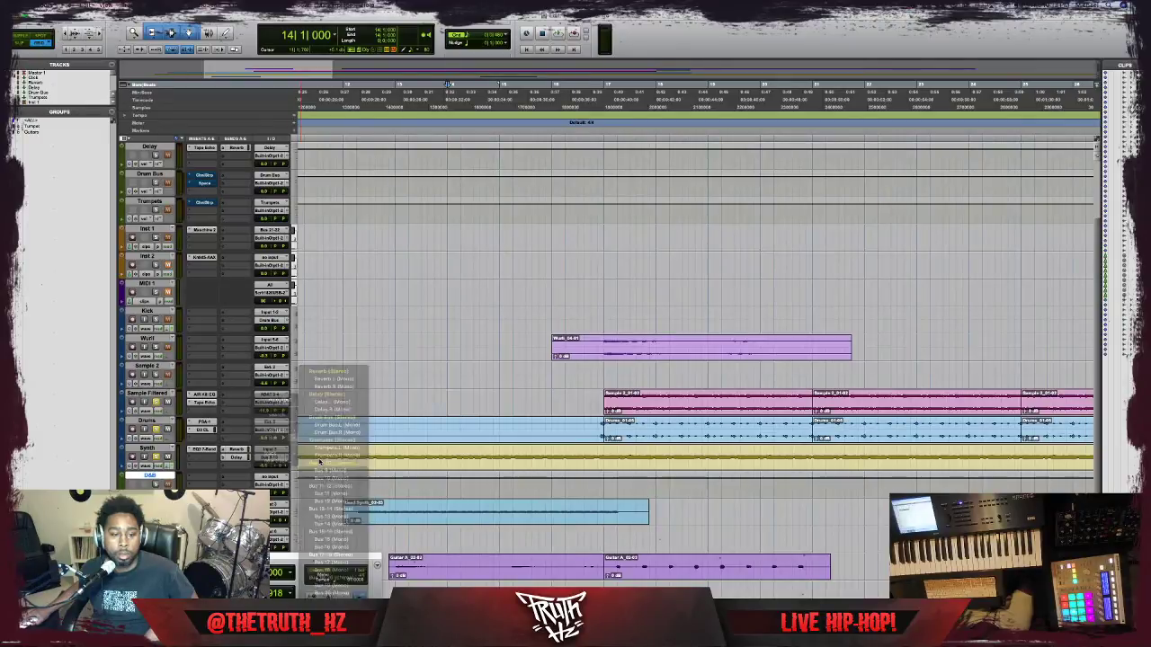
left_click(337, 455)
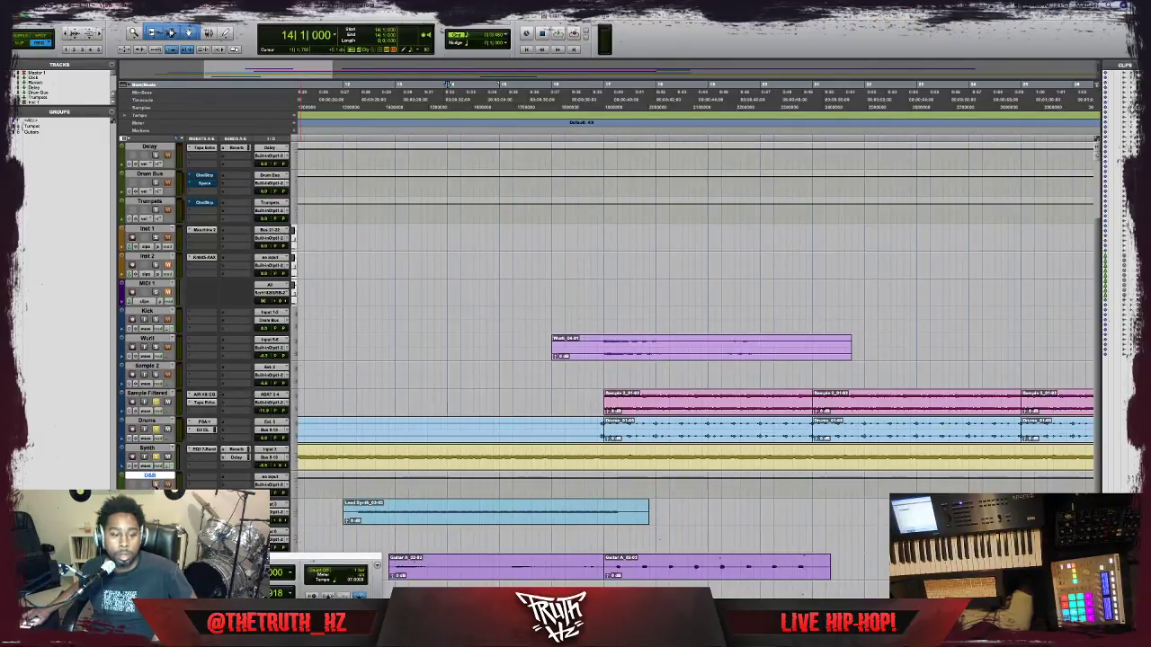
Play the Drums clip starting at bar 17 and set the D&B track's input to Bus 9-10.
key("space")
left_click(636, 437)
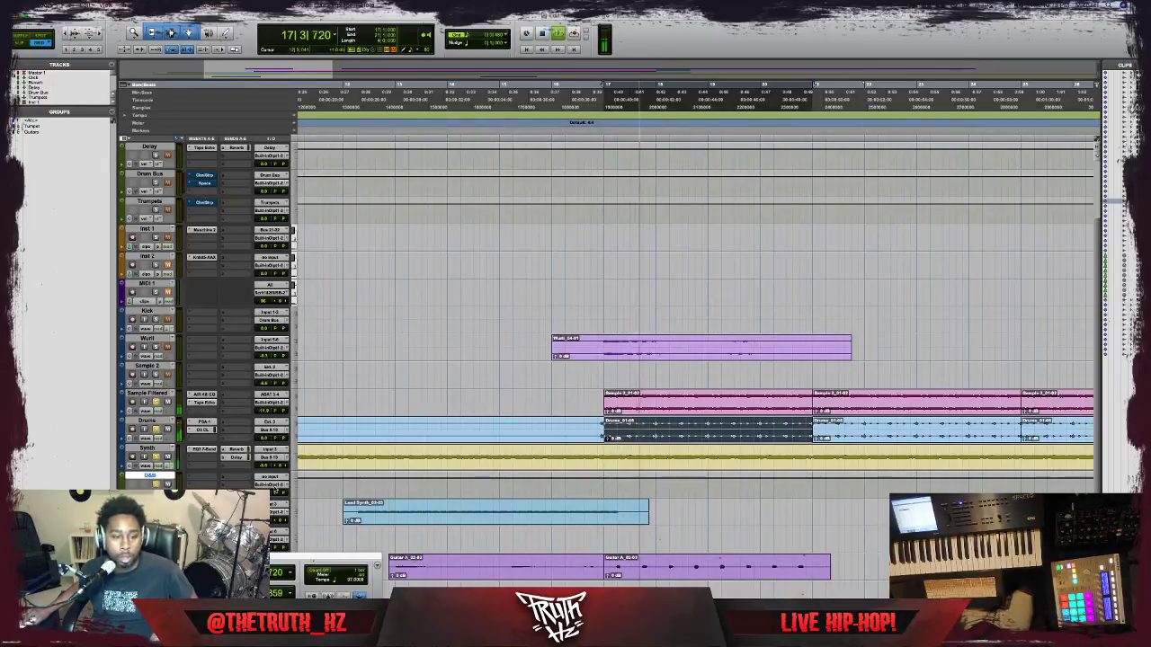
left_click(273, 476)
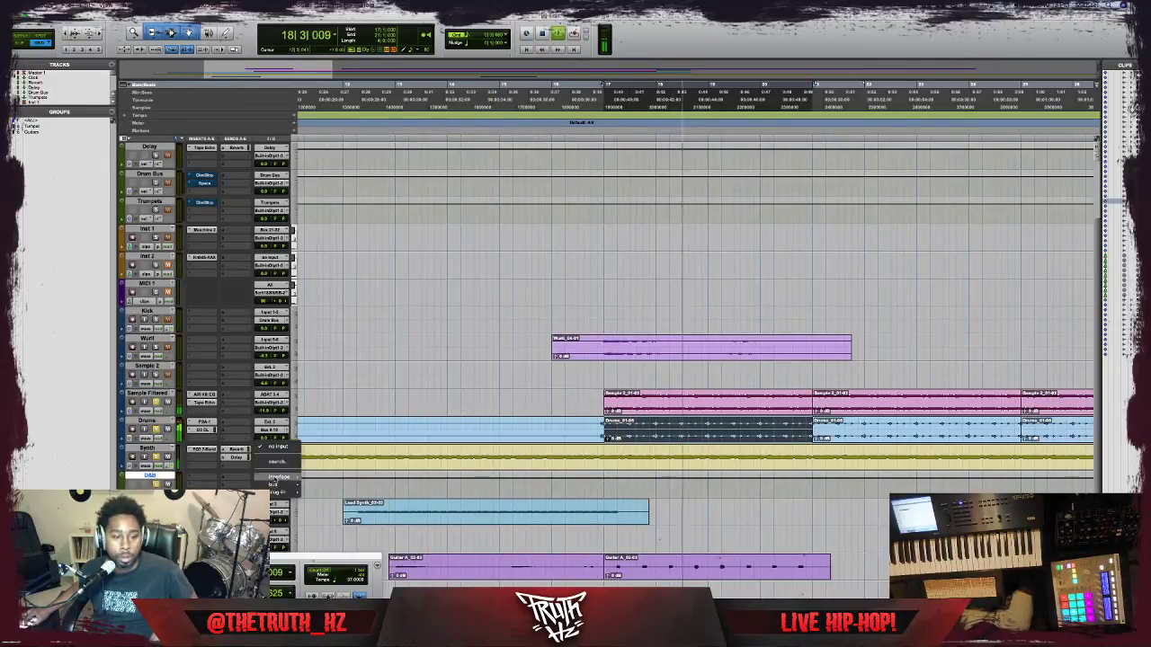
mouse_move(275, 485)
left_click(333, 518)
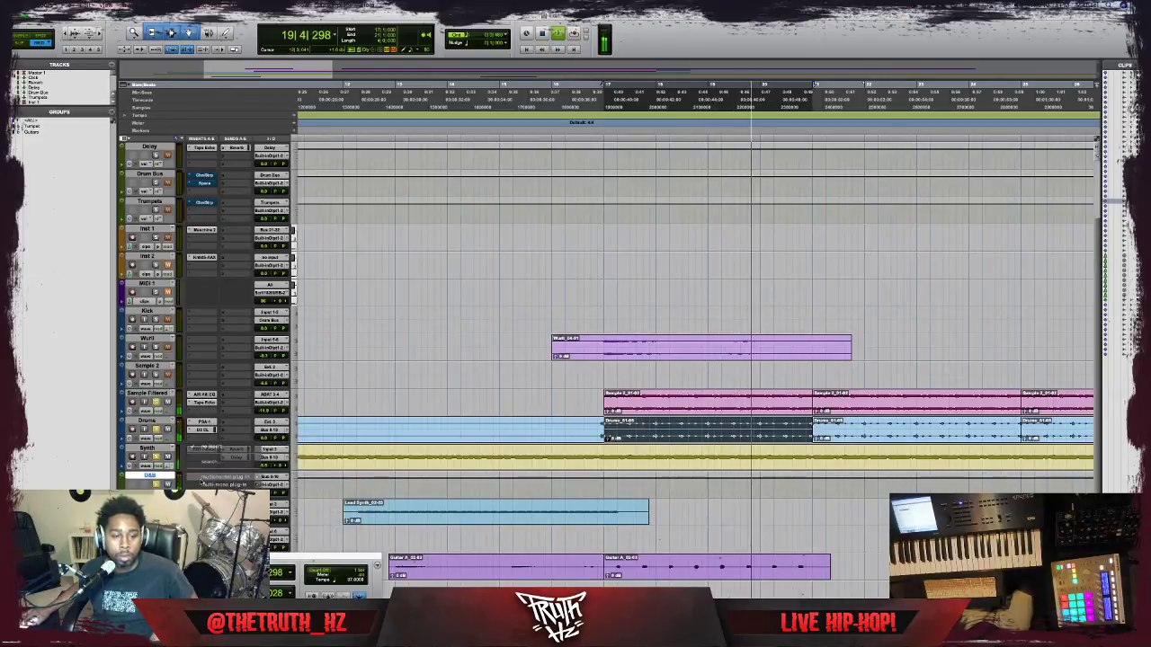
Insert the stereo multichannel Channel Strip dynamics plug-in on the D&B track.
left_click(190, 481)
mouse_move(227, 476)
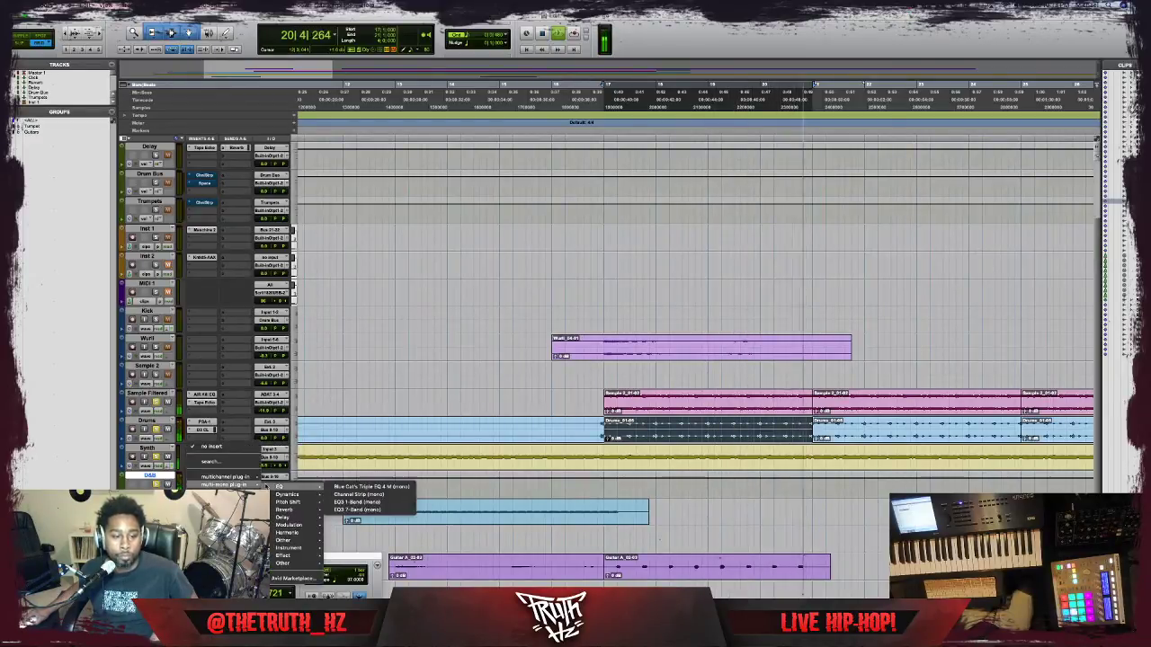
mouse_move(288, 487)
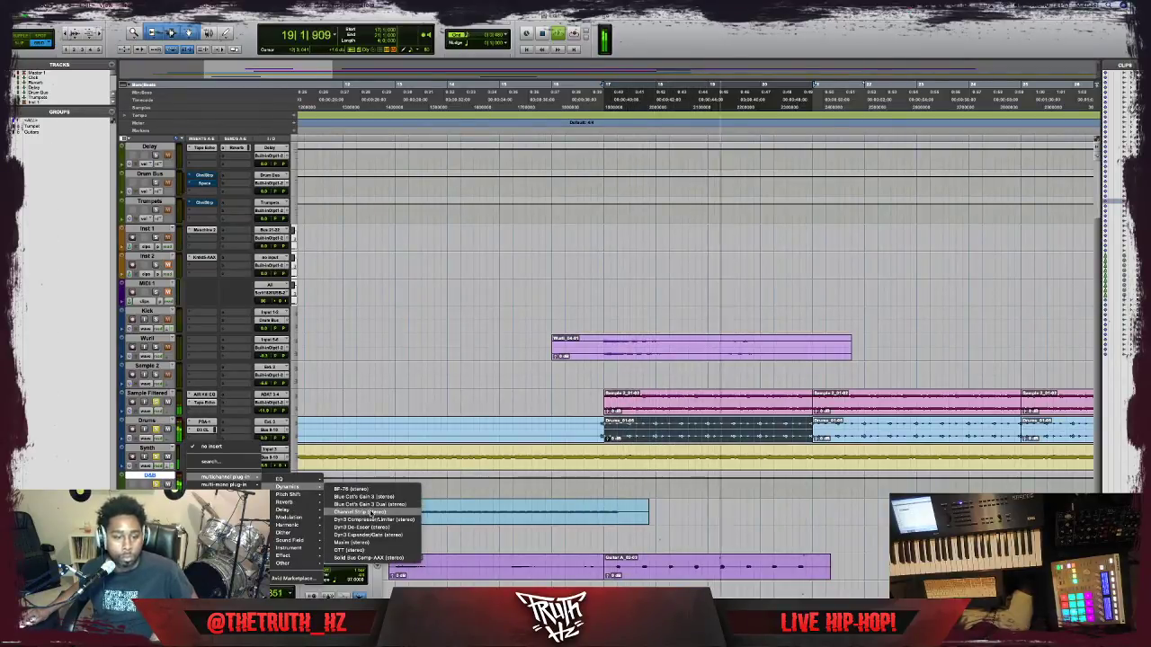
left_click(369, 512)
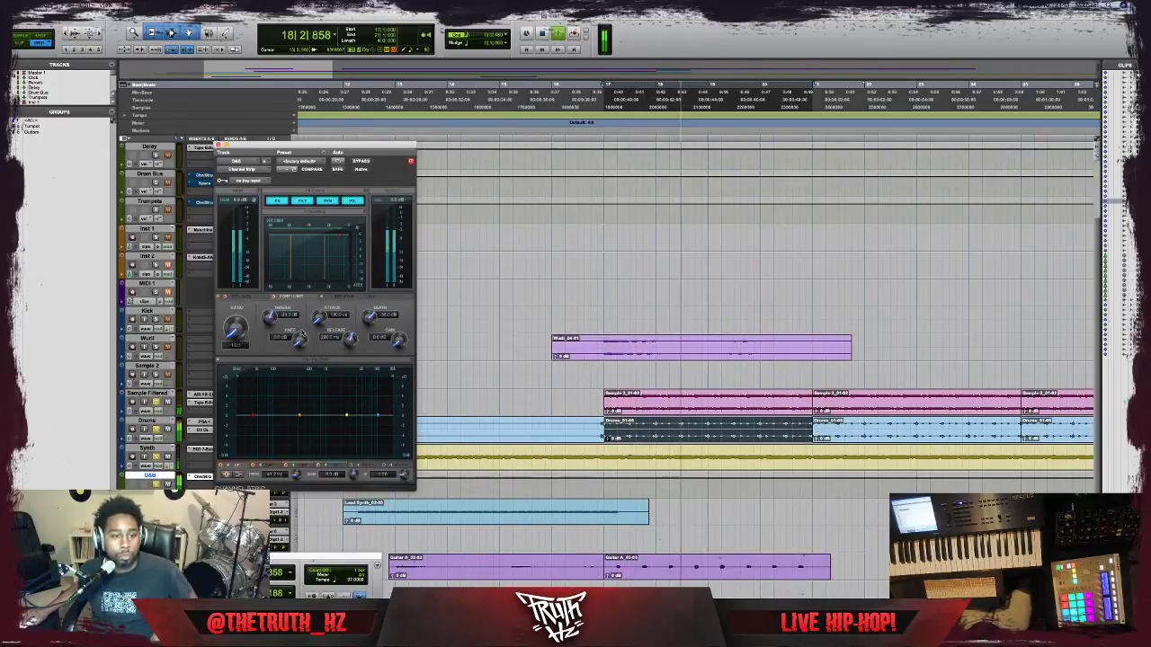
Raise the compressor ratio in the D&B track's Channel Strip and close the plug-in window.
left_click_drag(244, 333, 247, 326)
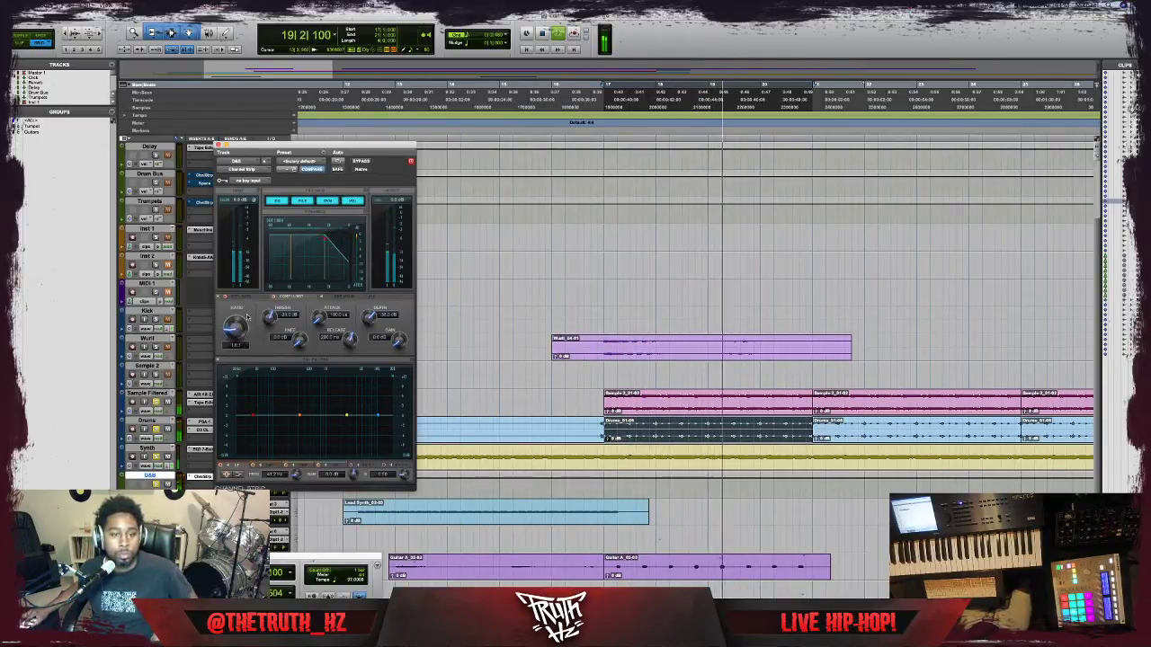
left_click_drag(244, 339, 247, 329)
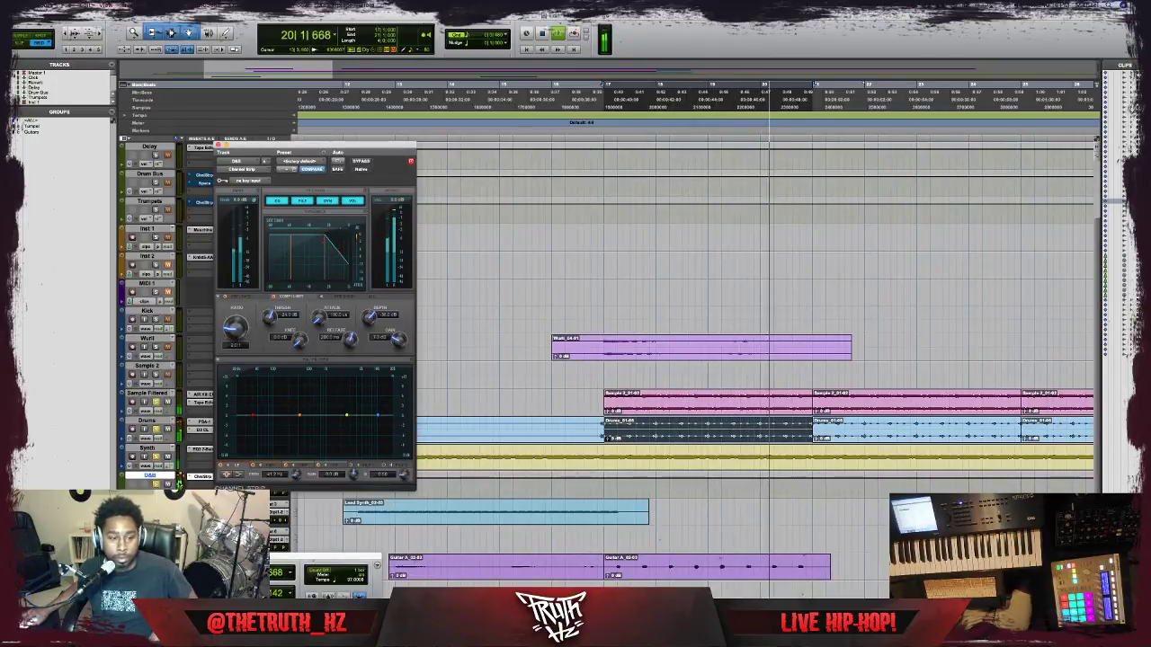
left_click(219, 145)
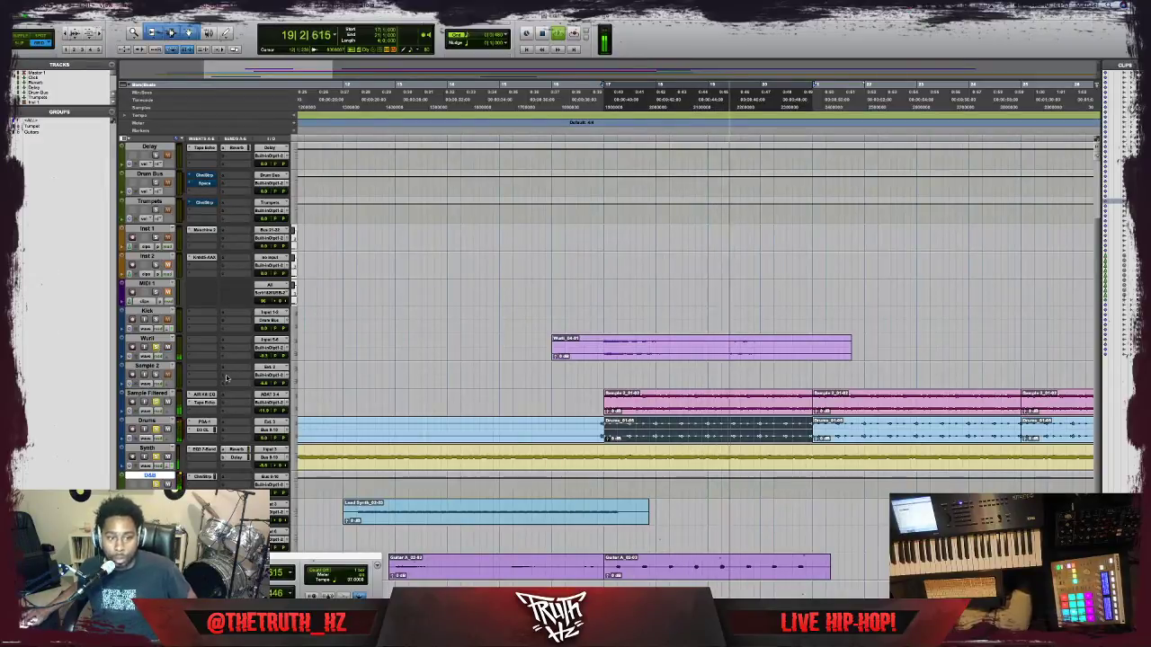
Lower the volume fader of the Wurl track slightly.
left_click(264, 355)
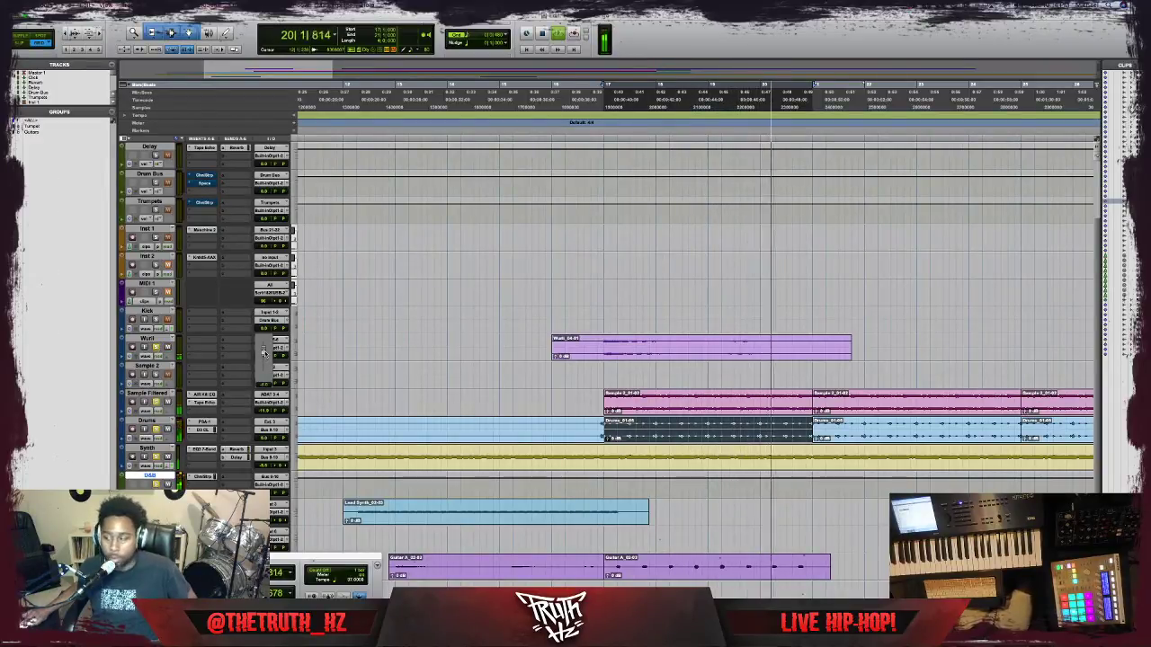
left_click_drag(264, 354, 264, 356)
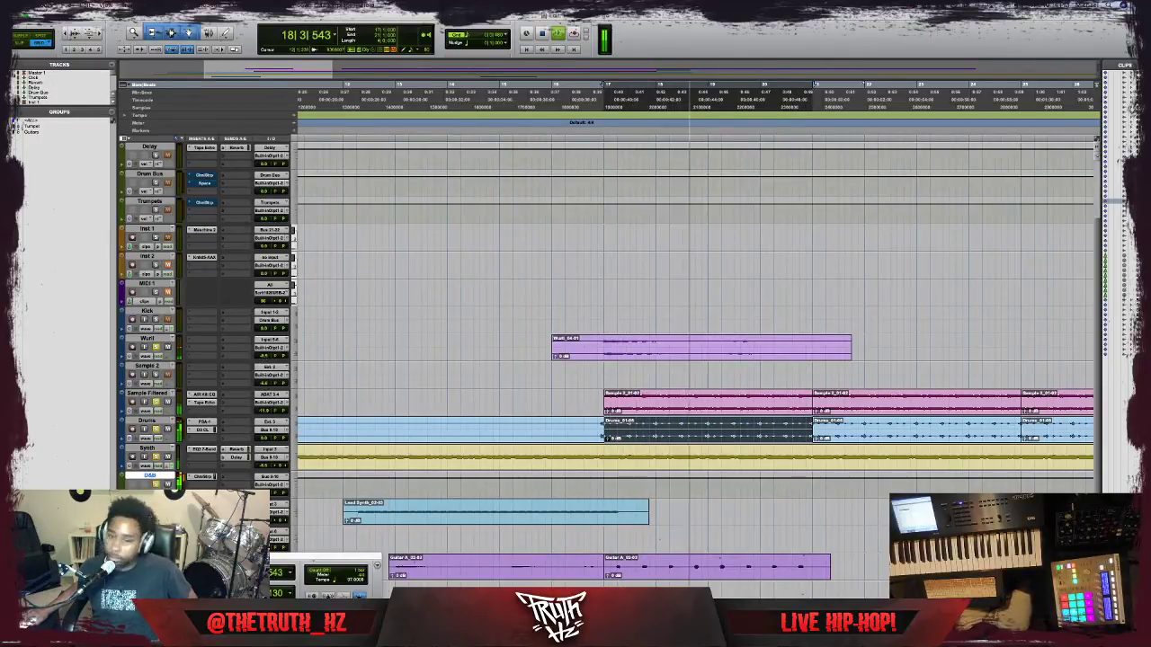
Stop the loop and restart playback from 6|4|000, where the first Drums clip begins.
scroll(692, 360, "down", 3)
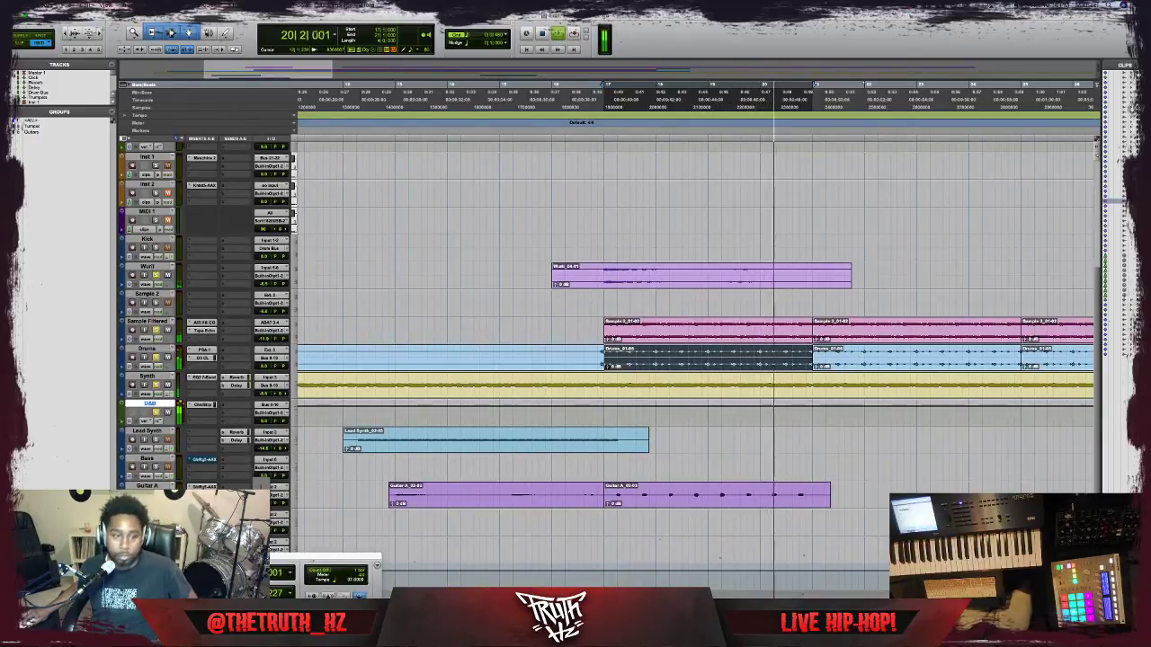
key("space")
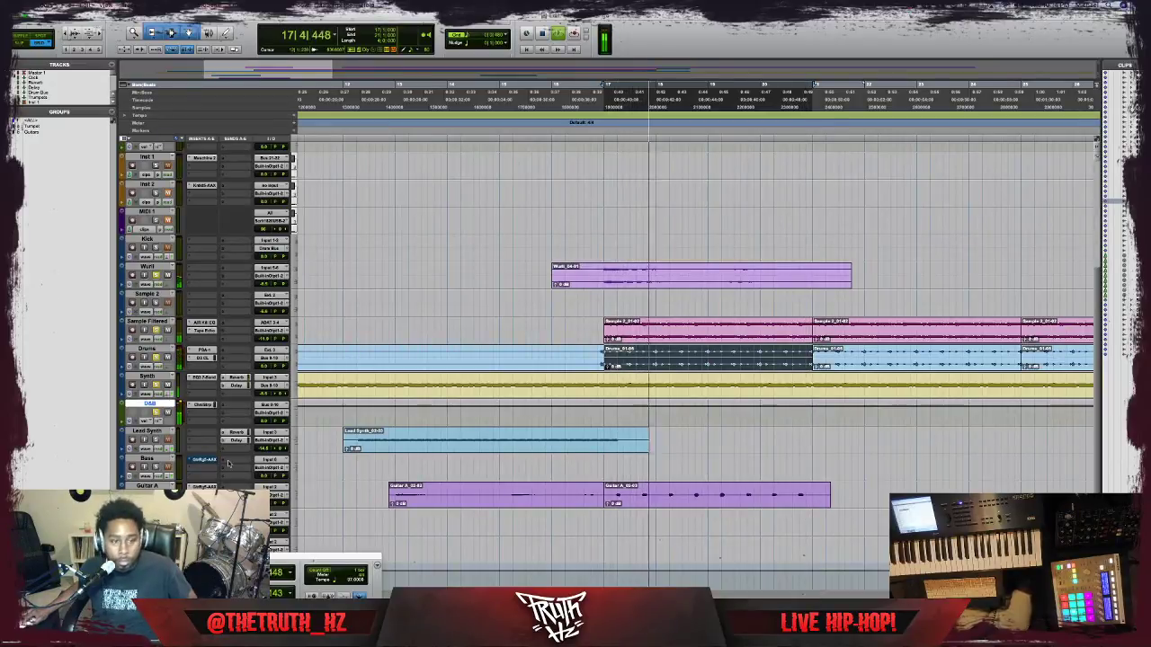
scroll(369, 400, "left", 5)
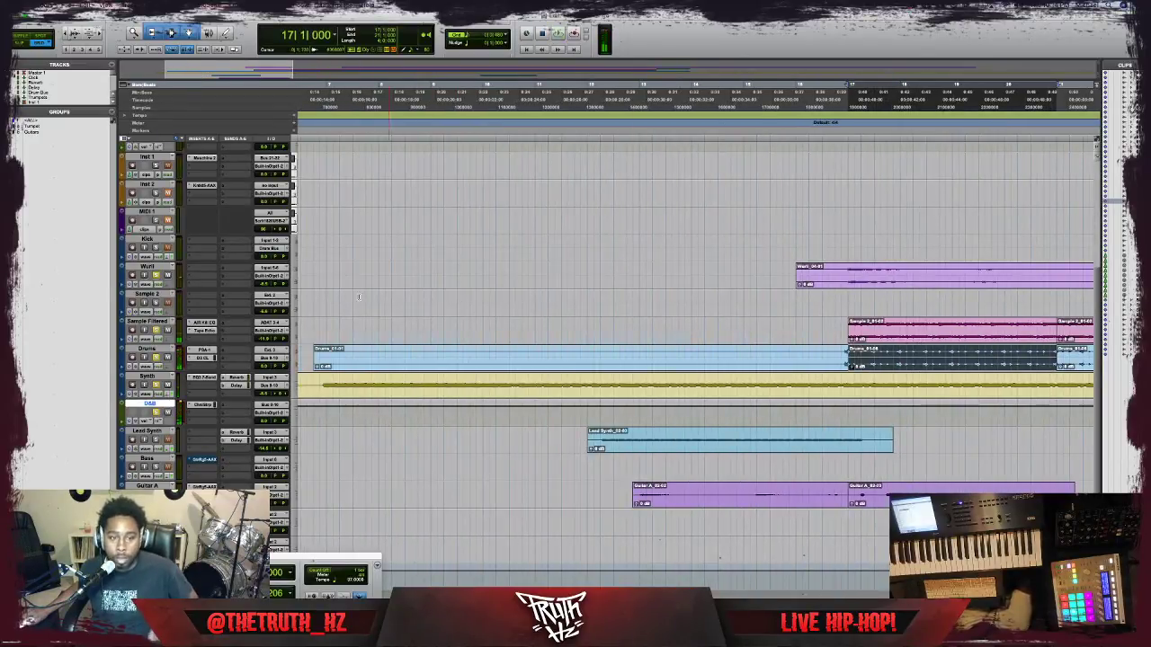
left_click(312, 322)
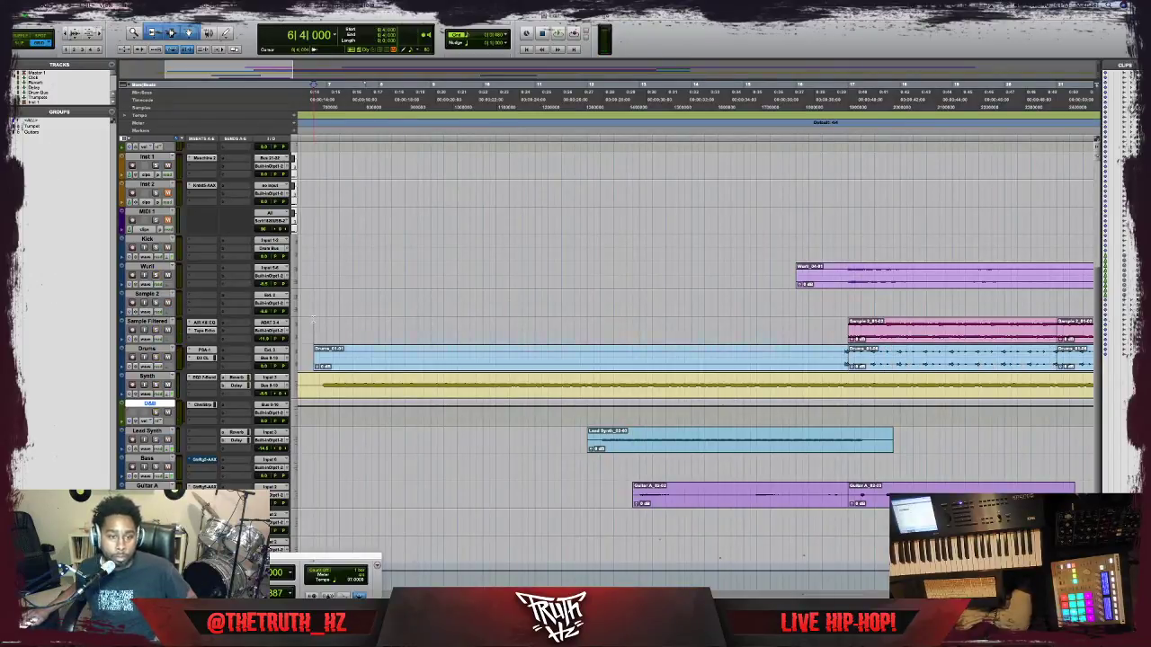
key("space")
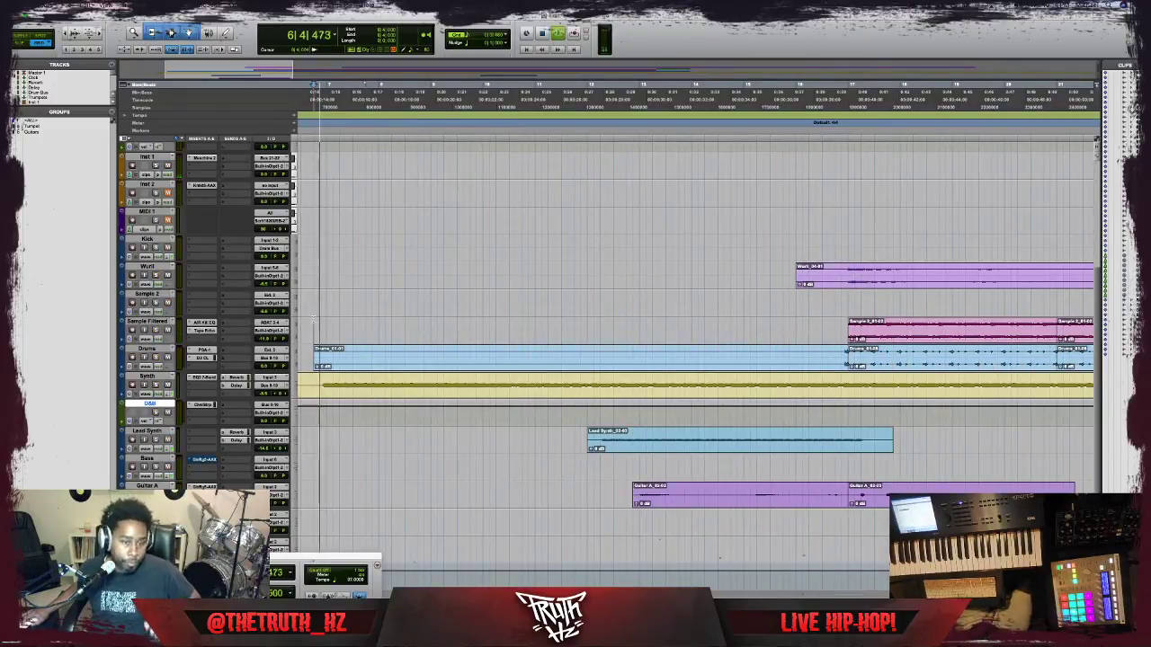
Select the Guitar A clip starting around bar 13 and raise its clip gain.
scroll(314, 326, "up", 3)
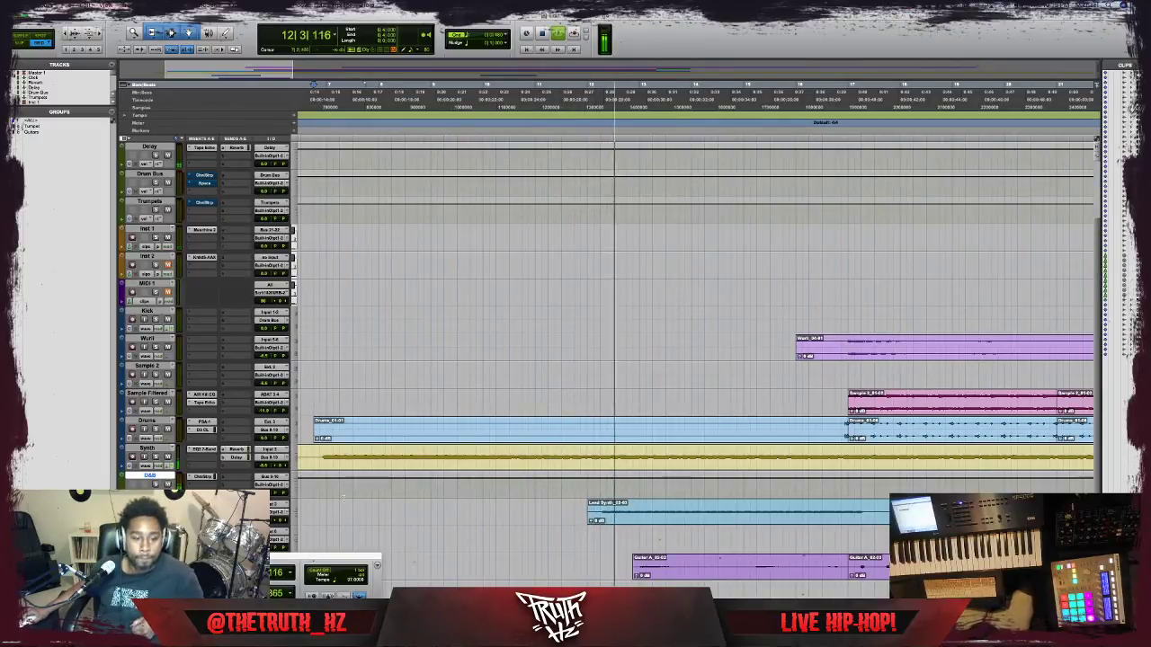
scroll(693, 360, "down", 3)
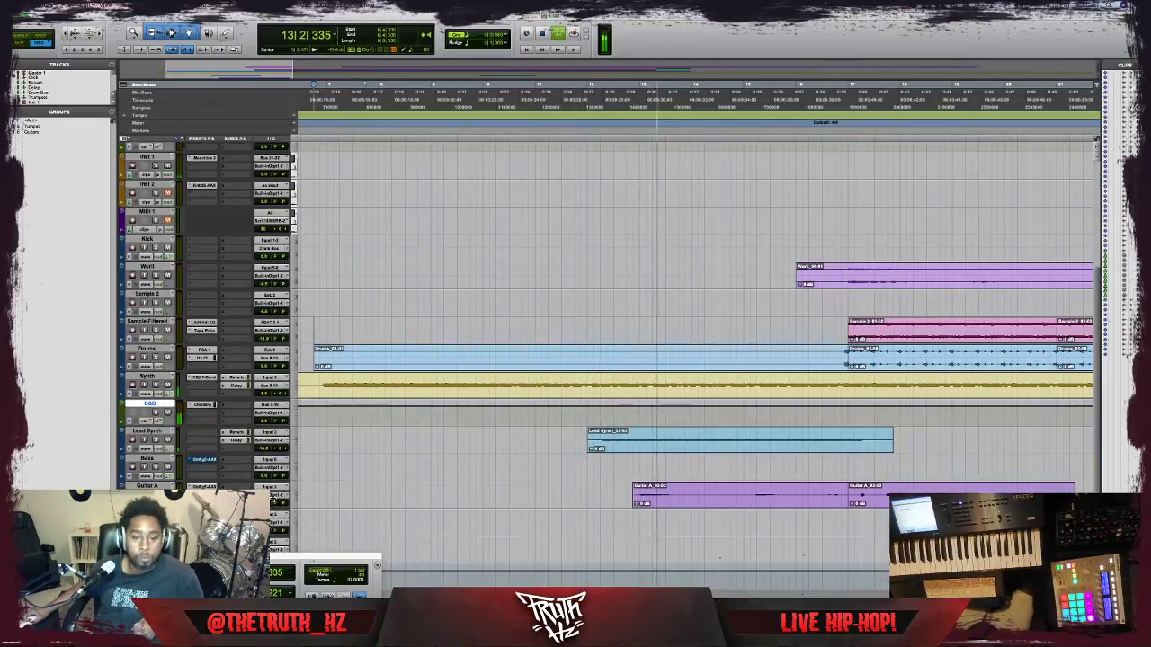
left_click(689, 505)
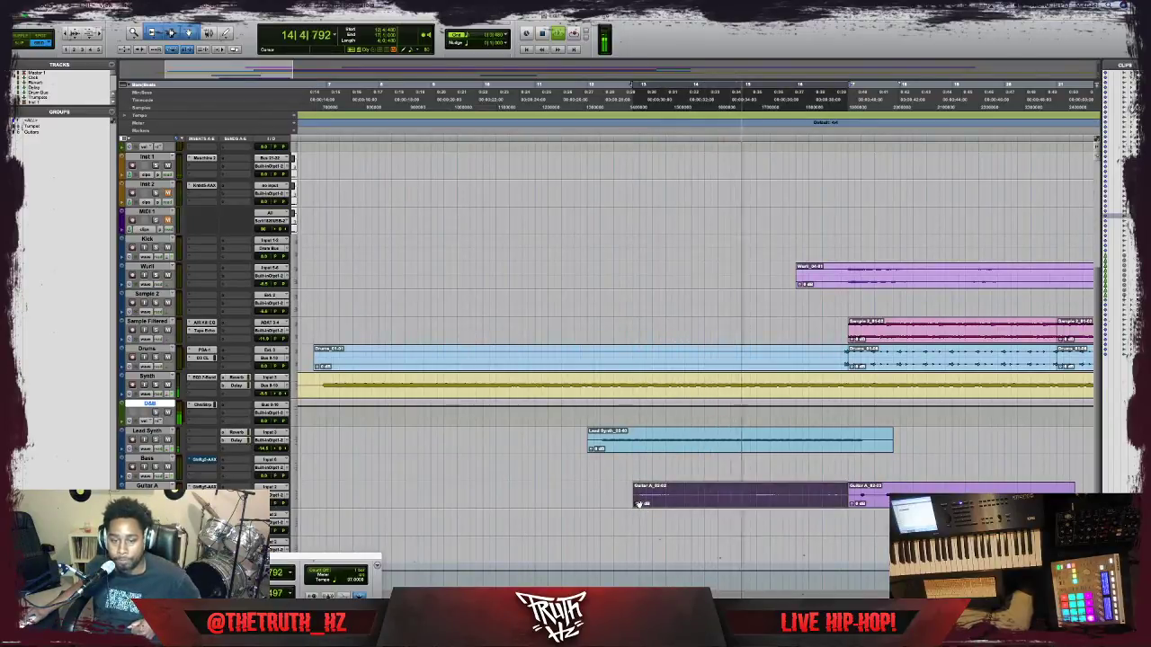
left_click_drag(636, 504, 638, 502)
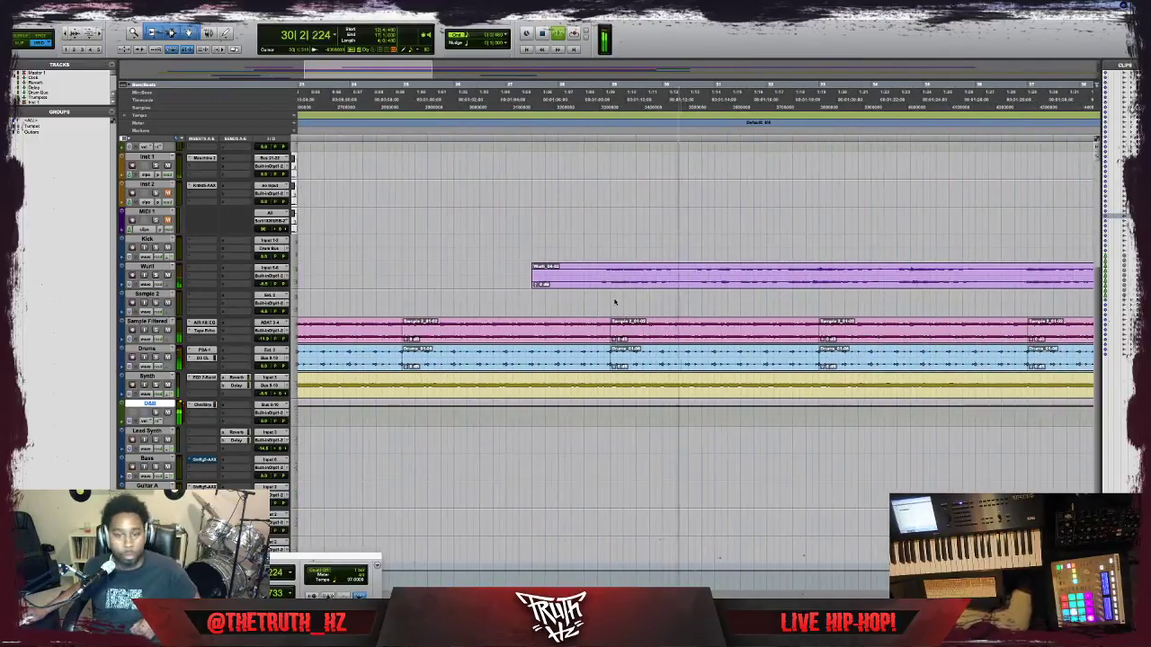
Trim the end of the Drums clip at bar 29 to leave a short drum gap before bar 33, and stop playback.
left_click(814, 360)
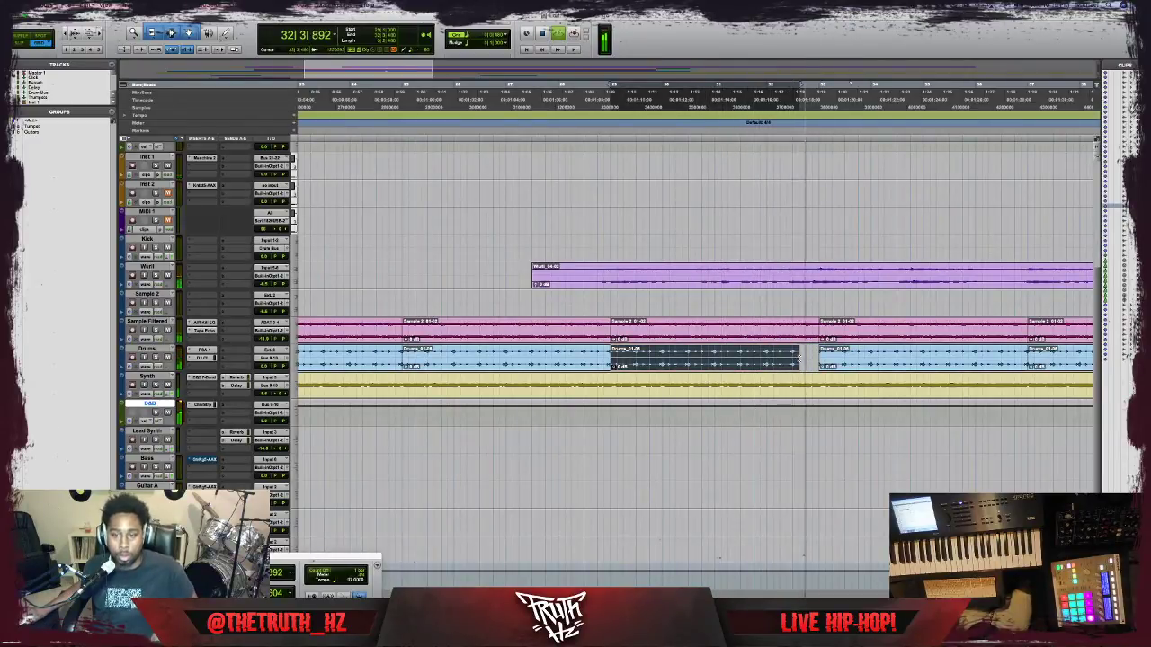
key("space")
Move the Sample 2_01 clips at bars 33 and 37 from the Sample Filtered track up to the Sample 2 track.
scroll(766, 342, "left", 10)
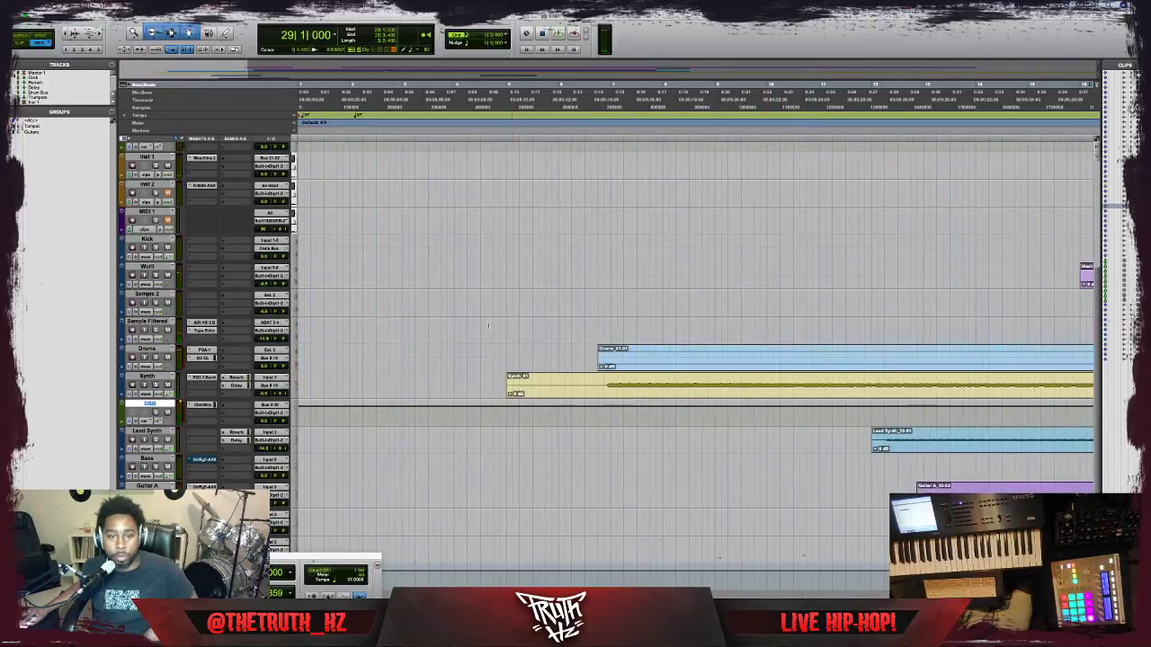
scroll(488, 326, "right", 8)
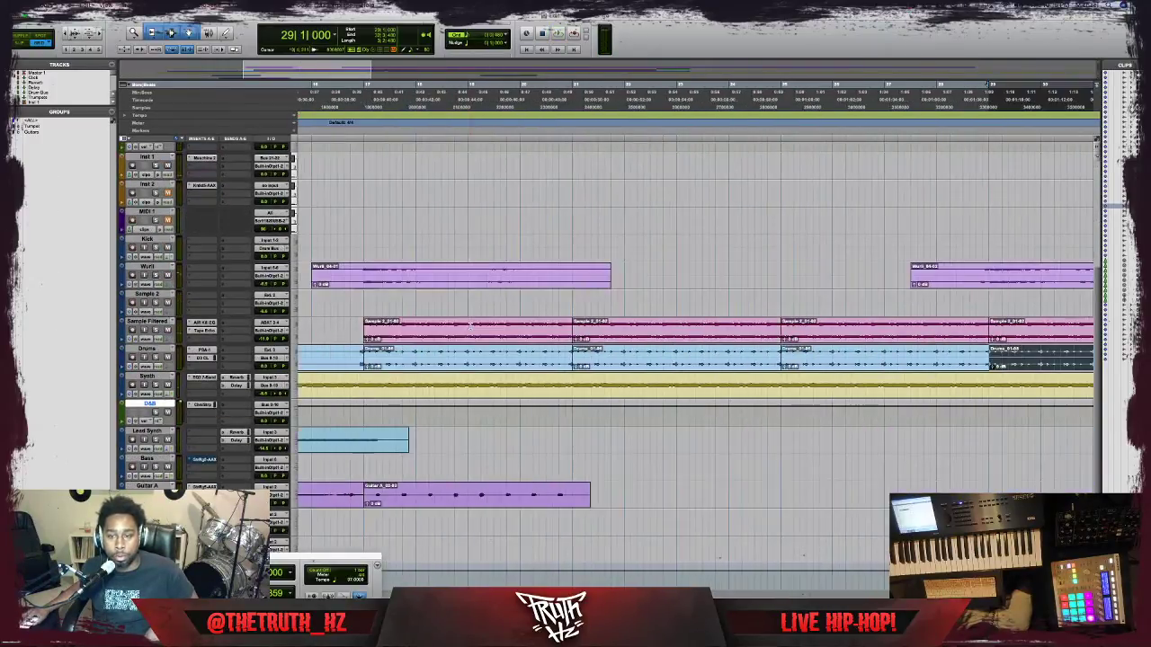
scroll(852, 338, "right", 6)
double_click(835, 331)
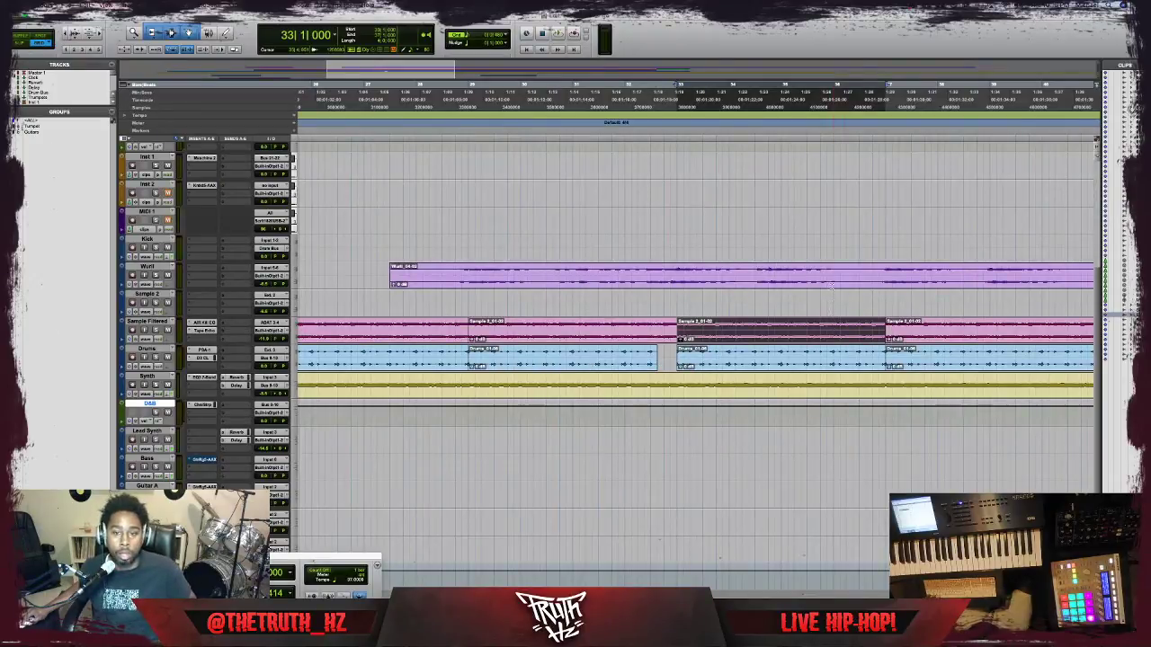
left_click_drag(779, 340, 780, 306)
left_click(598, 306)
double_click(720, 342)
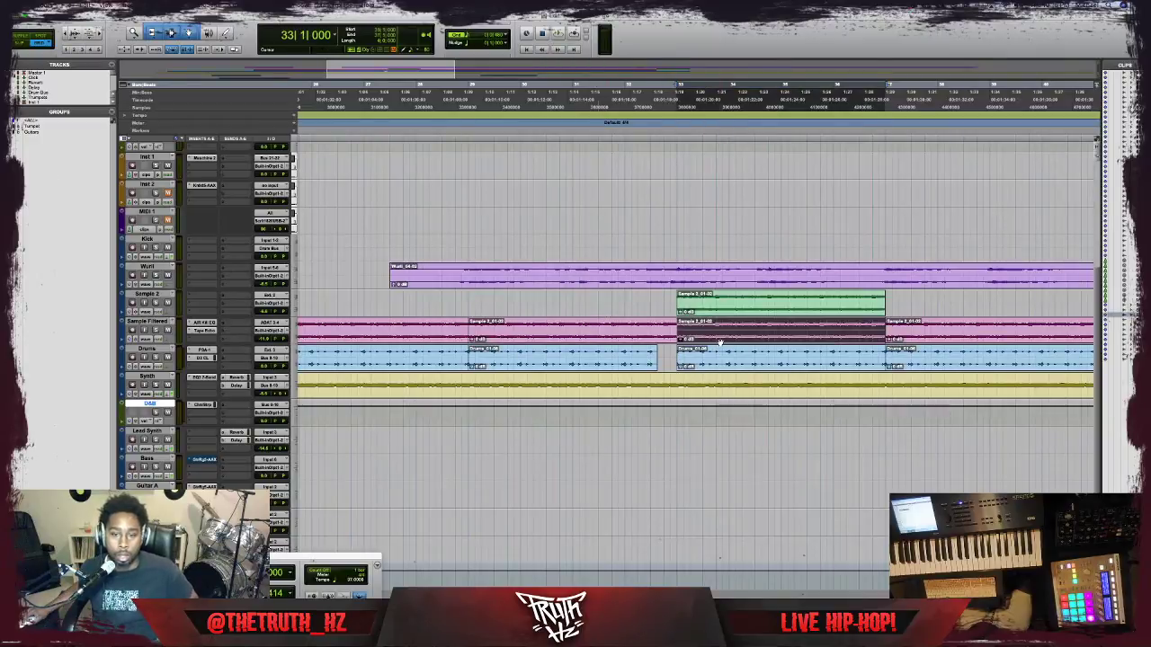
key("Delete")
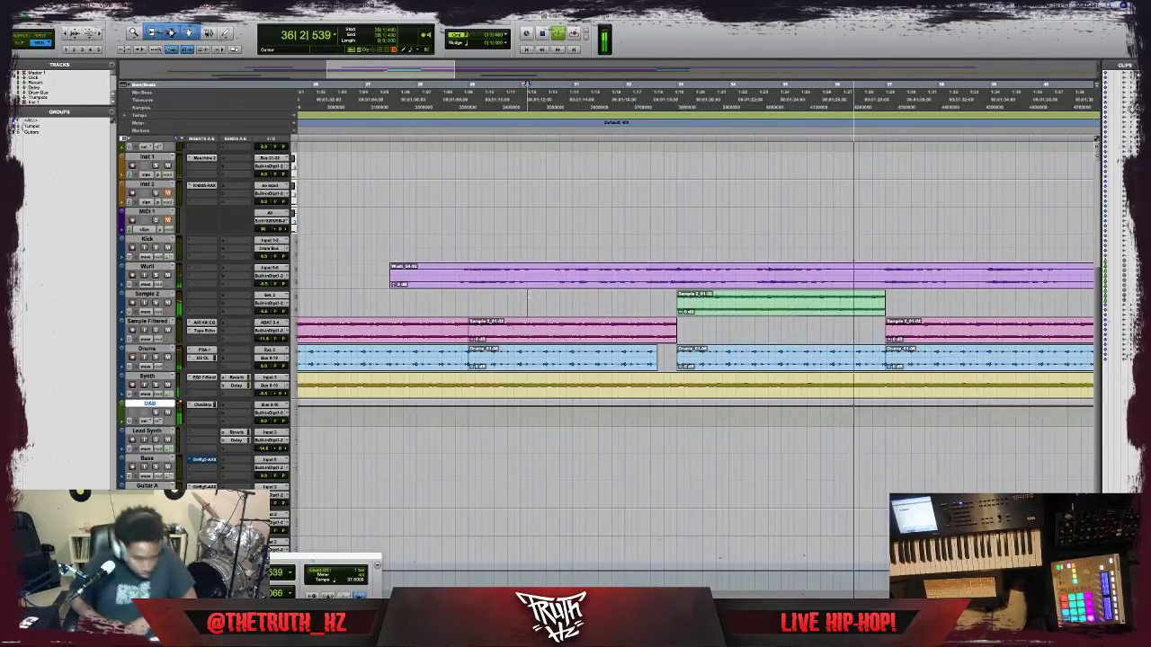
left_click(955, 338)
Copy the first Lead Synth clip to about bar 40 and delete the Lead Synth clip that follows it.
scroll(742, 363, "left", 10)
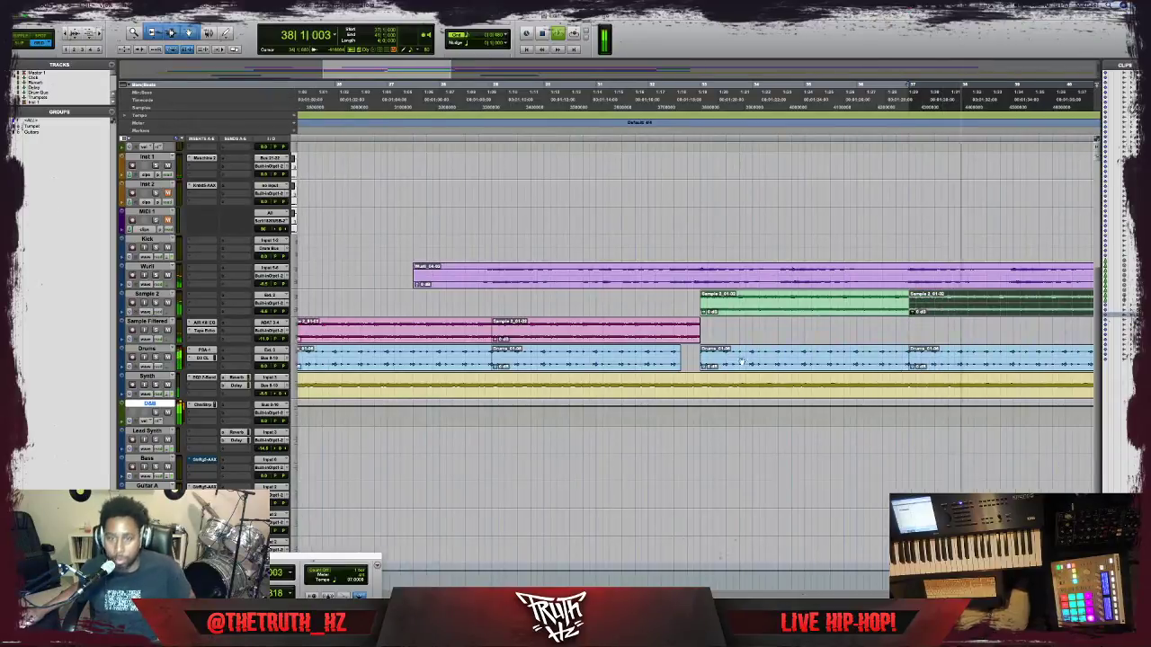
scroll(558, 428, "left", 5)
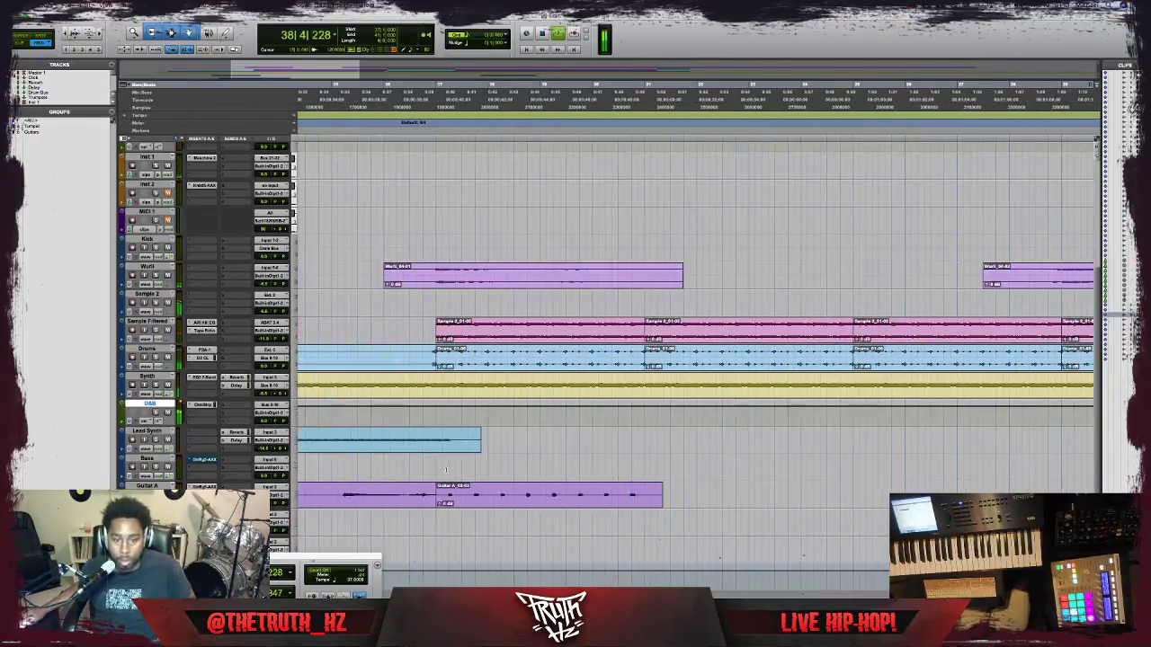
left_click(390, 444)
left_click_drag(389, 442, 609, 418)
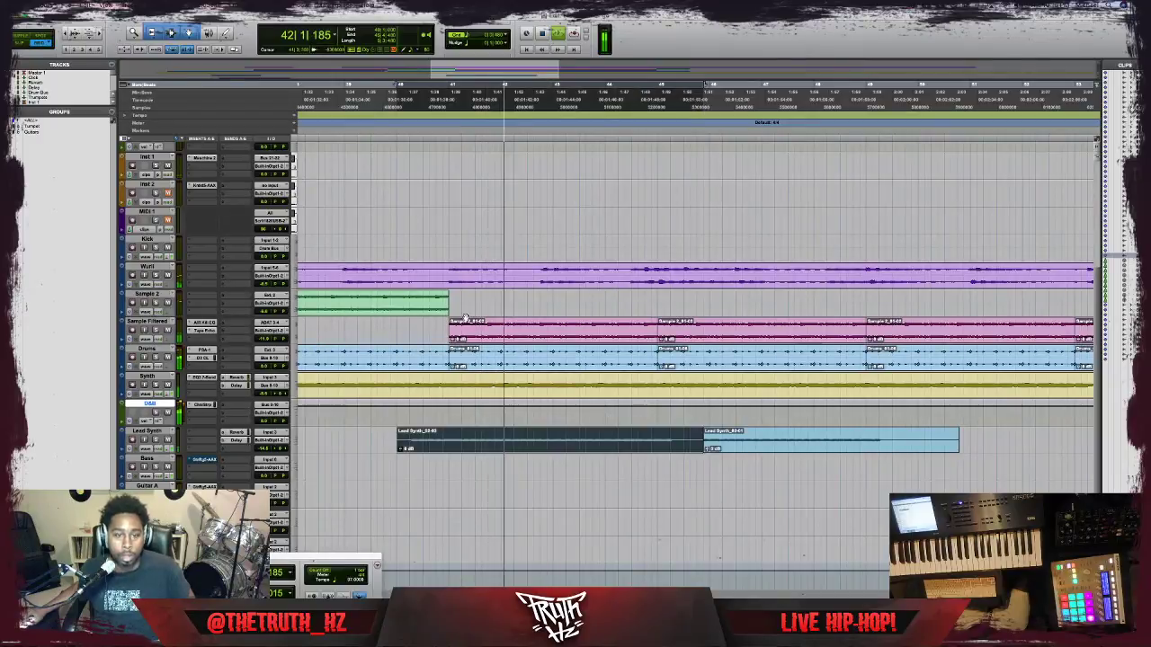
left_click(746, 455)
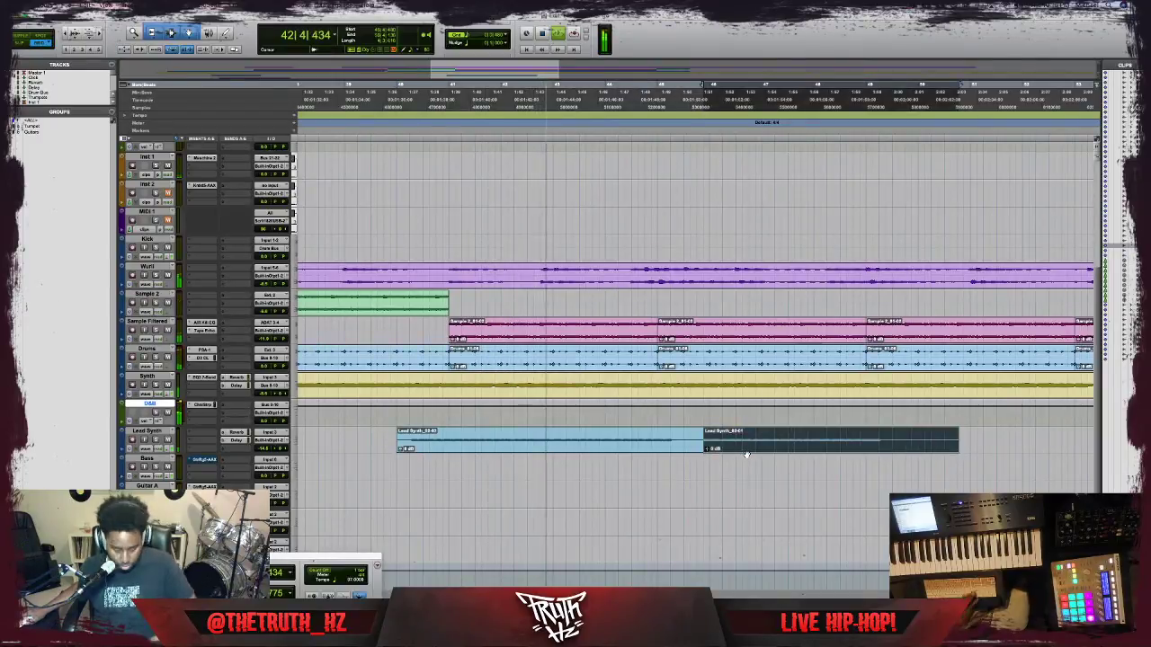
key("Delete")
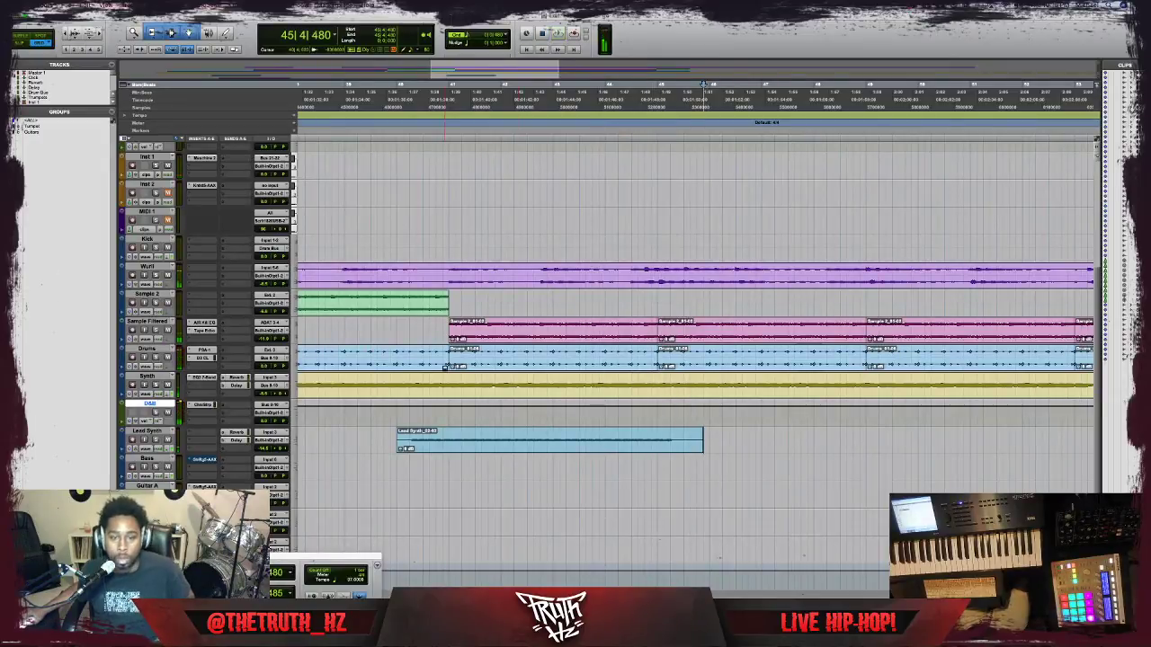
Stop playback, split the Synth clip at bar 41 and move its second part to start at bar 37.
key("space")
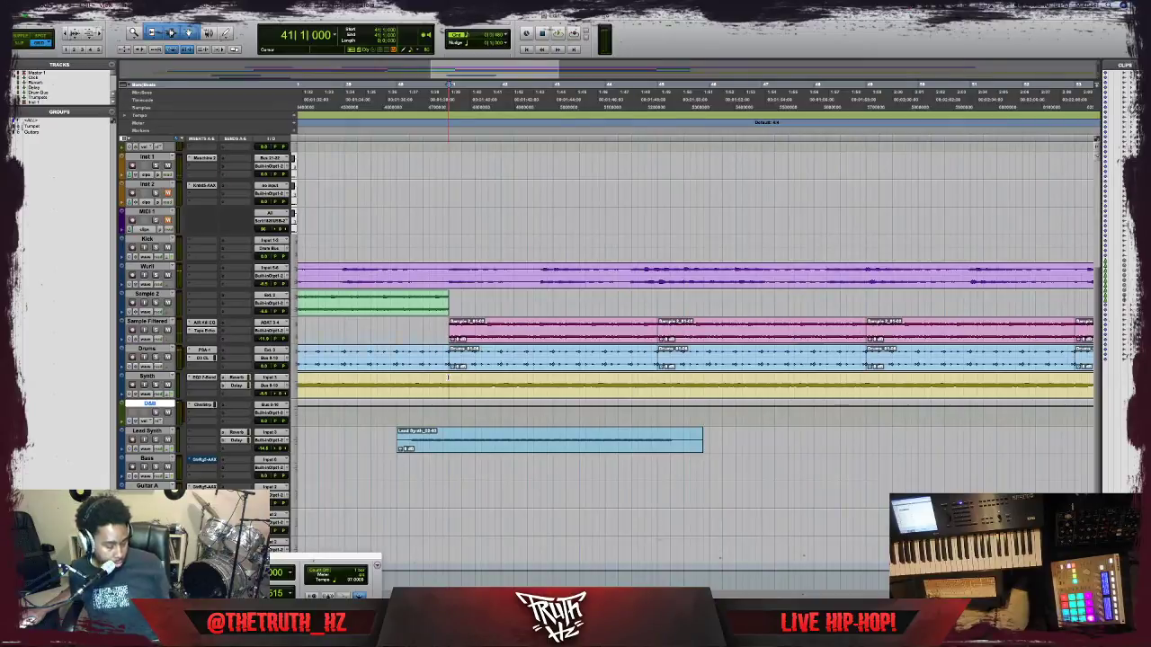
left_click(495, 396)
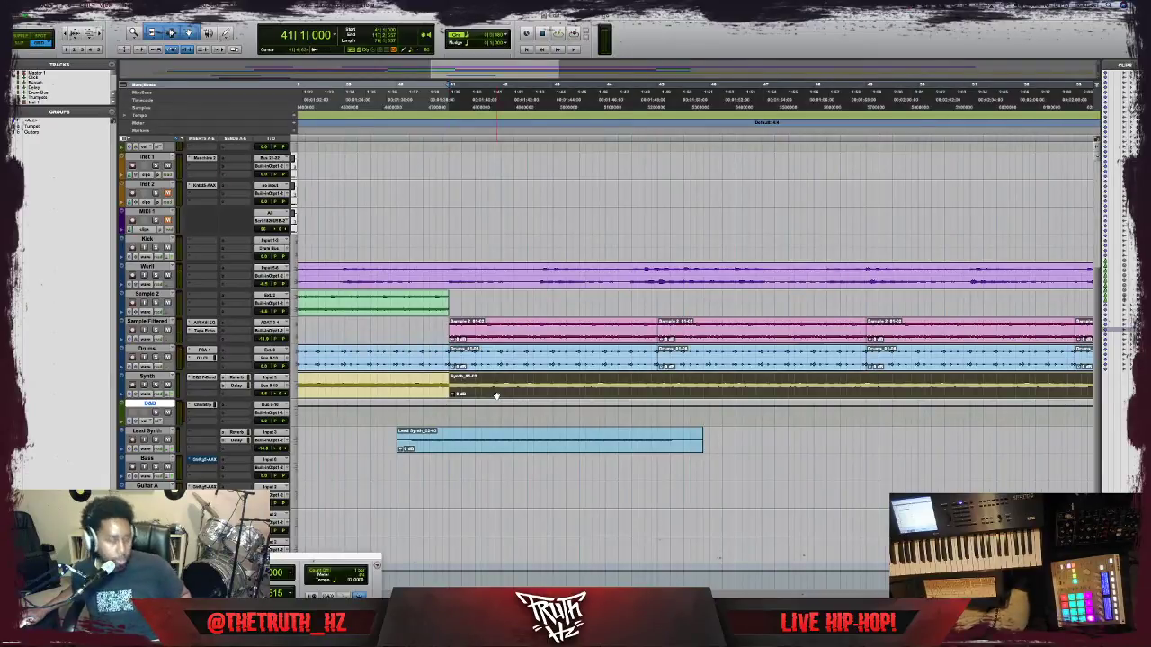
key("r")
key("r")
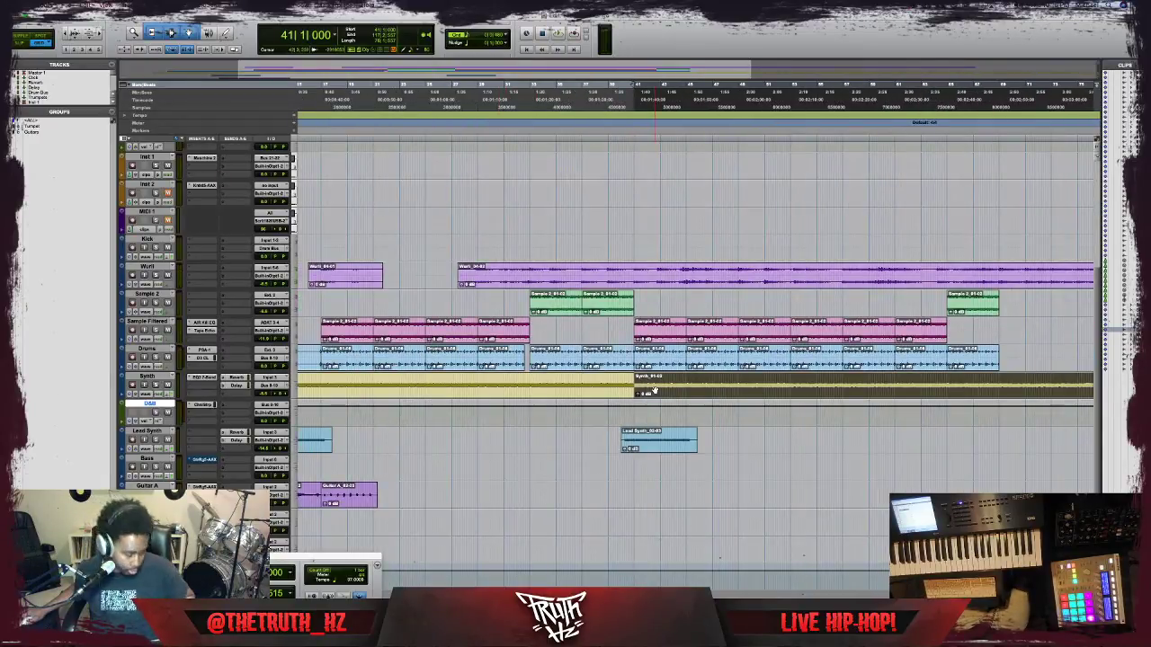
left_click_drag(654, 391, 602, 387)
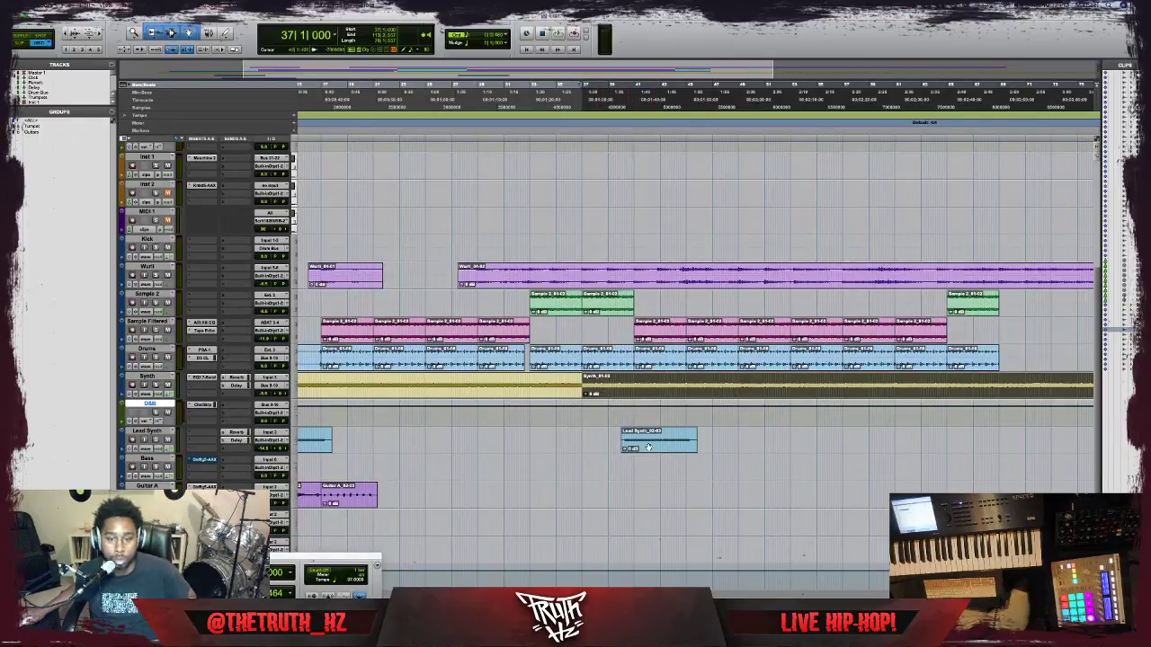
Replay the section from about bar 31 and move the bar 41 clip from Sample Filtered up to the Sample 2 track.
left_click(529, 422)
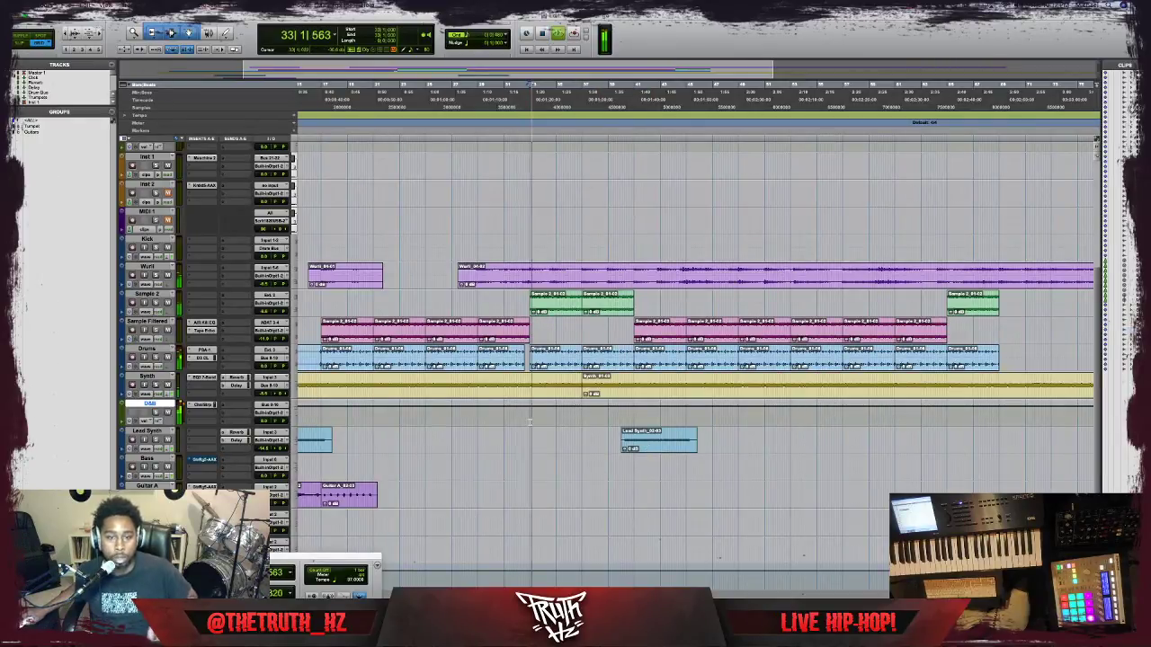
left_click(506, 416)
key("space")
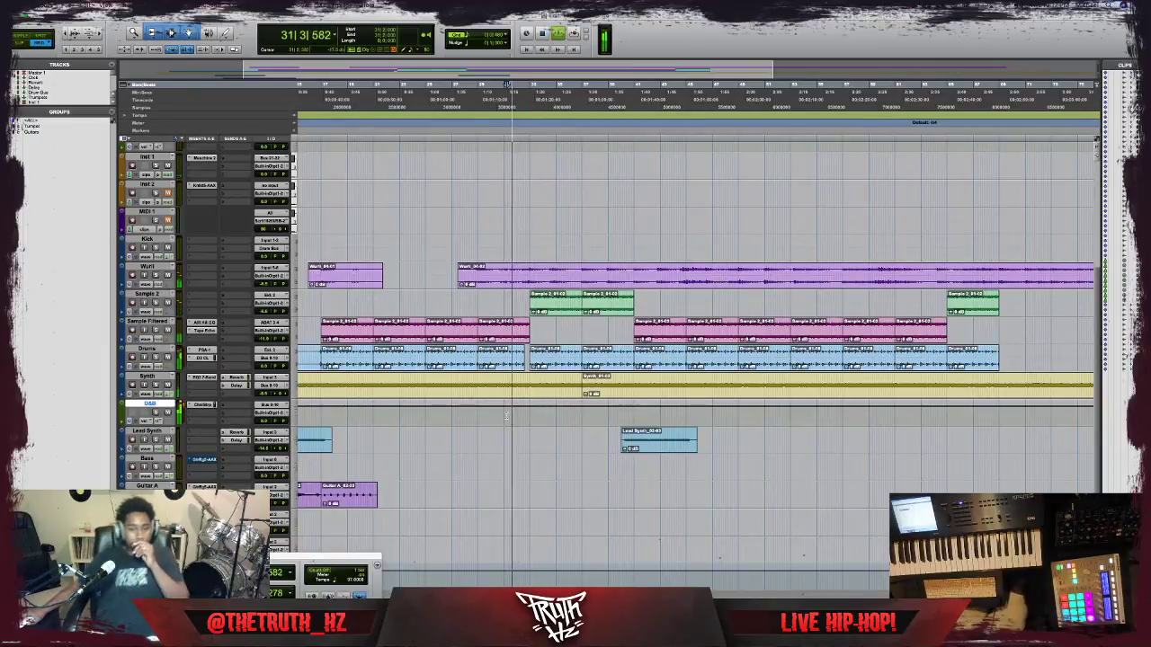
left_click(668, 324)
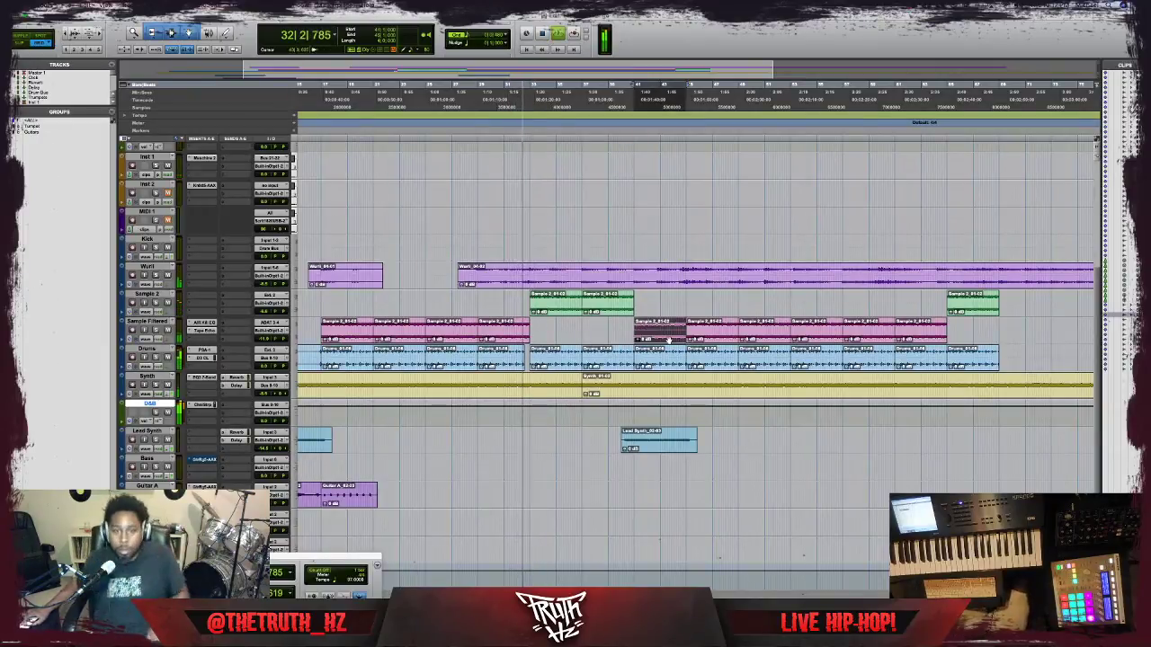
left_click_drag(668, 324, 665, 299)
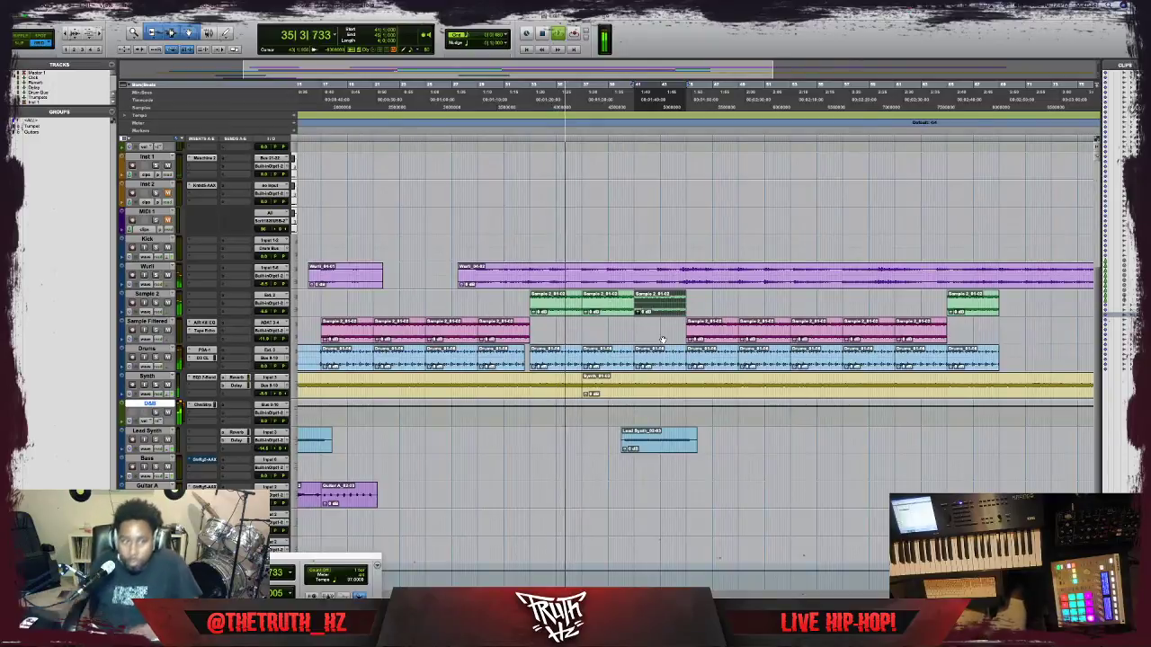
Fine-tune the volume levels of the Sample 2 and Wurl tracks during playback.
left_click_drag(265, 311, 263, 312)
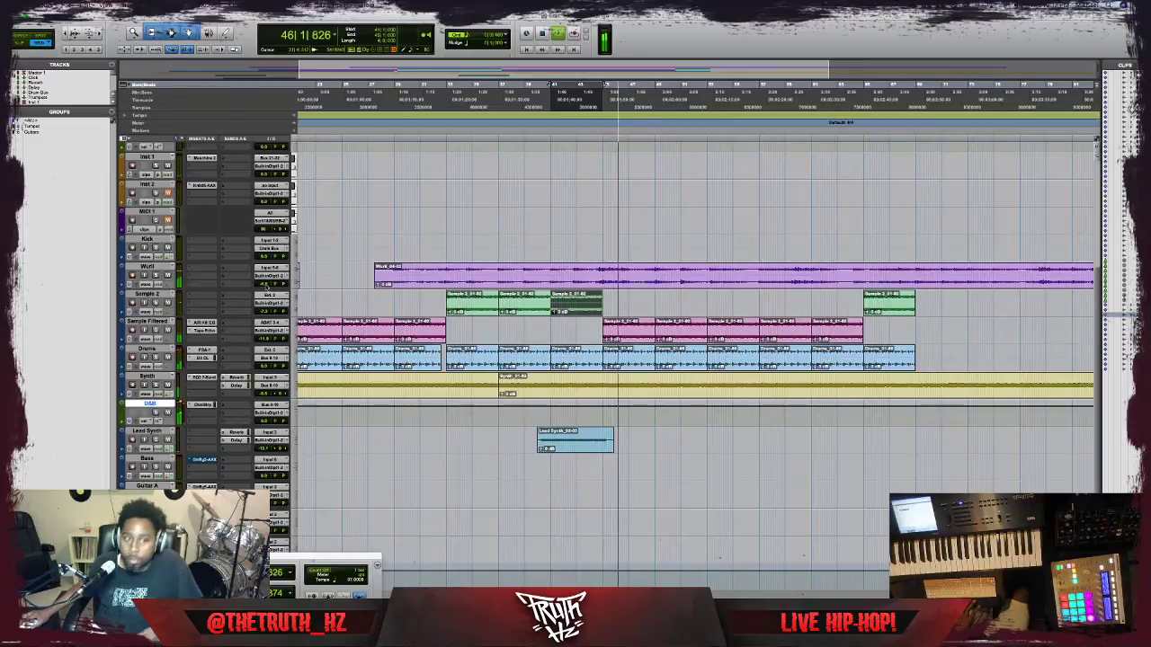
left_click_drag(265, 284, 266, 286)
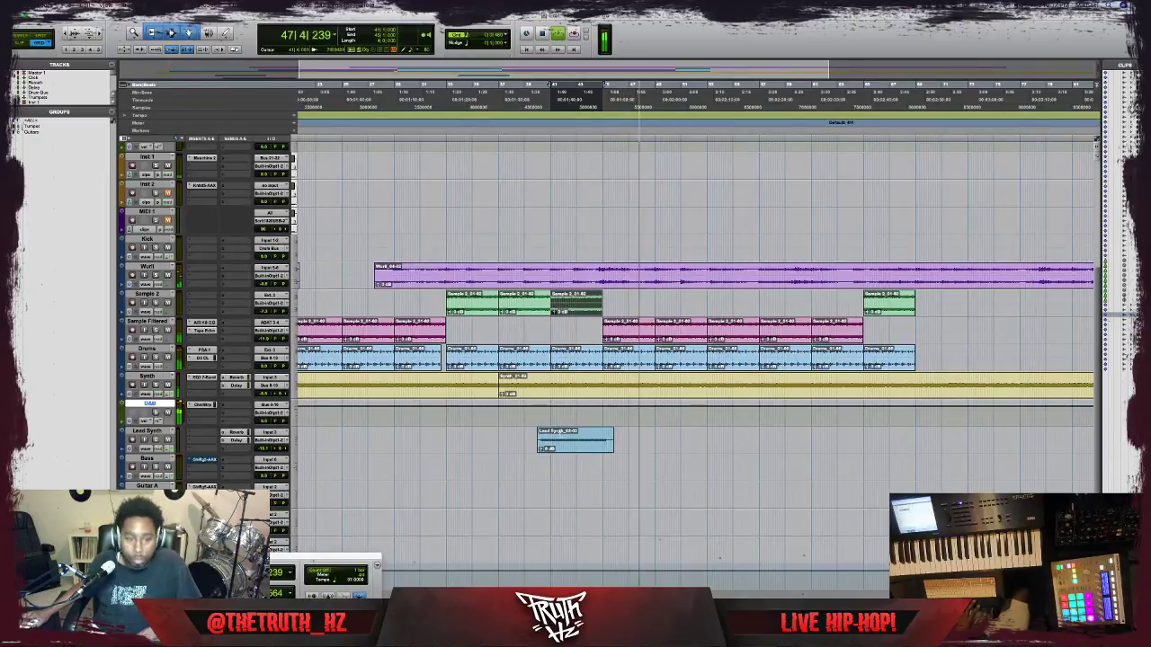
Copy the first Guitar A clip to about bar 49 on the same track and stop playback.
scroll(562, 434, "left", 5)
left_click(478, 506)
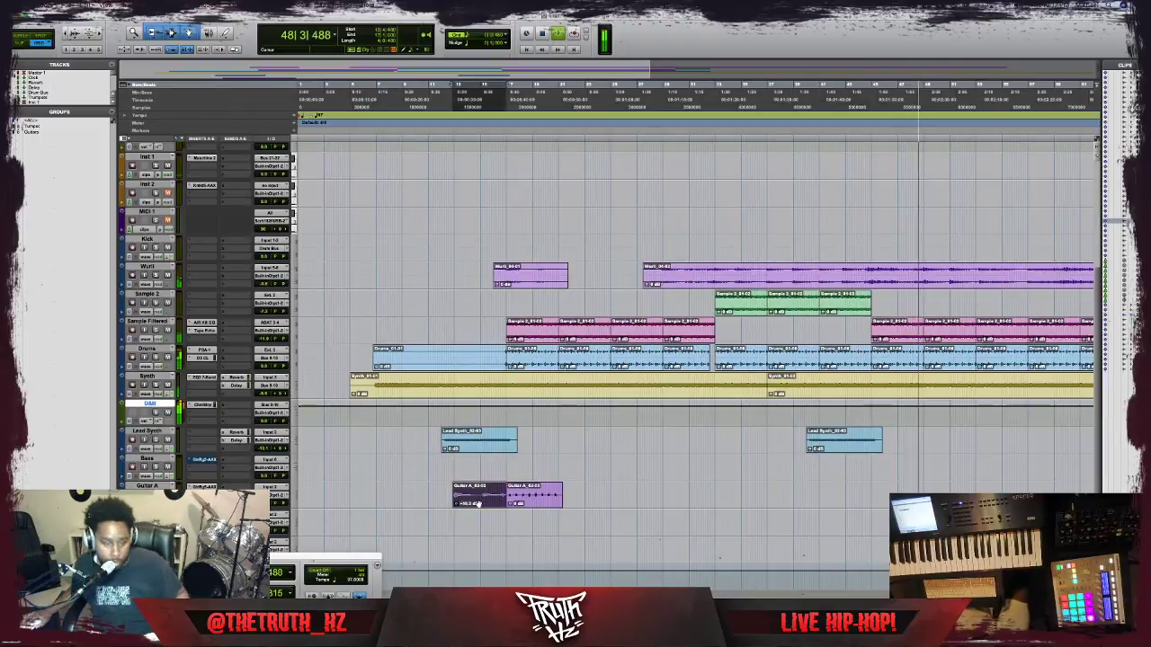
left_click_drag(478, 505, 947, 486)
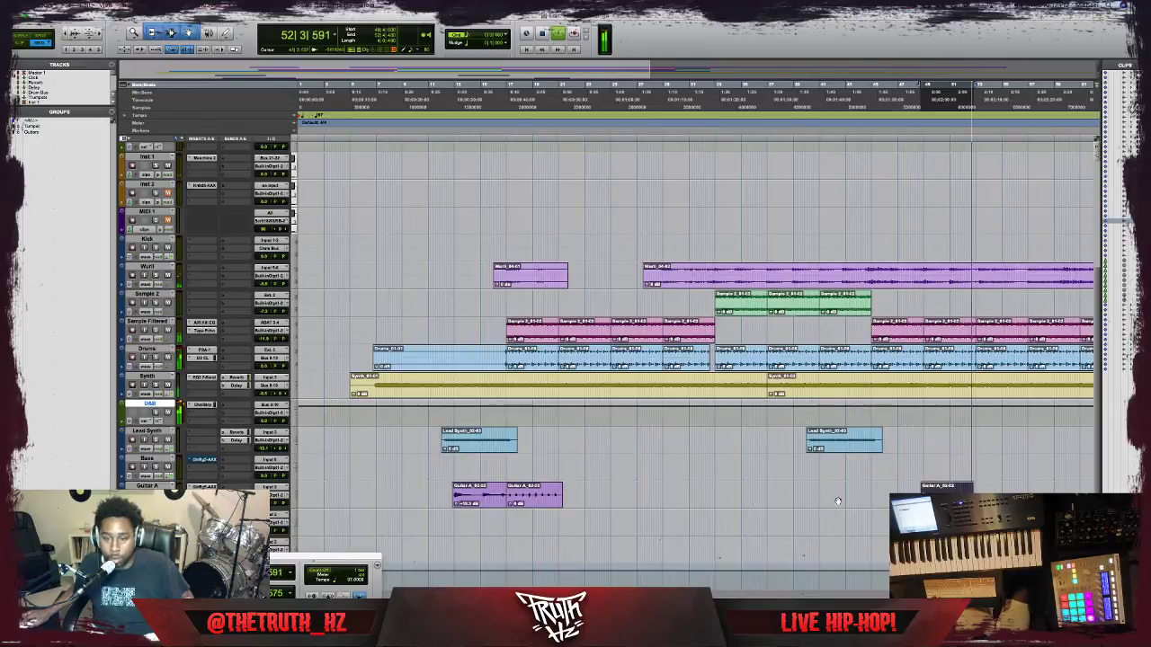
key("space")
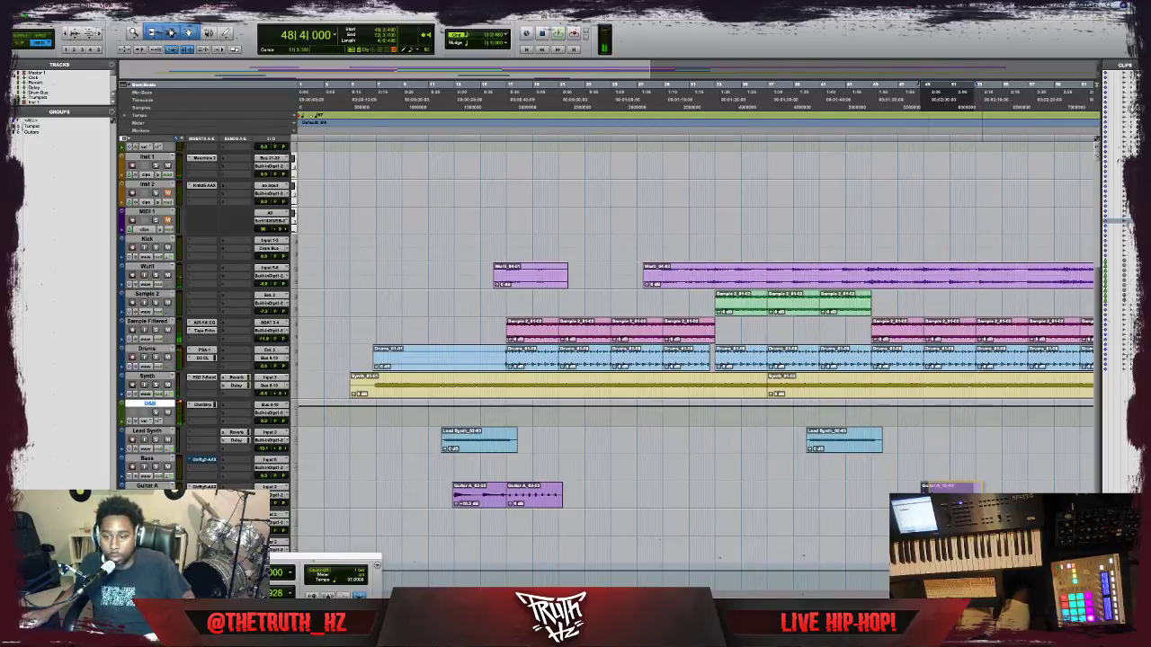
Restart playback from about bar 45 and split the long Wurl clip at bar 45.
left_click(865, 484)
key("space")
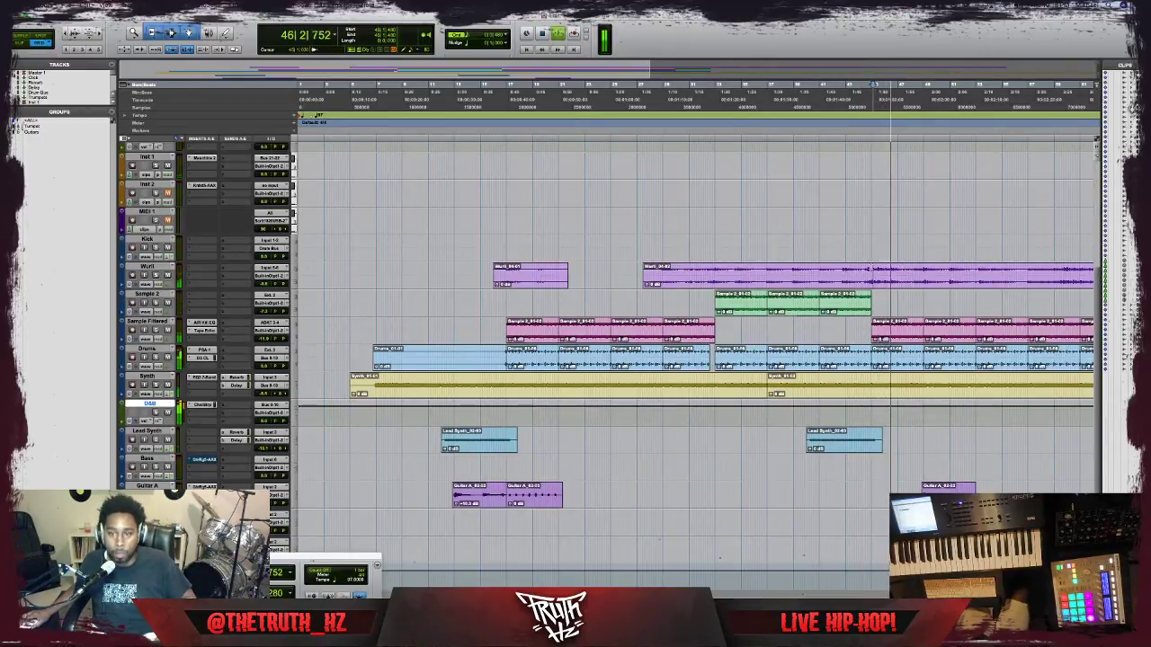
key("super+e")
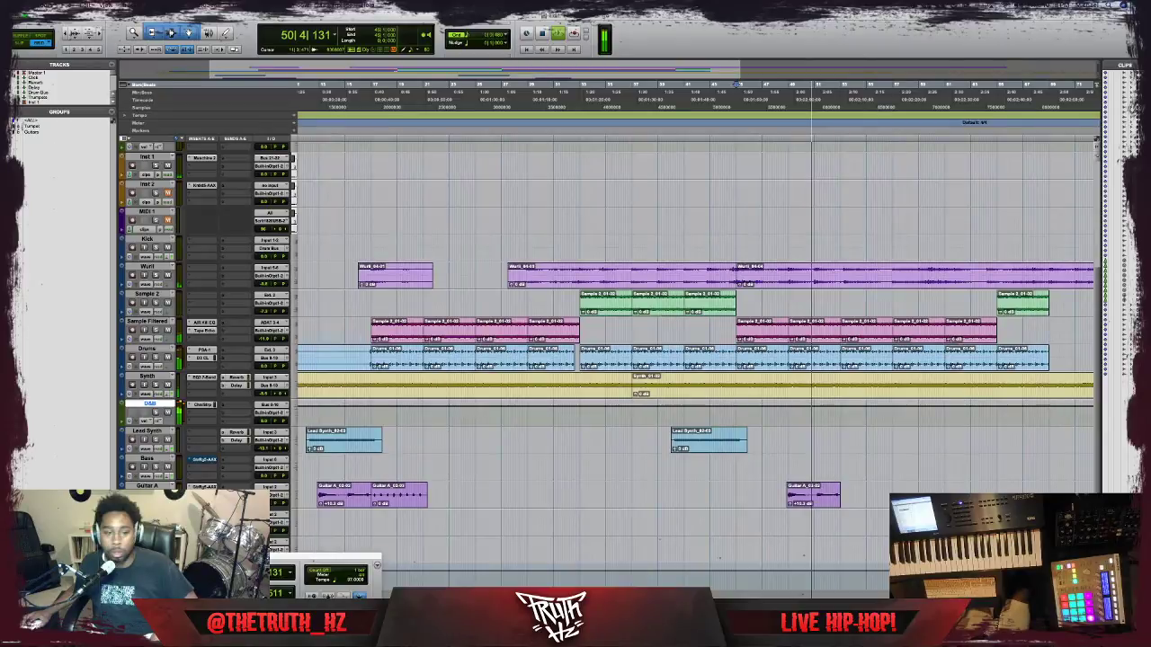
Duplicate the Guitar A clip at bar 49 so the copy follows it at about bar 53.
left_click(407, 505)
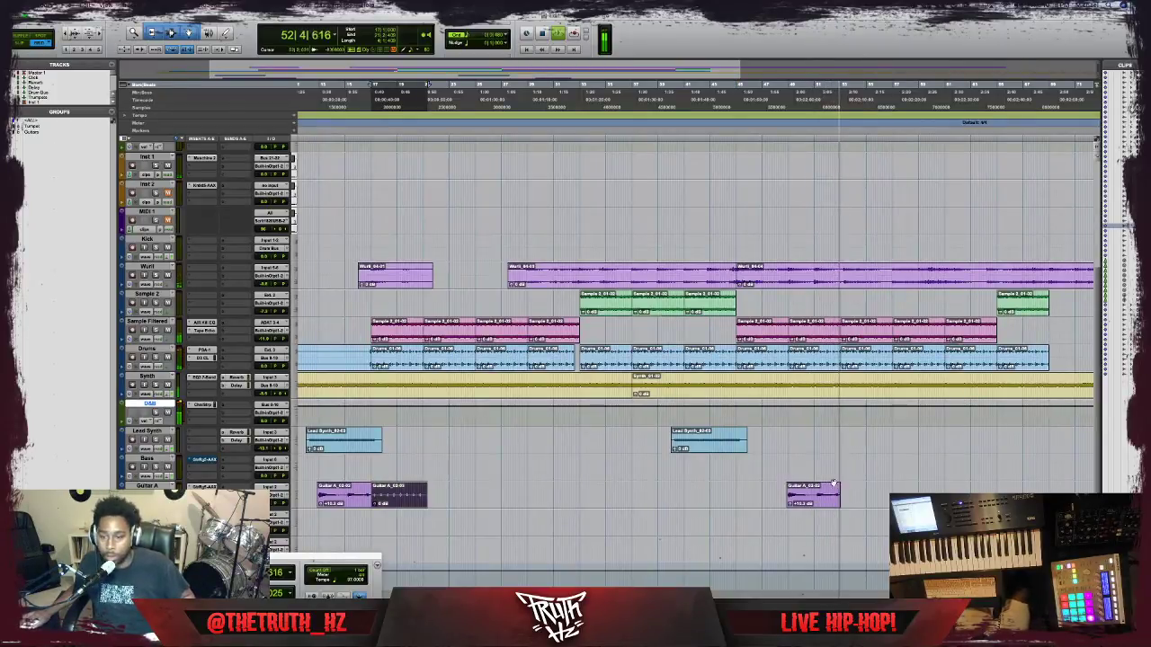
left_click(793, 502)
left_click_drag(793, 501, 852, 504)
key("t")
key("t")
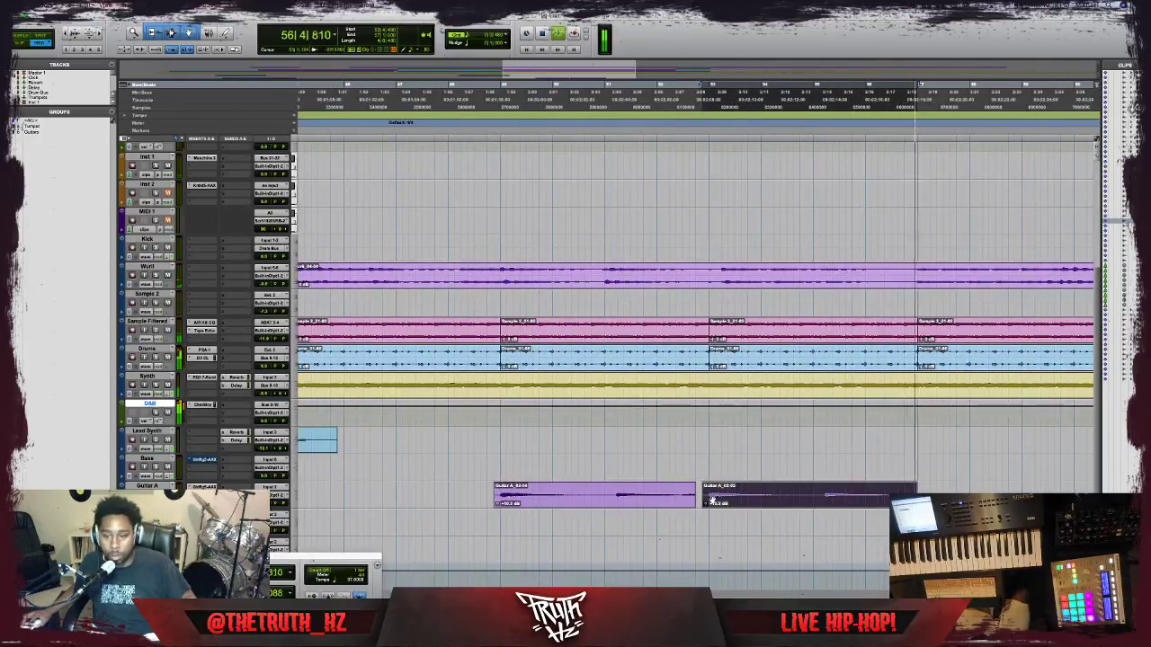
key("r")
key("r")
key("r")
key("r")
key("t")
key("t")
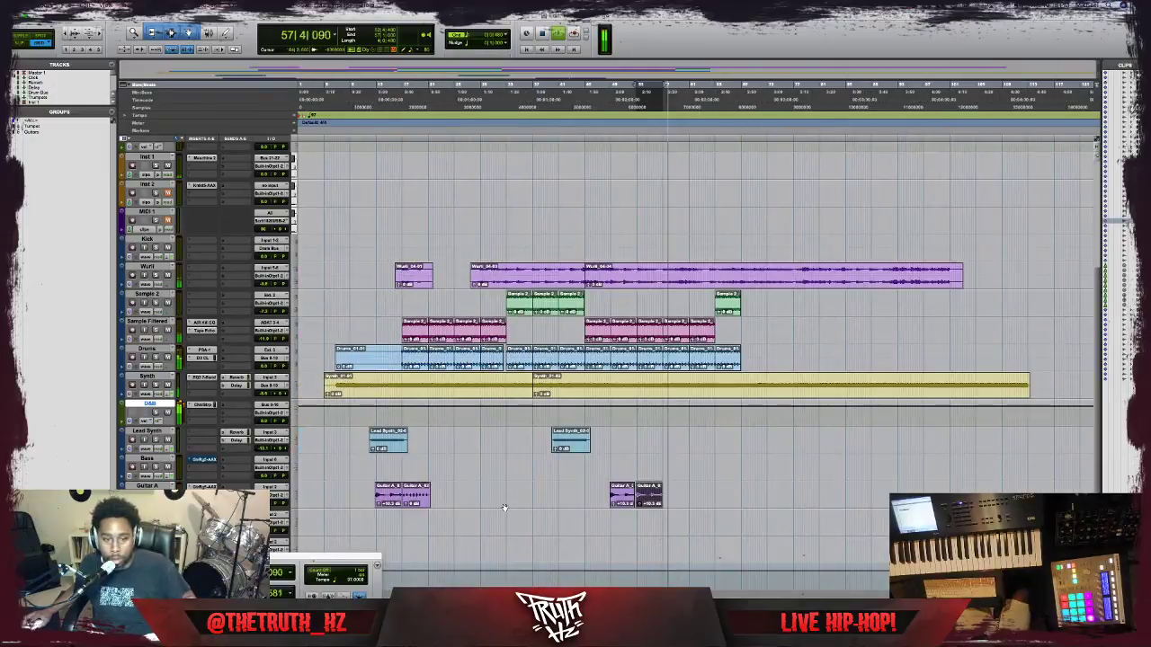
Copy the second Guitar A clip from bar 17 to bar 57, following the two guitar clips there.
left_click_drag(649, 498, 674, 496)
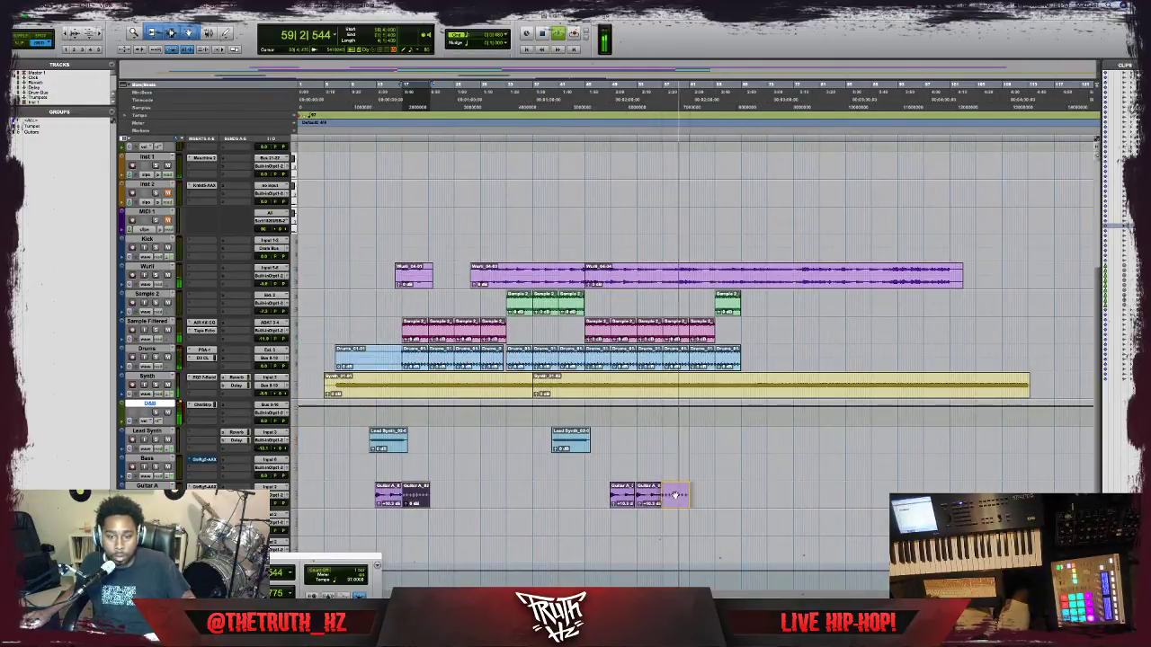
key("t")
key("t")
left_click_drag(674, 495, 721, 503)
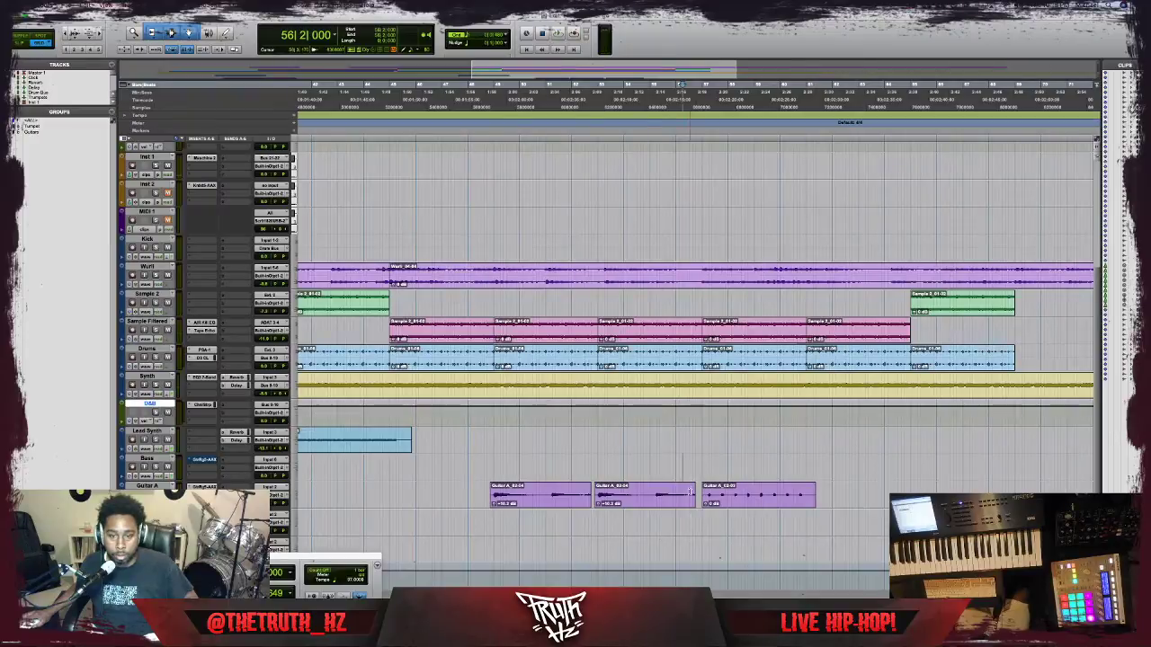
Extend the ends of the Guitar A clips at about bars 53 and 49 so each one meets the following guitar clip.
left_click(690, 493)
left_click(587, 437)
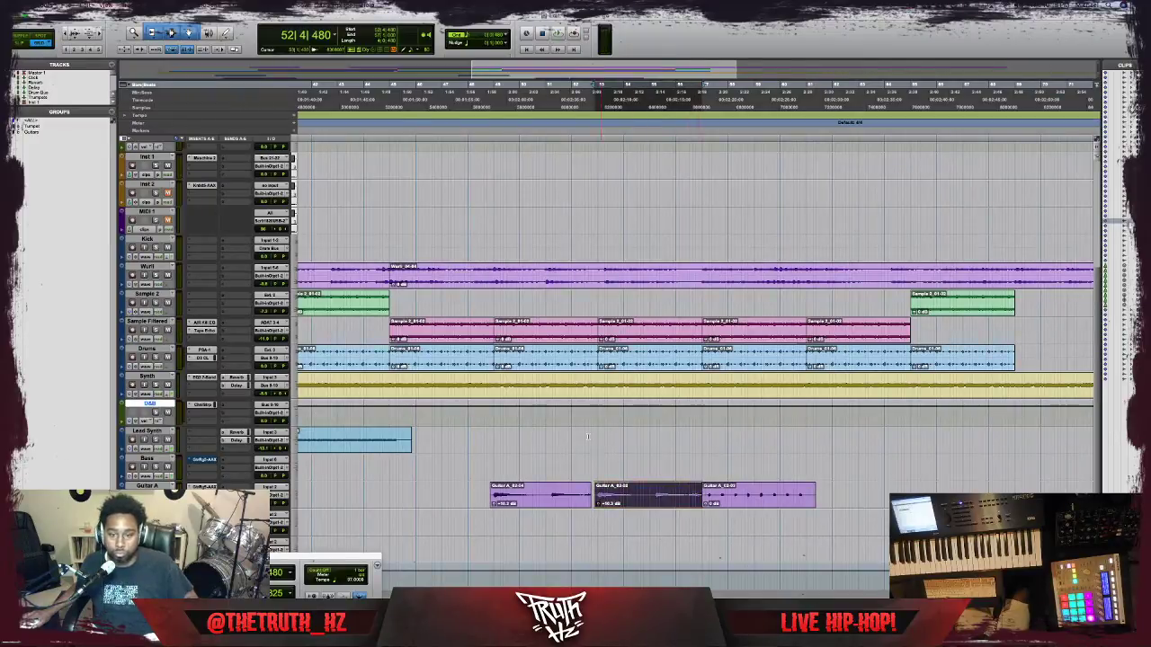
left_click_drag(590, 496, 595, 496)
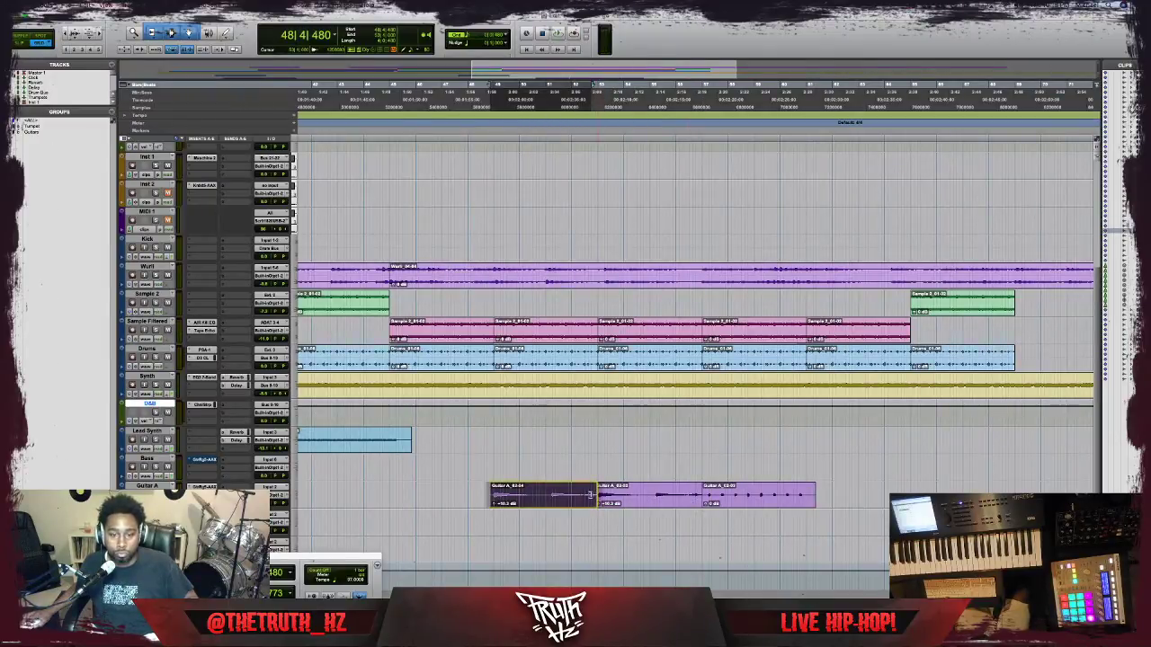
left_click(459, 457)
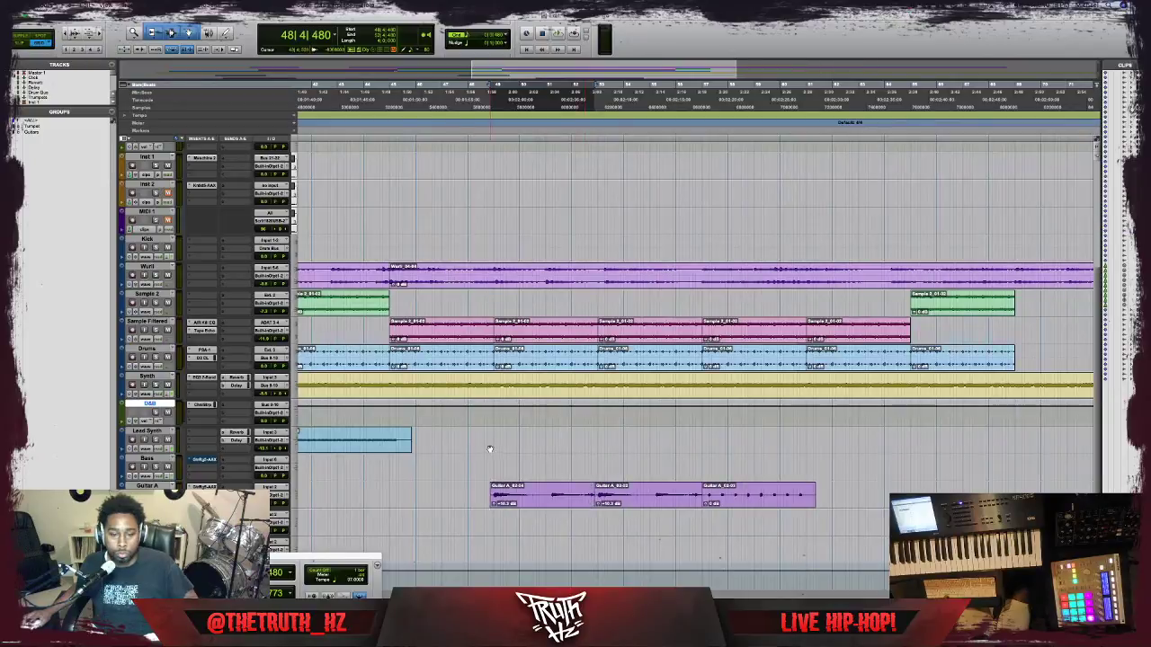
Play the song from bar 48 beat 4 through the guitar section and stop playback.
left_click(486, 414)
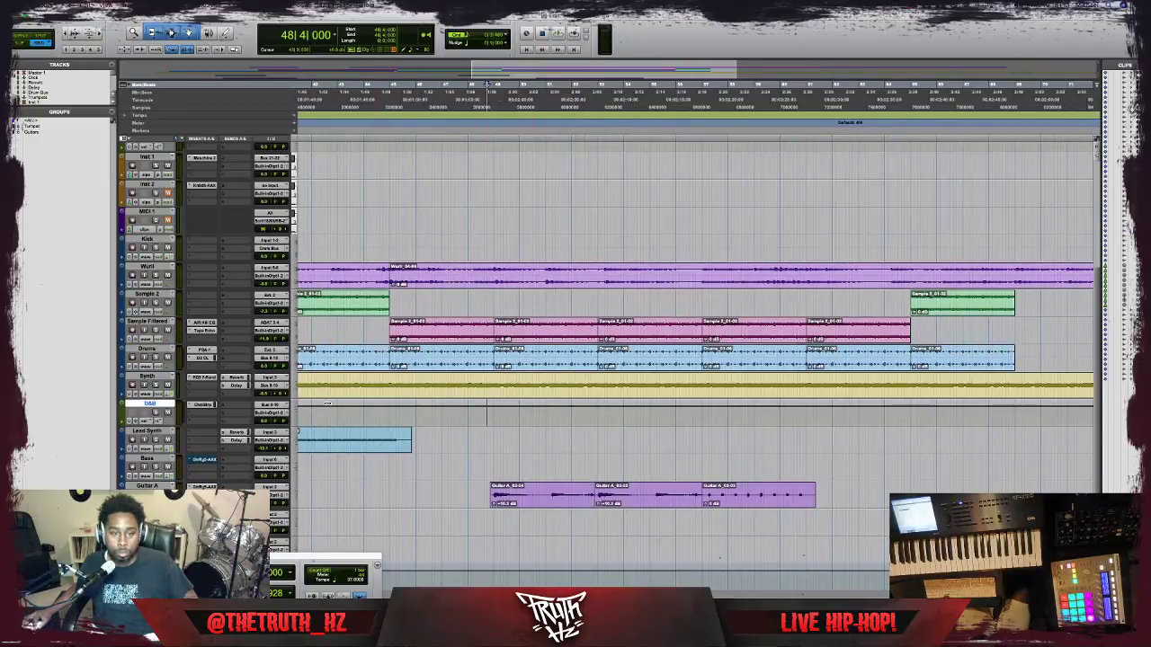
key("space")
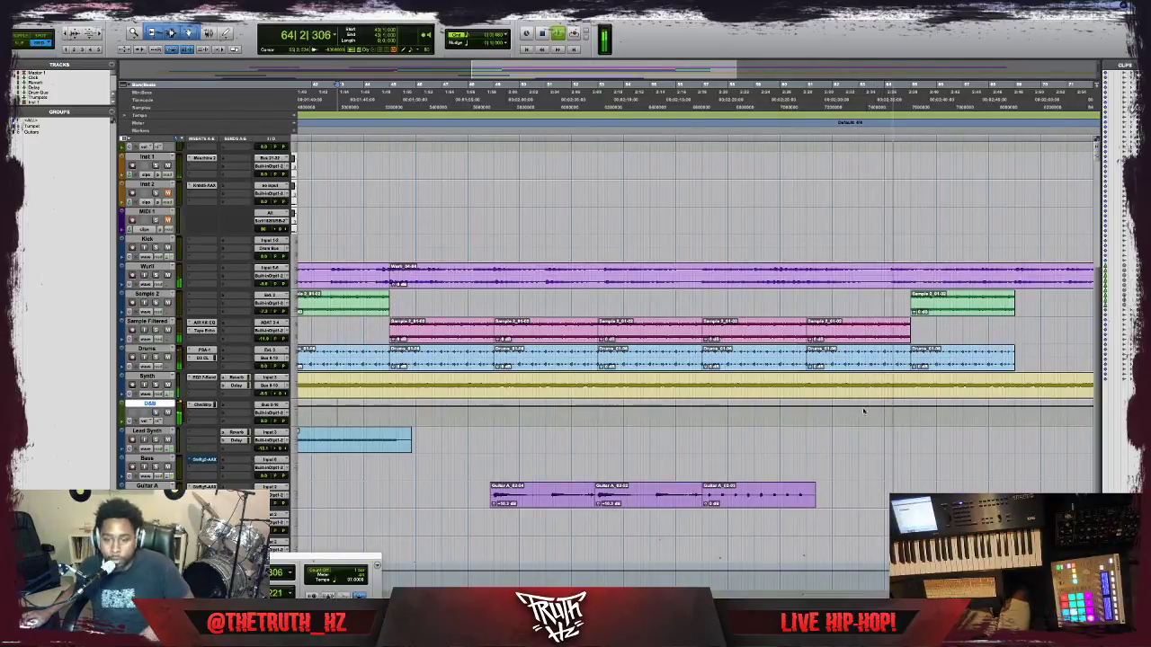
key("space")
left_click(812, 304)
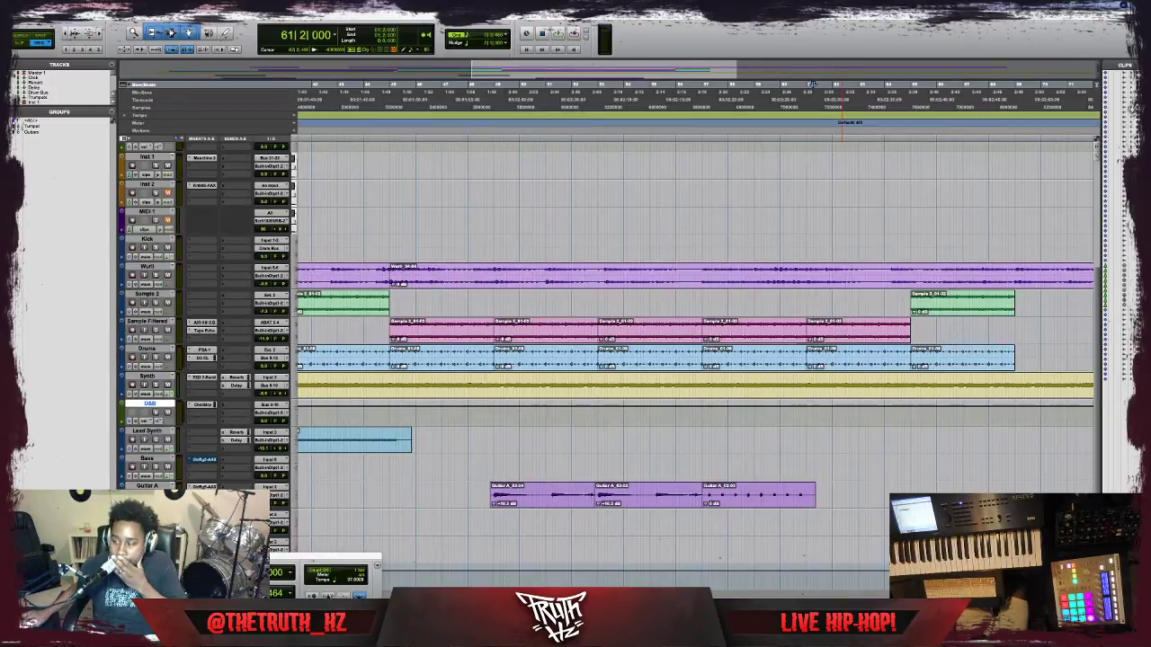
Restart playback from about bar 43 and trim the end of the bar 57 Drums clip, leaving a short gap before bar 61.
left_click(348, 419)
key("space")
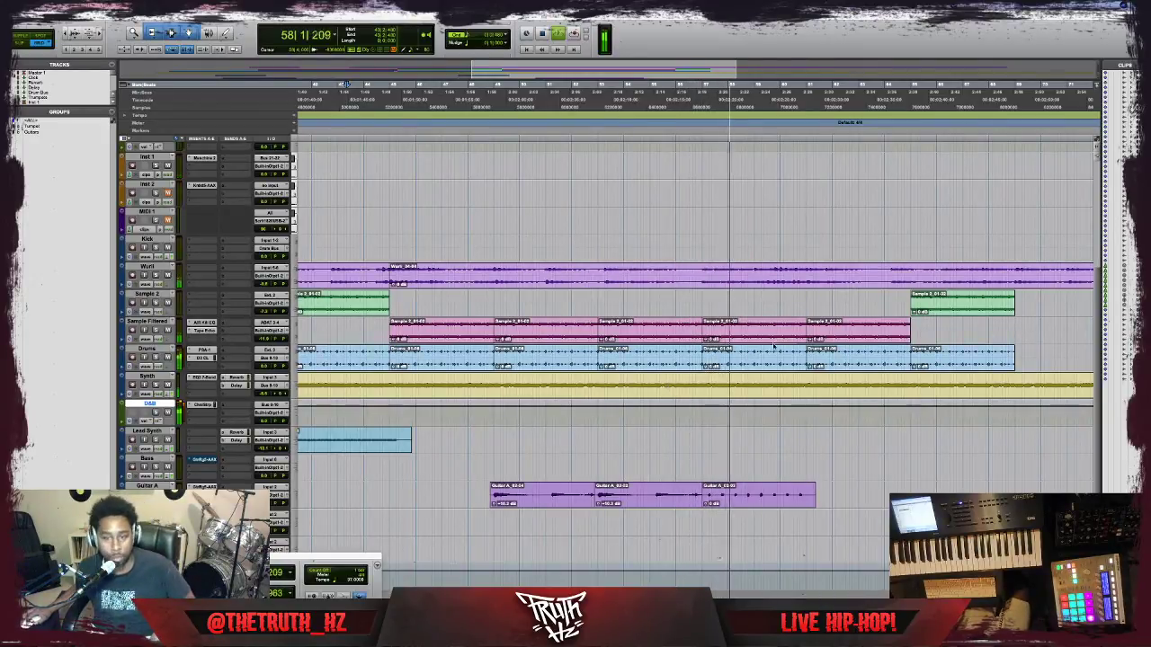
left_click(802, 358)
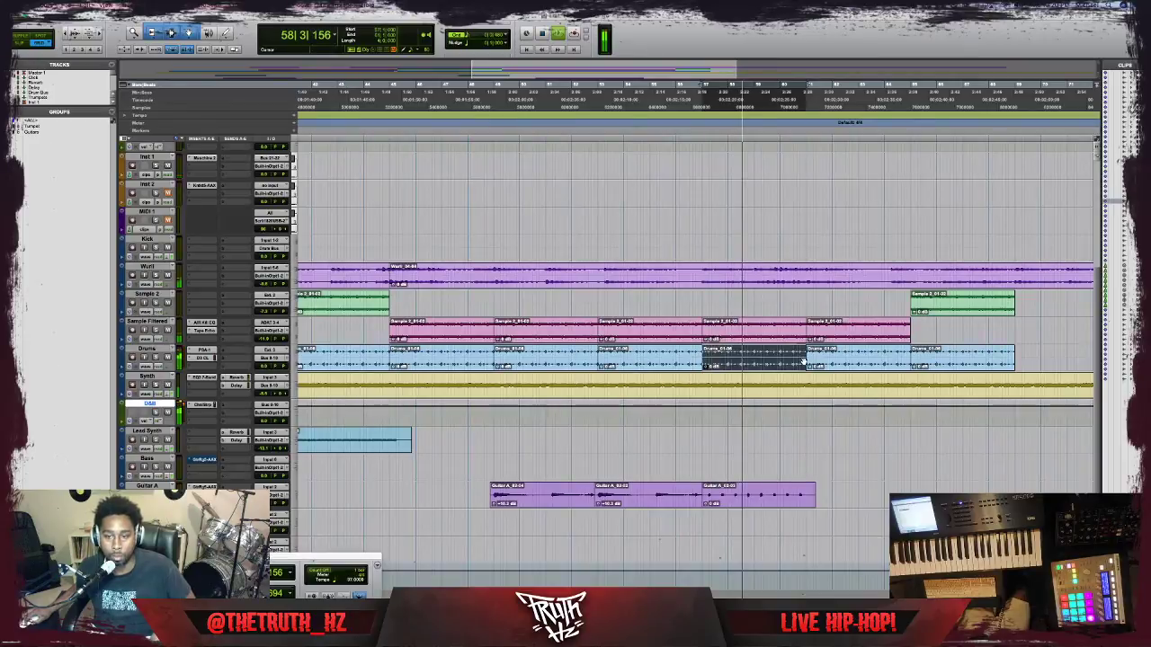
left_click_drag(804, 357, 797, 357)
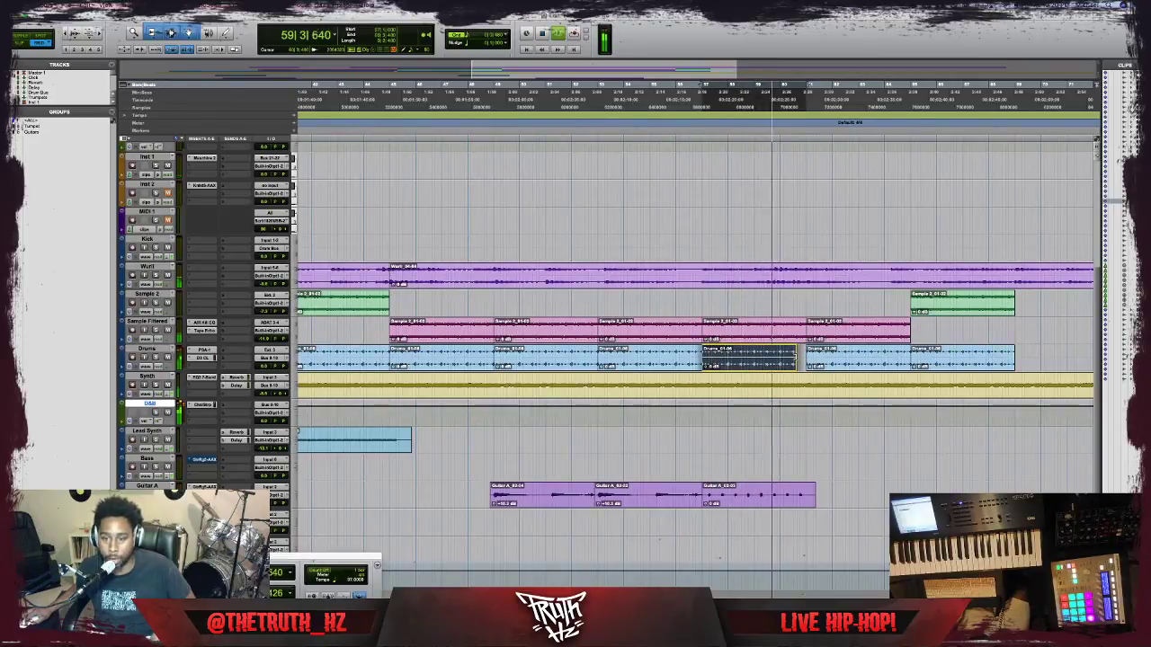
Stop playback, copy the Sample 2 clip from bar 65 to bar 61, and delete the Sample Filtered clip at bar 61.
left_click(958, 315)
key("space")
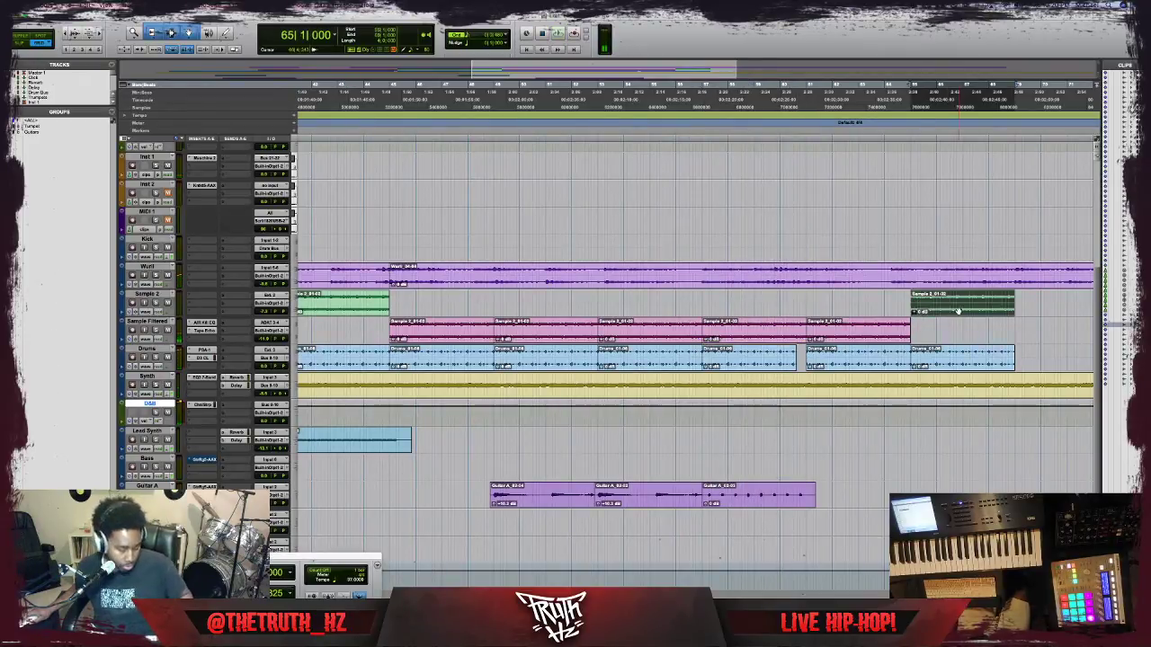
left_click_drag(957, 309, 850, 301)
left_click(845, 333)
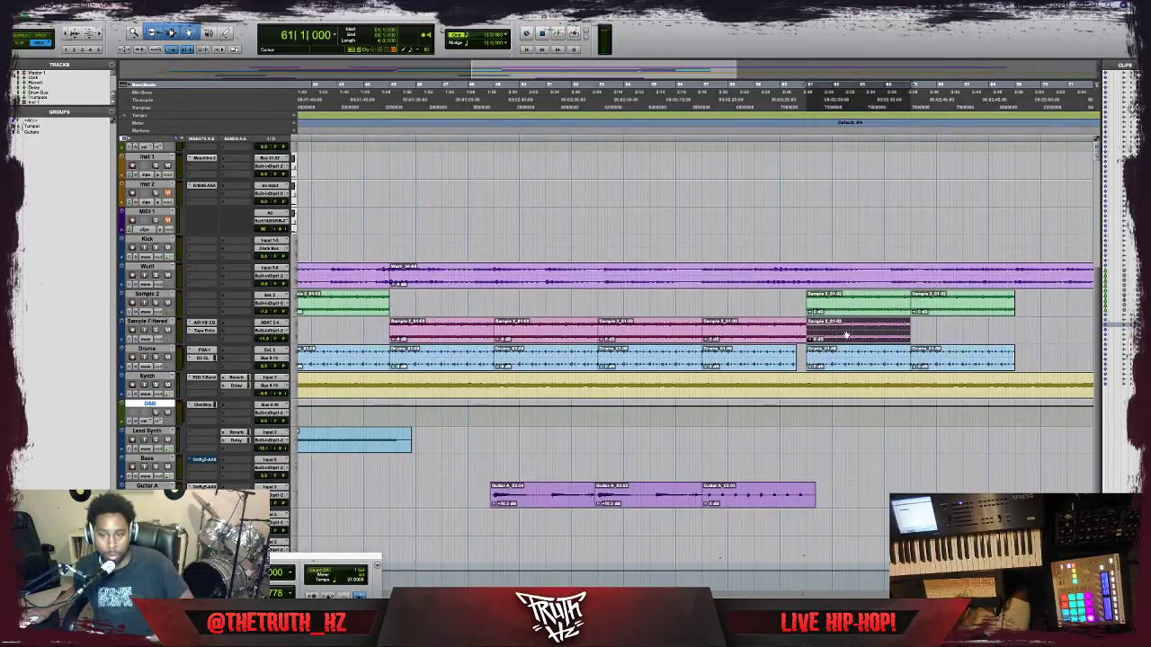
key("Delete")
Copy the Sample 2 and Drums clips at bar 65 together to bar 69.
scroll(827, 329, "left", 3)
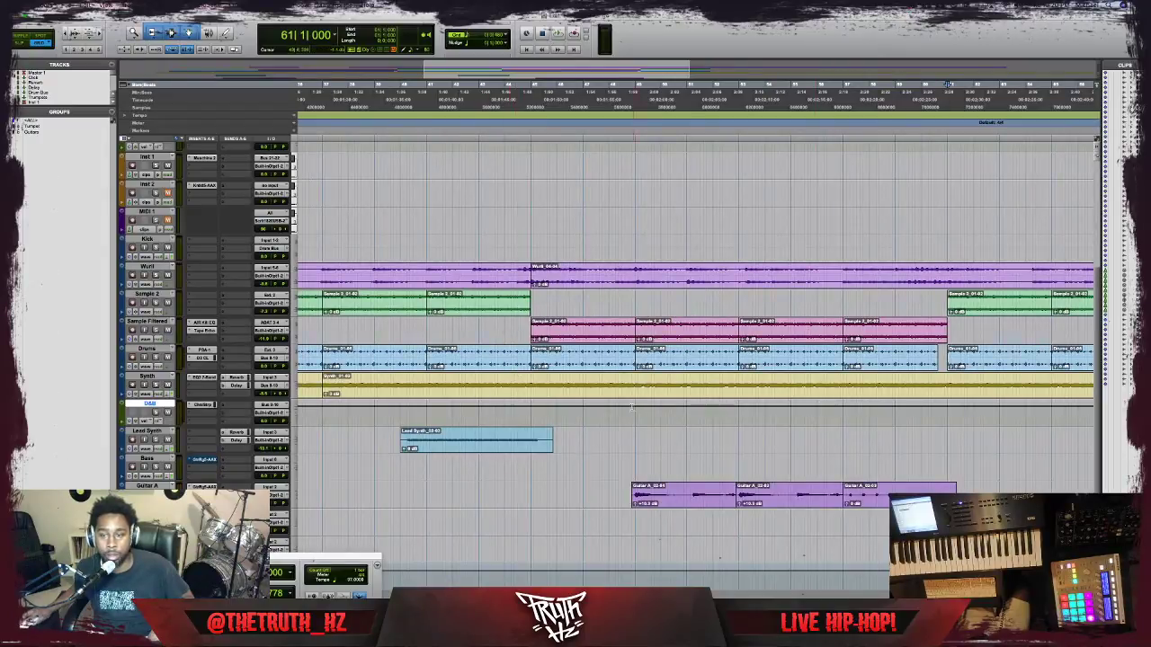
scroll(631, 407, "right", 10)
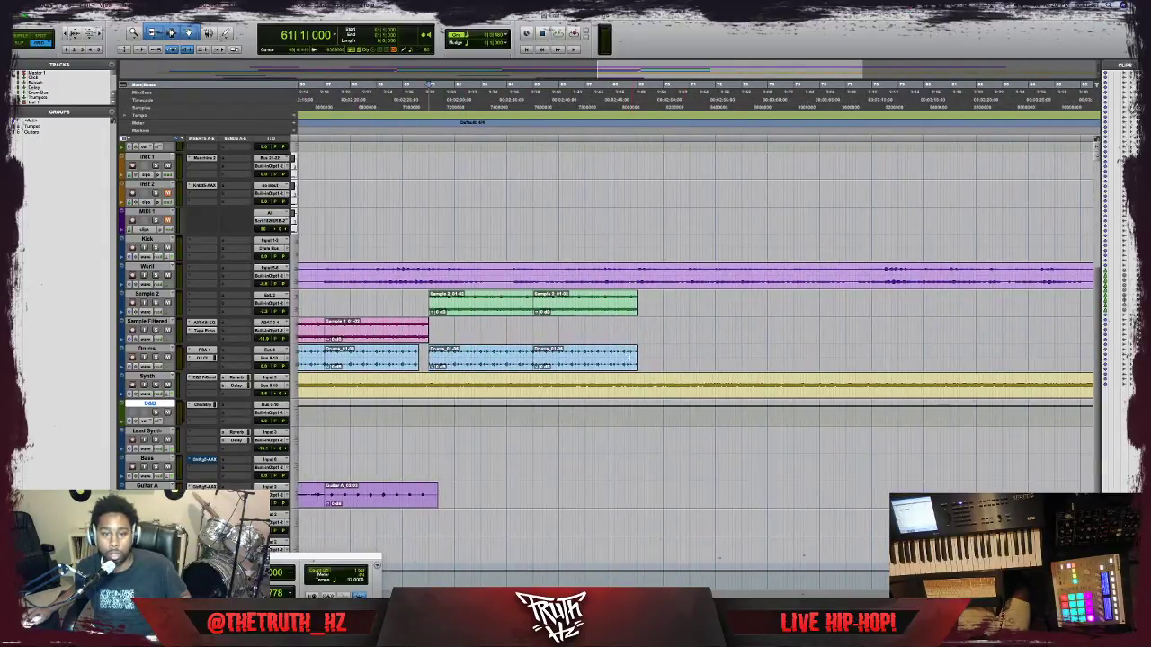
left_click(598, 316)
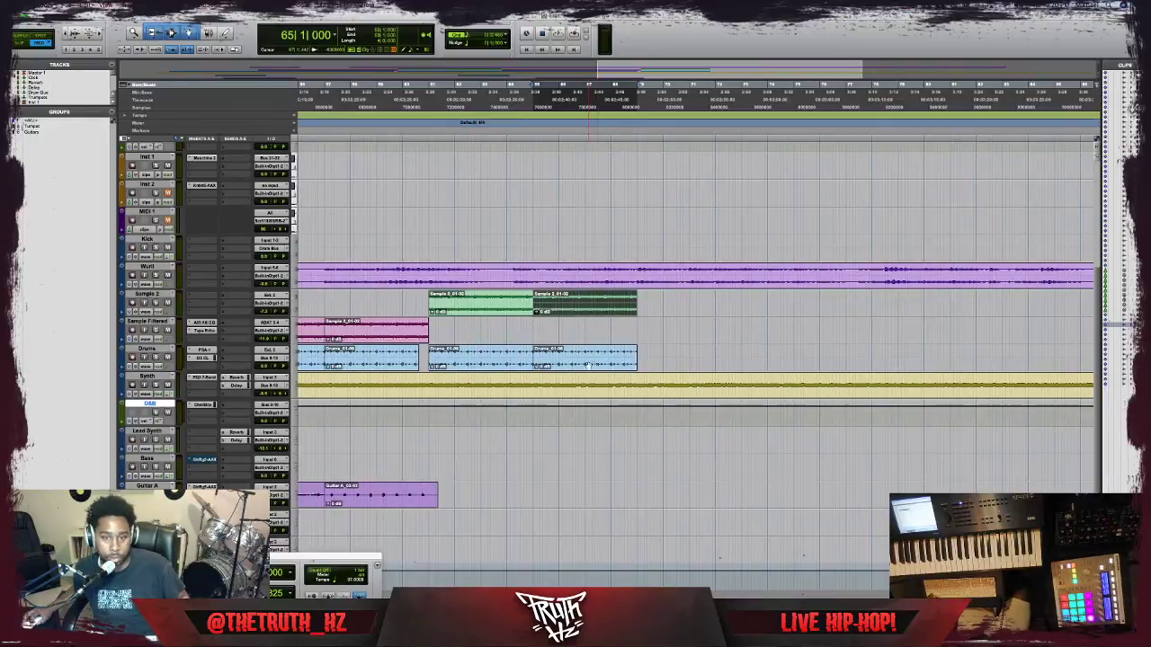
left_click(587, 365, "shift")
left_click_drag(590, 365, 685, 358)
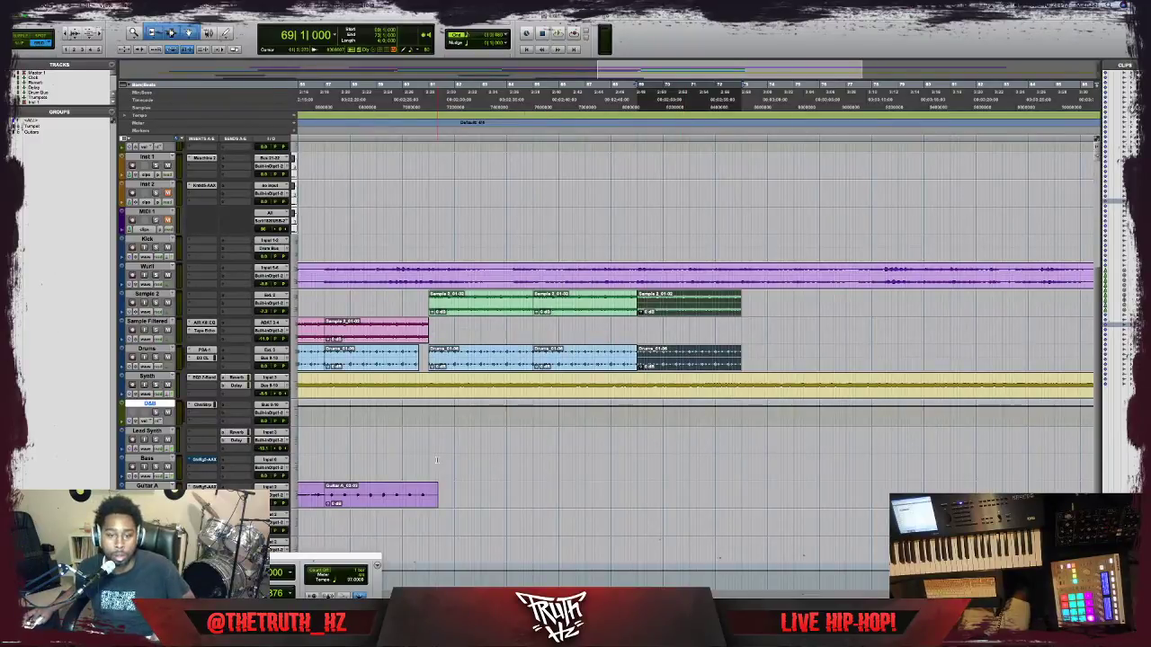
Play the song from bar 58 to check the drum gap and the sample change at bar 61.
scroll(437, 461, "left", 4)
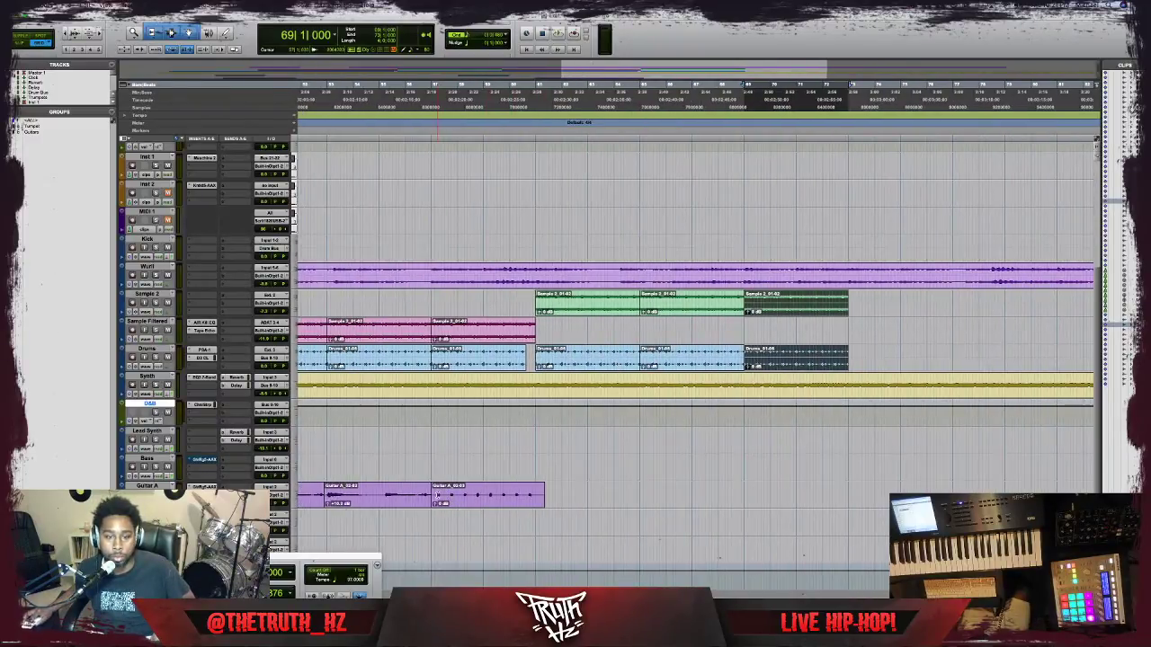
left_click(457, 436)
key("space")
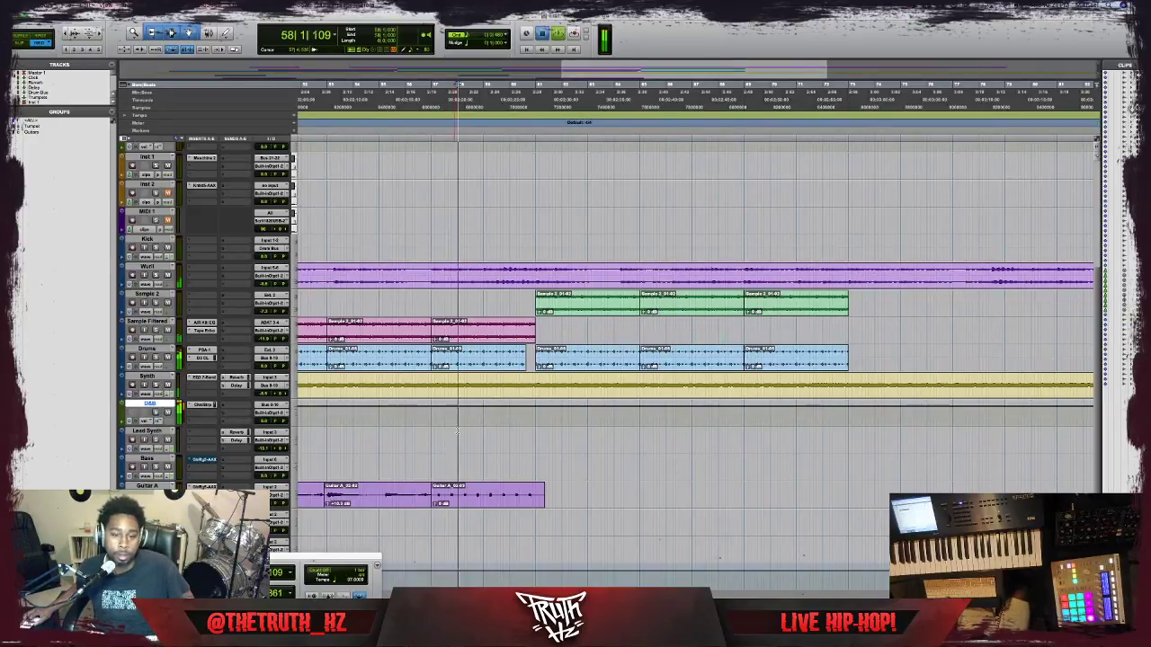
scroll(459, 435, "up", 2)
scroll(459, 435, "down", 2)
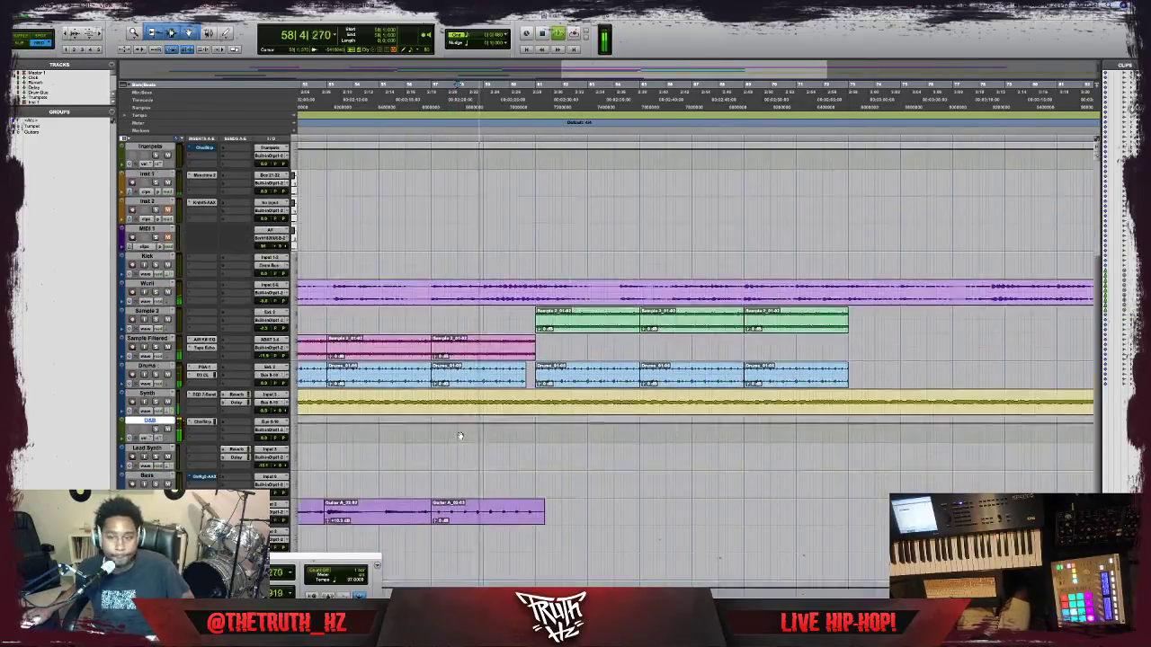
scroll(458, 434, "left", 1)
scroll(458, 434, "left", 4)
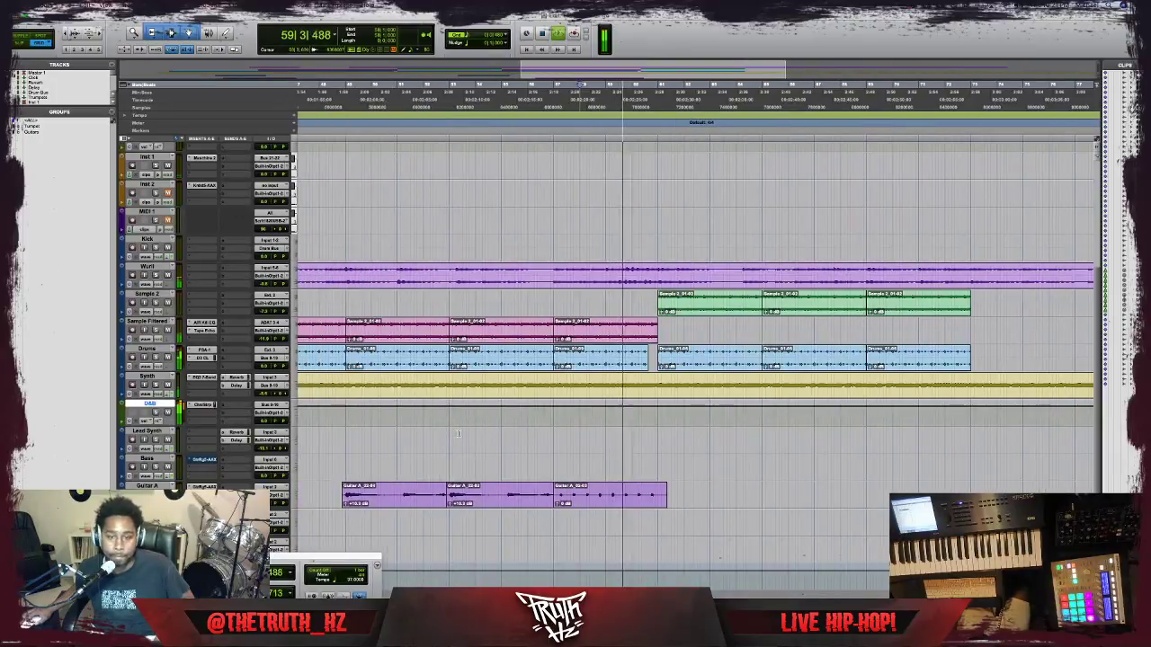
Try copying the first of the three Guitar A clips to bar 61 and shortening the third one, and undo these guitar edits.
left_click(381, 502)
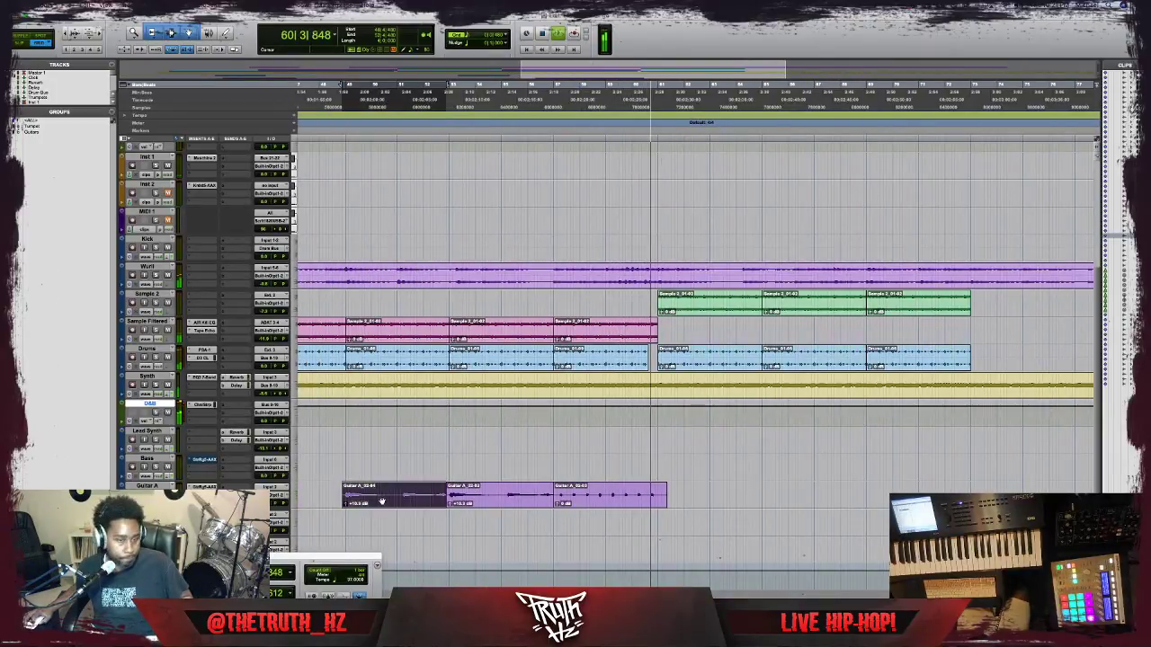
left_click_drag(381, 501, 737, 501)
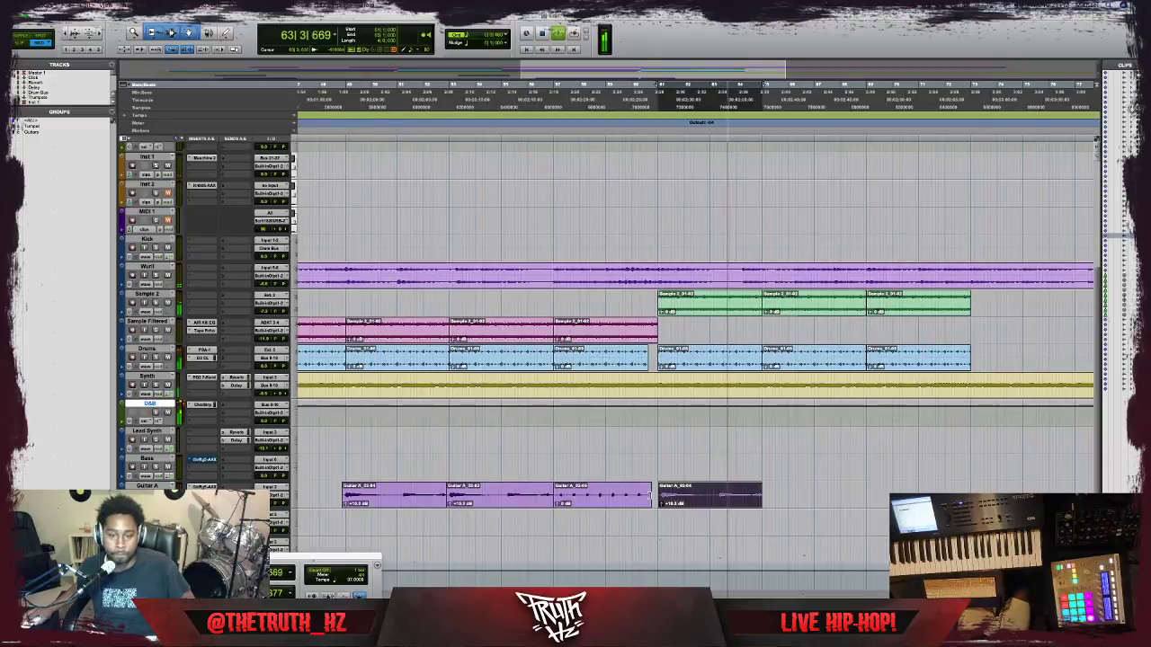
left_click_drag(653, 498, 657, 497)
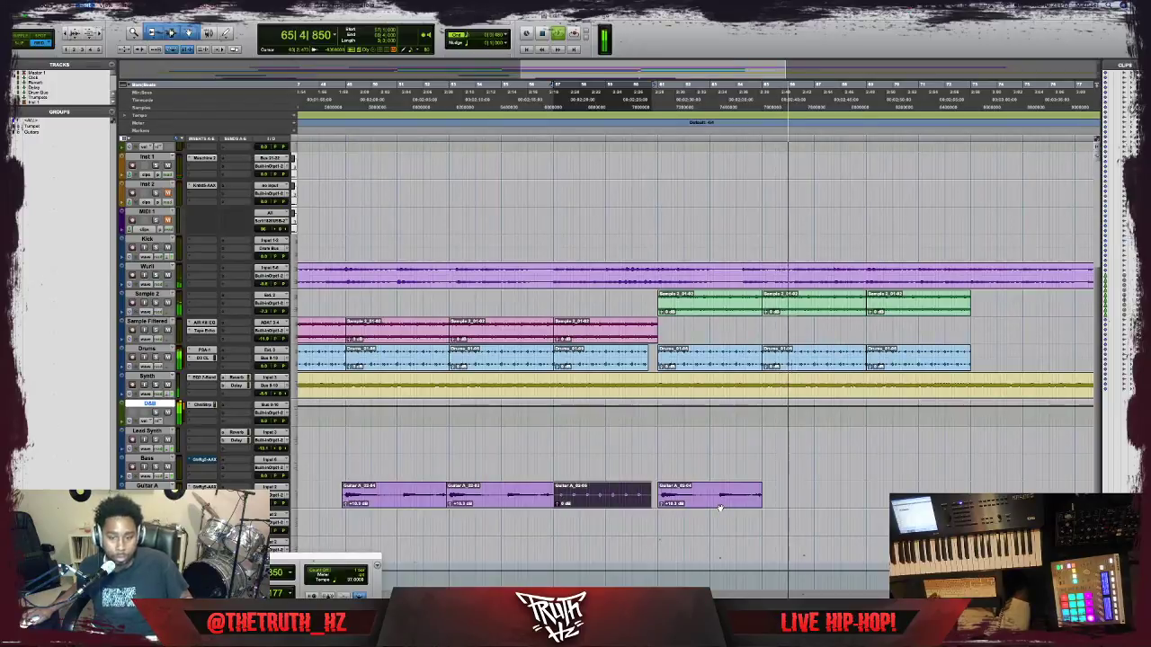
left_click(721, 508)
key("comma")
key("super+z")
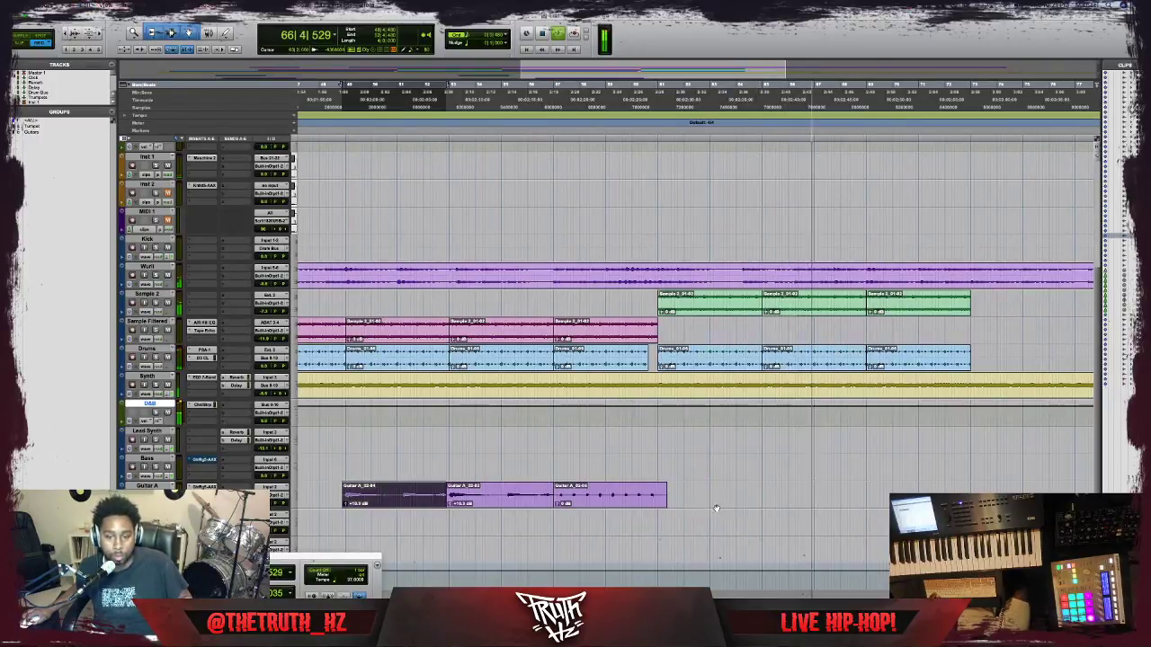
left_click(486, 500)
left_click(406, 501, "shift")
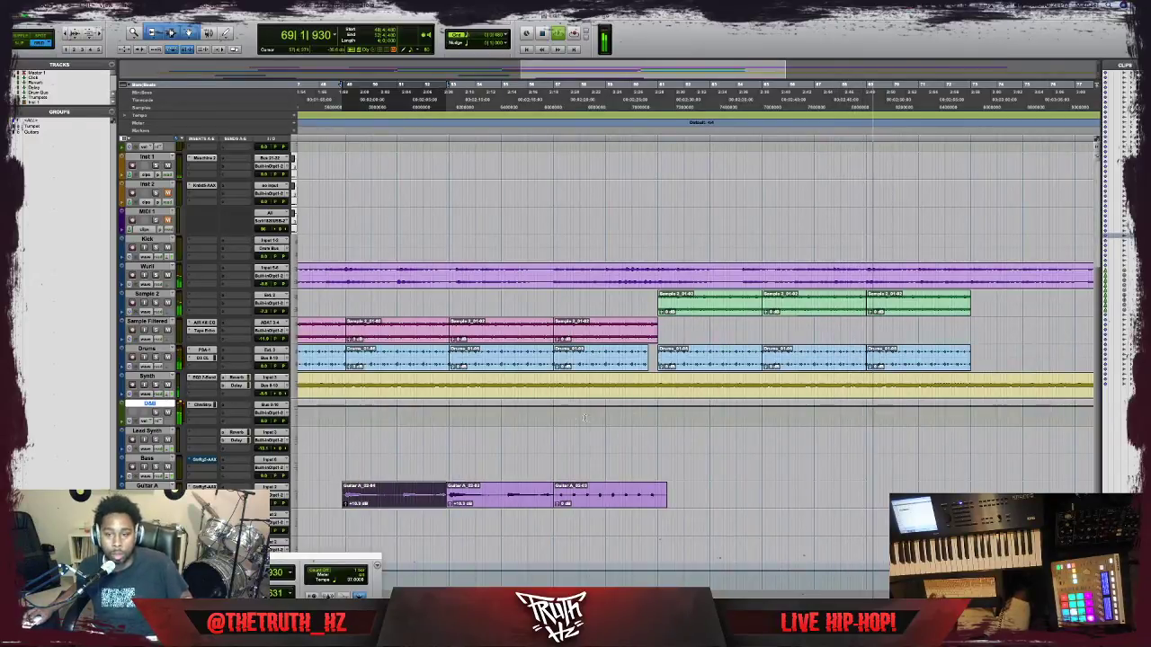
Stop playback and briefly audition the song from bar 73, where the Sample 2 and Drums clips end.
key("space")
left_click(867, 384)
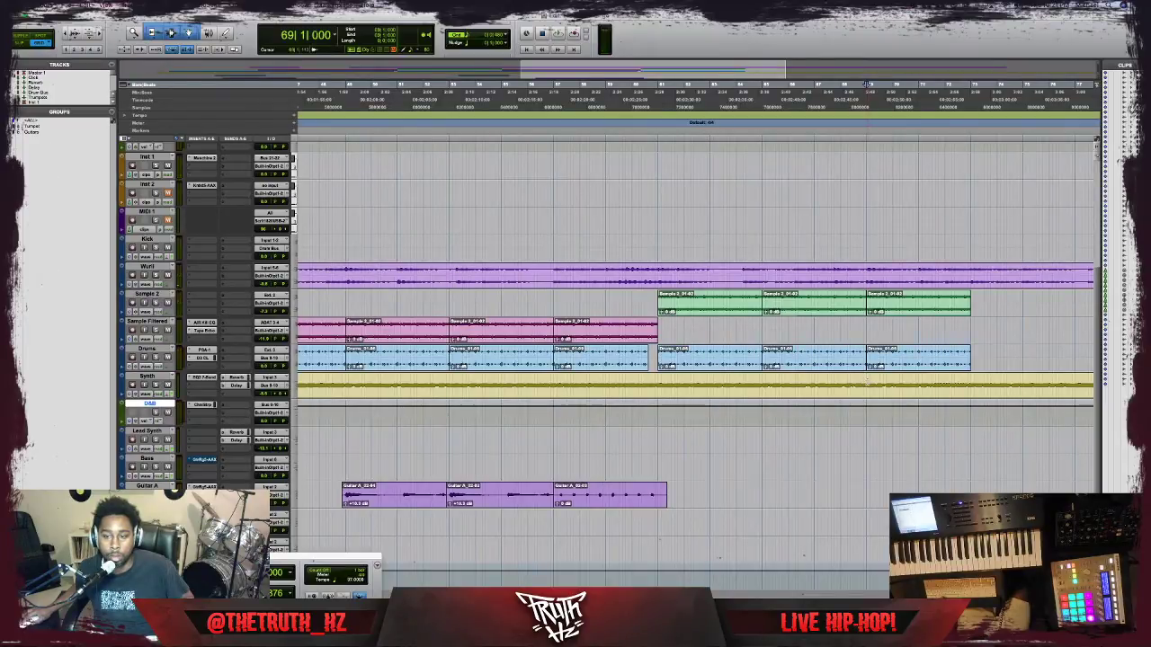
scroll(694, 324, "right", 3)
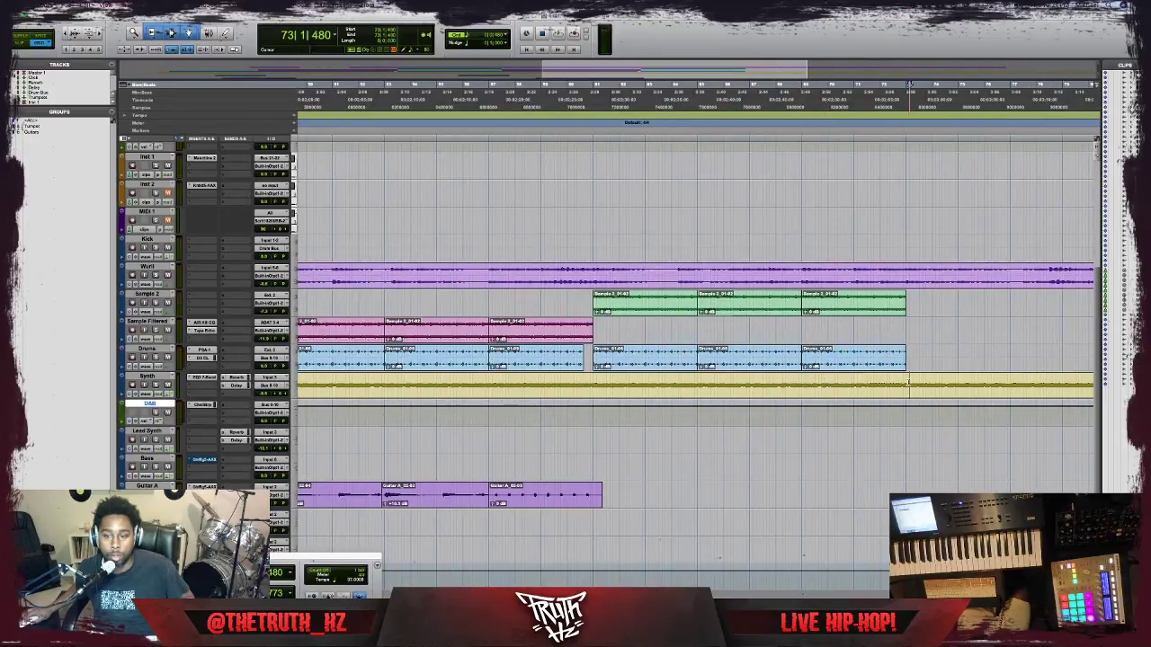
key("space")
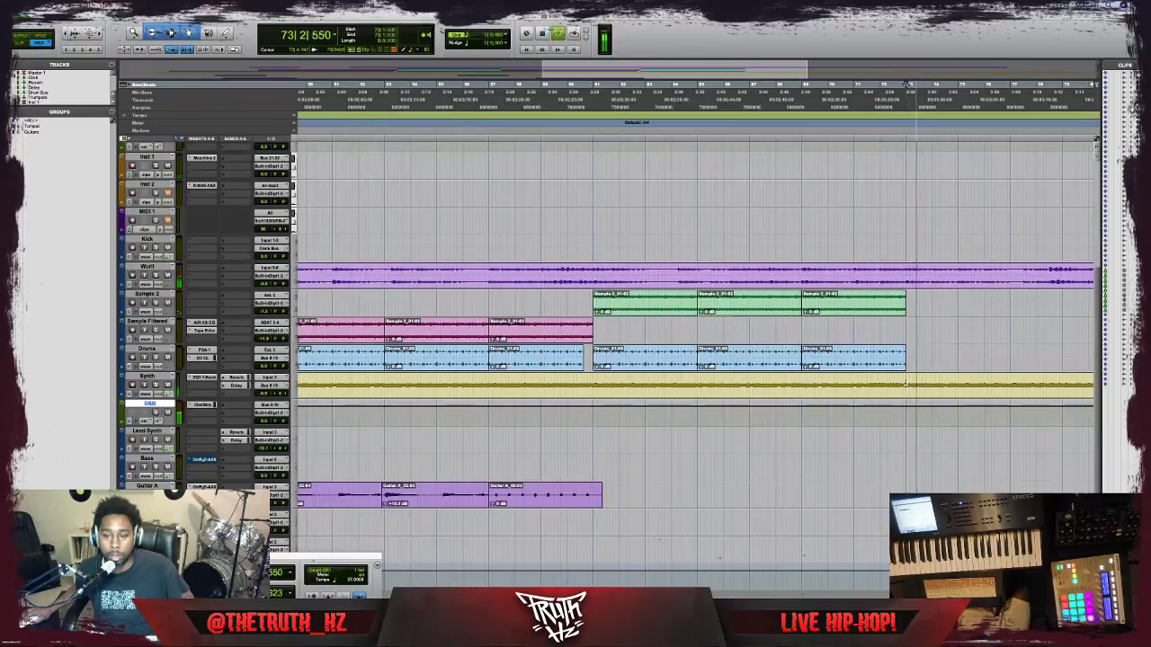
key("space")
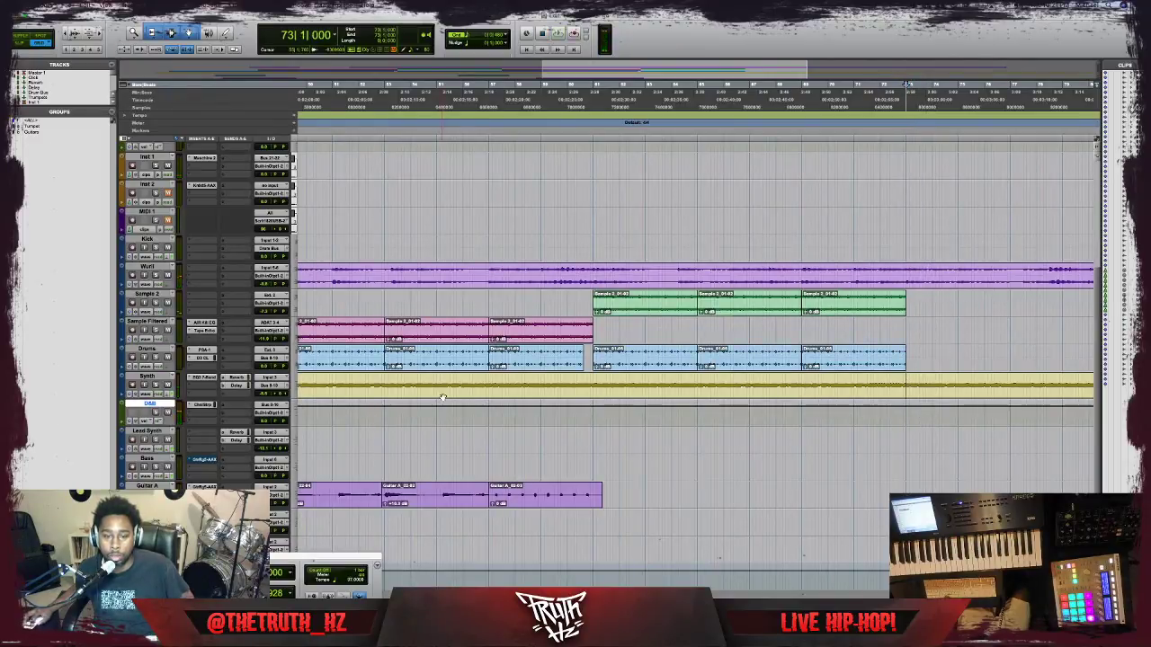
Copy the Synth clip that starts at bar 37 to bar 69 on the same track.
scroll(443, 397, "left", 10)
left_click(551, 396)
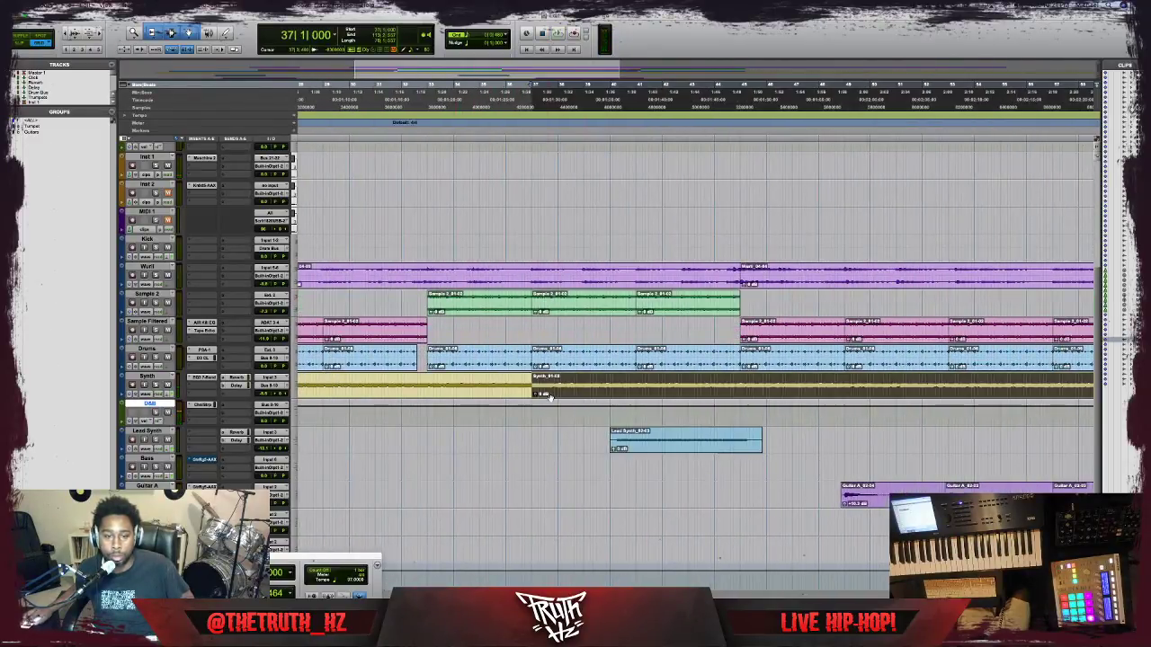
left_click_drag(556, 393, 830, 378)
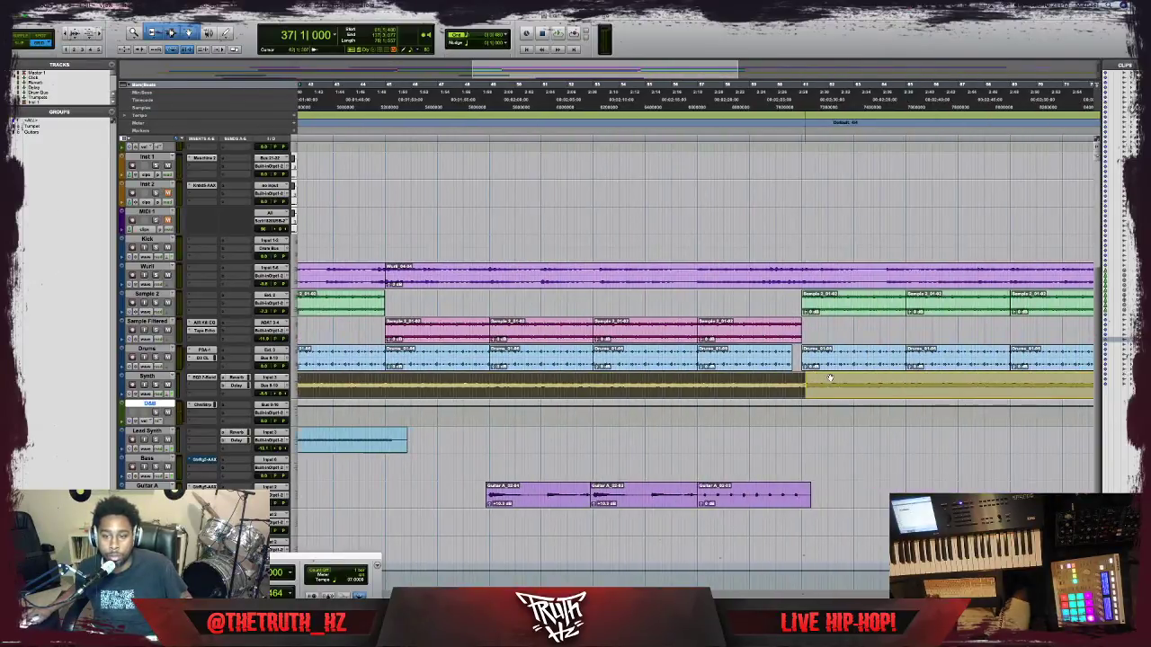
left_click_drag(931, 381, 1039, 385)
left_click(1024, 384)
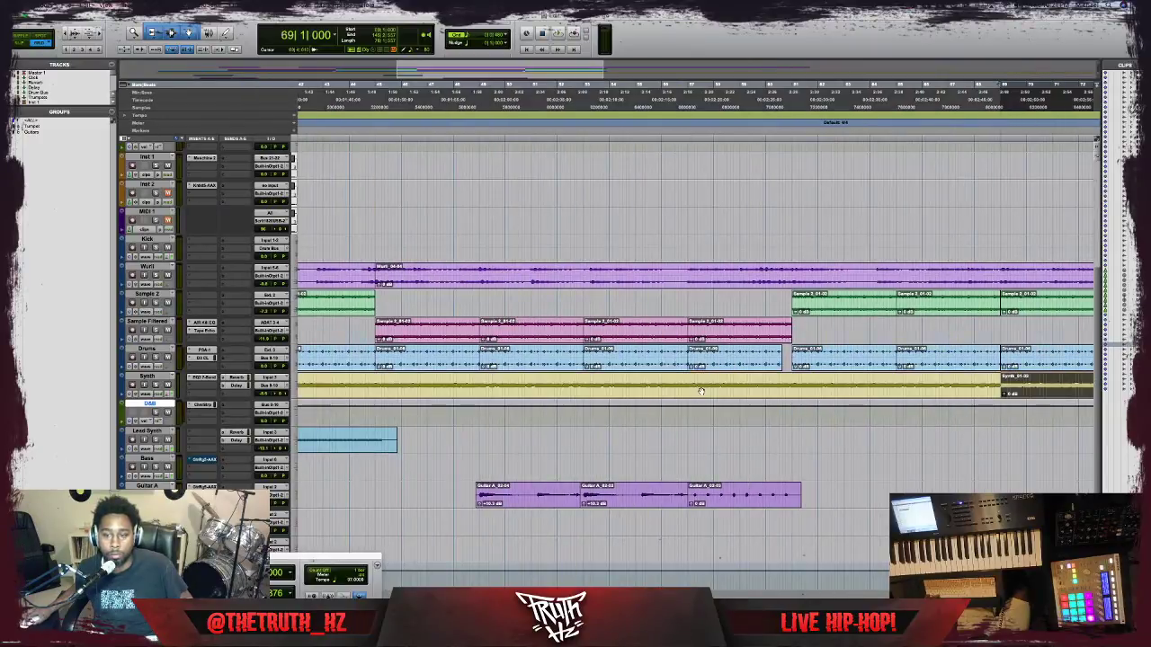
Move the copied Synth clip from bar 69 to bar 65 and place the playback cursor at bar 59 beat 4.
scroll(701, 391, "left", 3)
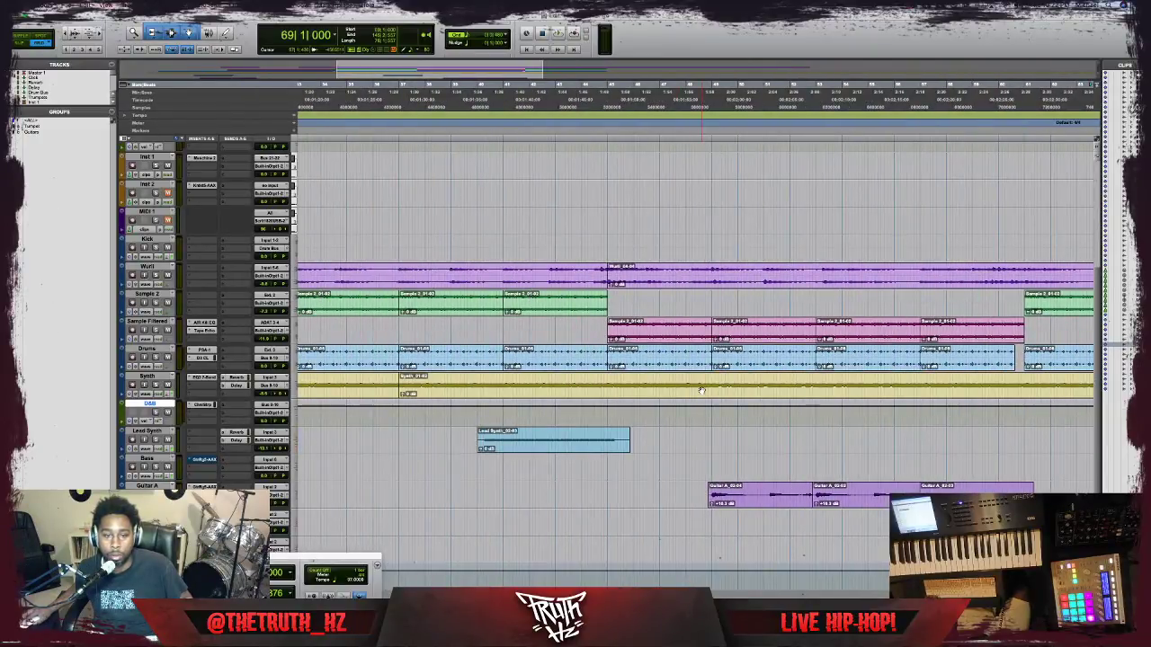
scroll(701, 390, "left", 8)
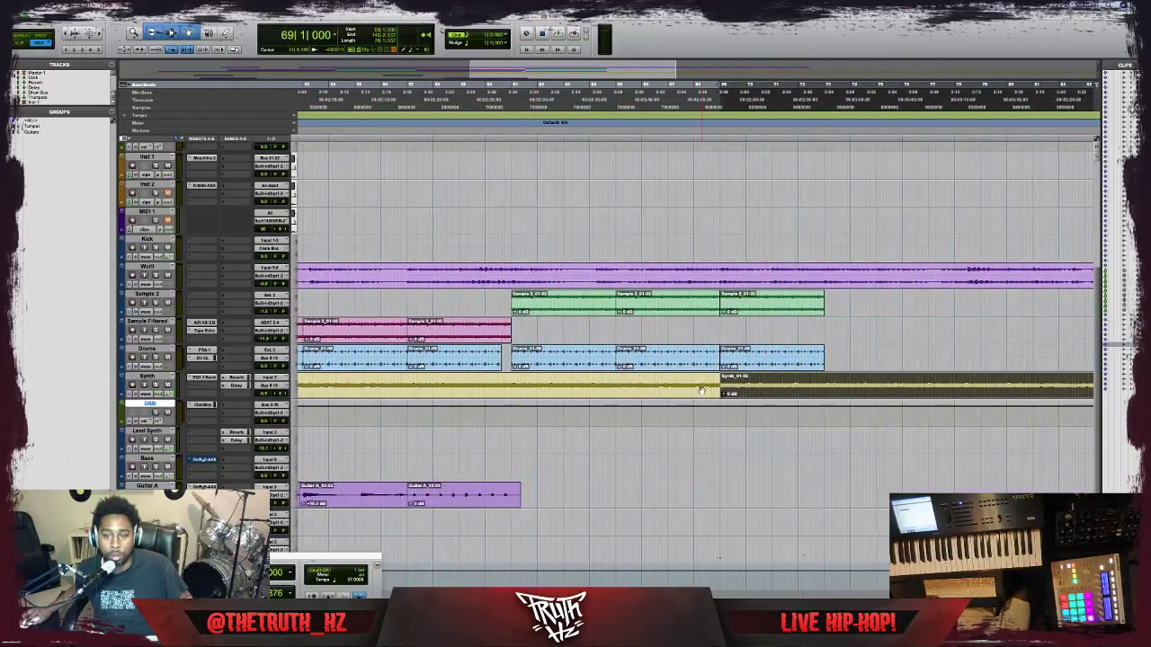
left_click_drag(748, 396, 679, 393)
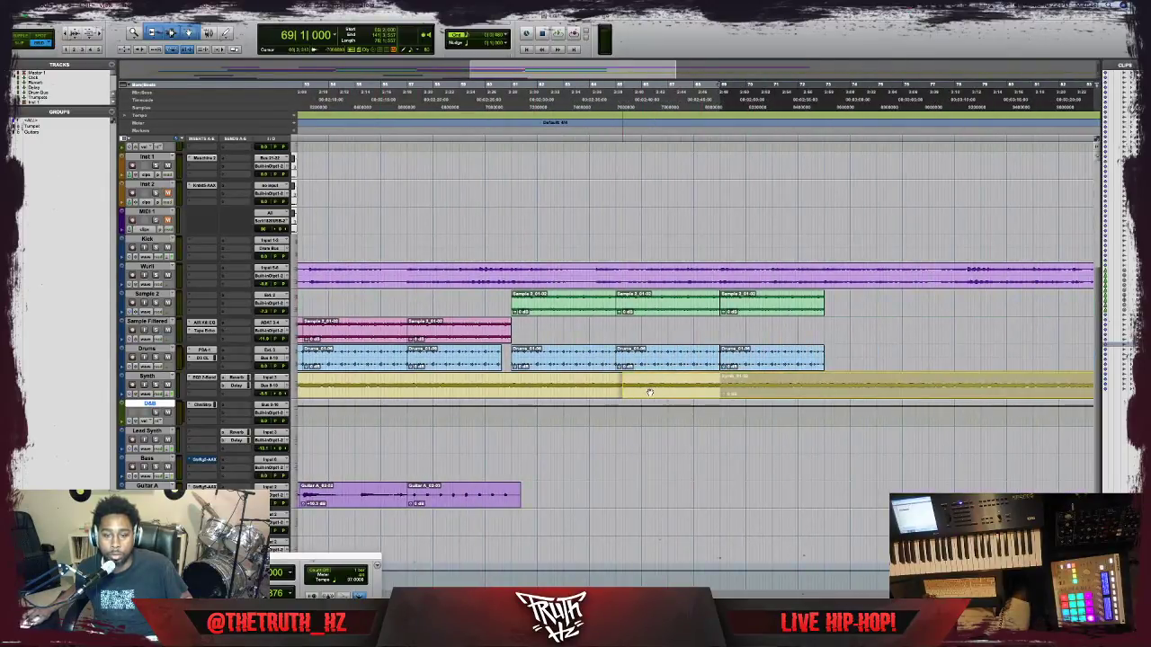
left_click(636, 391)
left_click(479, 416)
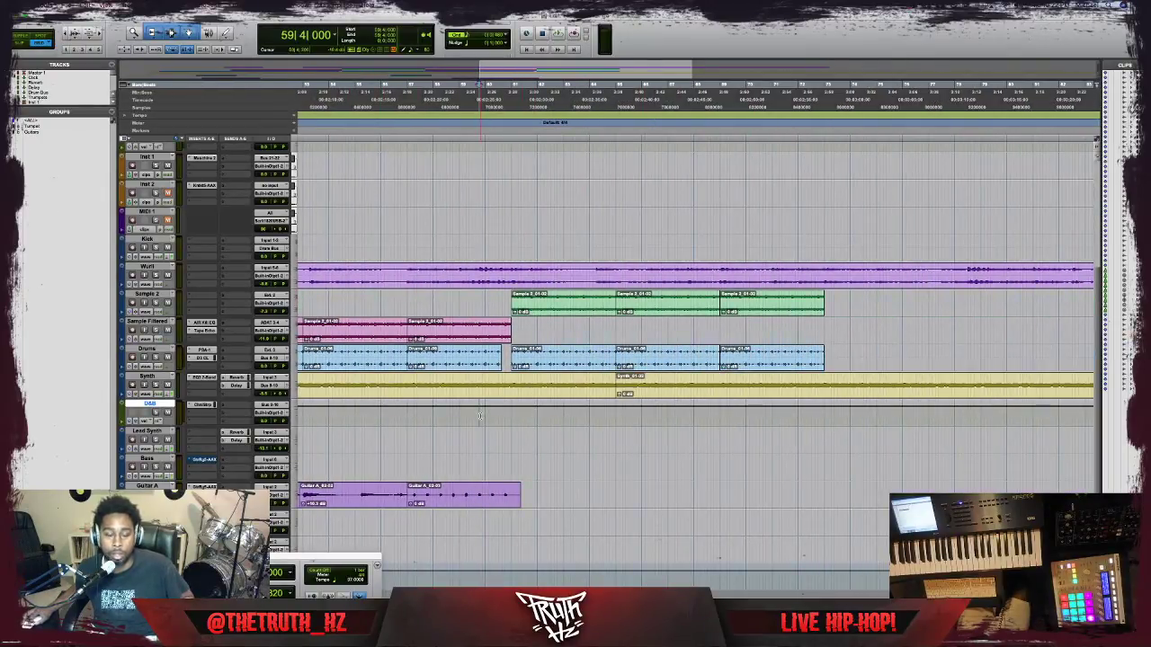
Audition the song from bar 59 beat 4 and copy the Lead Synth clip at bar 40 to bar 68.
key("space")
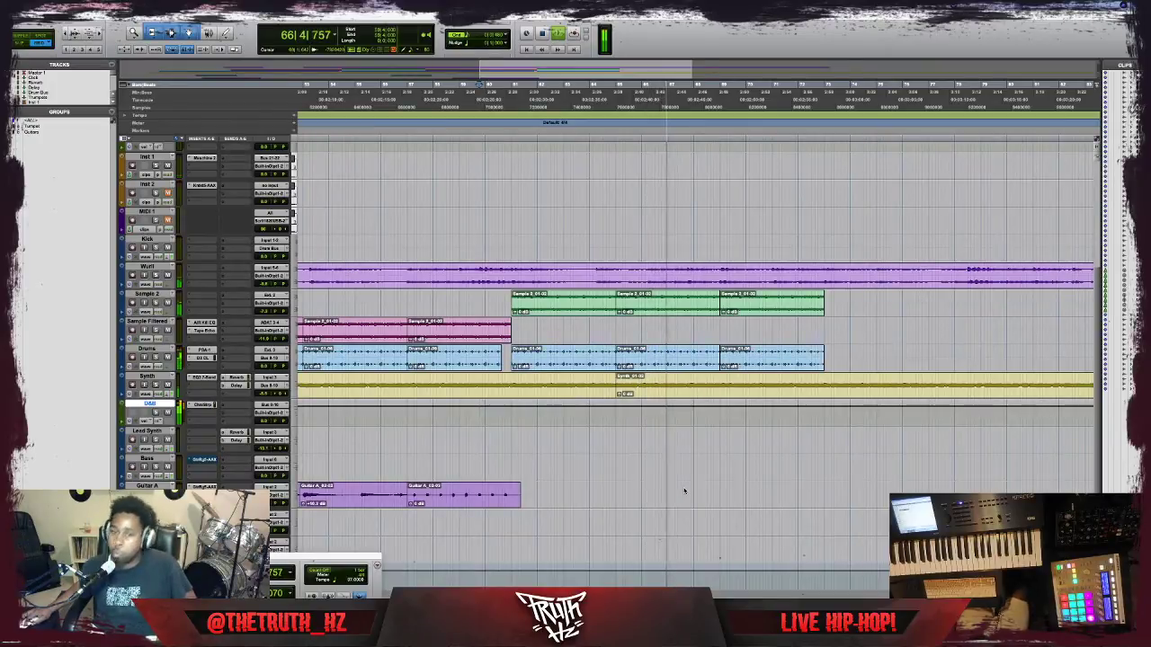
scroll(685, 491, "left", 1)
scroll(867, 465, "left", 3)
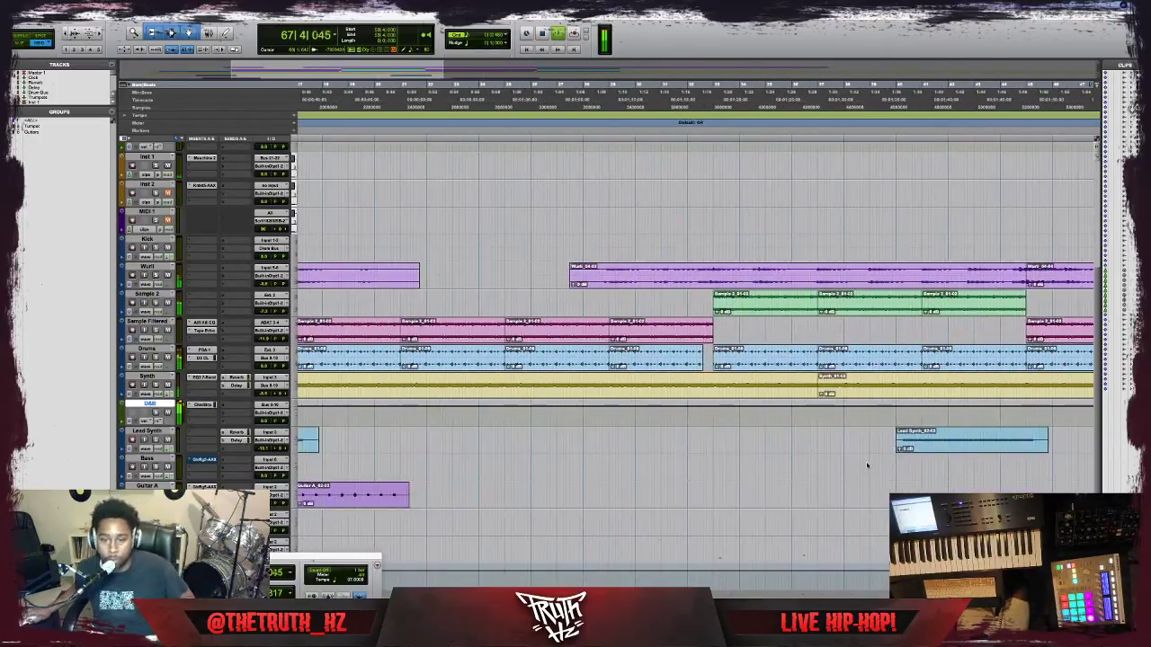
left_click(983, 449)
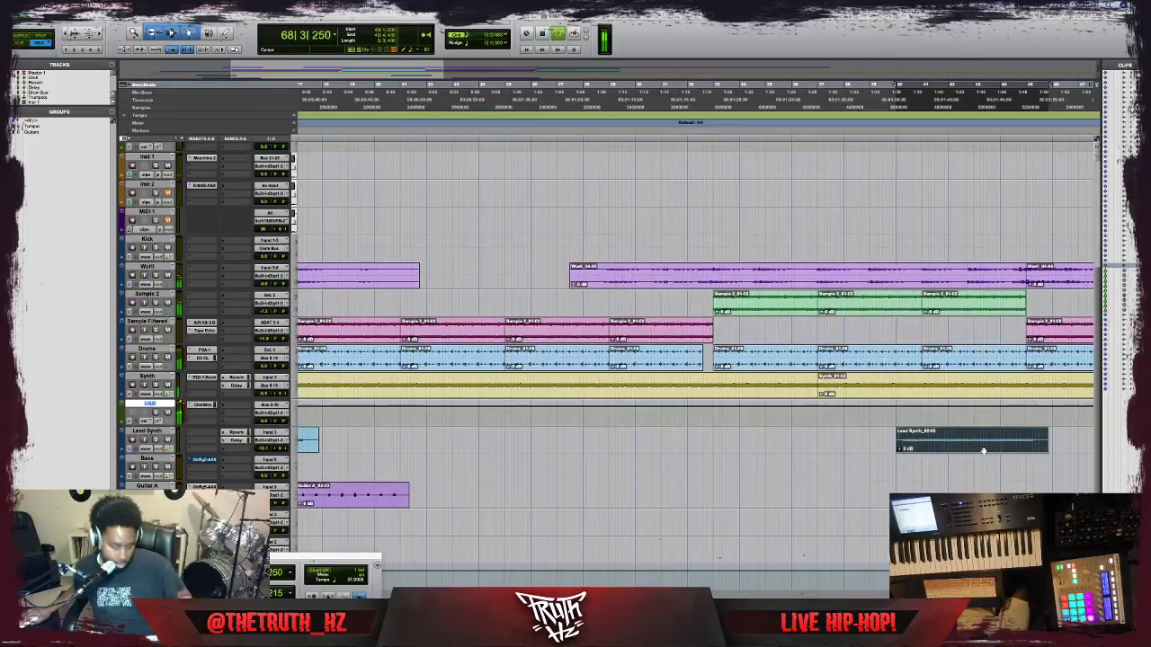
left_click(971, 408)
left_click(952, 454)
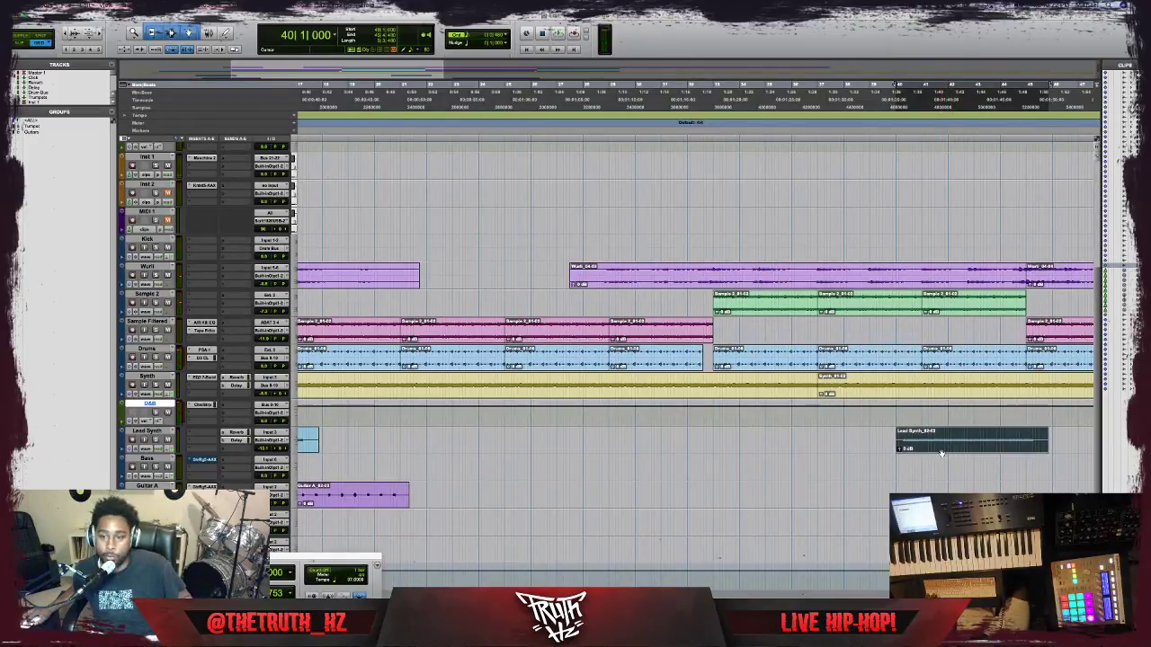
left_click_drag(933, 452, 668, 447)
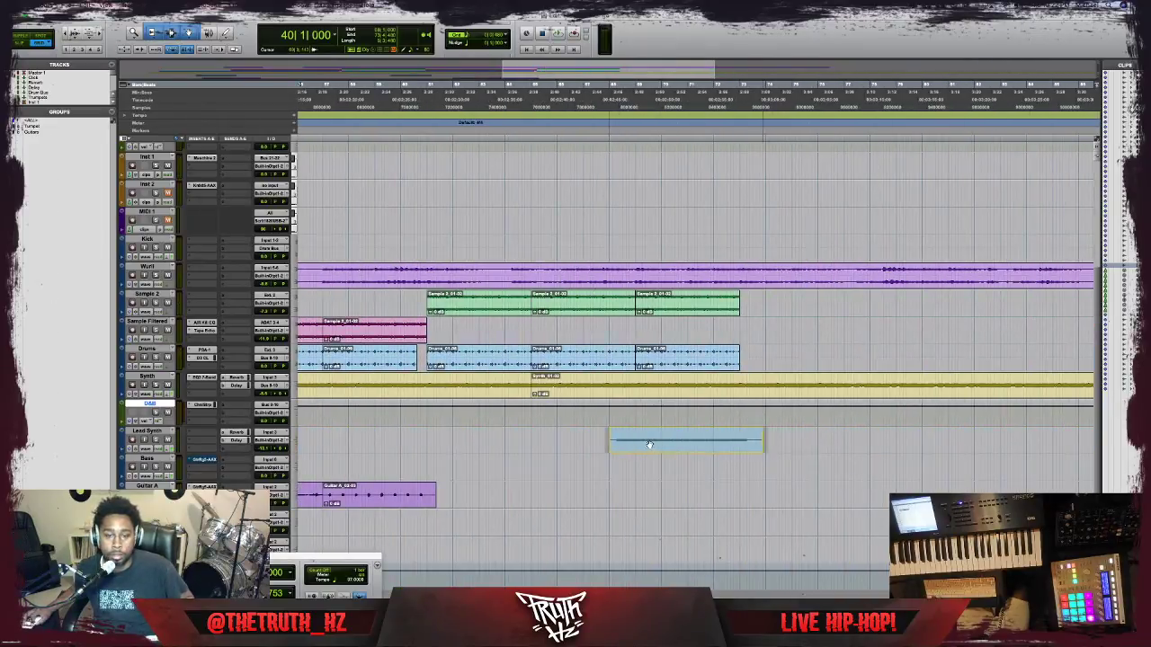
left_click(650, 445)
Copy the Sample Filtered clip at bar 57 to bar 73, and select the Drums clip at bar 69.
scroll(531, 435, "left", 3)
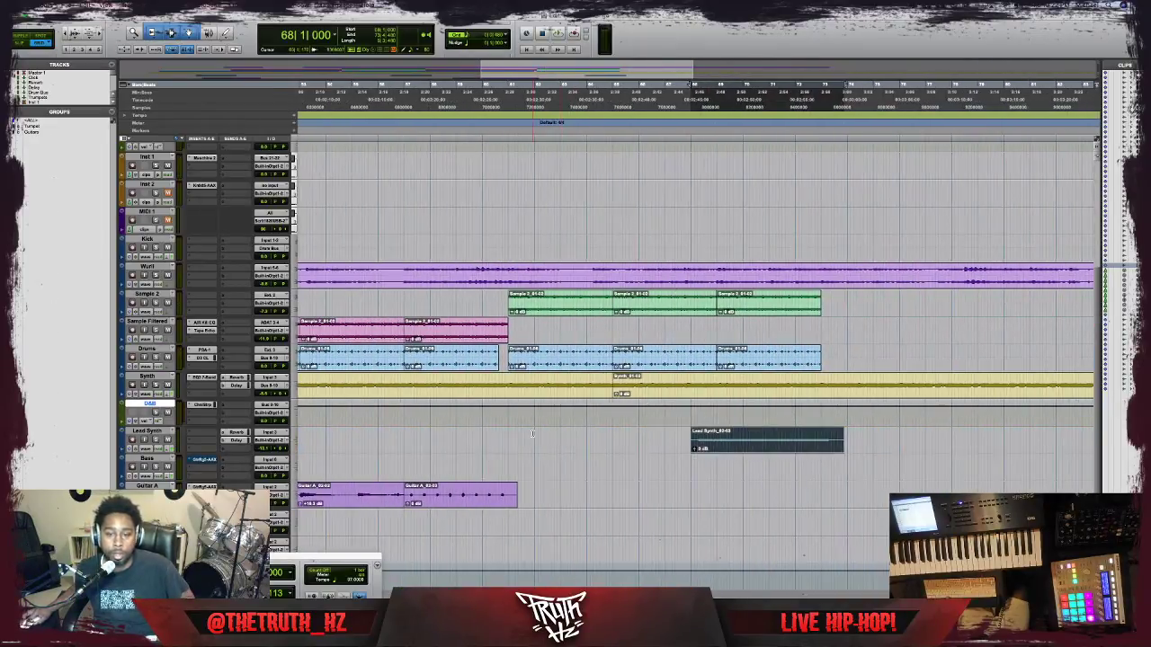
left_click(444, 334)
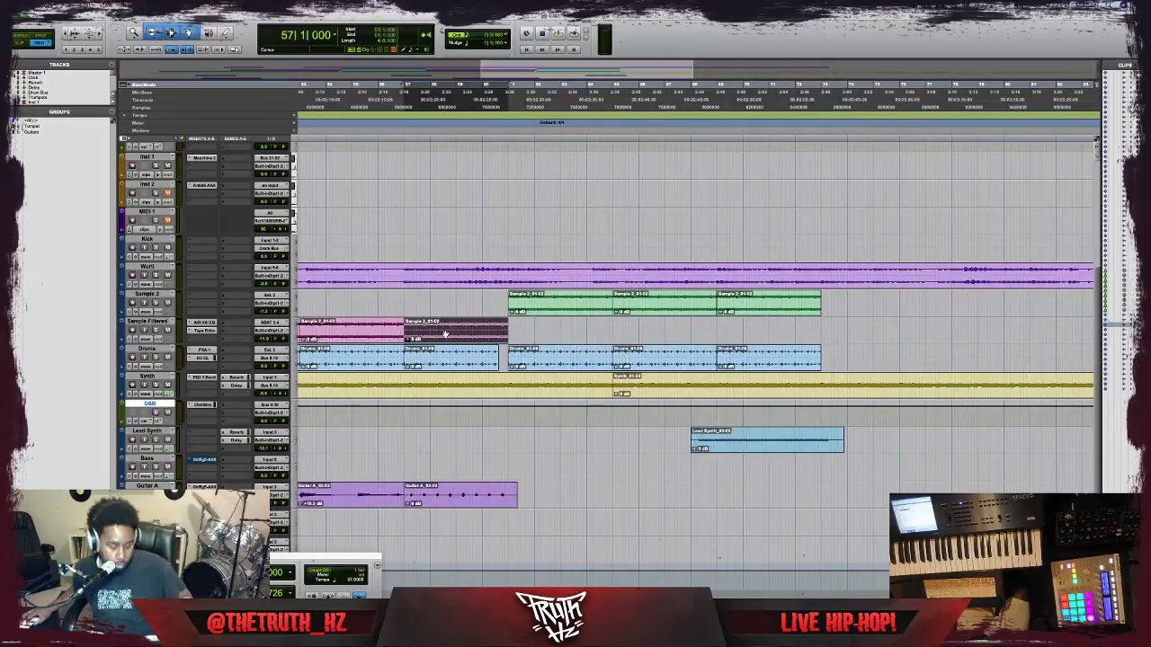
left_click_drag(444, 334, 862, 330)
left_click(771, 364)
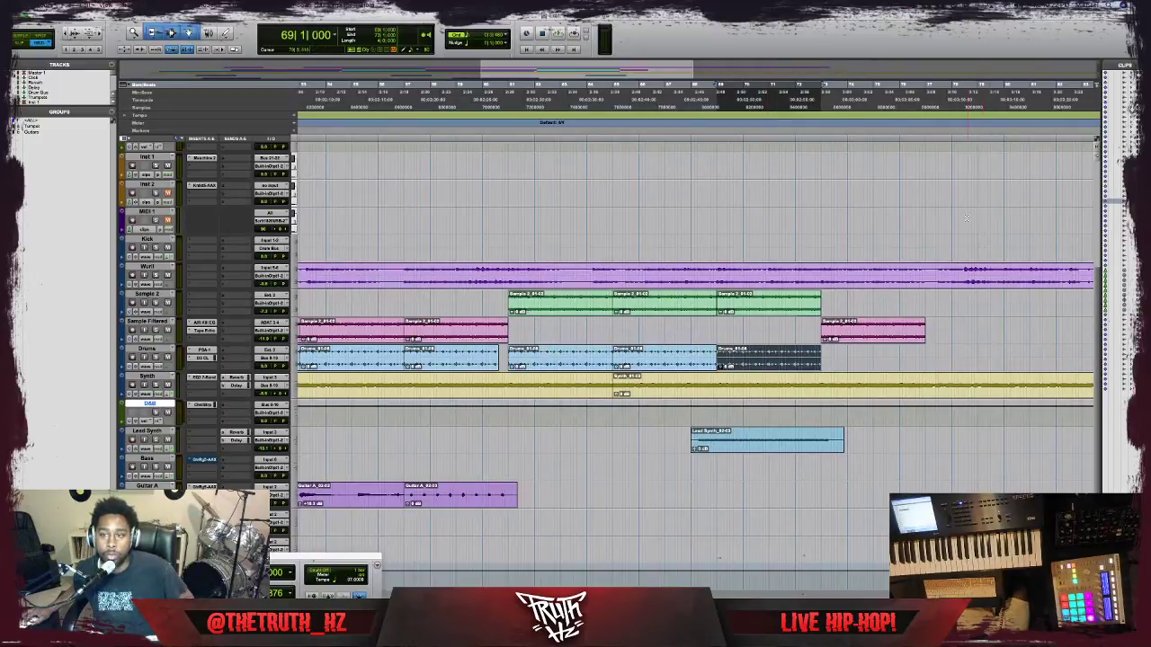
Look over the whole arrangement for gaps and play the song from bar 5.
scroll(969, 217, "left", 2)
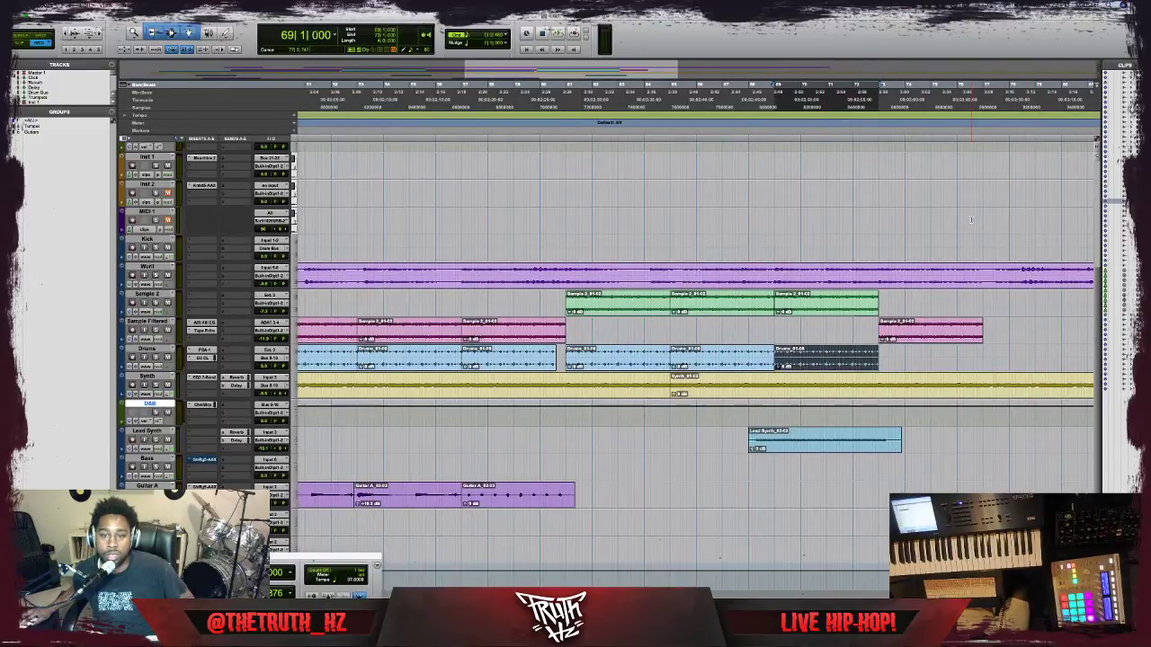
scroll(970, 223, "right", 15)
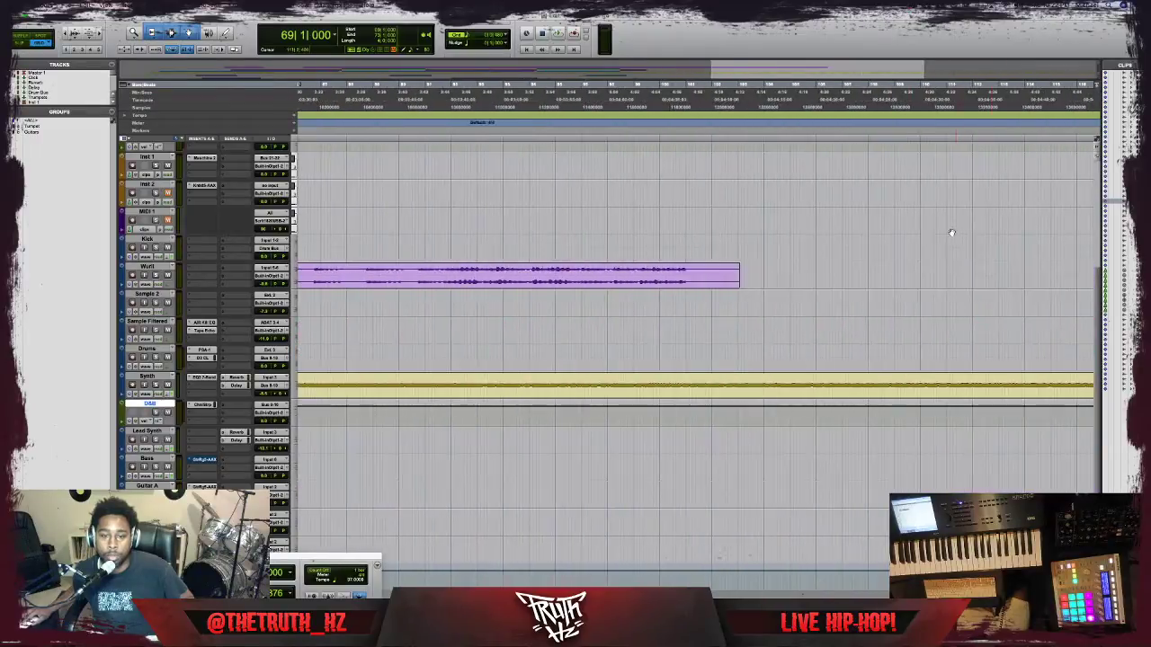
scroll(927, 228, "left", 8)
scroll(922, 228, "left", 6)
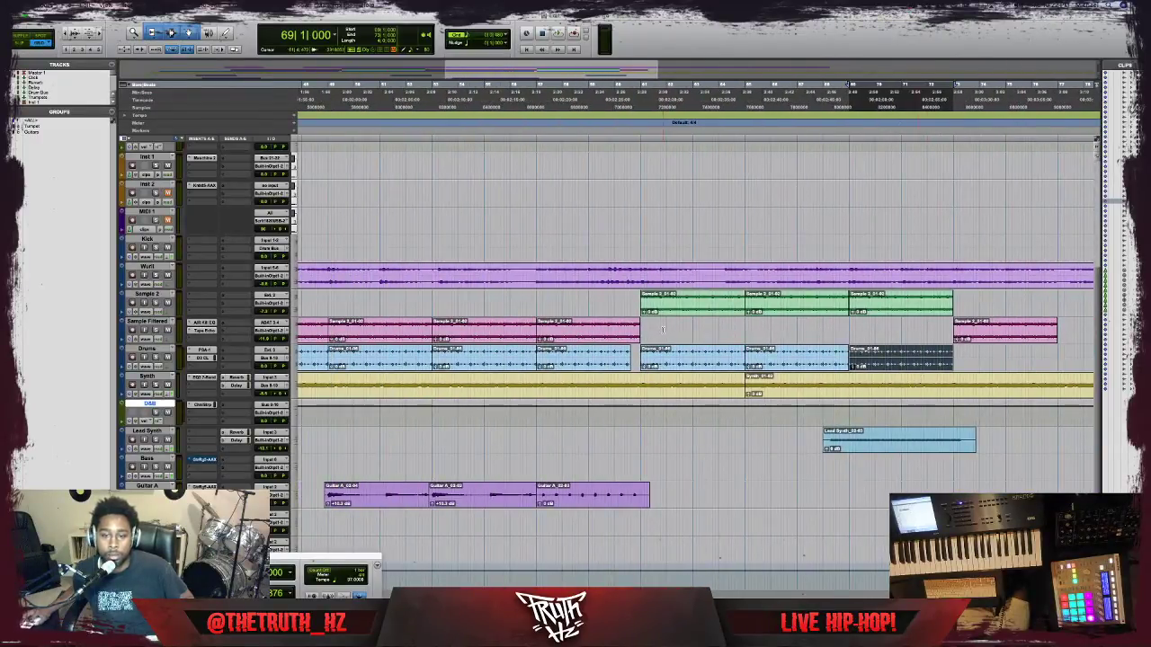
scroll(663, 330, "right", 14)
scroll(662, 330, "right", 3)
scroll(663, 330, "left", 19)
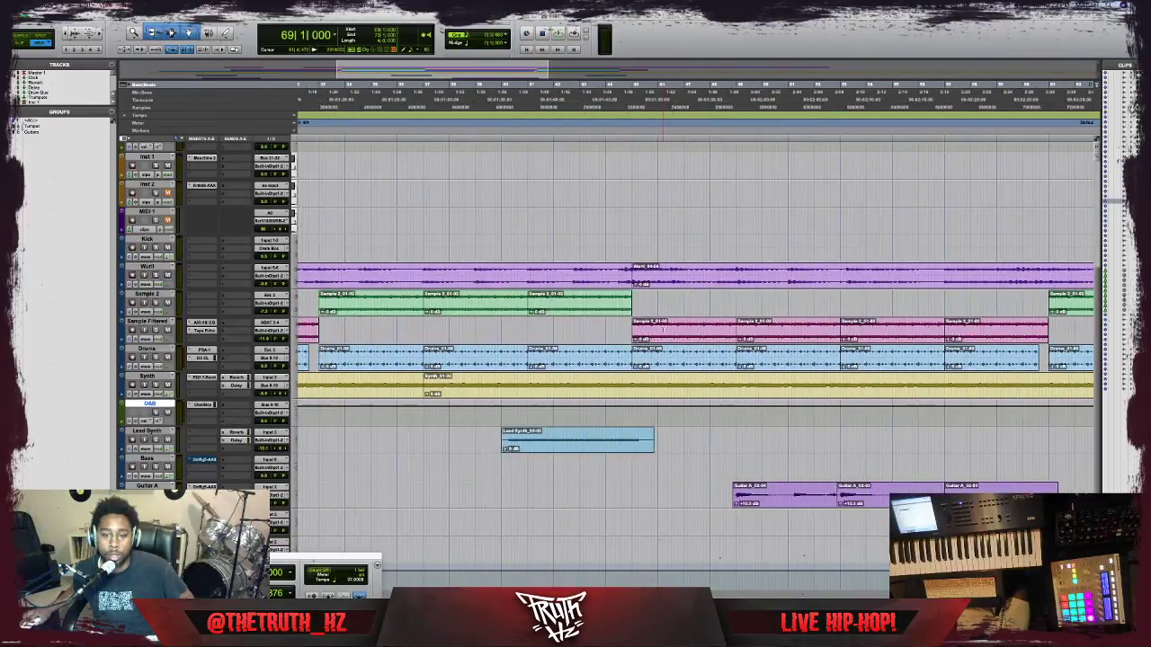
scroll(662, 330, "right", 18)
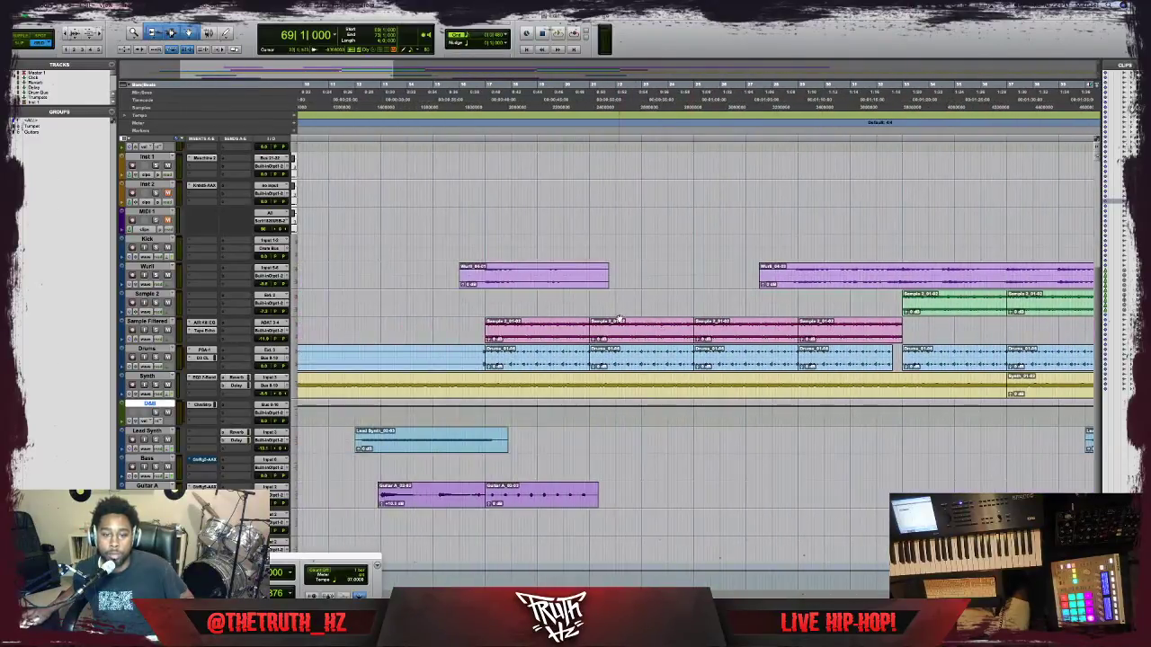
scroll(619, 319, "left", 8)
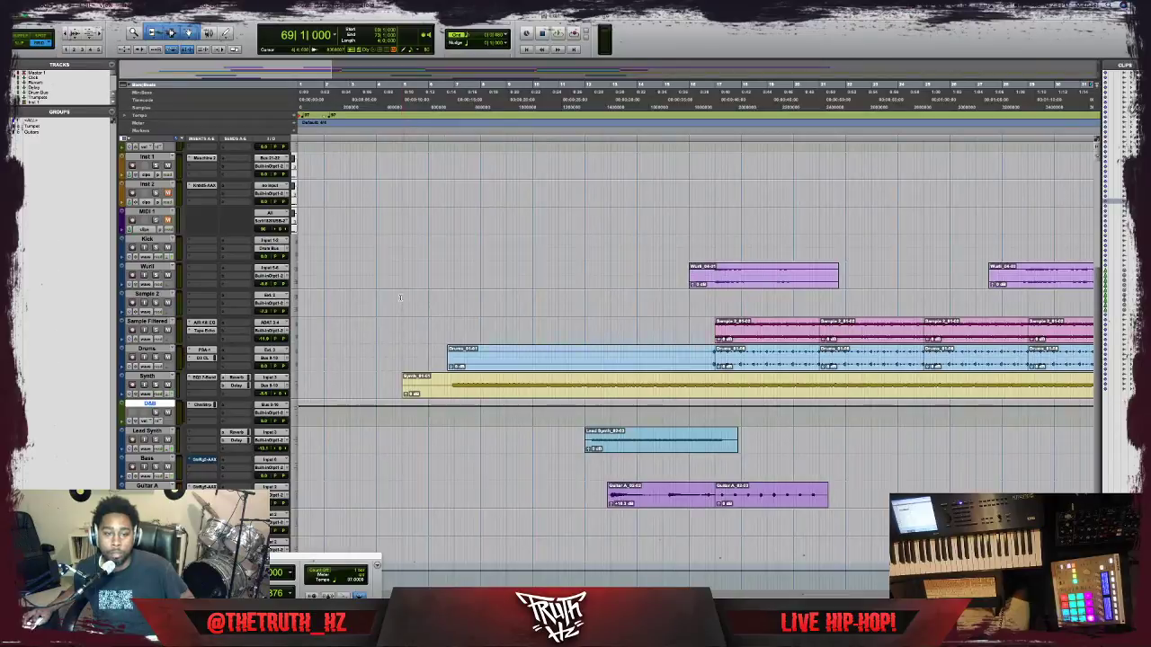
key("space")
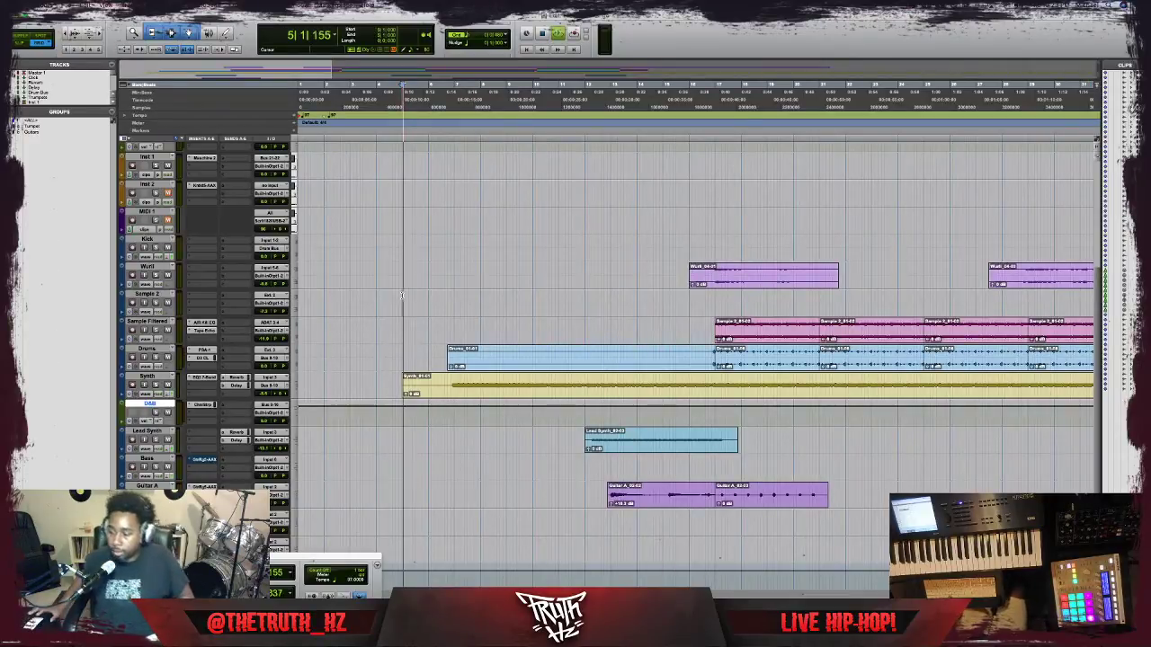
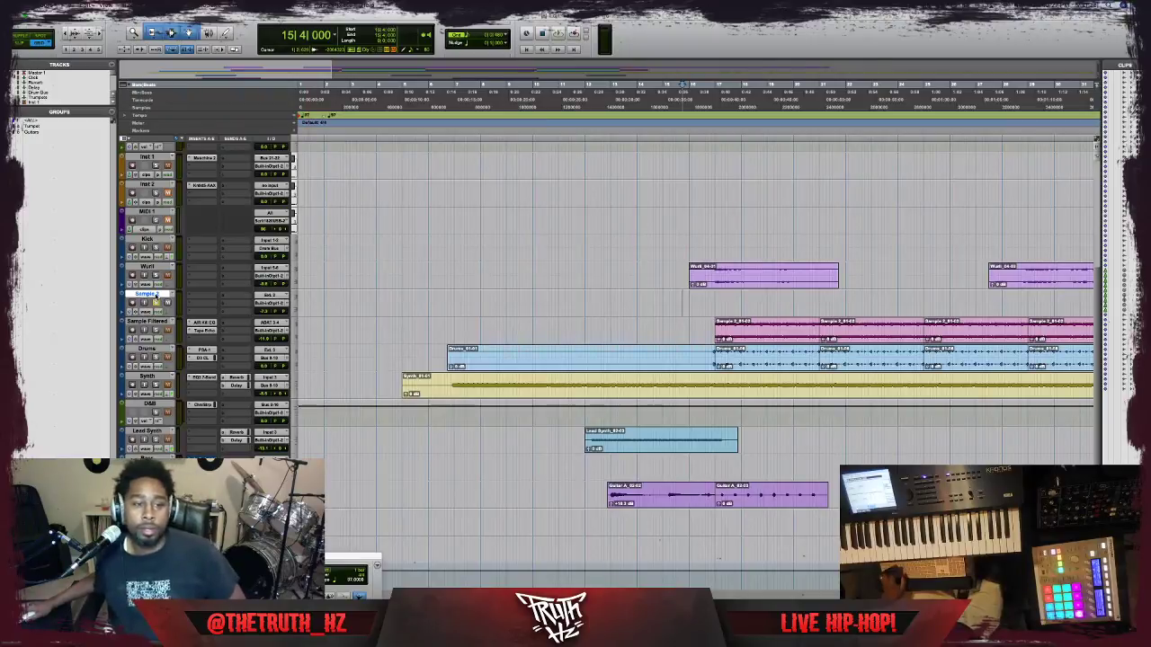
Rename the Sample 2 track as Solina.
double_click(146, 294)
type("Soul")
key("Return")
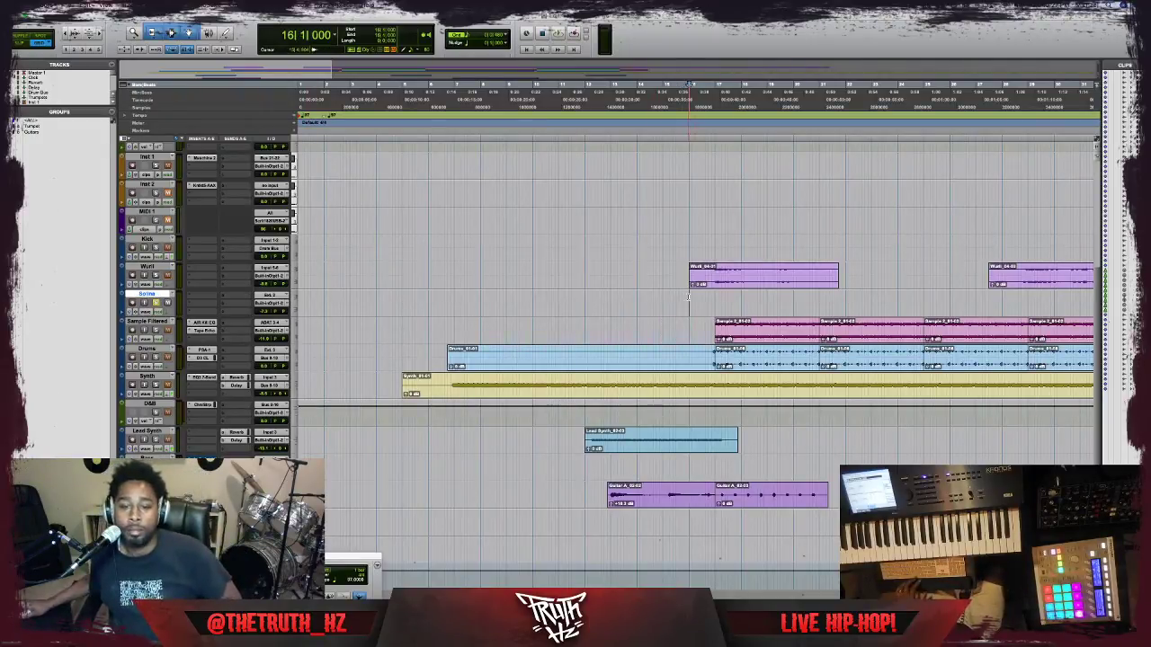
Set the Solina track's input to Input 5-6, record-enable it and try recording a take from bar 16.
key("F12")
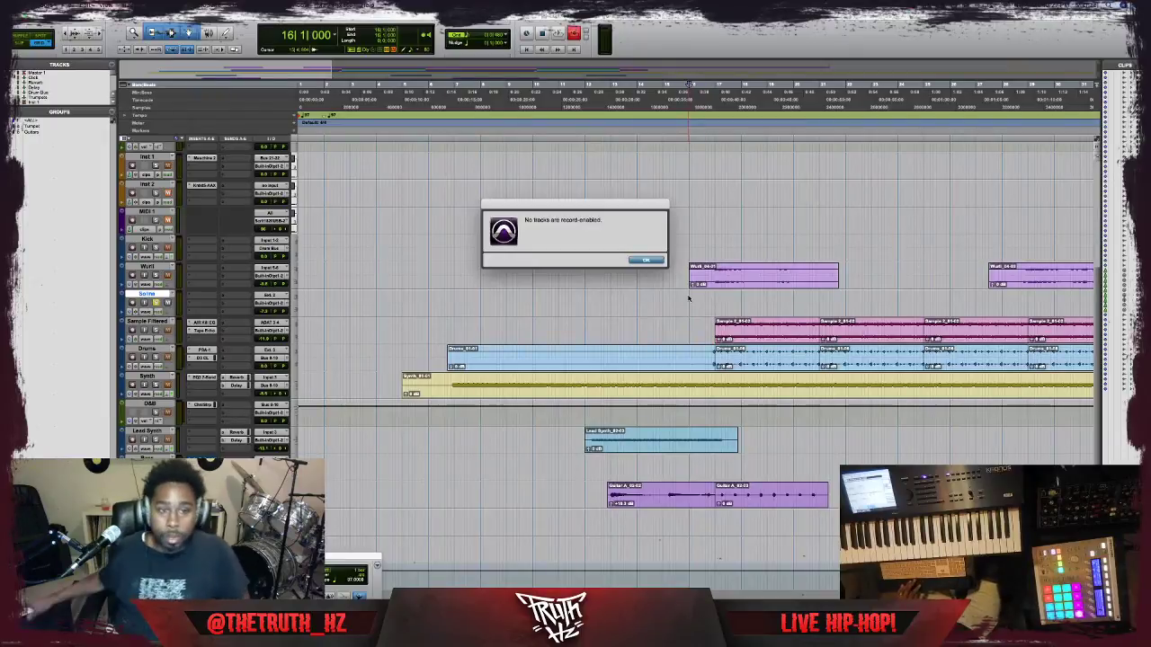
left_click(645, 261)
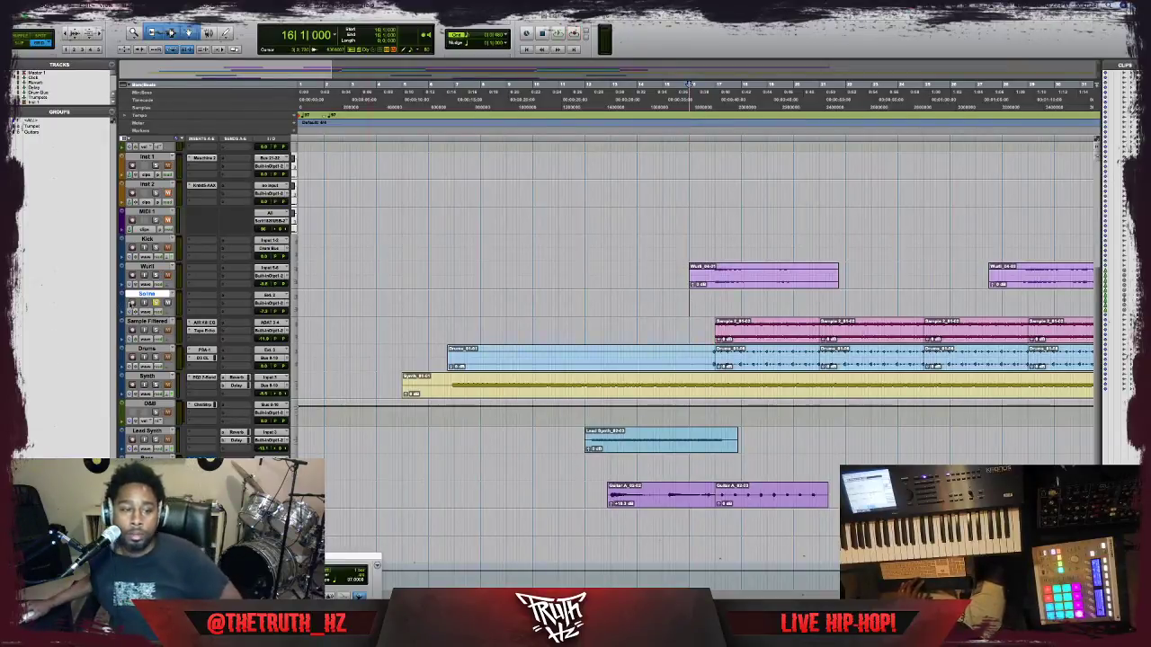
left_click(259, 296)
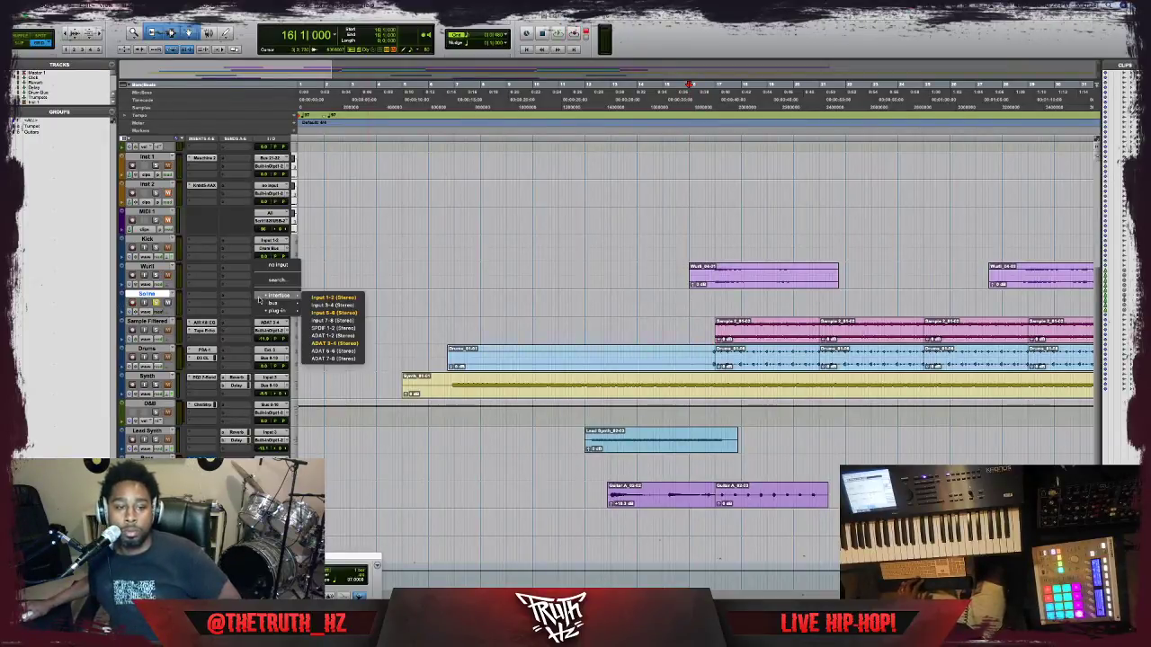
left_click(348, 306)
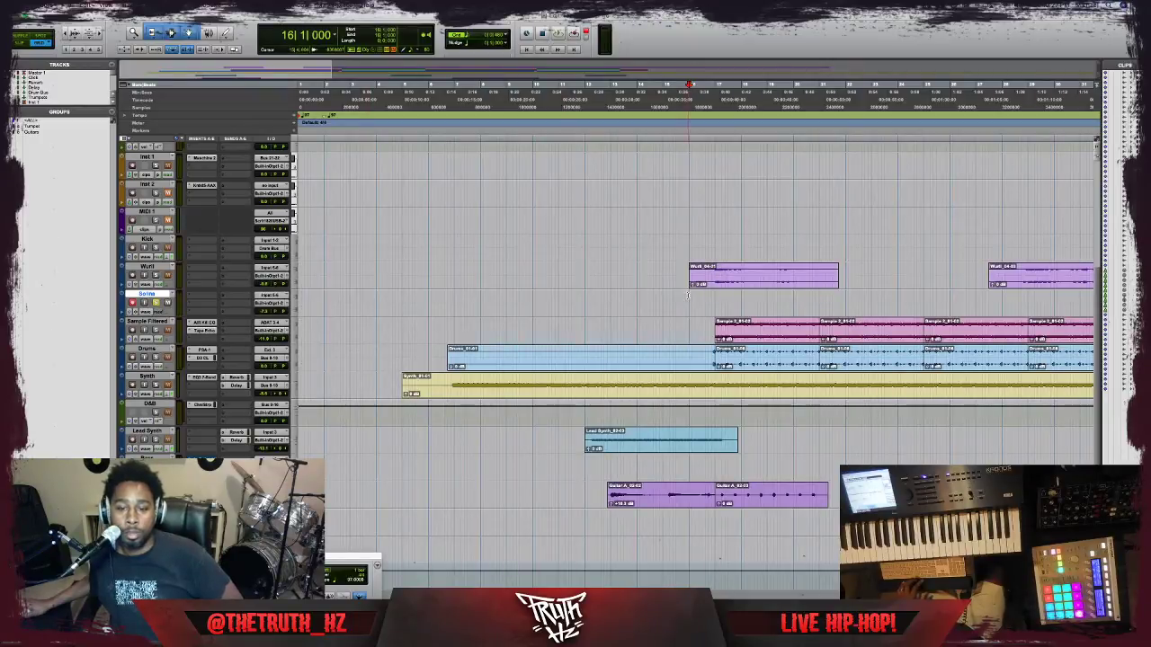
key("ctrl+space")
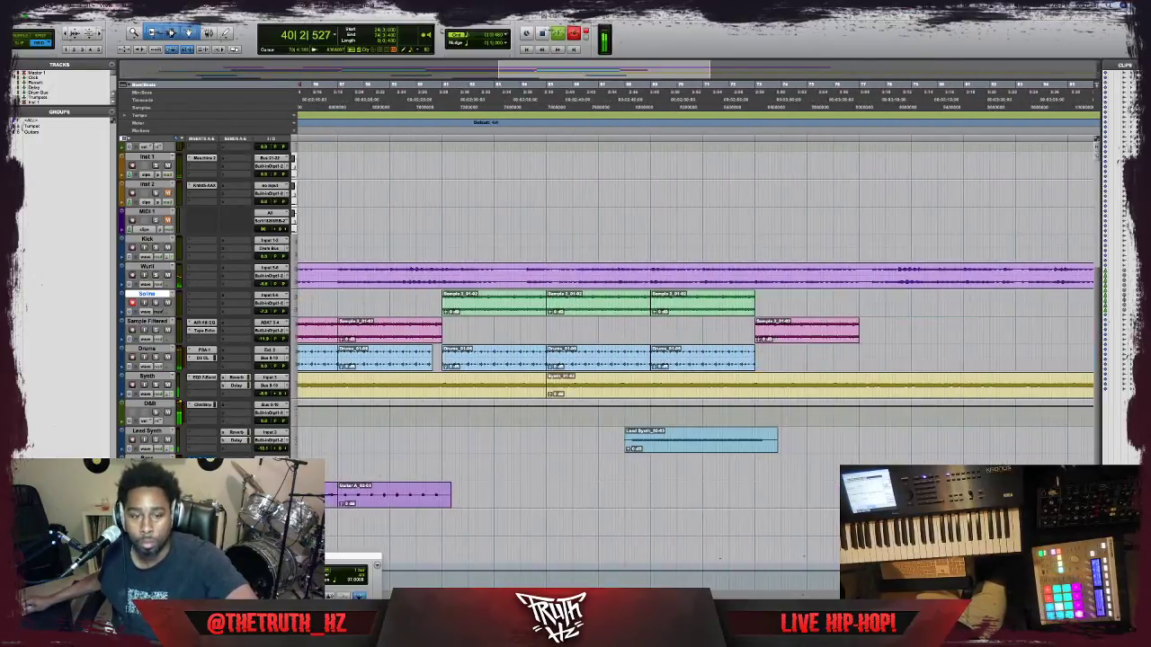
key("space")
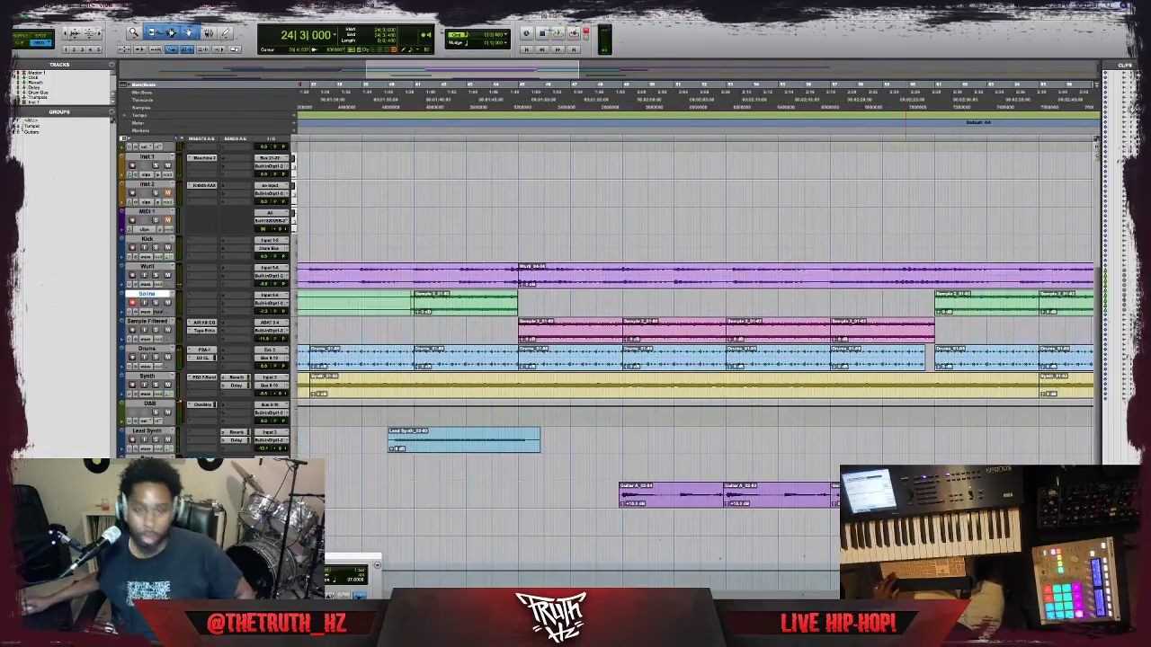
Rename the Solina track as Sample and turn off its record-enable.
scroll(818, 402, "left", 10)
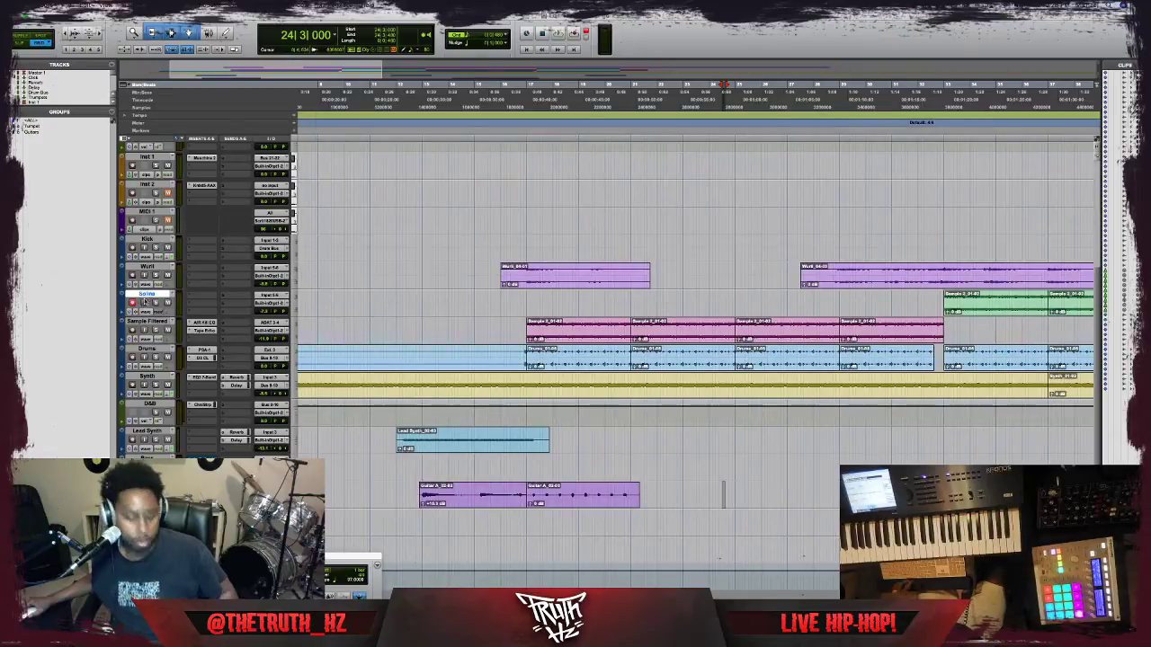
double_click(148, 294)
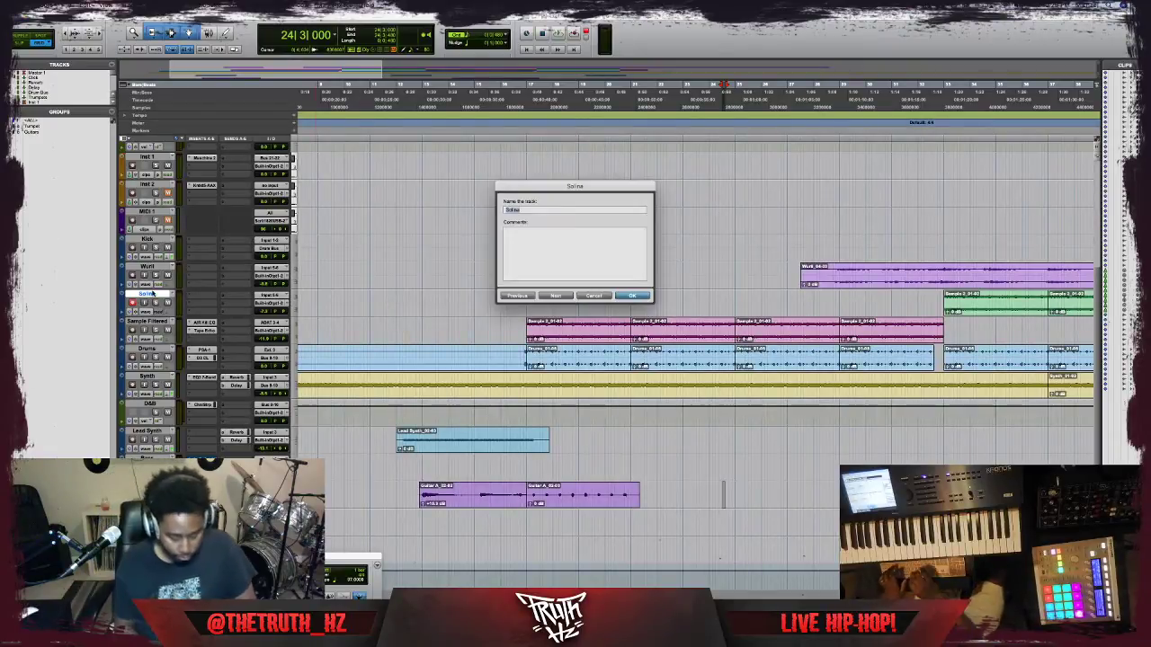
type("Samples")
key("Return")
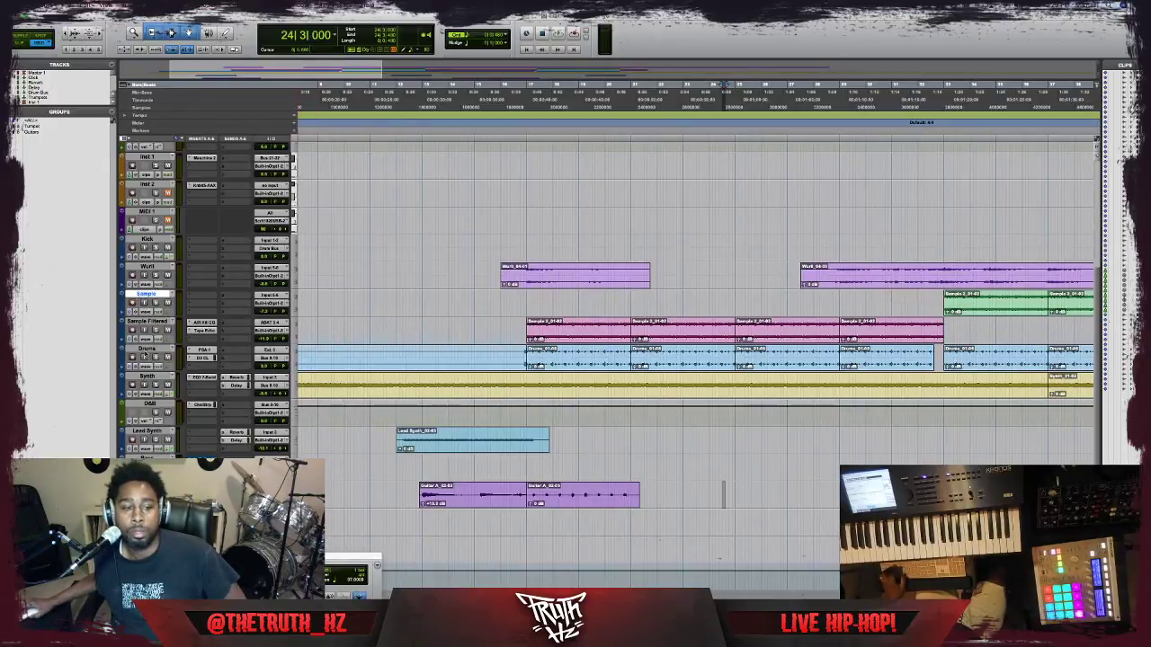
Reorder the tracks so Drums sits above Sample, Wurl sits below D&B, and Guitar A sits directly below Lead Synth.
left_click_drag(144, 350, 171, 434)
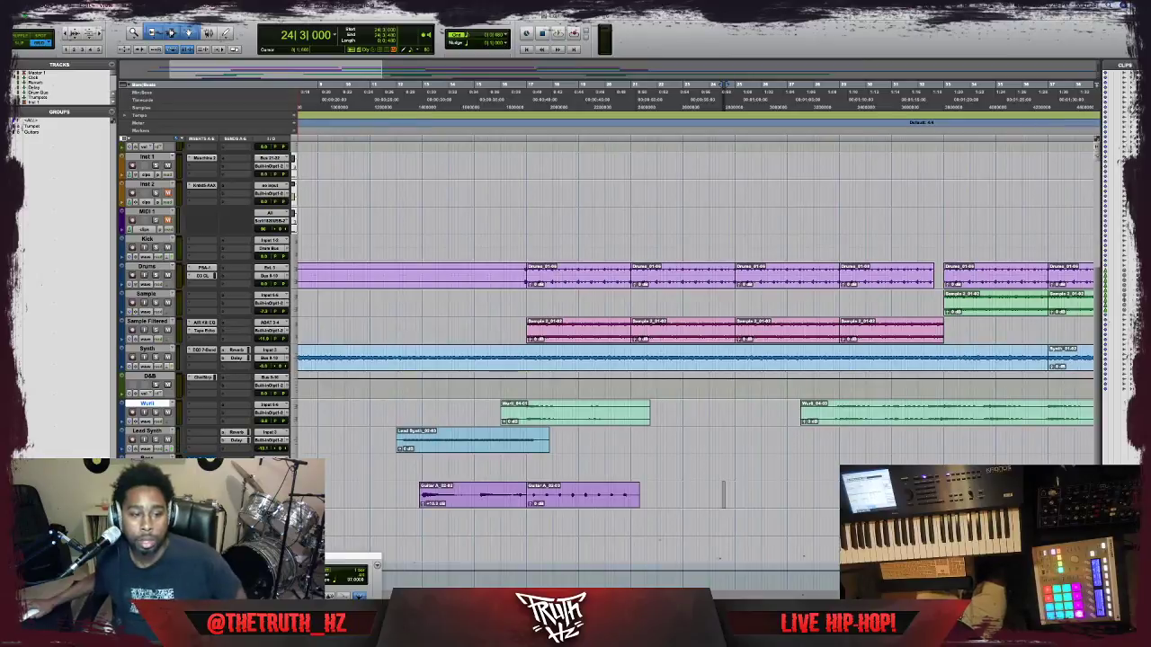
left_click_drag(147, 485, 147, 456)
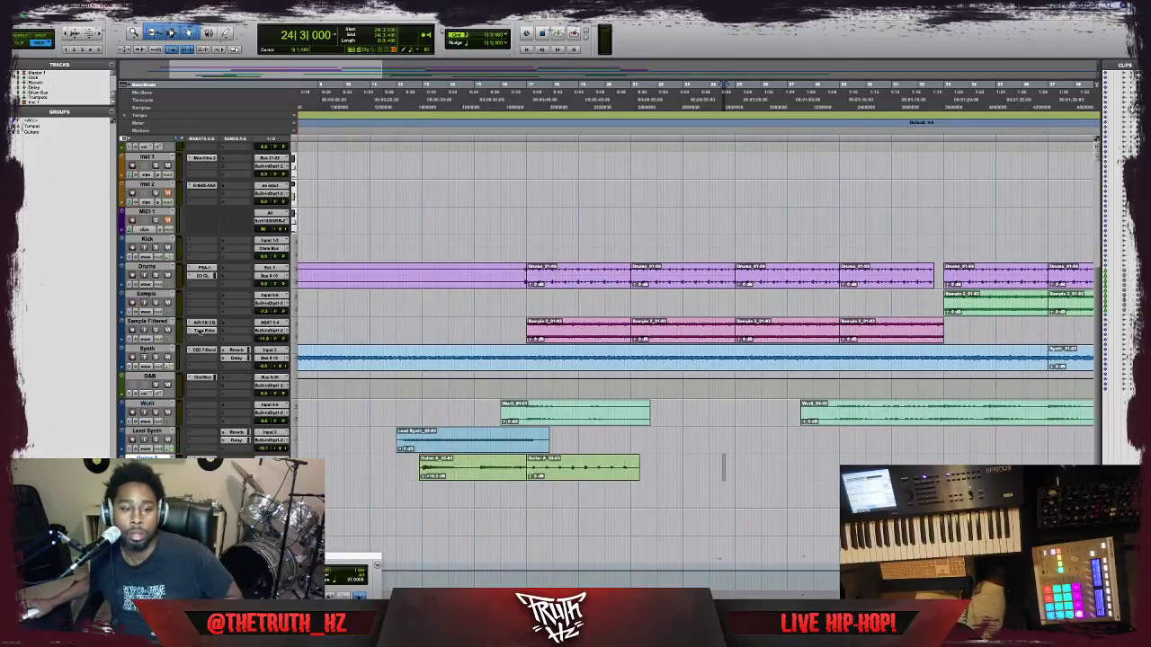
Delete the long first Drums clip that starts at bar 6 beat 4.
scroll(374, 313, "right", 2)
scroll(375, 314, "left", 4)
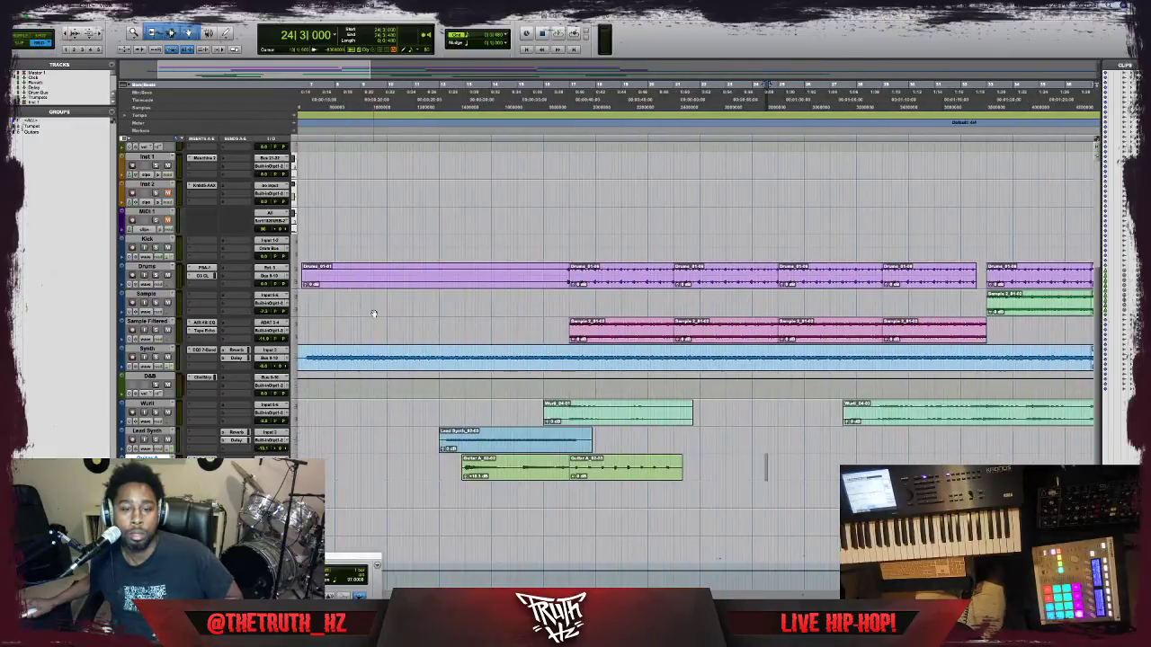
left_click(417, 288)
key("Delete")
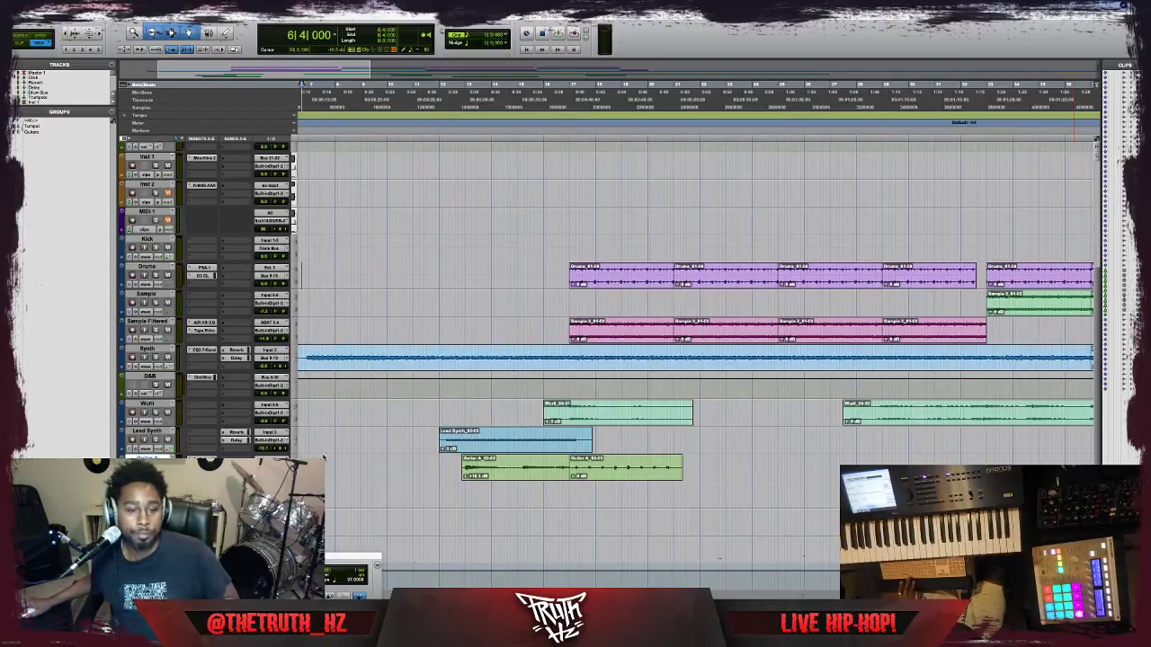
Create one new stereo audio track directly below the Wurl track.
left_click(147, 404)
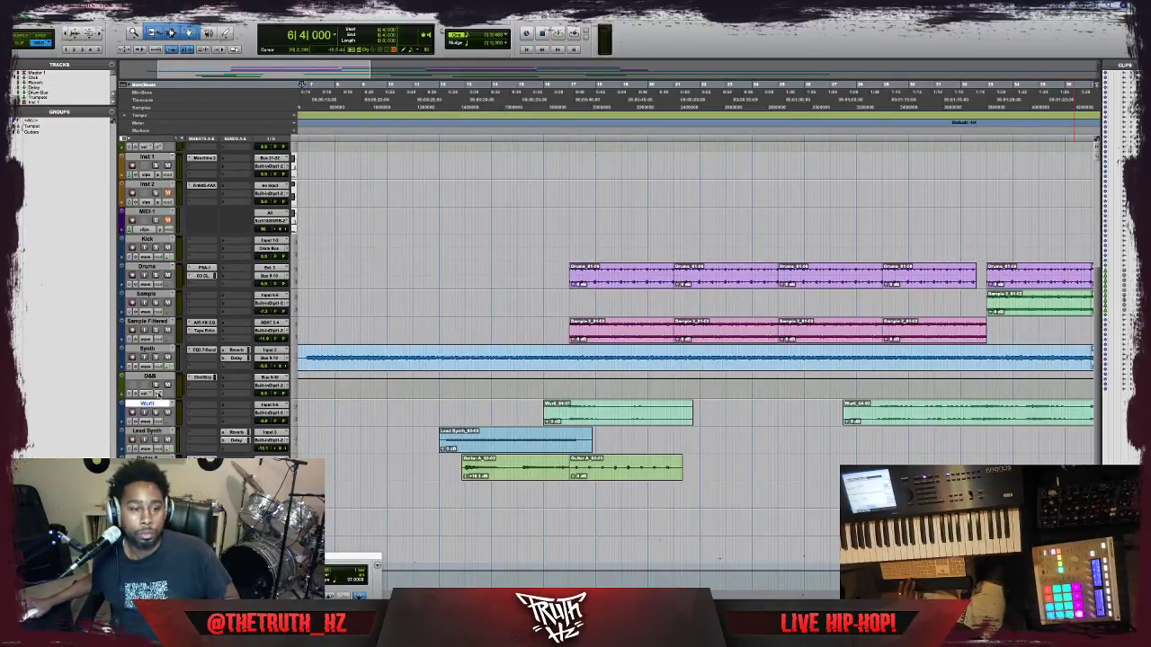
left_click(147, 5)
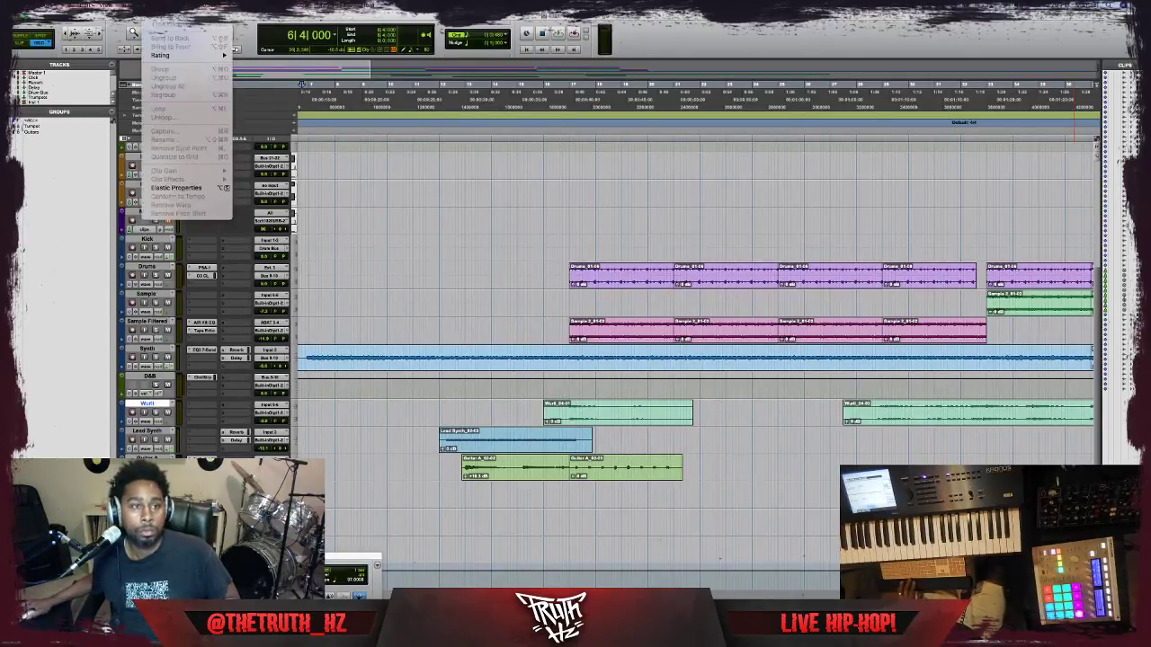
left_click(131, 13)
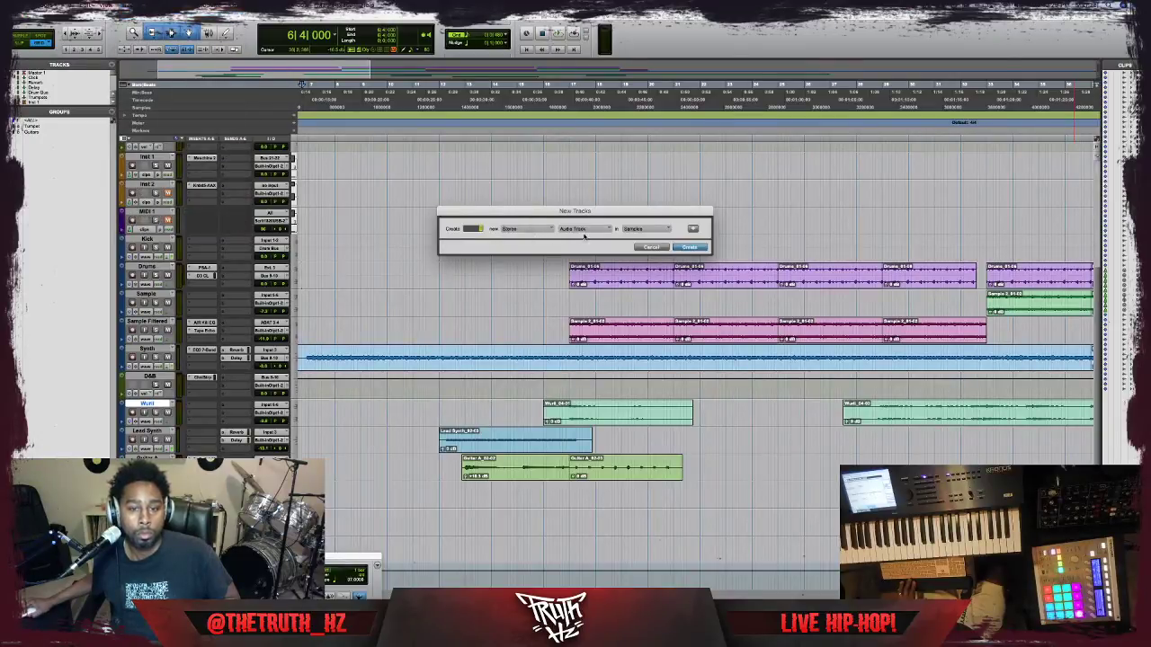
key("Return")
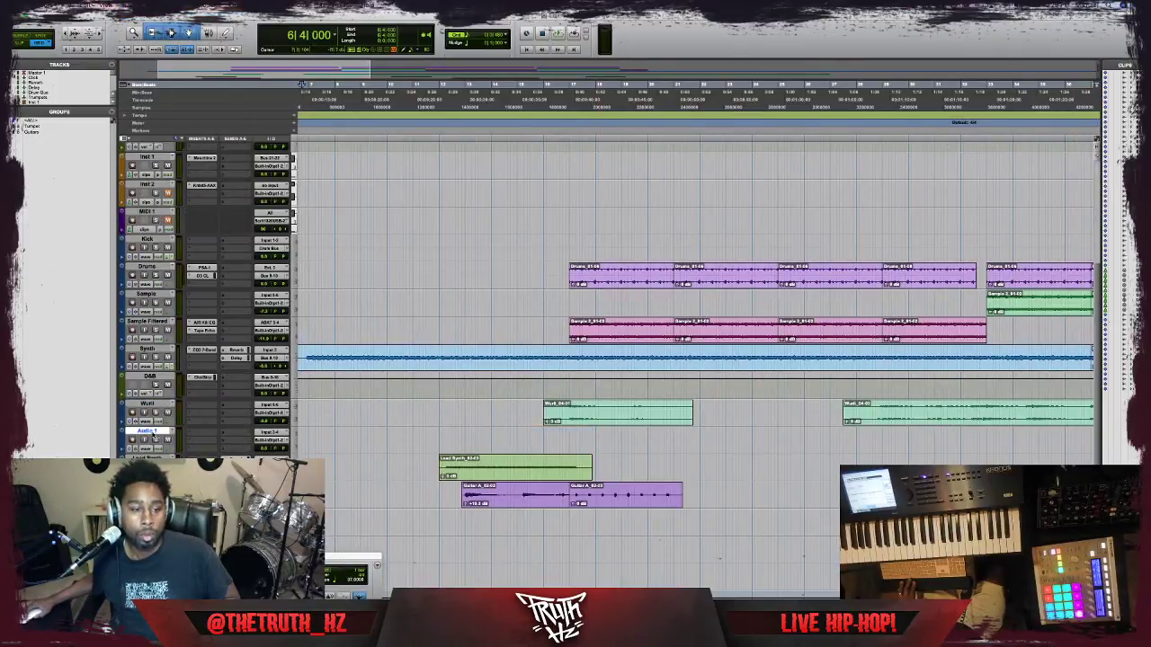
Rename the new audio track Solina, set its input to Input 5-6, and record-enable it.
double_click(147, 432)
type("Sq")
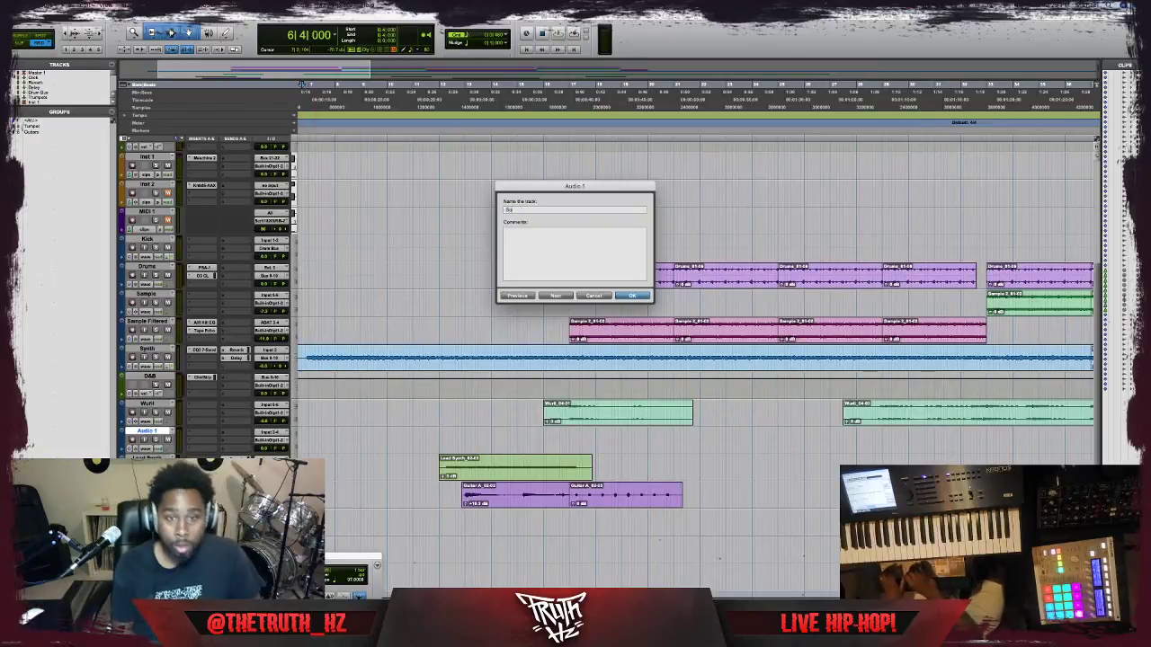
type("lina")
key("Return")
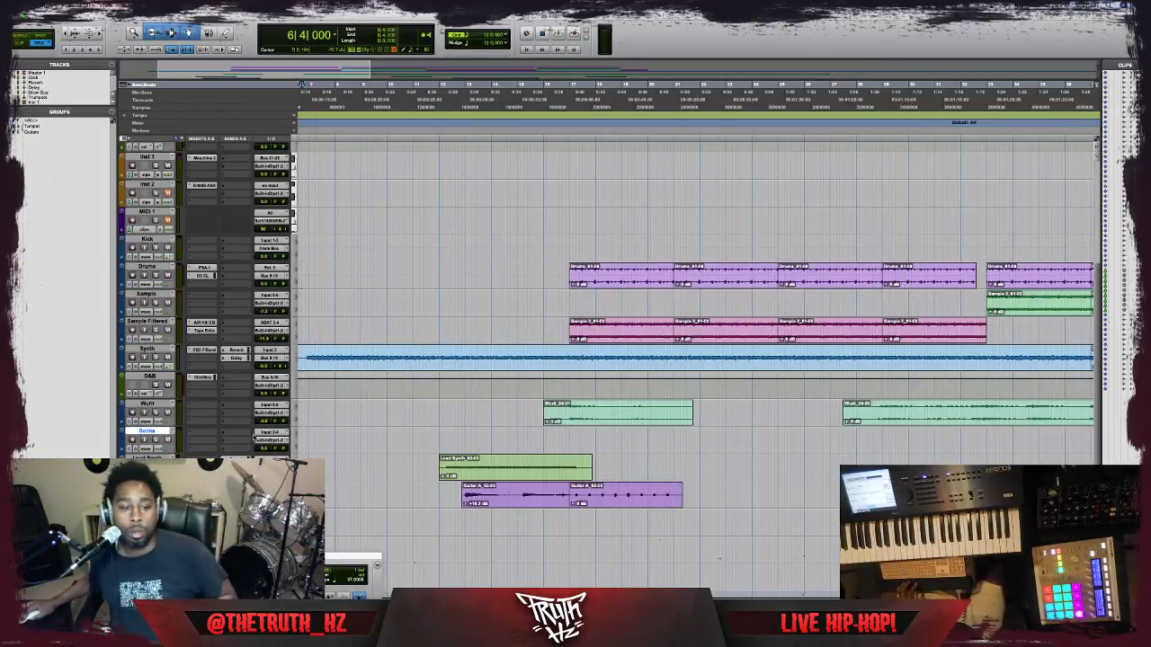
left_click(255, 439)
left_click(346, 450)
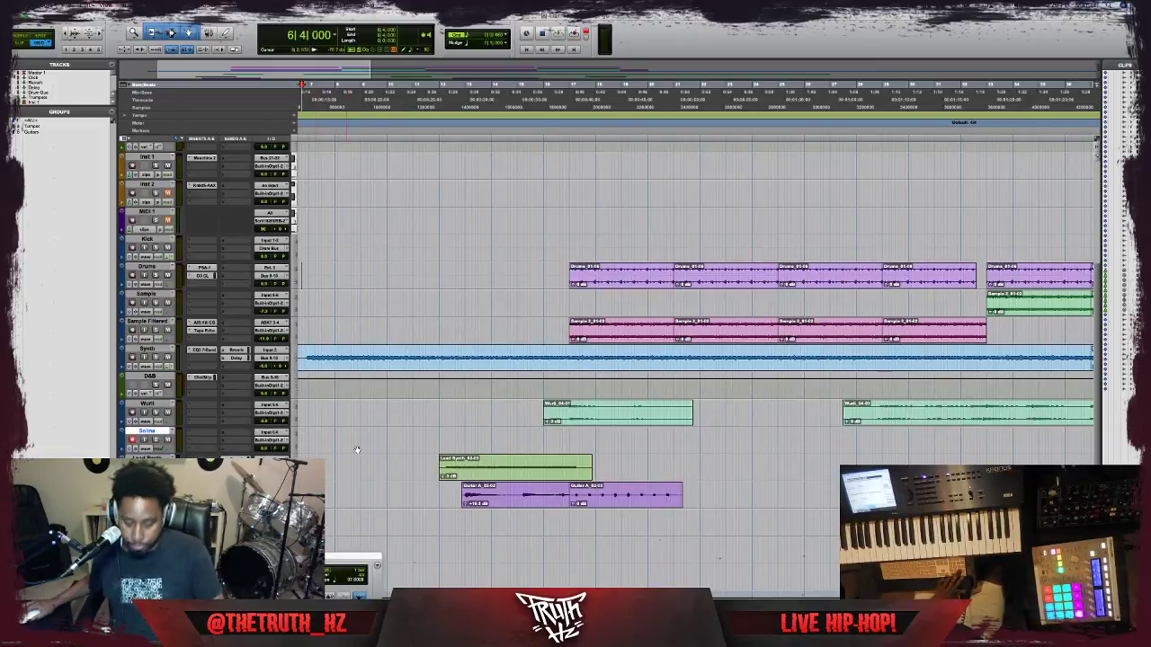
Record a Solina take from bar 15 to about bar 82.
scroll(729, 438, "right", 4)
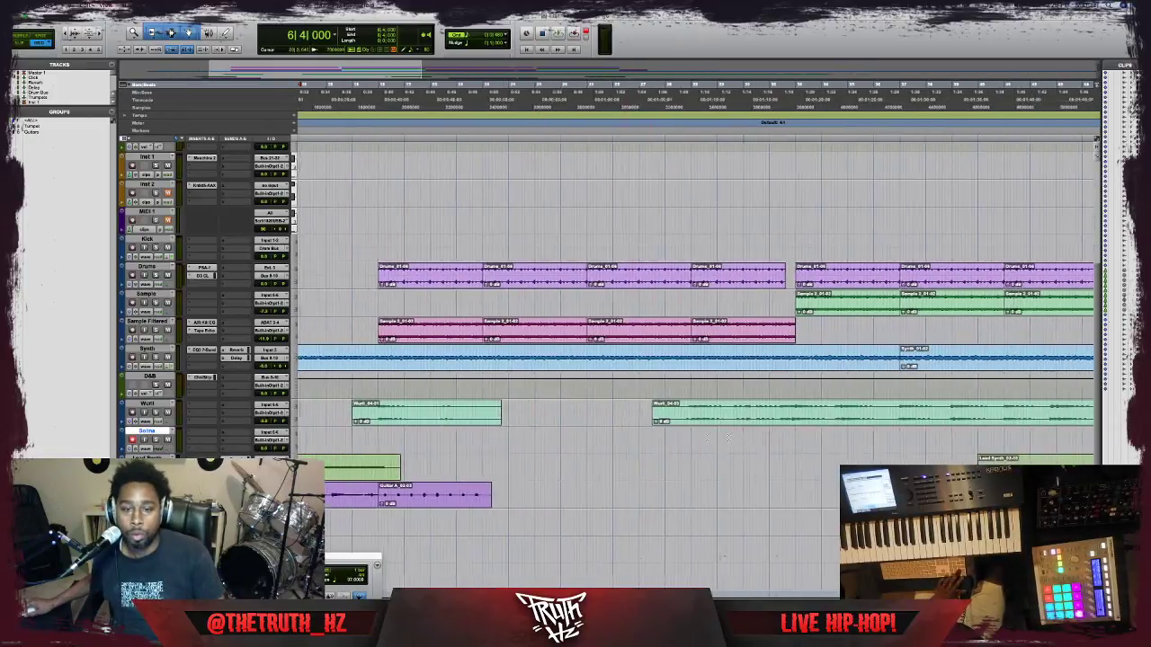
scroll(684, 442, "left", 6)
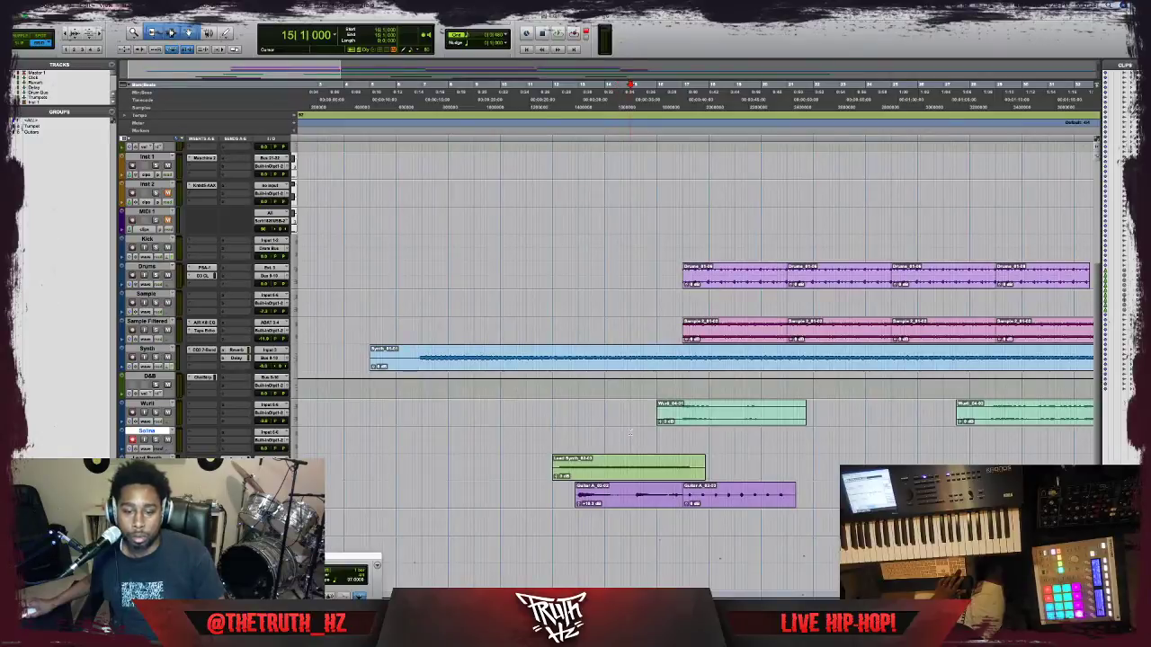
key("ctrl+space")
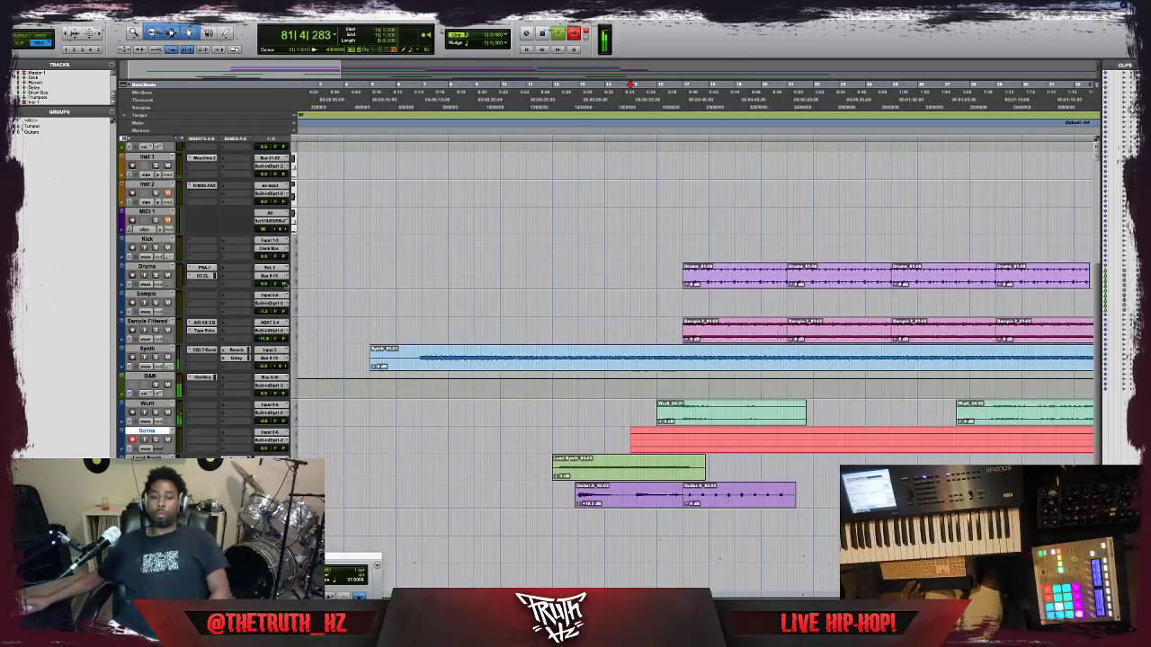
key("space")
Turn off record-enable on the Solina track and play the arrangement from about bar 6.
scroll(599, 283, "right", 5)
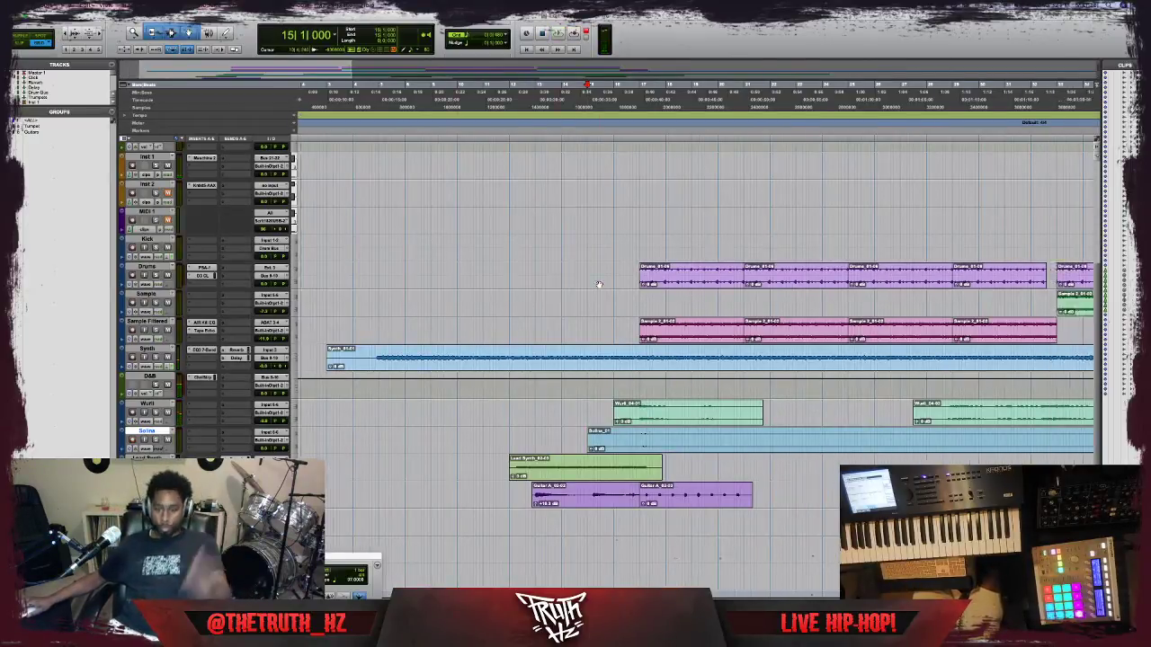
scroll(599, 284, "right", 10)
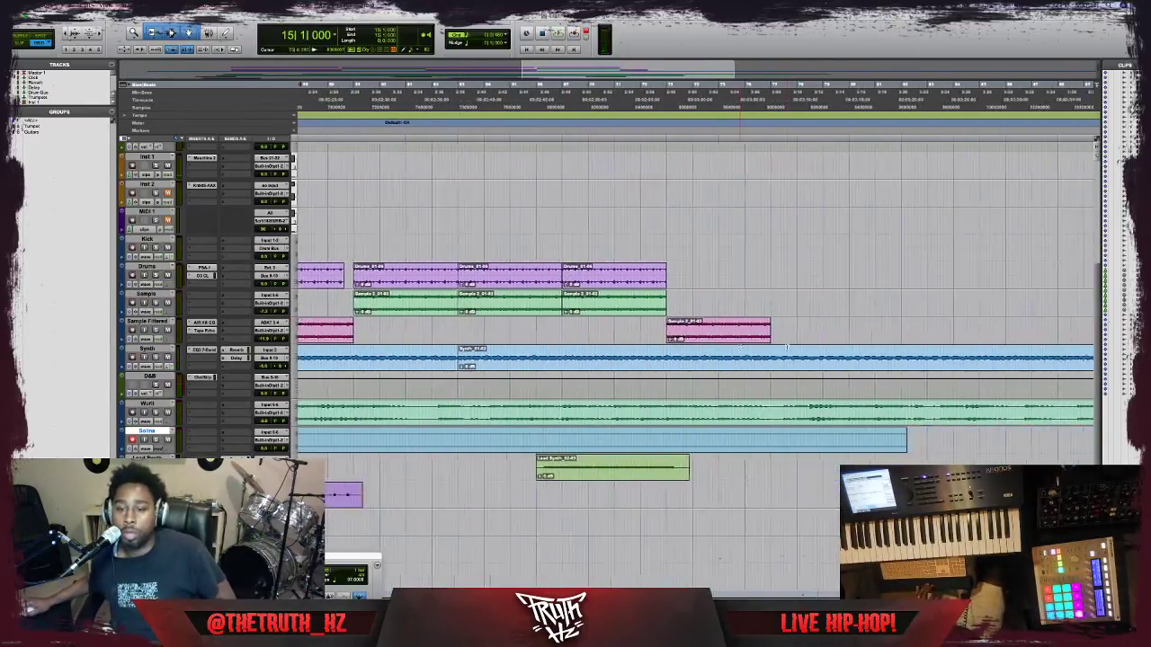
scroll(789, 362, "left", 3)
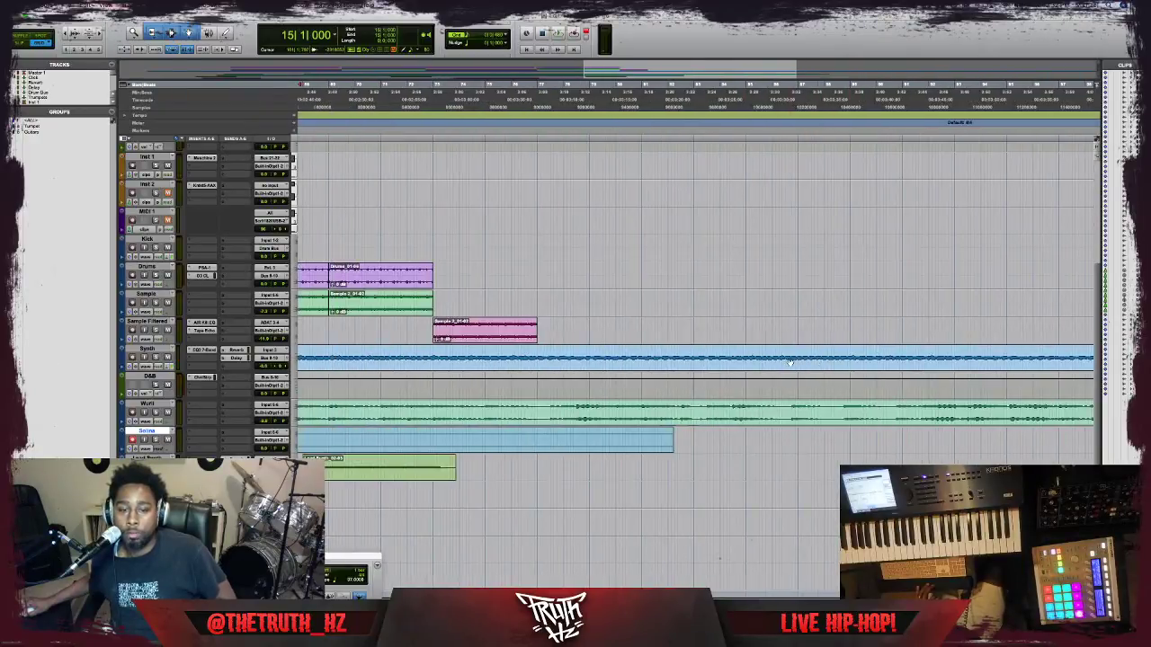
scroll(789, 363, "down", 3)
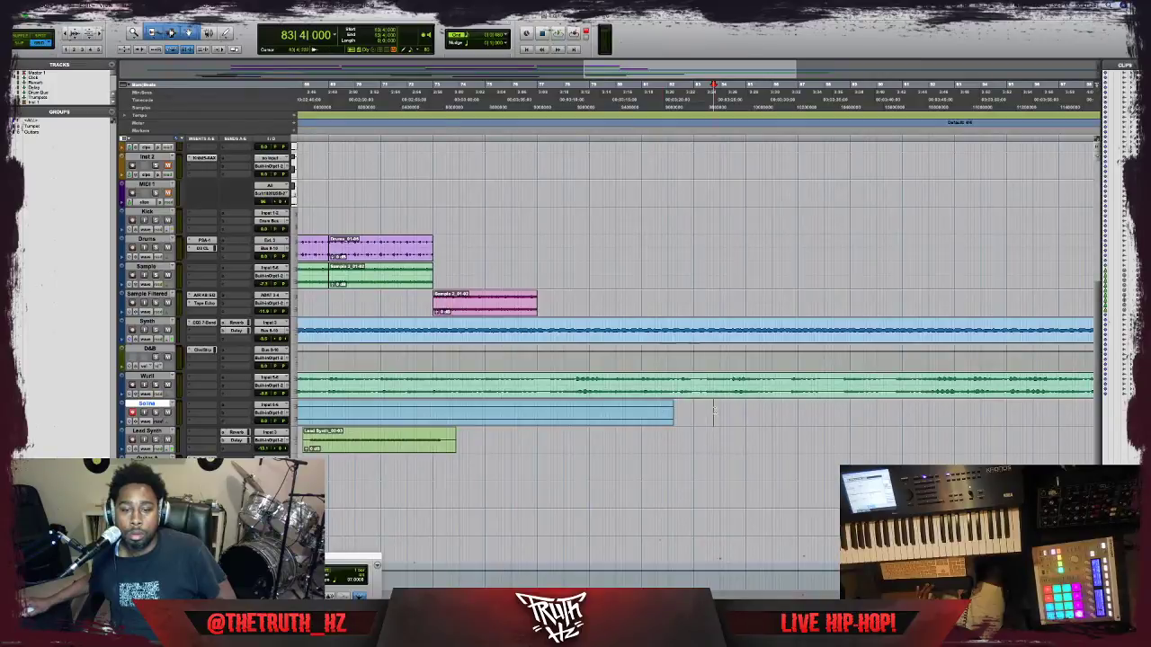
scroll(694, 359, "left", 10)
scroll(714, 410, "left", 2)
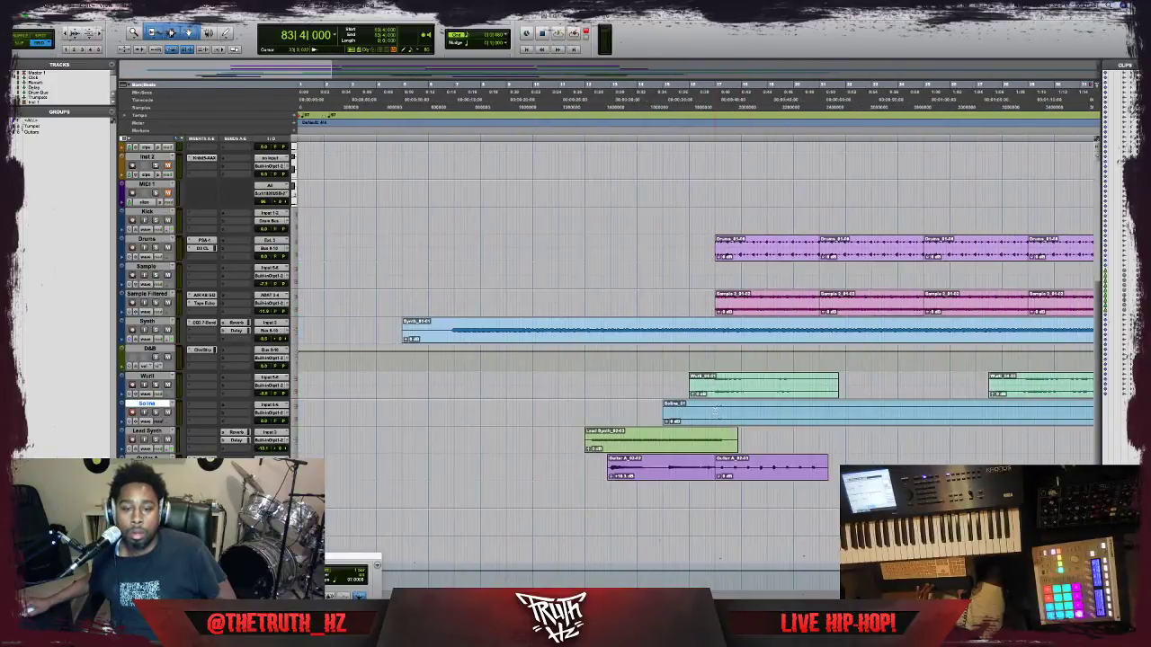
scroll(715, 412, "right", 10)
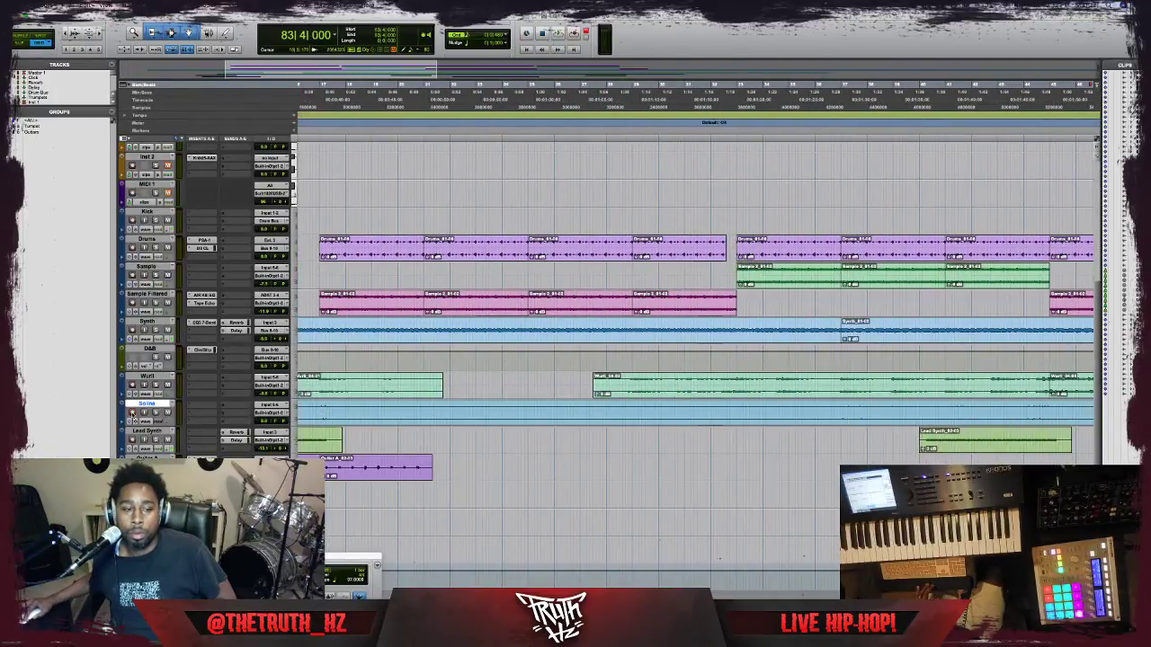
scroll(371, 424, "left", 10)
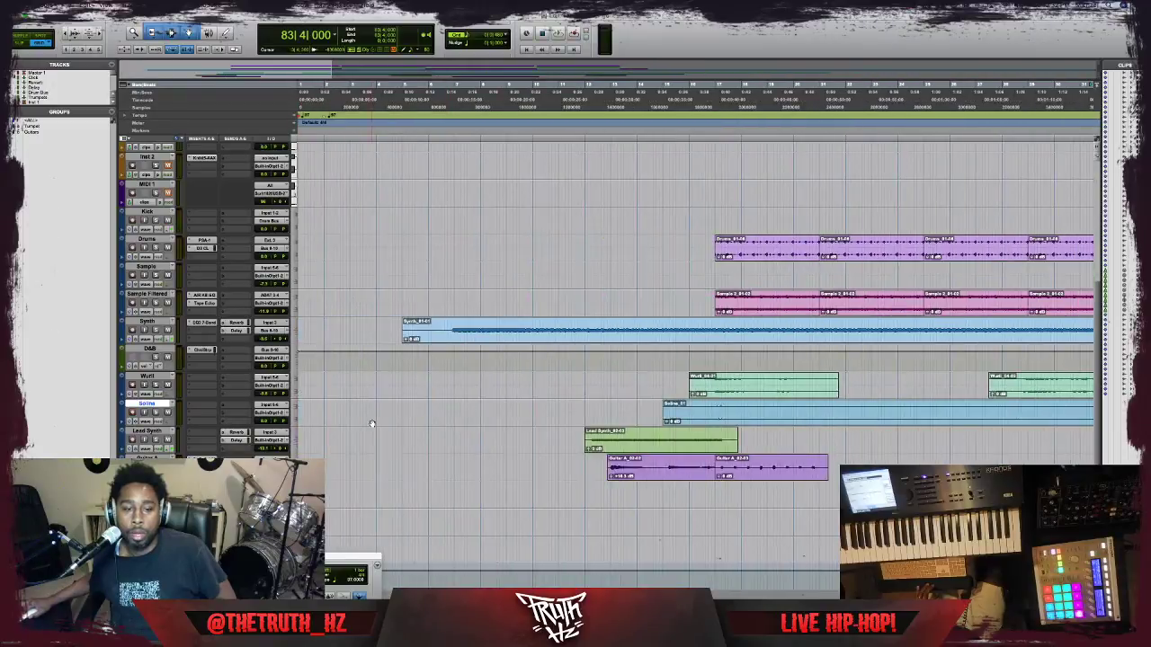
left_click(442, 290)
key("space")
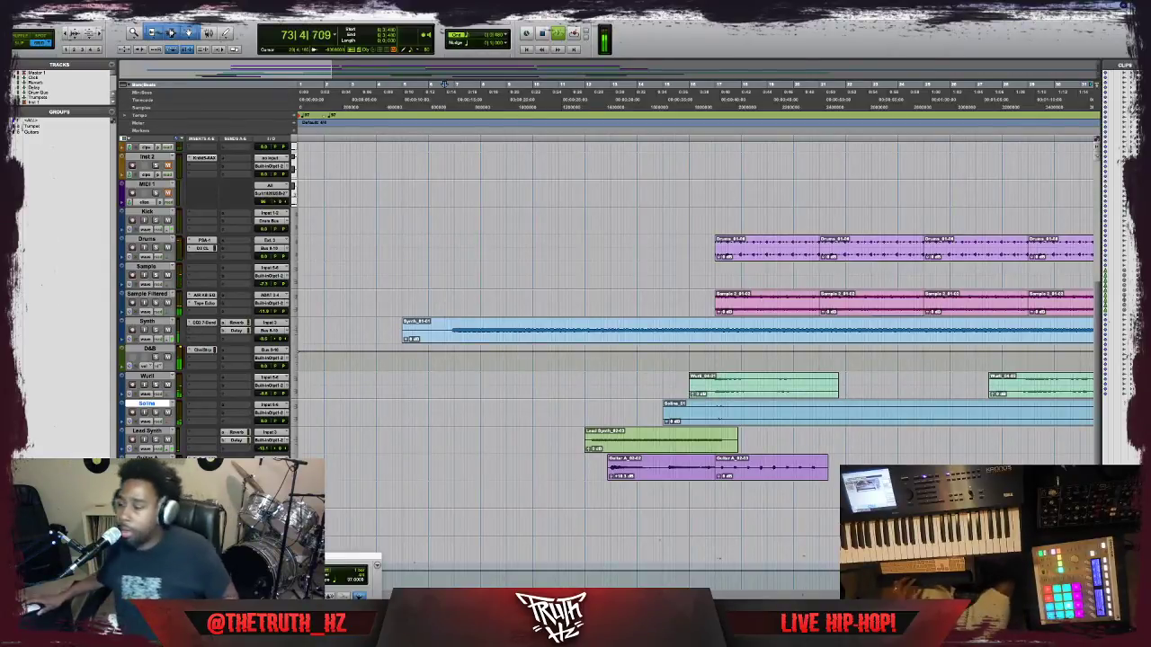
Split the last Wurl clip just after the start of bar 77 and delete everything after the split.
scroll(811, 423, "right", 1)
scroll(811, 423, "right", 5)
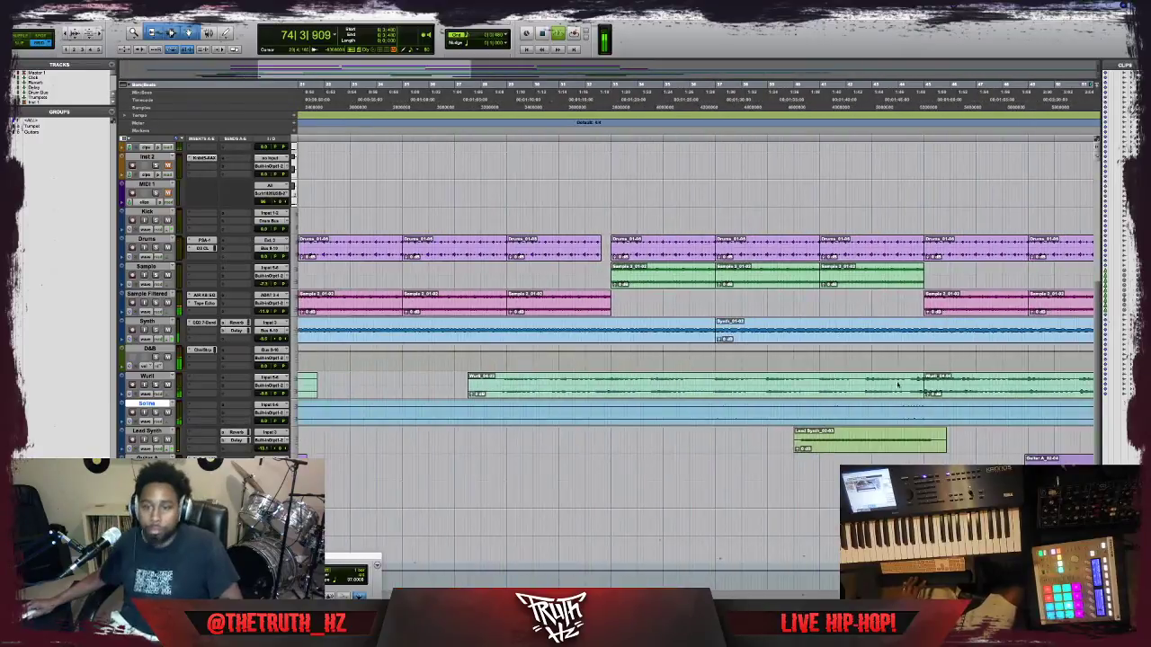
scroll(857, 399, "right", 2)
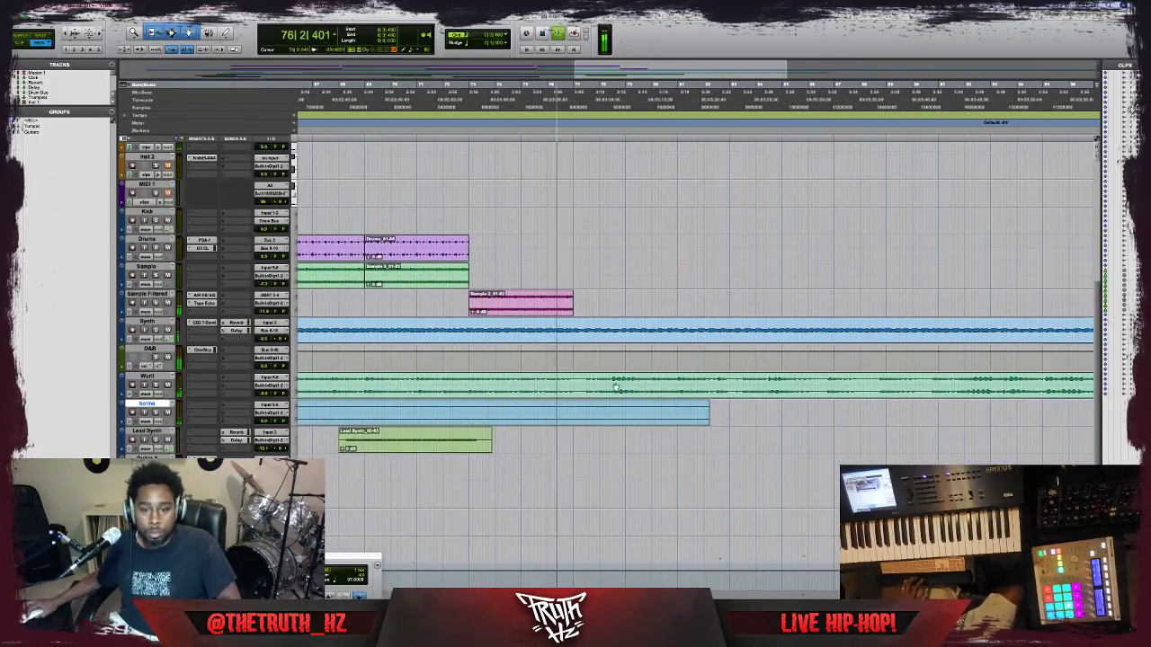
key("super+e")
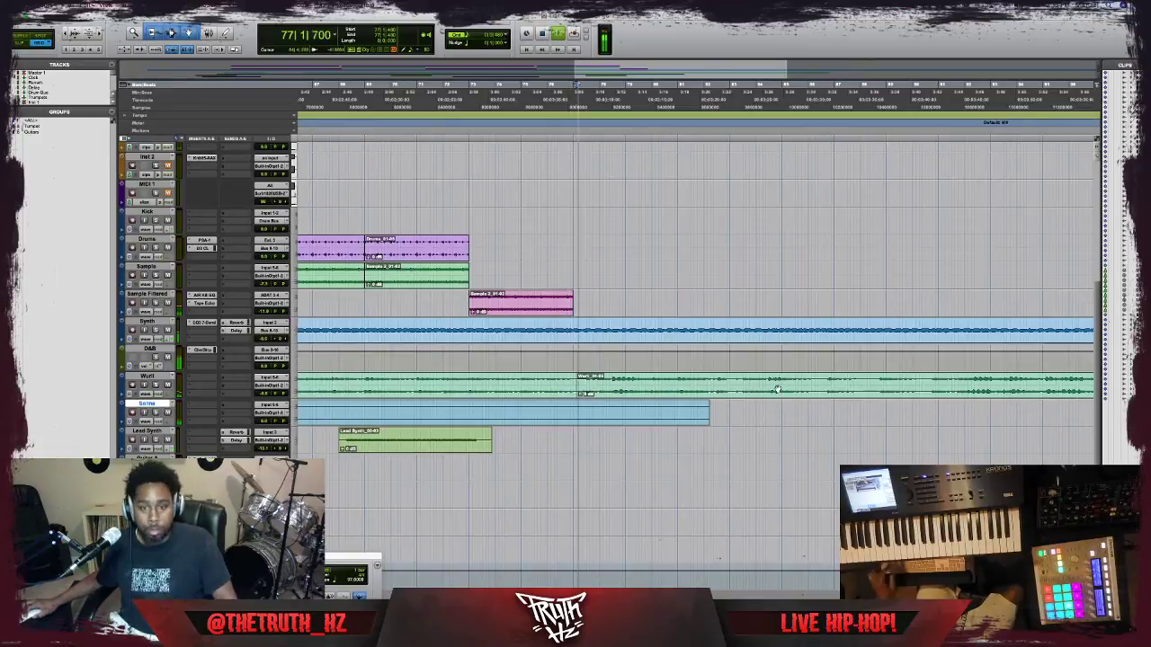
left_click(778, 388)
key("Delete")
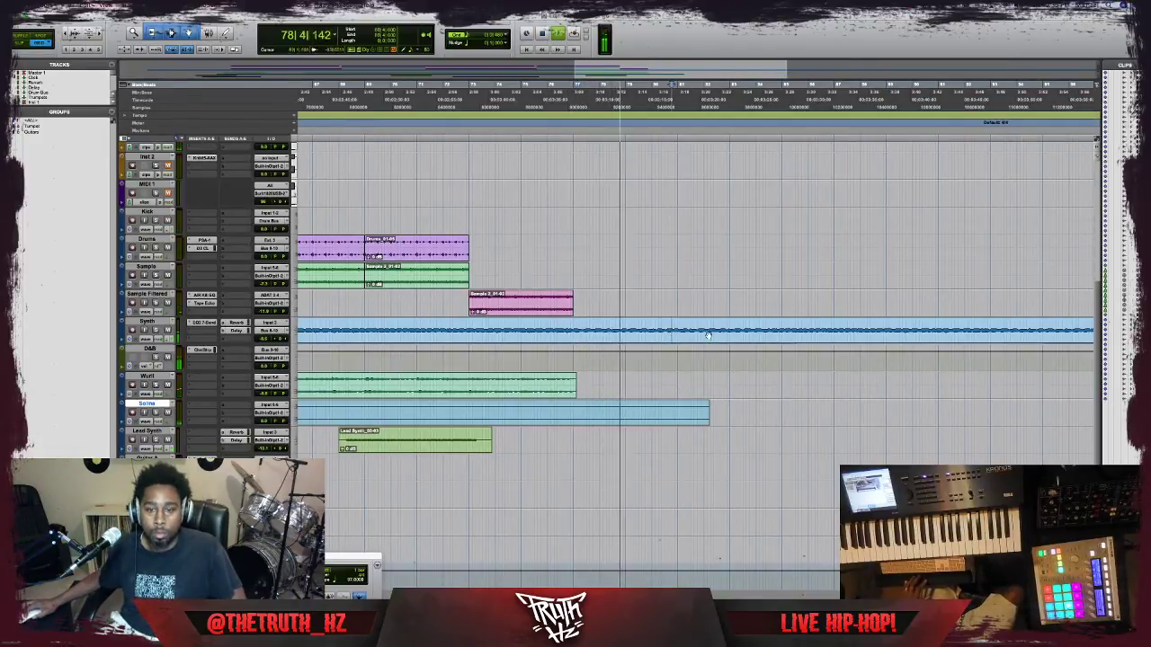
Split the Synth clip at bar 82, fade it out from about bar 77 beat 3, delete the remainder, and stop playback.
key("super+e")
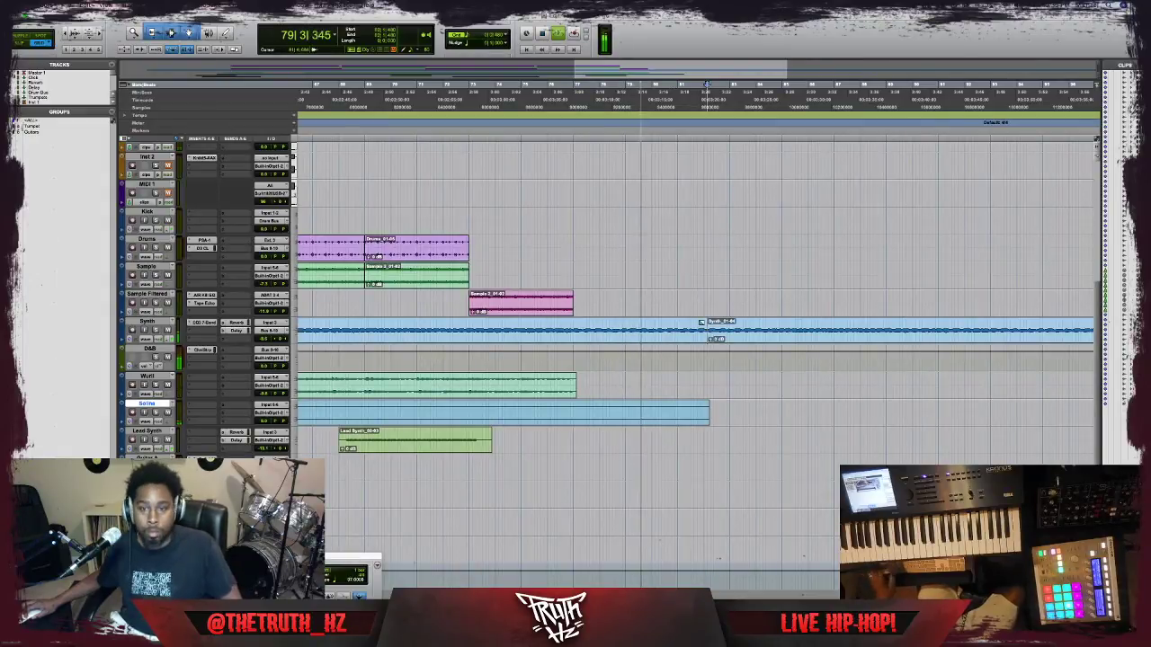
left_click_drag(701, 322, 590, 321)
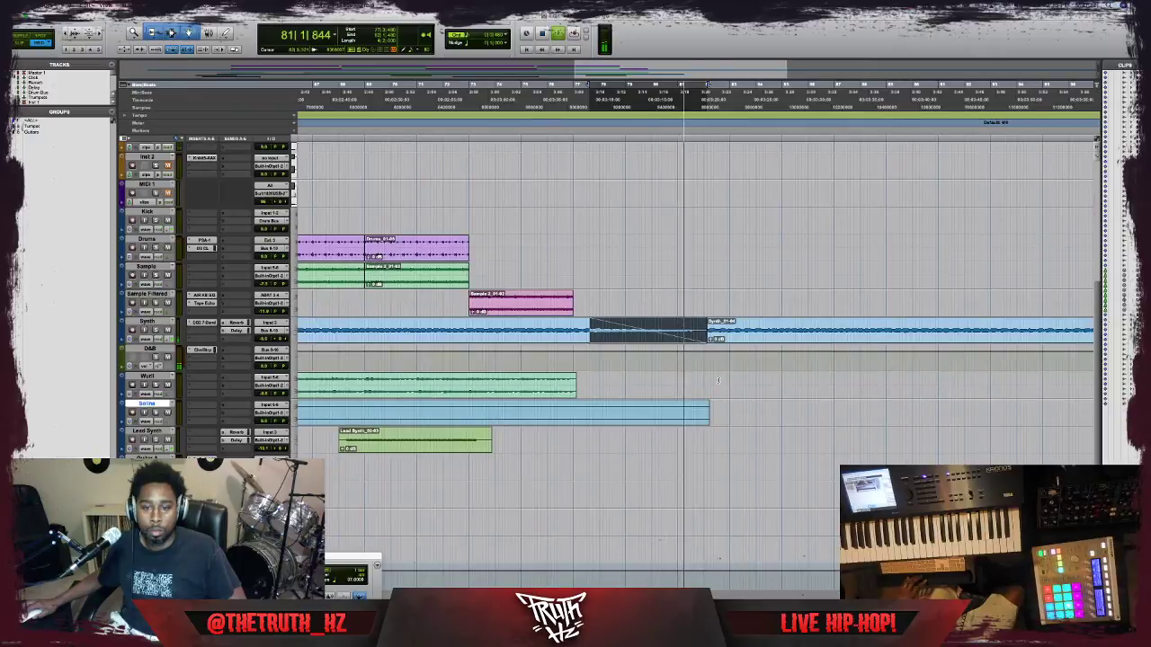
left_click(729, 338)
key("Delete")
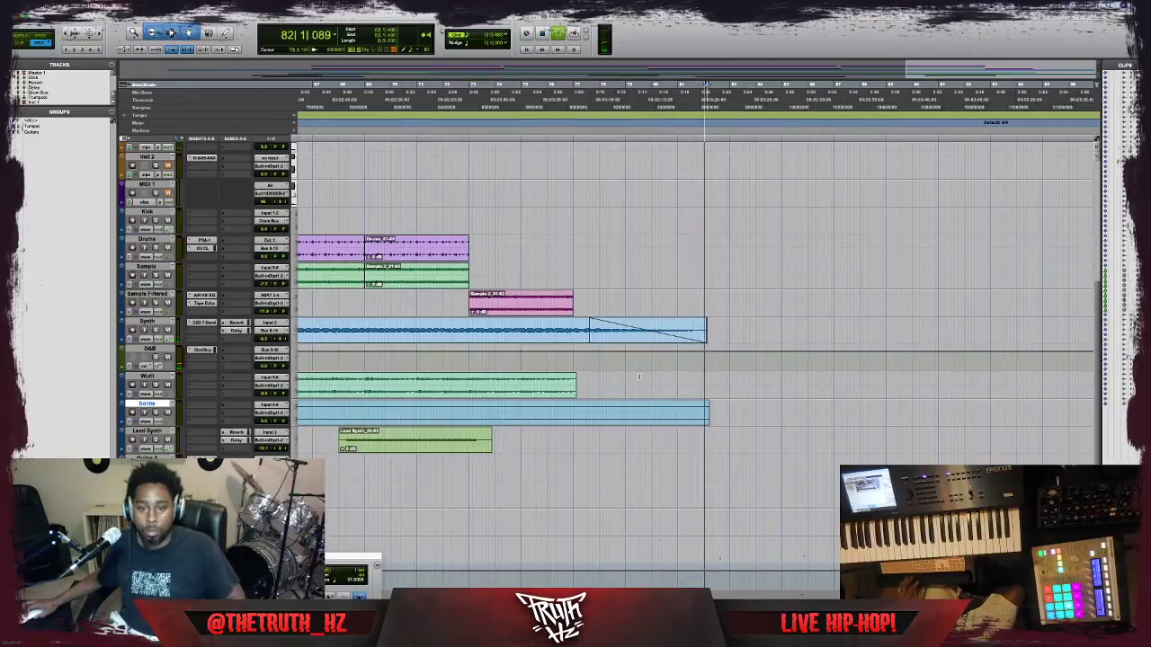
key("space")
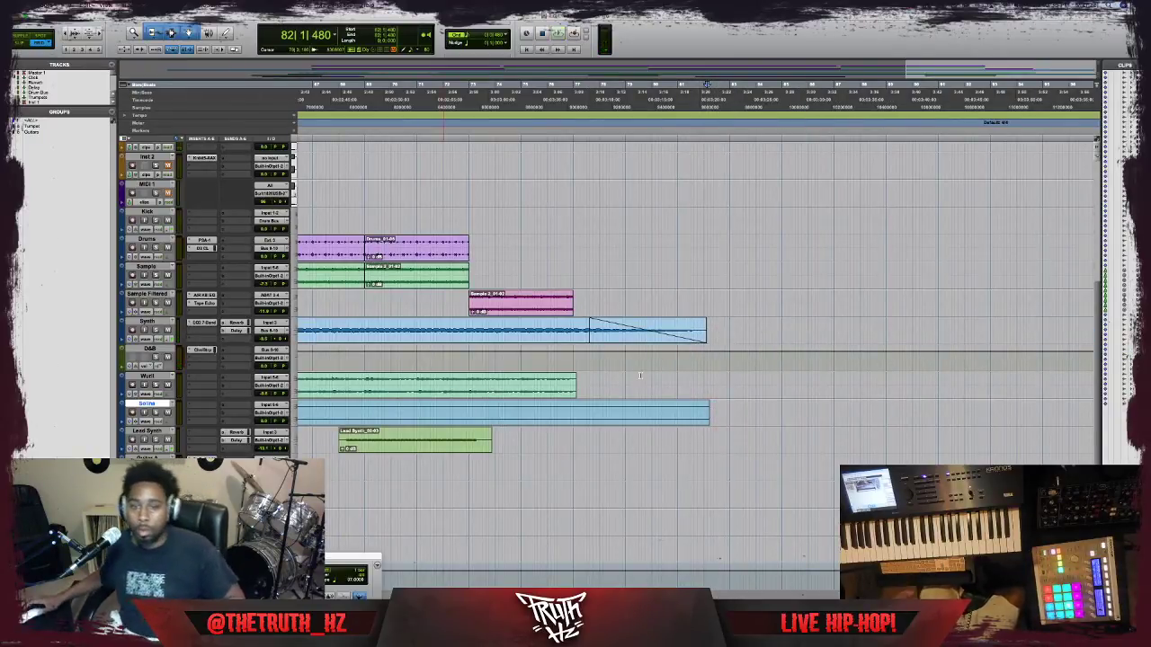
Return to the start of the arrangement and save the session.
scroll(673, 386, "left", 3)
scroll(673, 385, "left", 20)
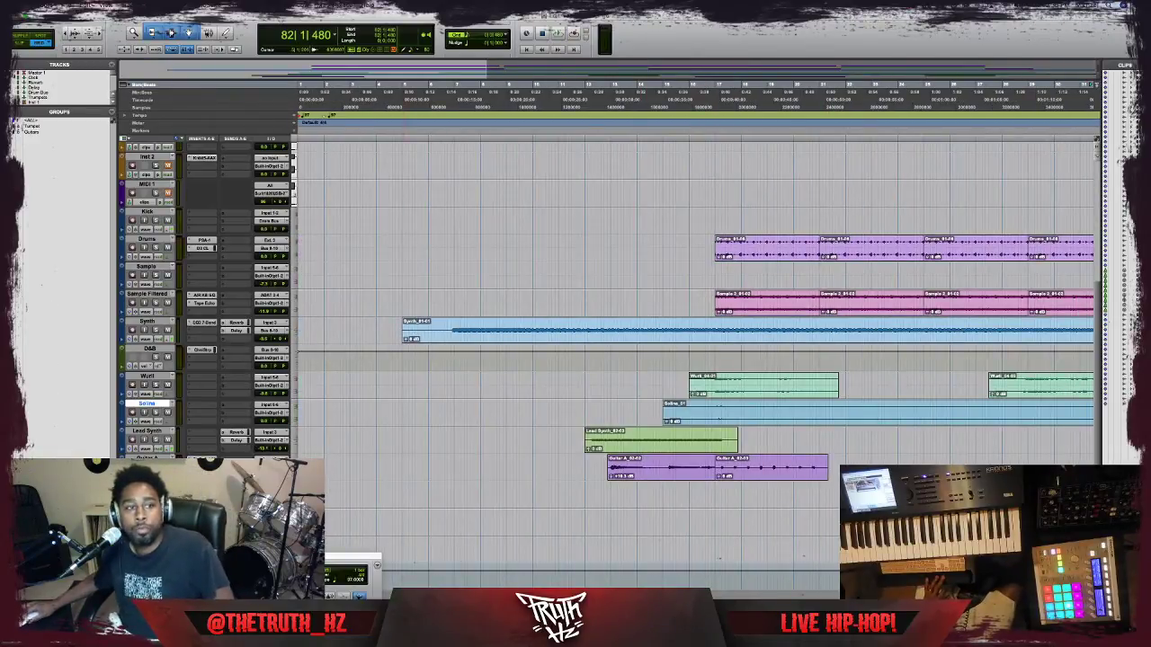
left_click(87, 7)
mouse_move(67, 6)
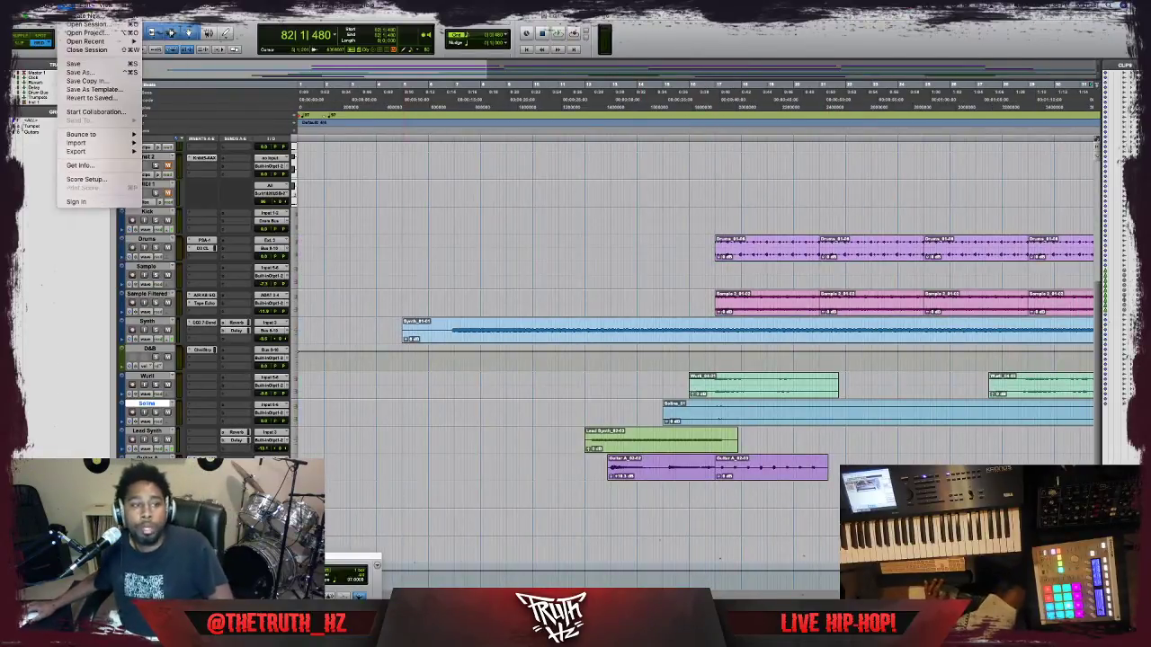
left_click(100, 65)
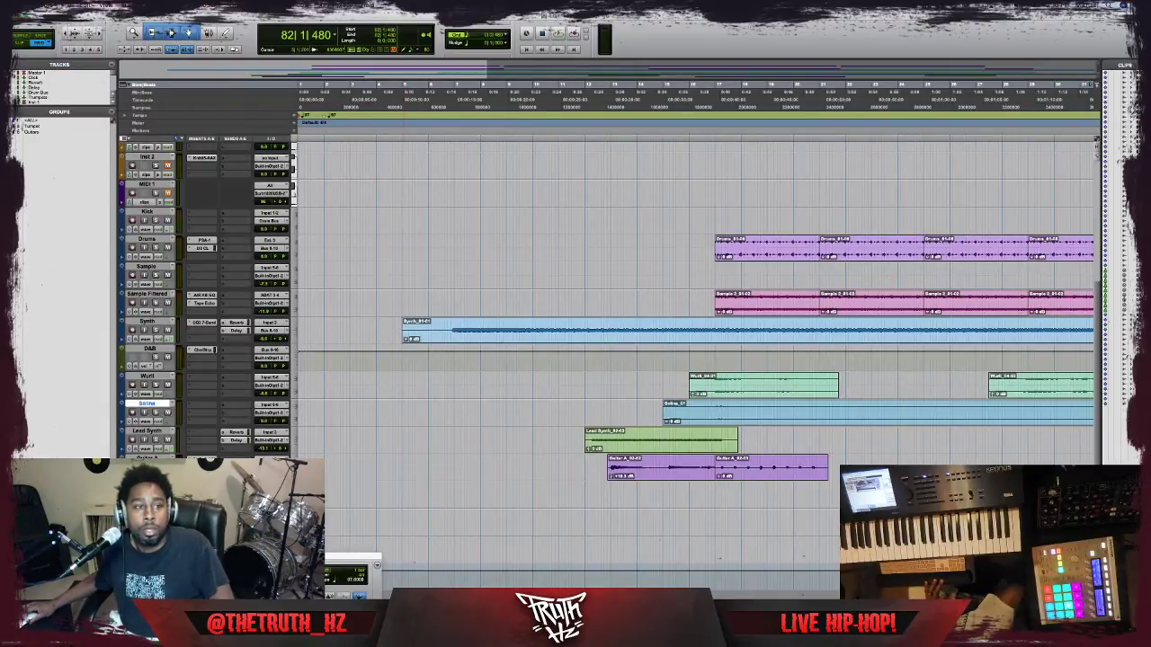
left_click(67, 7)
left_click(90, 16)
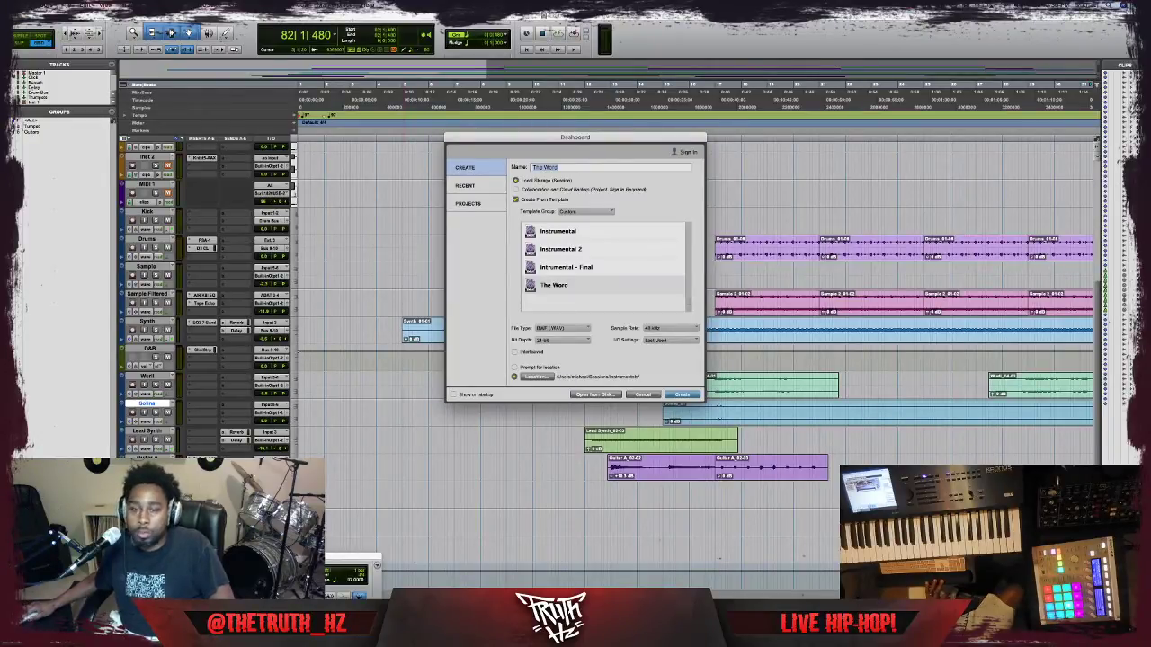
left_click(643, 395)
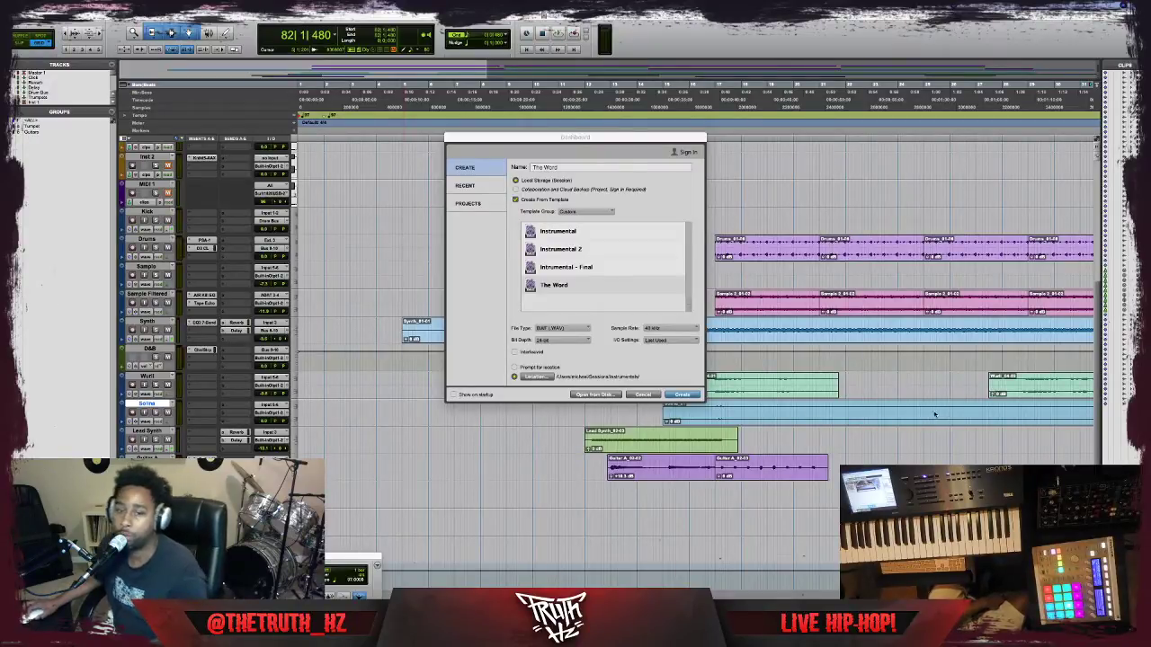
left_click(645, 394)
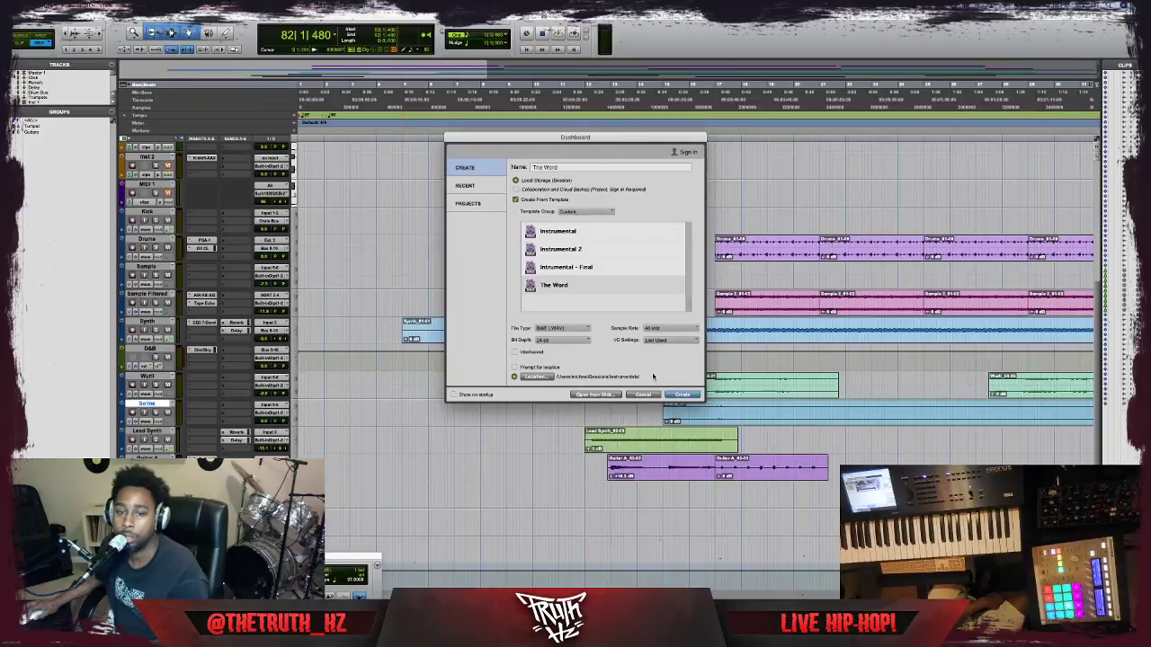
left_click(645, 395)
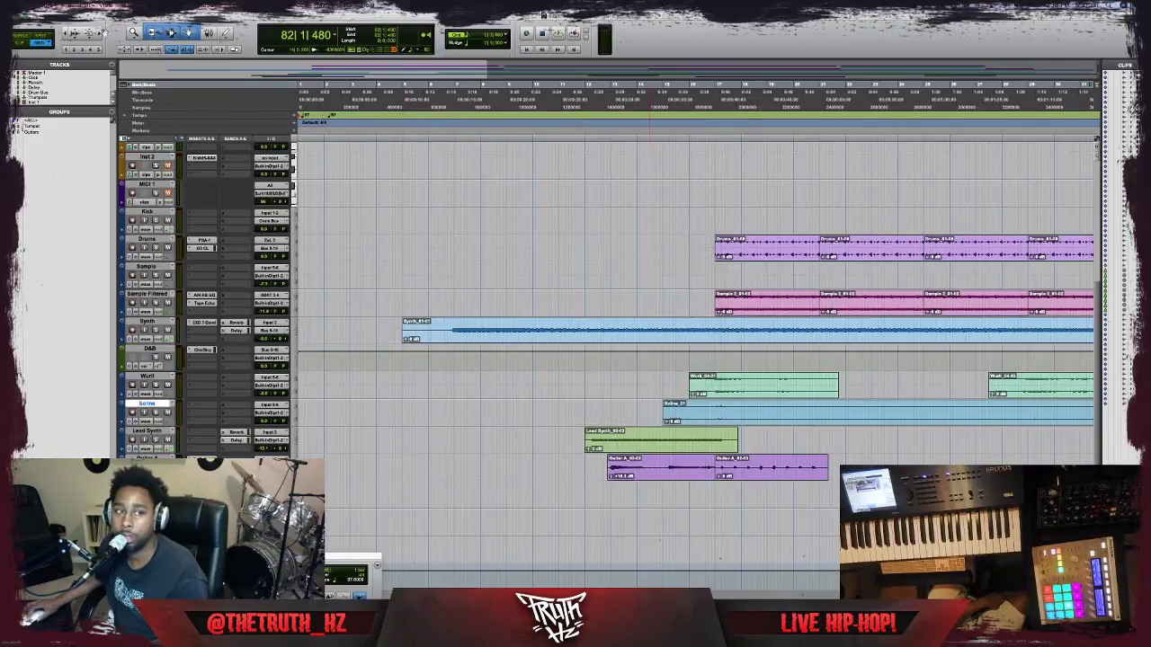
Close the edit window and quit Pro Tools, saving the changes to the Las Vegas Tango session.
key("shift+super+w")
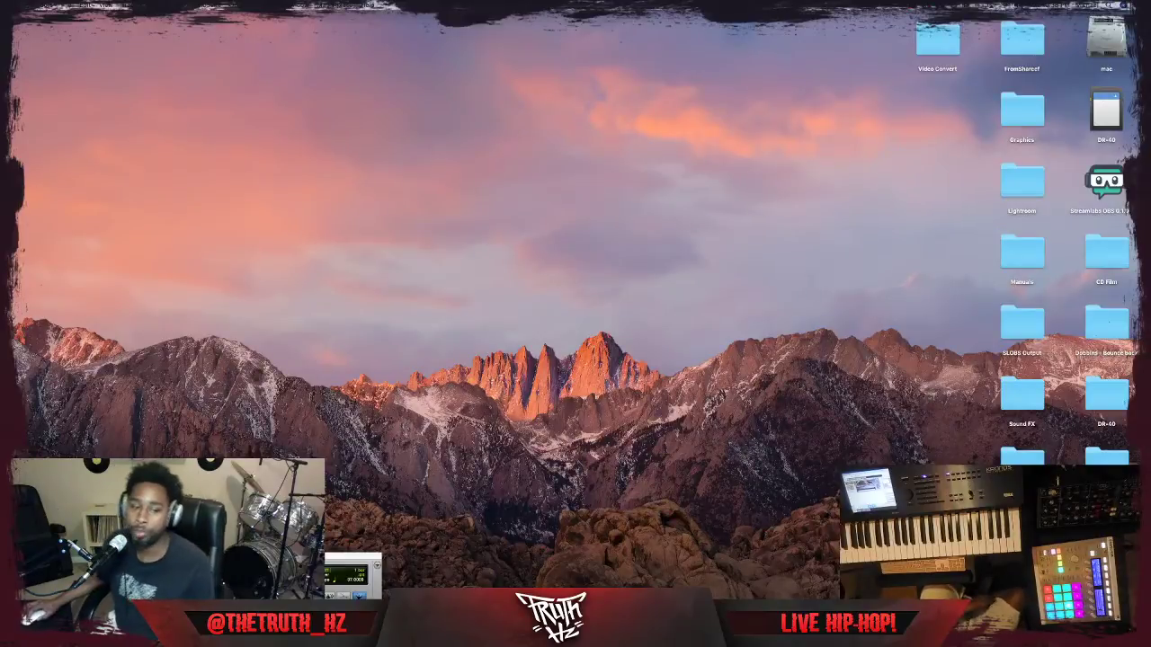
left_click(39, 5)
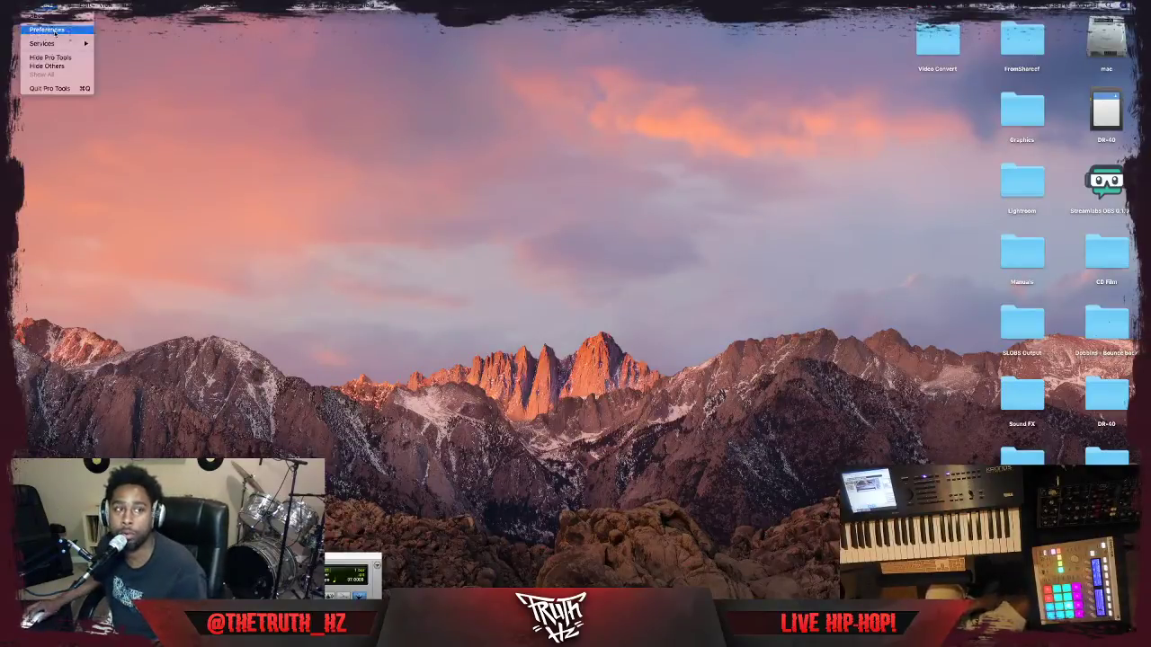
left_click(55, 89)
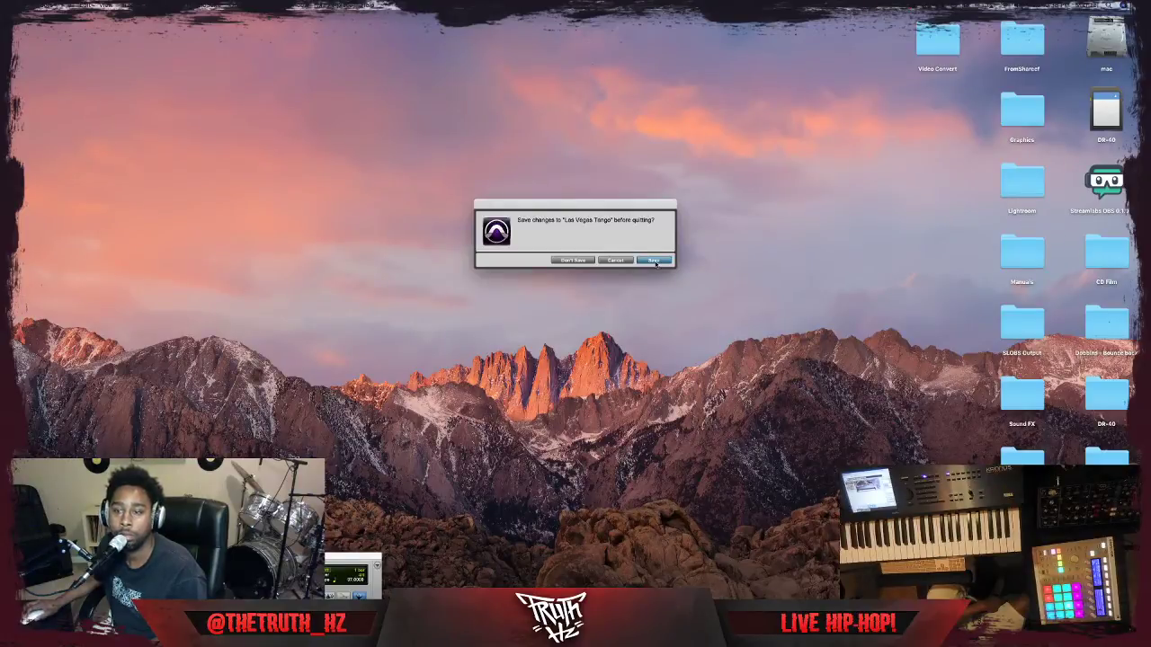
left_click(655, 261)
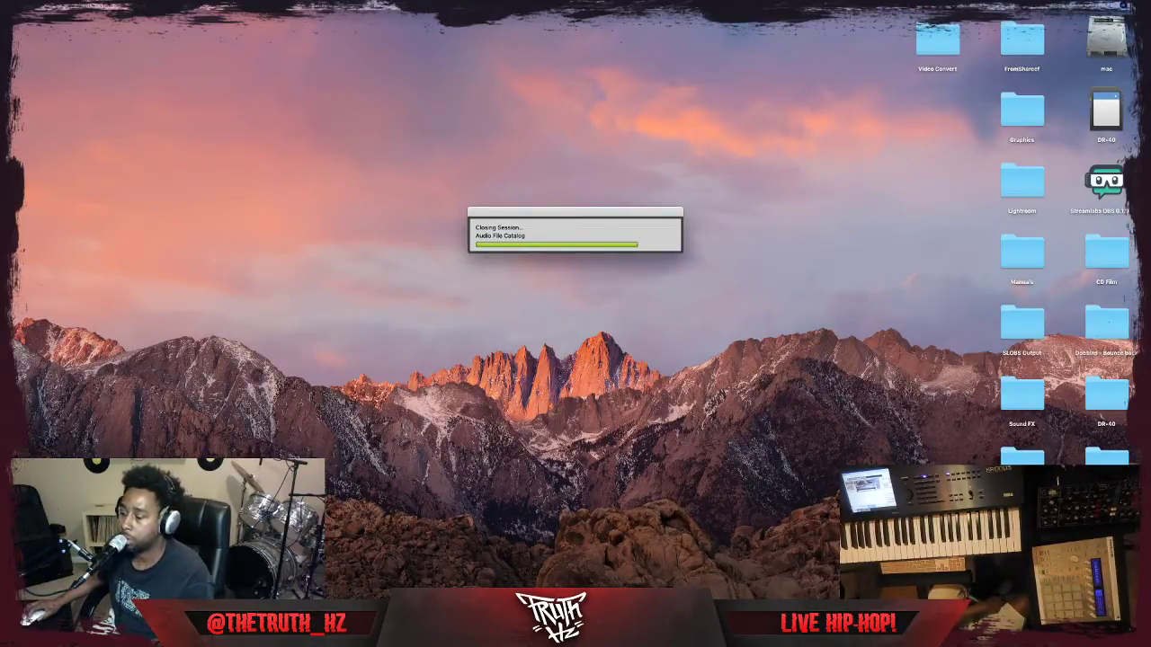
Open Maschine from the desktop.
mouse_move(578, 595)
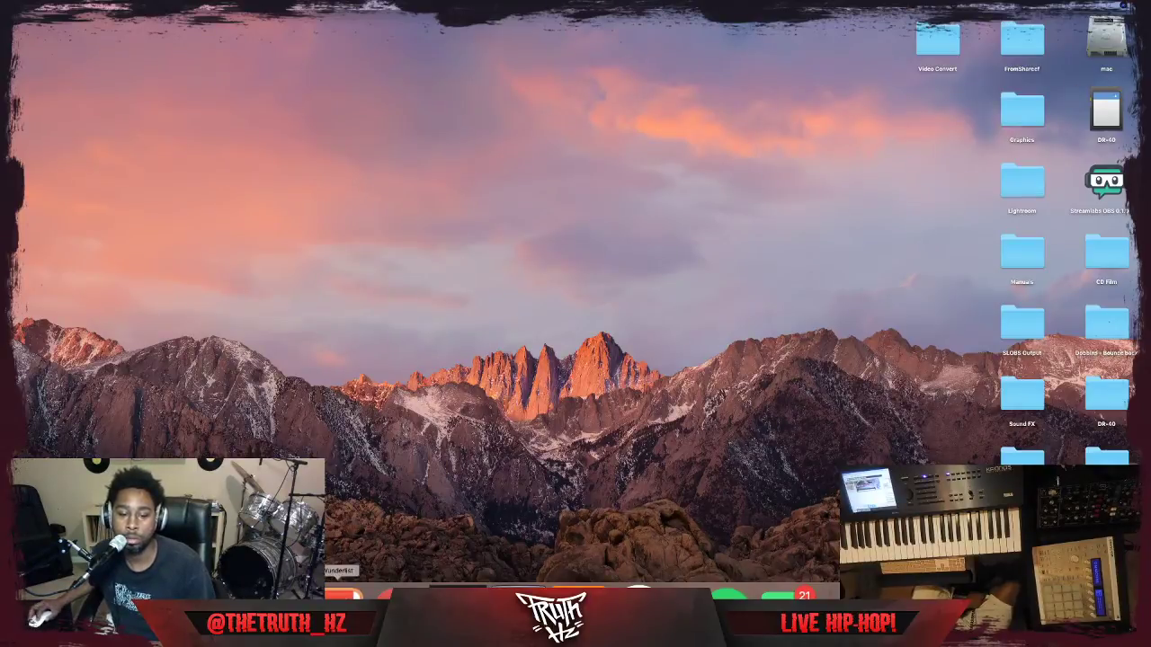
left_click(579, 595)
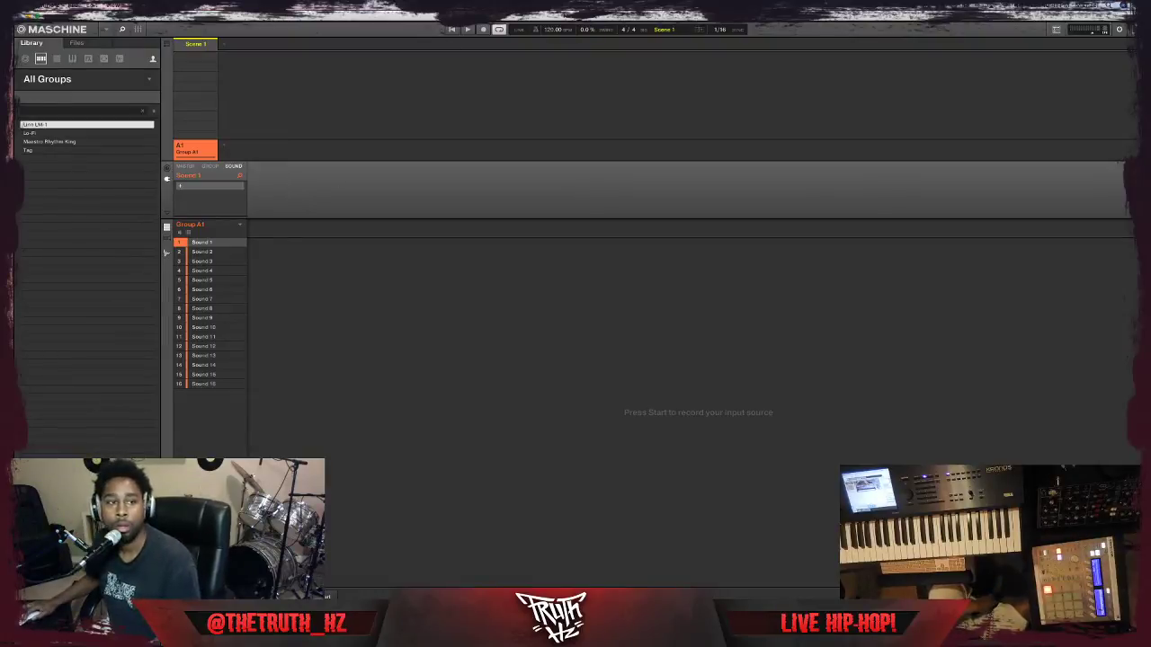
Check the audio interface settings in the preferences, close them, and look over the sampling and pattern views of Group A1.
left_click(49, 29)
left_click(41, 34)
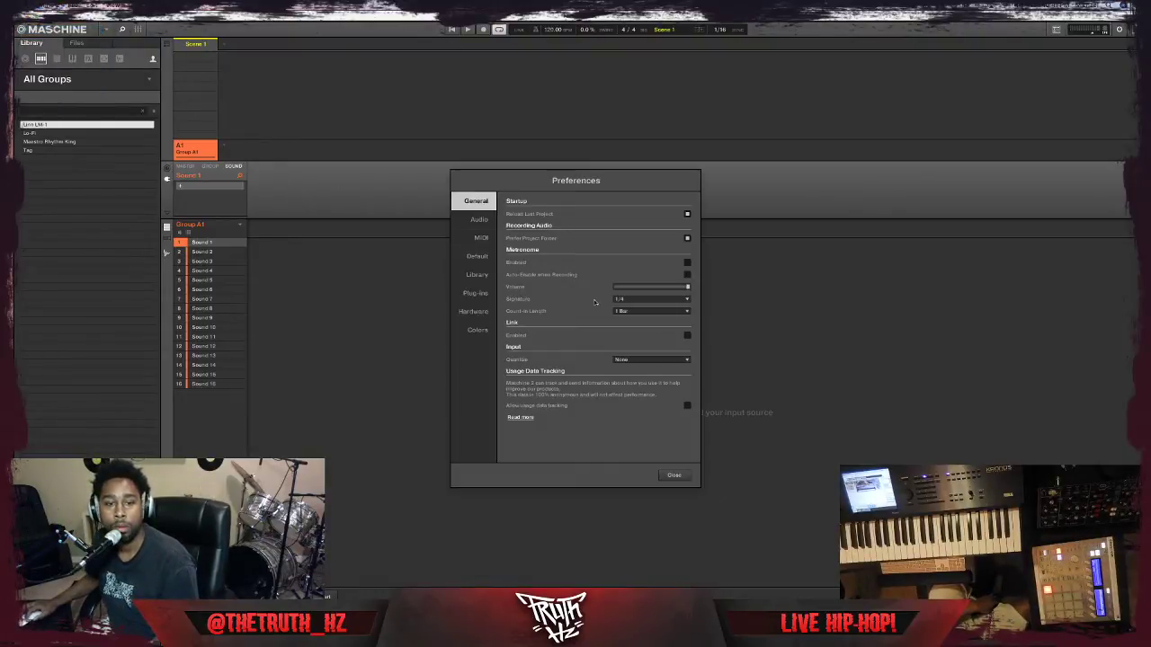
left_click(479, 220)
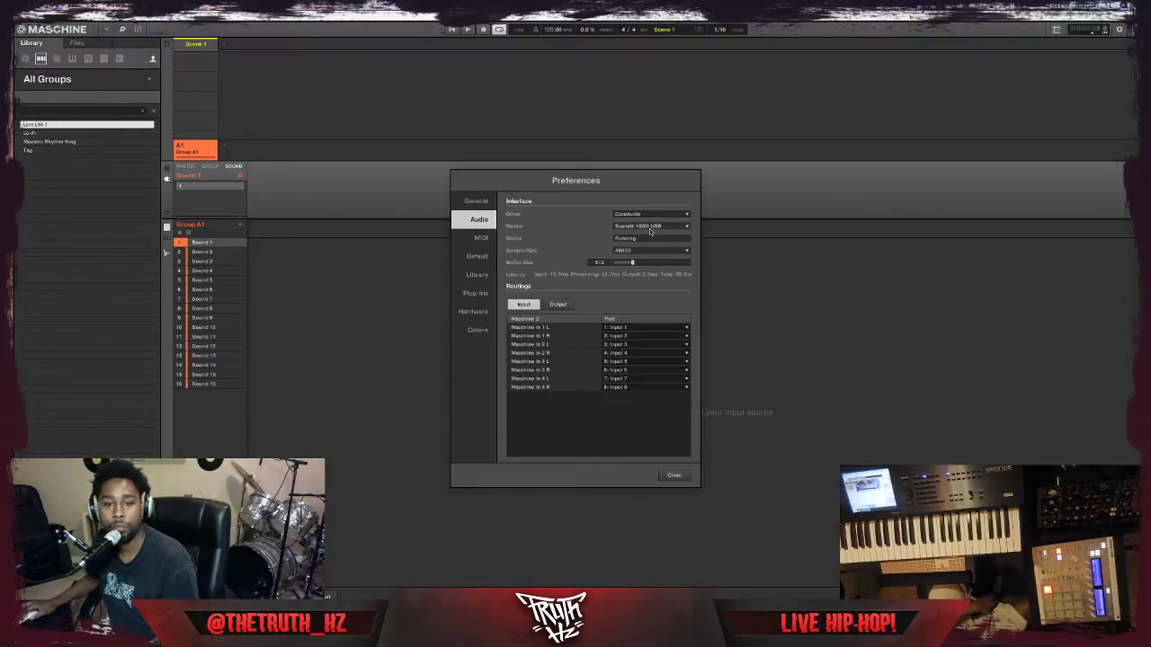
left_click(674, 476)
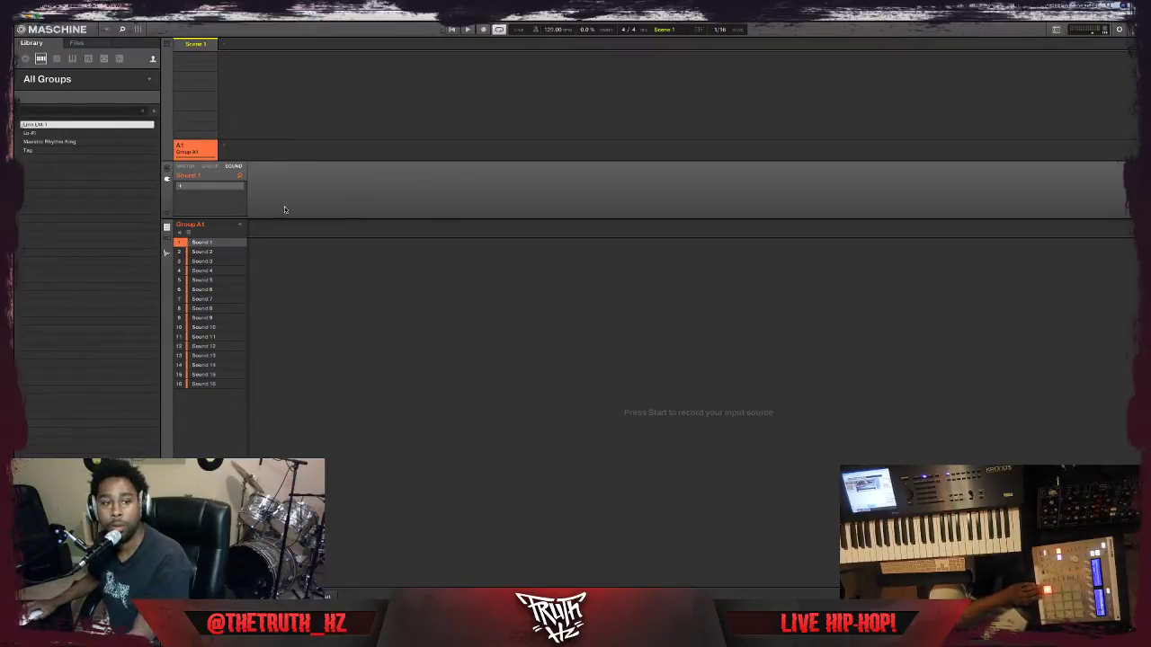
left_click(166, 252)
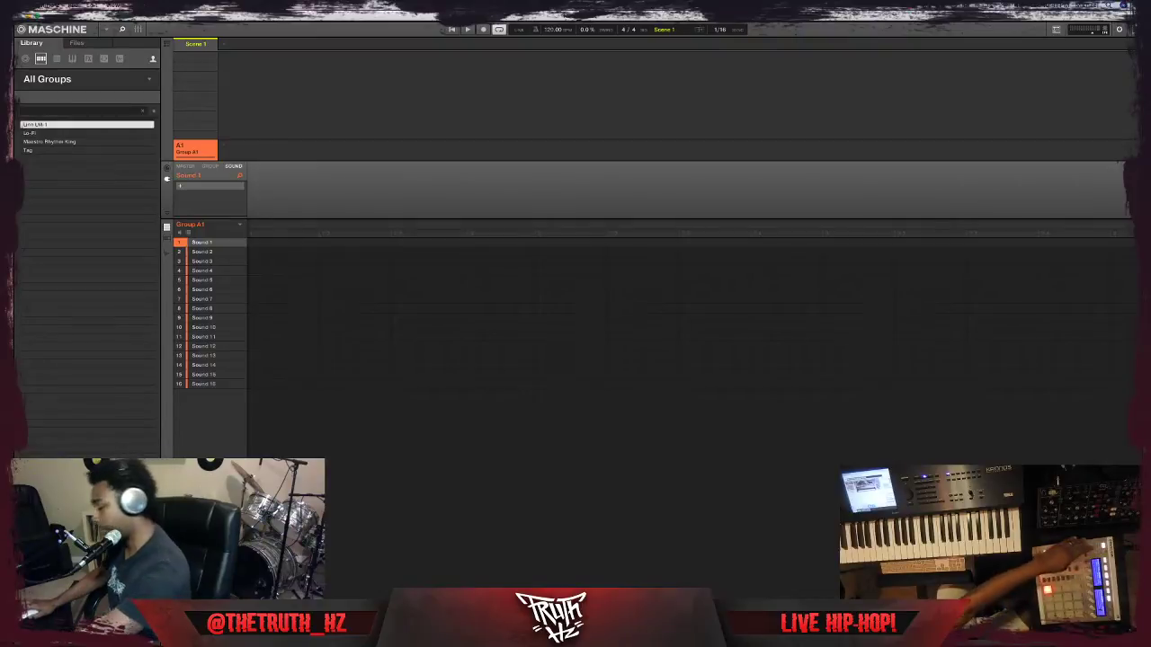
left_click(165, 253)
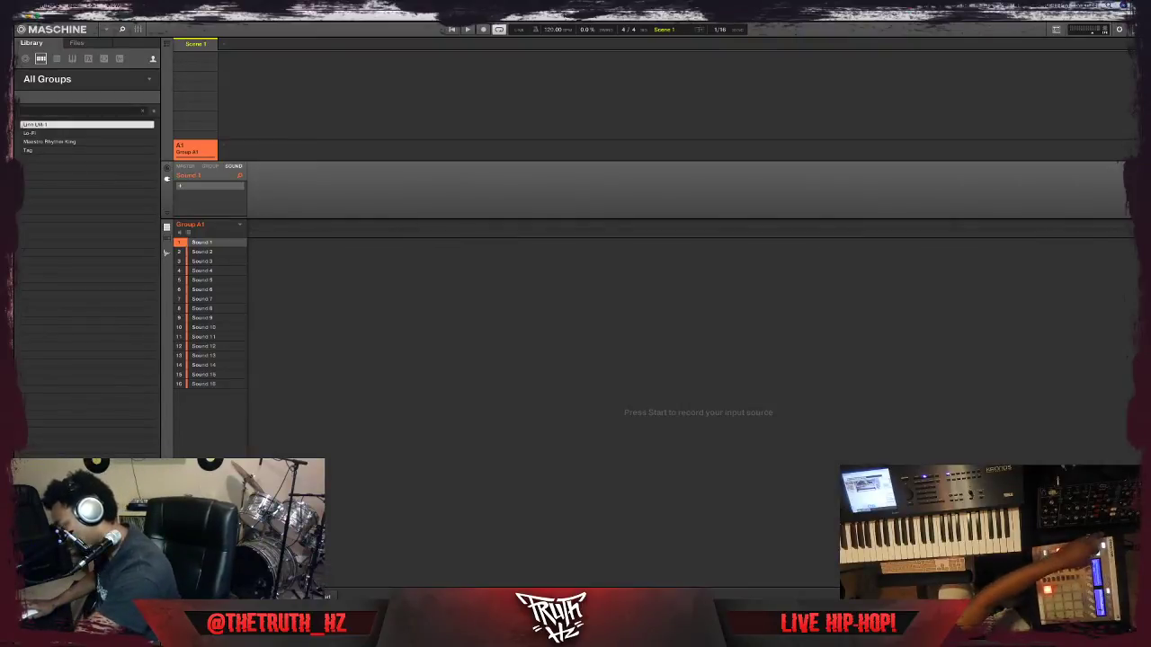
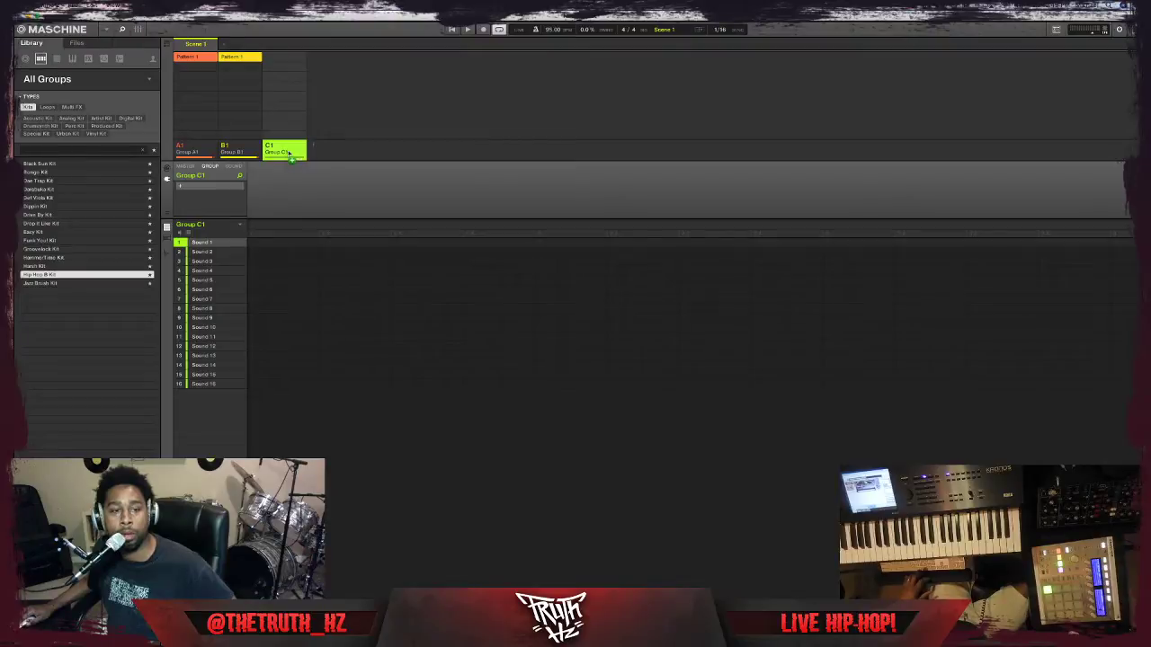
Load the Hip Hop B Kit into group C1 and record a drum pattern with it.
left_click_drag(291, 156, 289, 153)
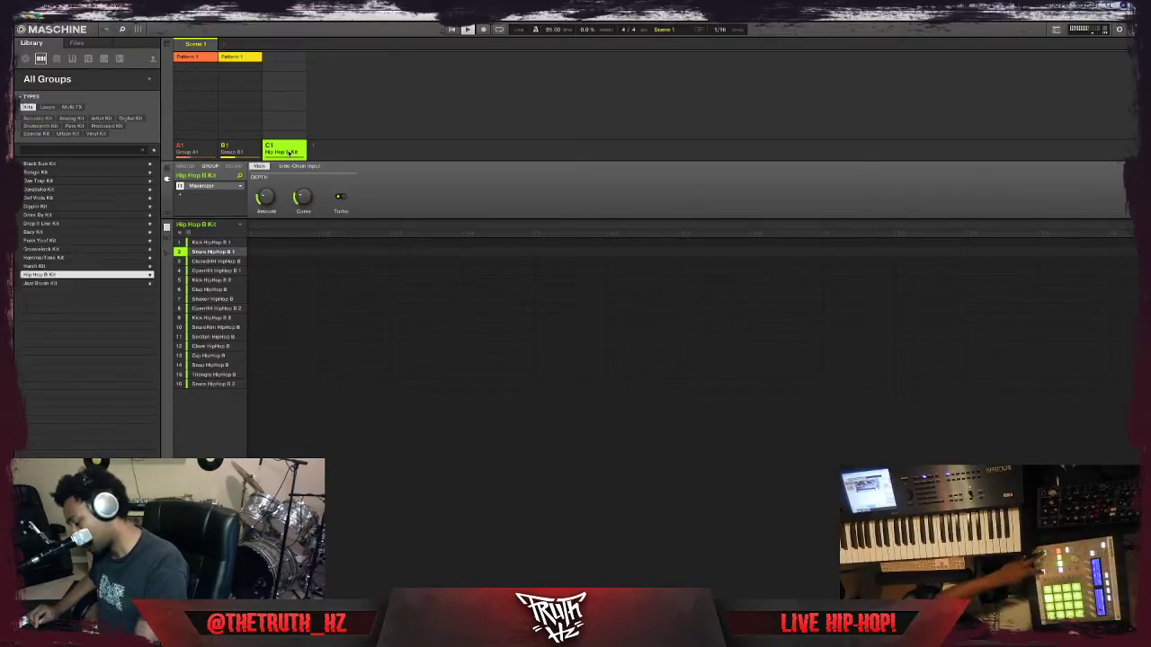
key("r")
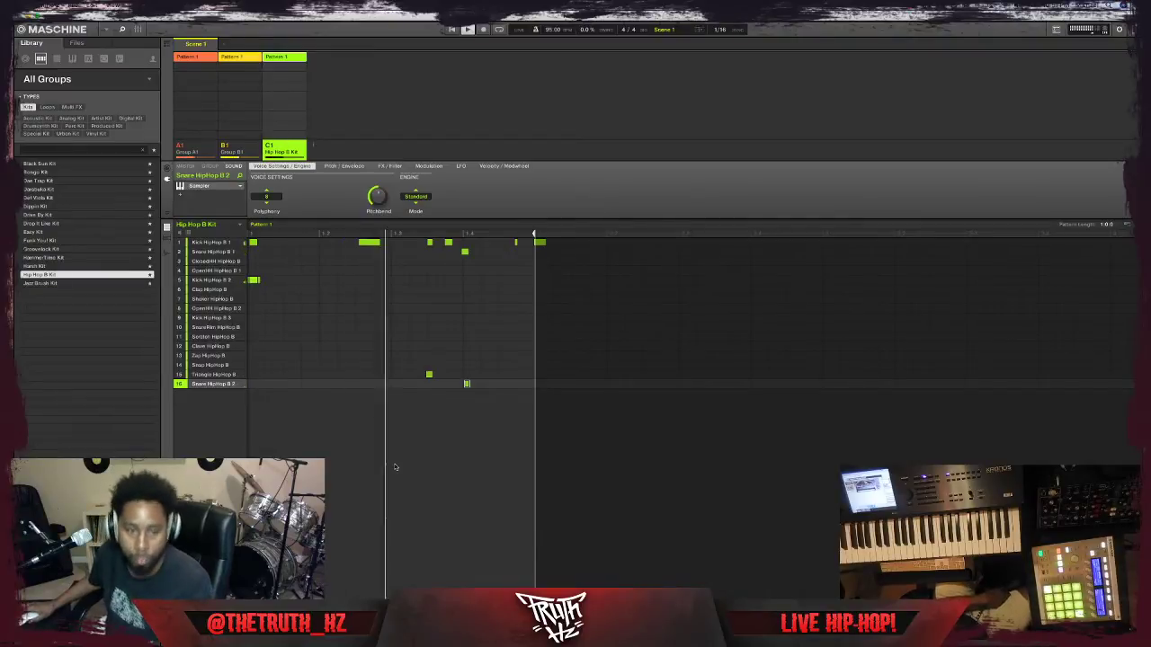
Clean up the Hip Hop B Kit pattern by deleting the extra Kick HipHop B 1 note at bar 2.
left_click(255, 282)
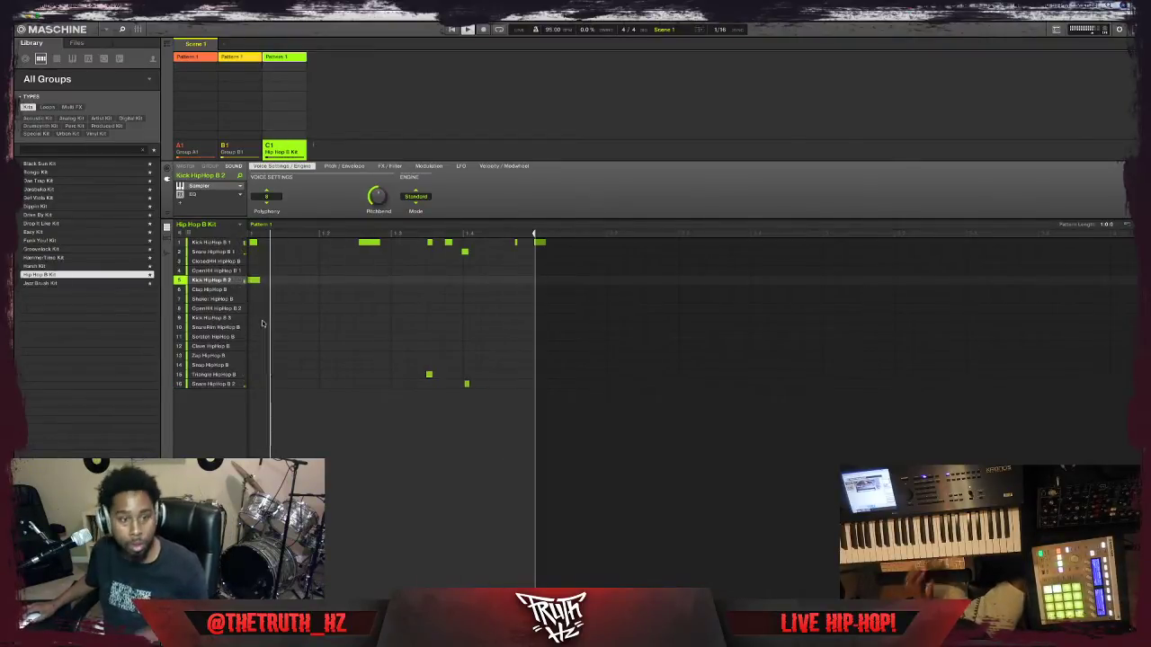
left_click(539, 243)
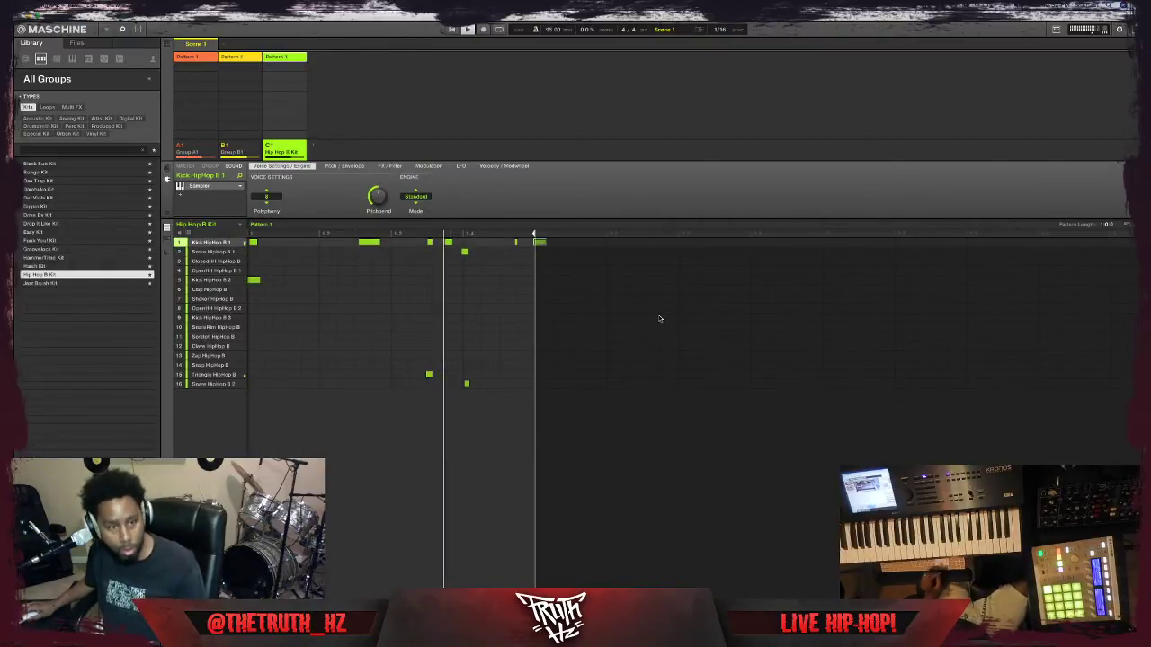
key("Delete")
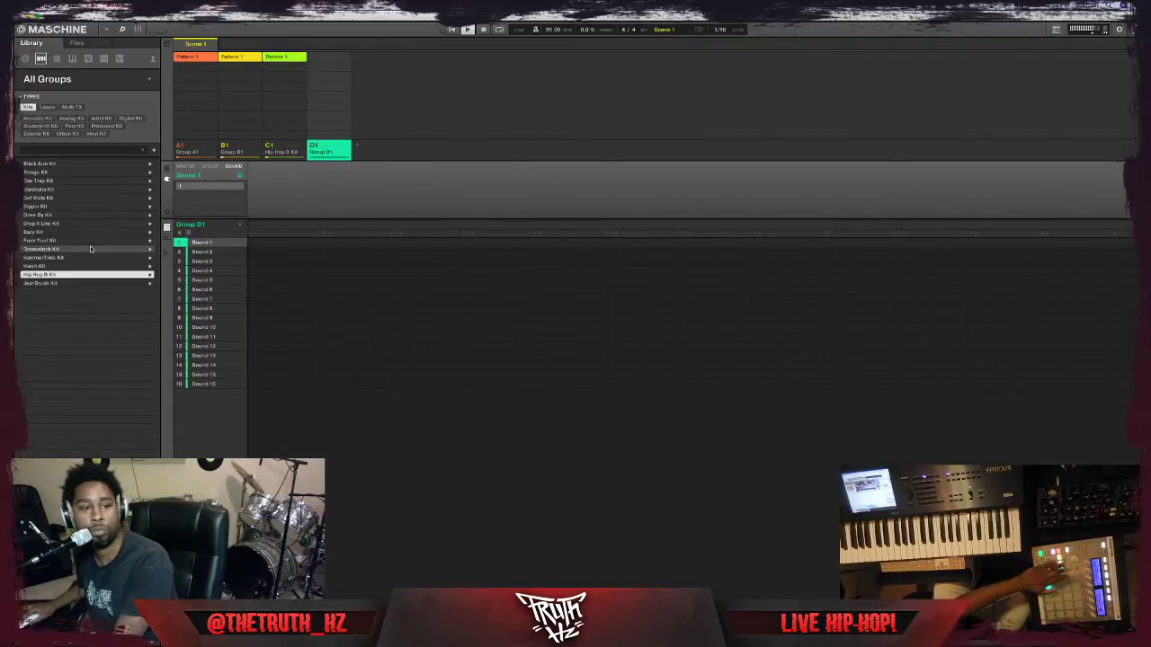
Browse the user groups and load the Maestro Rhythm King kit into a new group E1.
left_click(153, 61)
left_click(63, 142)
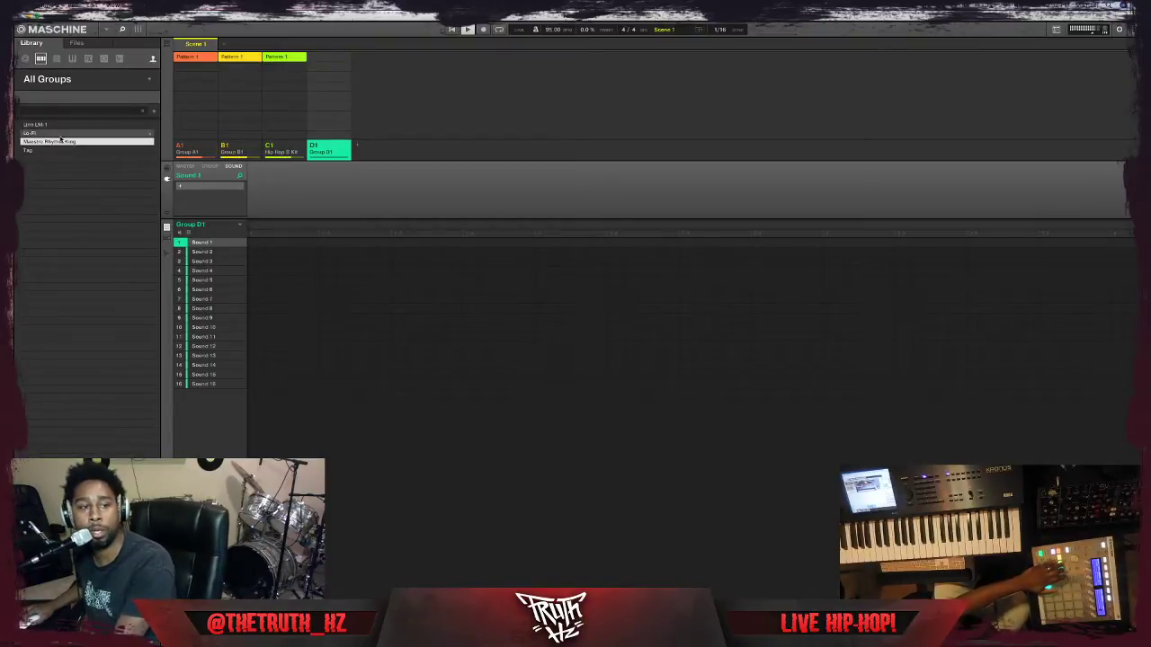
left_click_drag(49, 146, 390, 154)
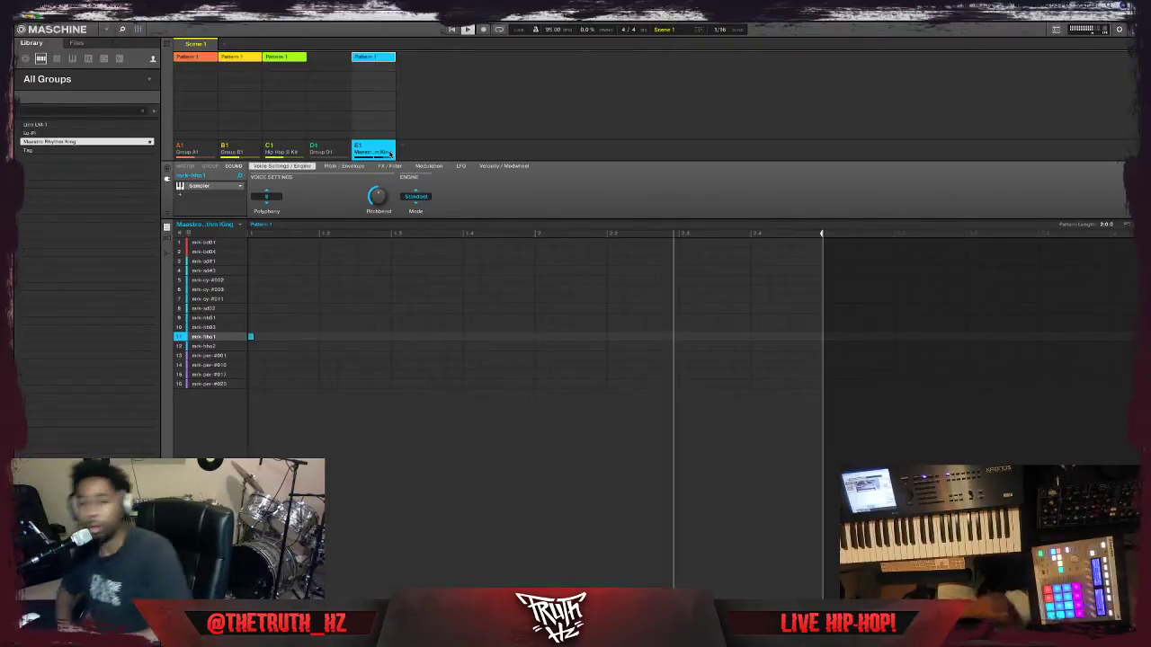
Add the internal Reverb effect to sound 11 of the Maestro Rhythm King kit, adjust its reverb time, and return to the Sampler.
left_click(180, 198)
mouse_move(216, 211)
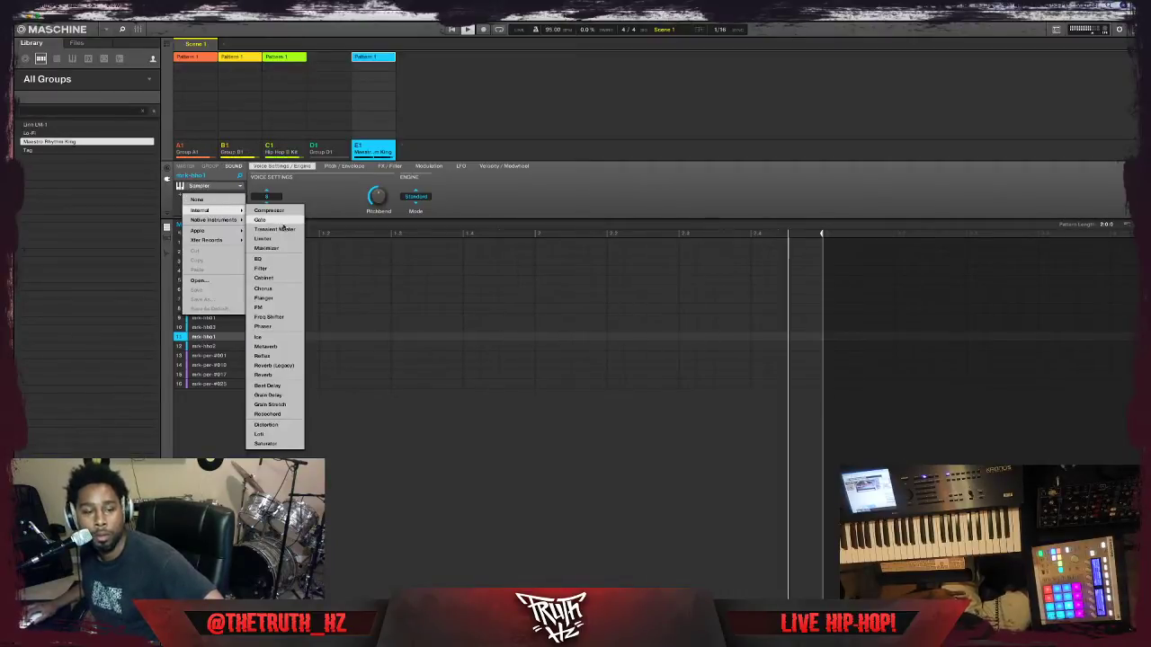
left_click(278, 376)
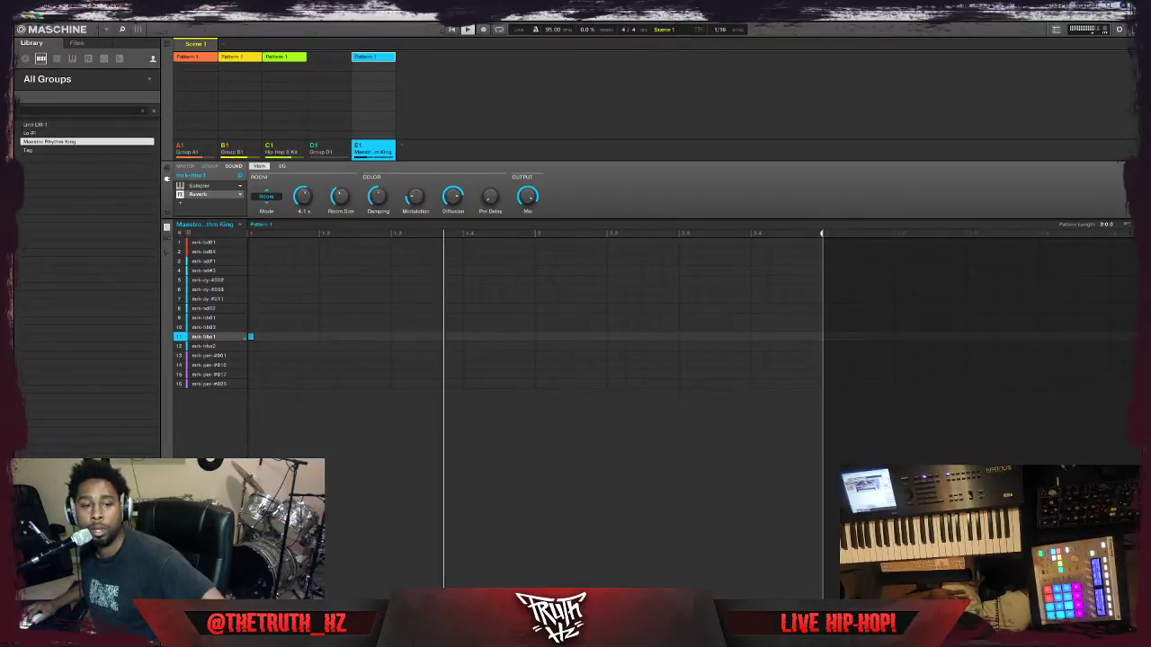
left_click_drag(307, 203, 308, 186)
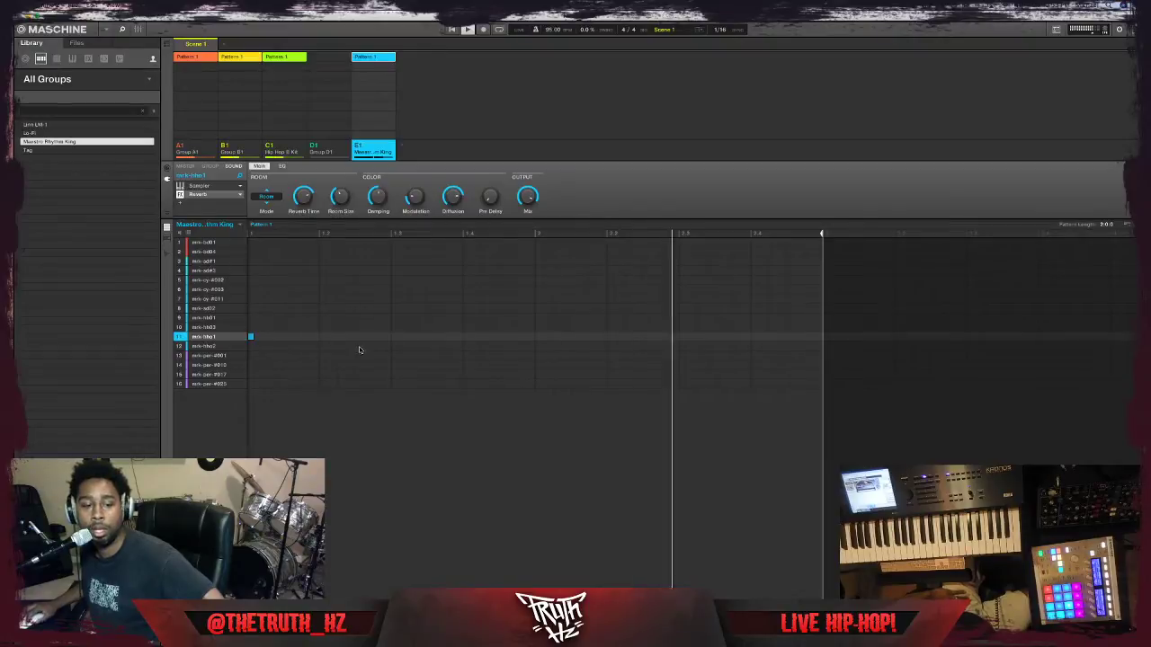
left_click(199, 185)
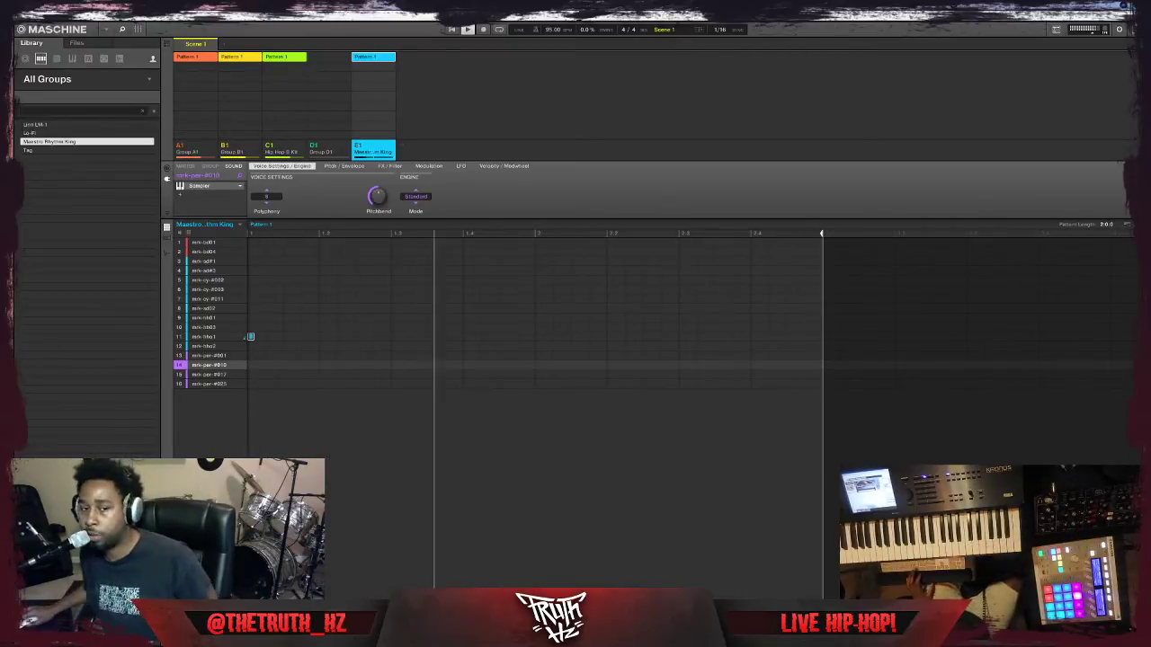
Stop playback and save the project as Sinnerman in the Projects folder.
key("space")
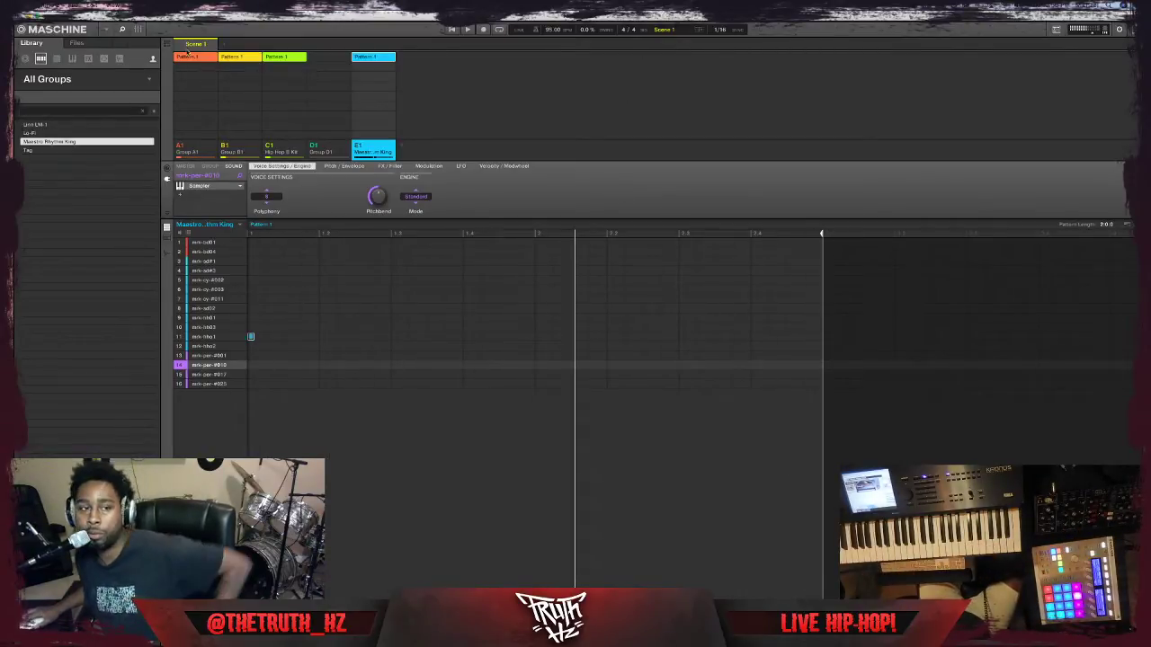
left_click(71, 6)
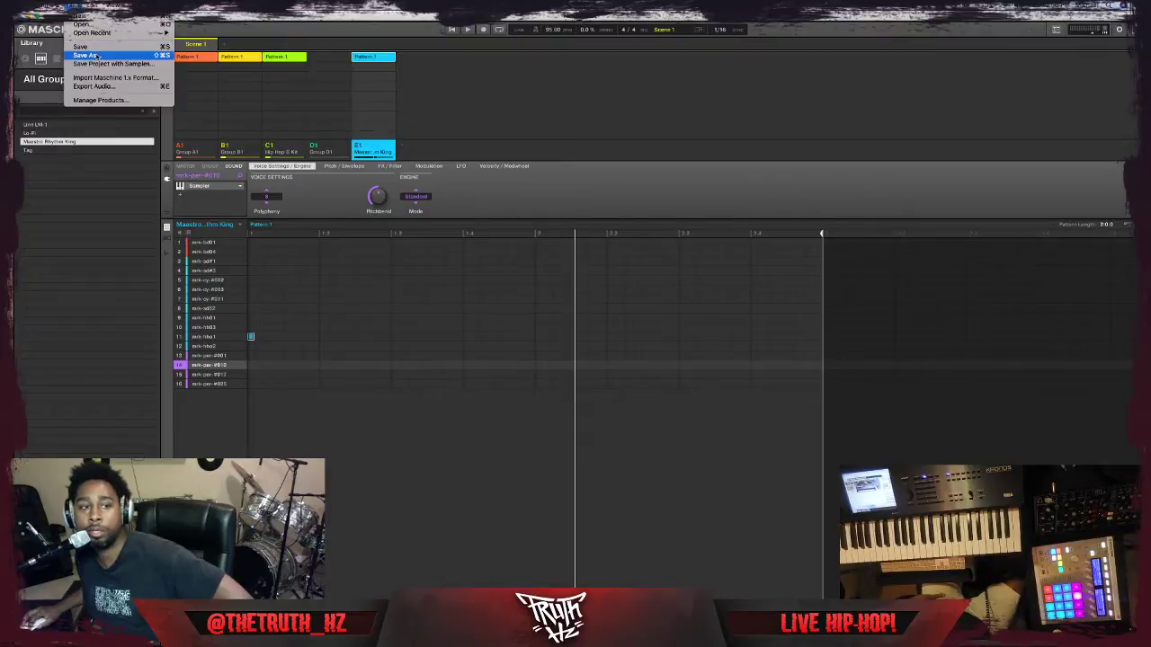
left_click(90, 55)
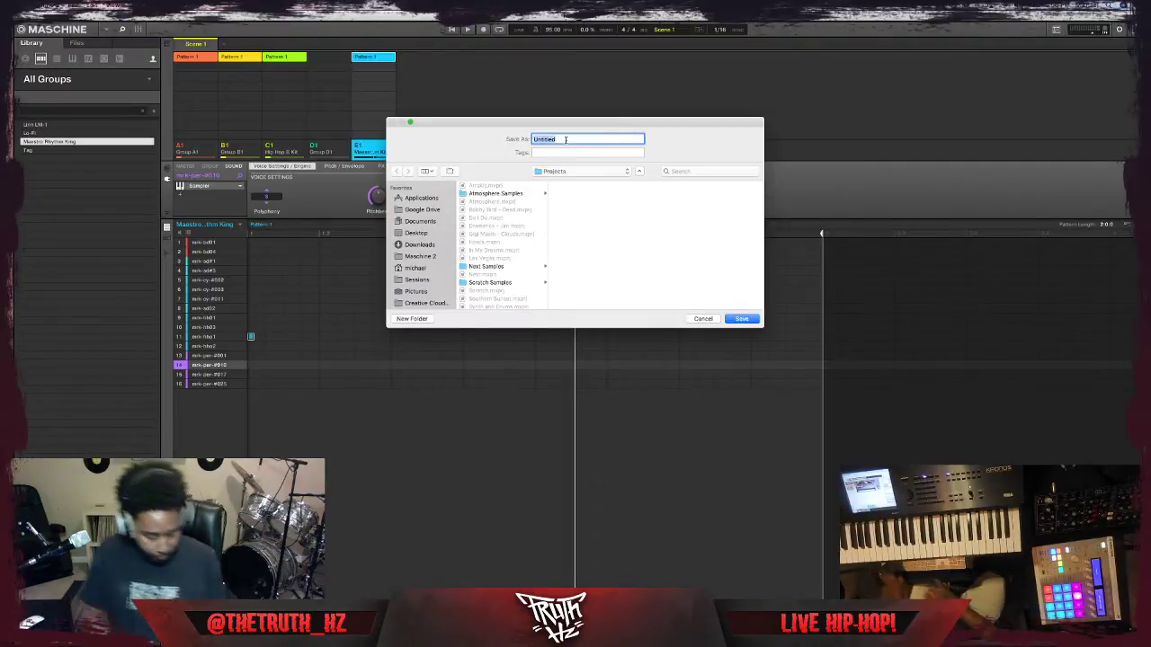
type("Sinnerman")
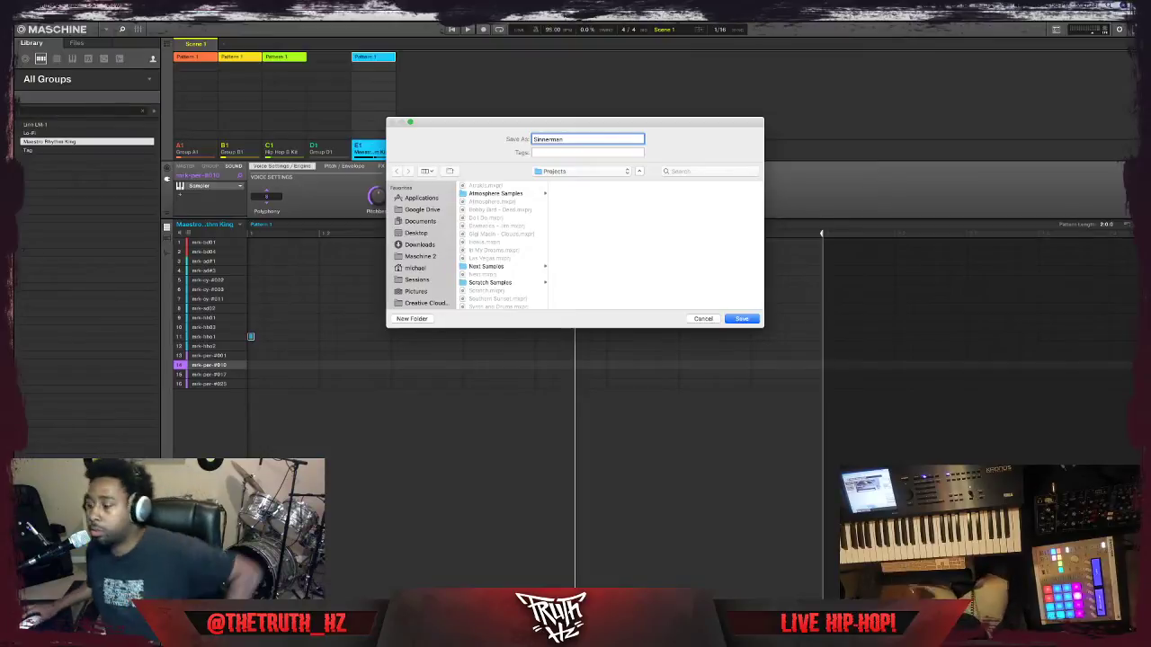
left_click(736, 318)
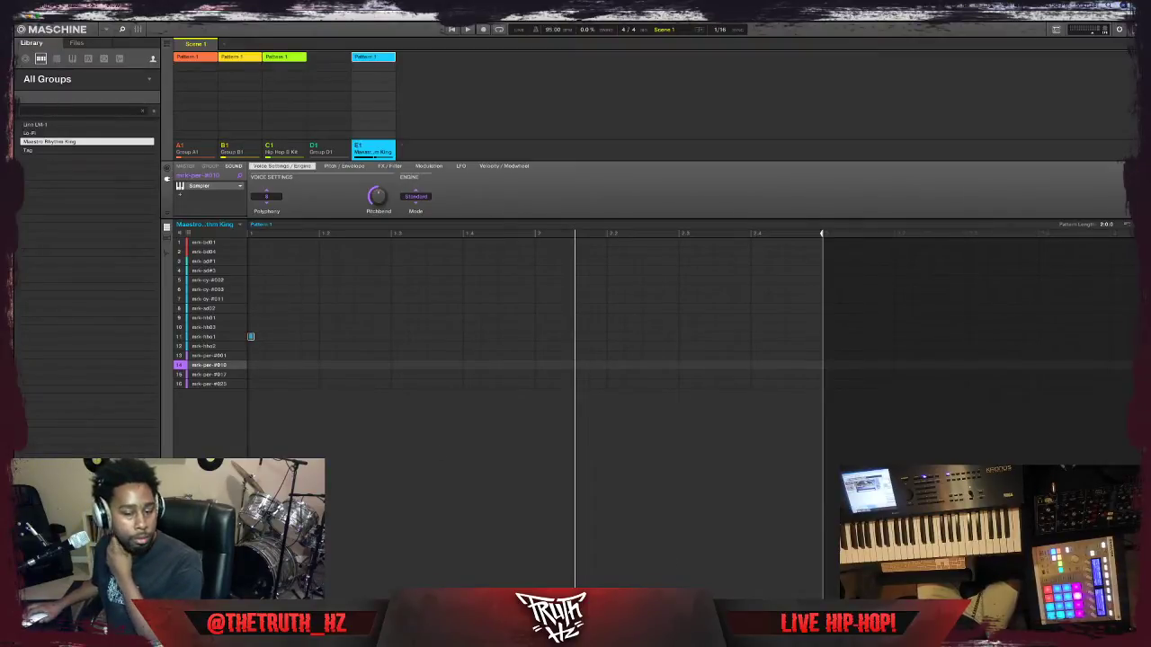
Quit Maschine and switch to Pro Tools.
left_click(50, 29)
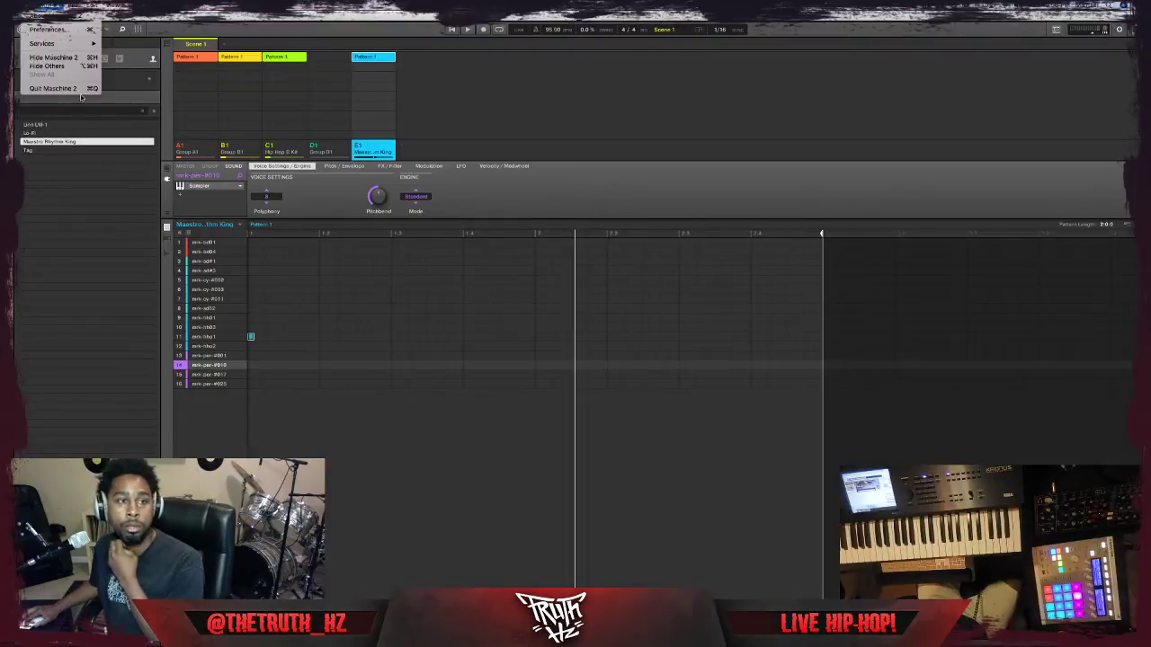
left_click(78, 88)
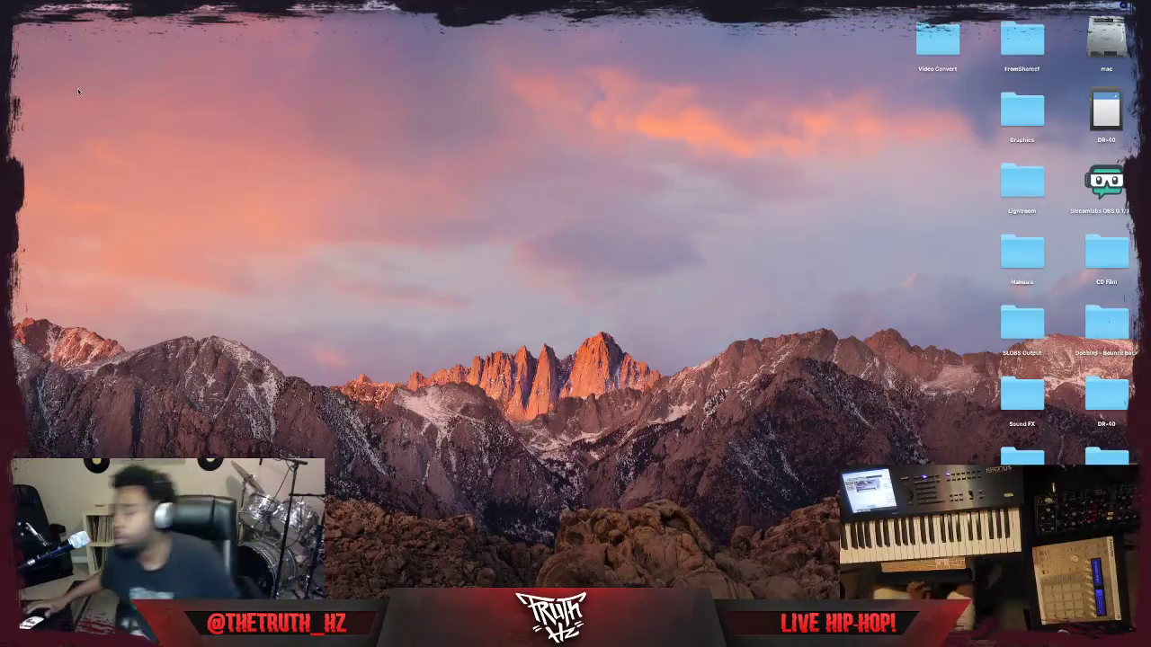
mouse_move(518, 597)
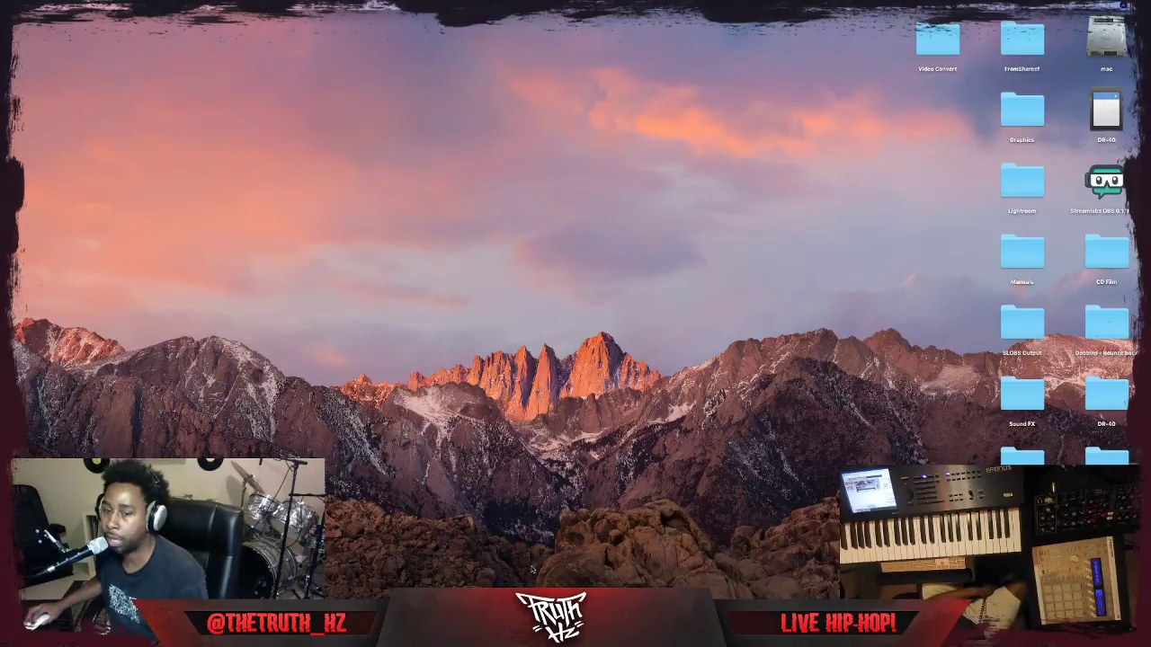
mouse_move(577, 594)
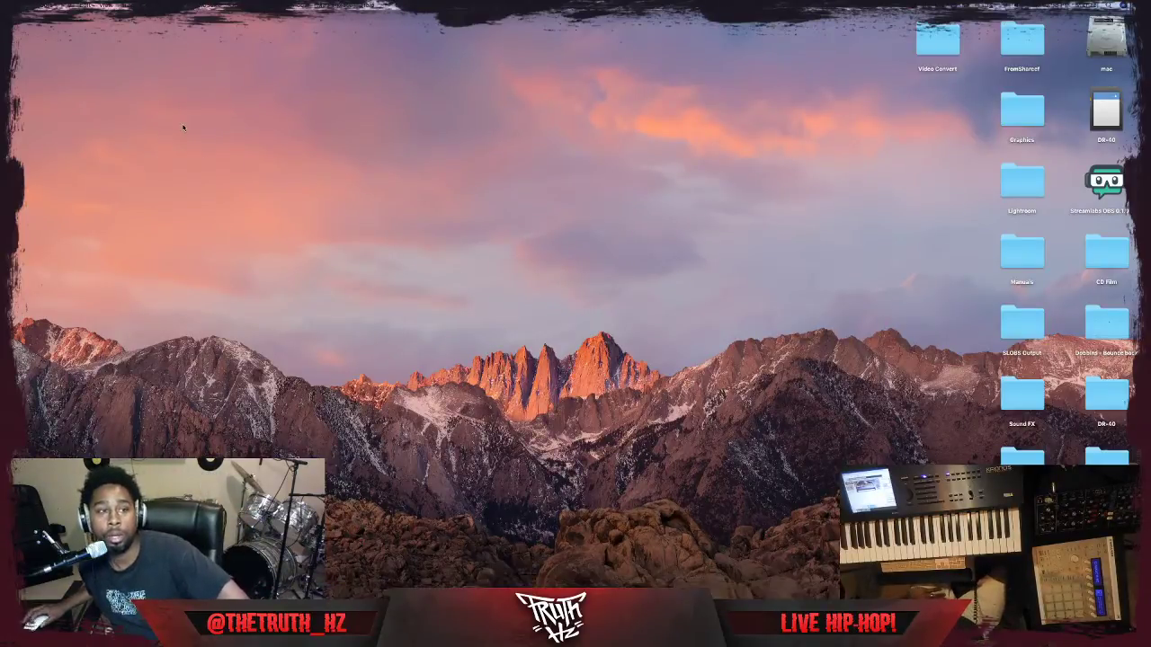
Create a locally stored session named Sinnerman from The Word template.
left_click(83, 5)
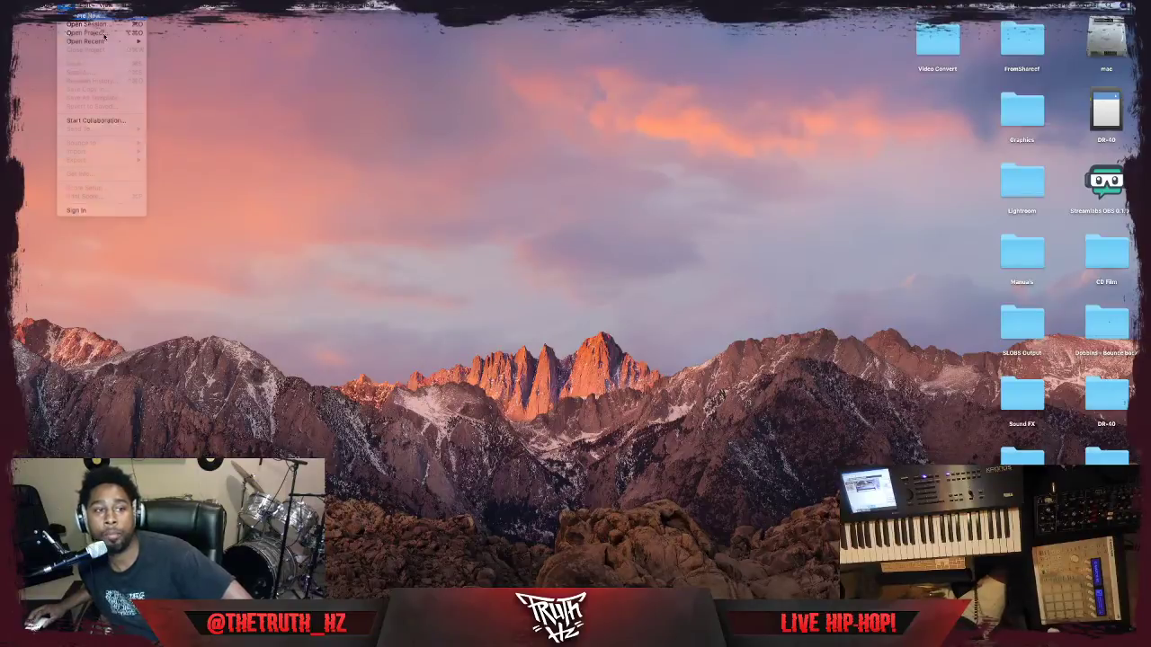
left_click(104, 36)
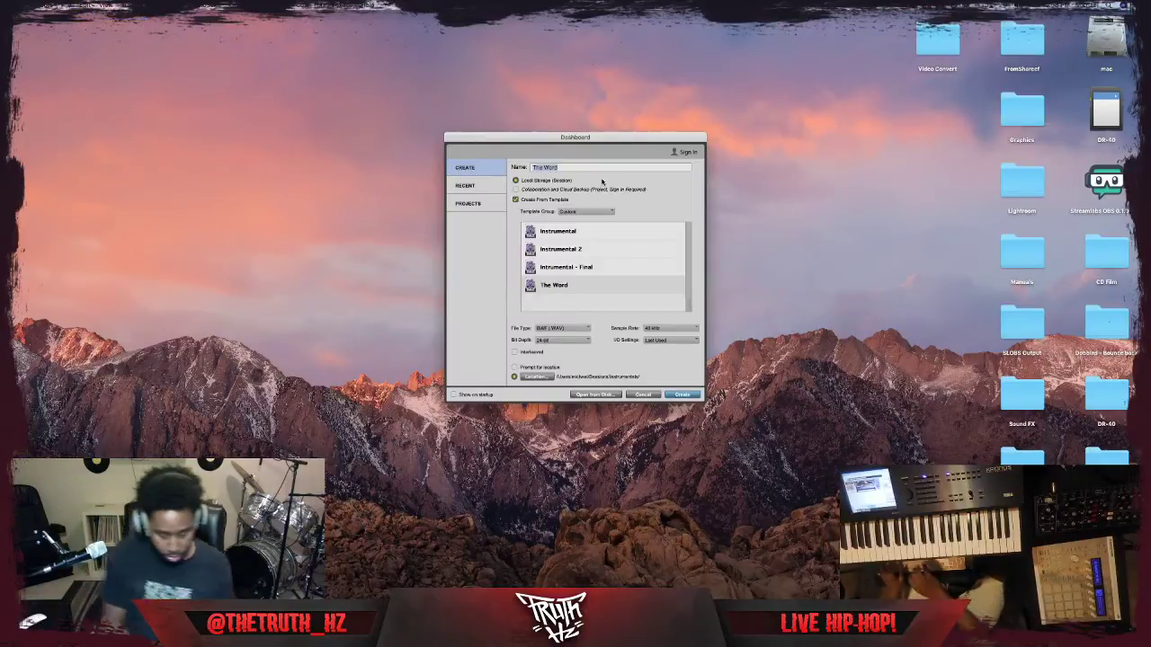
type("Simm")
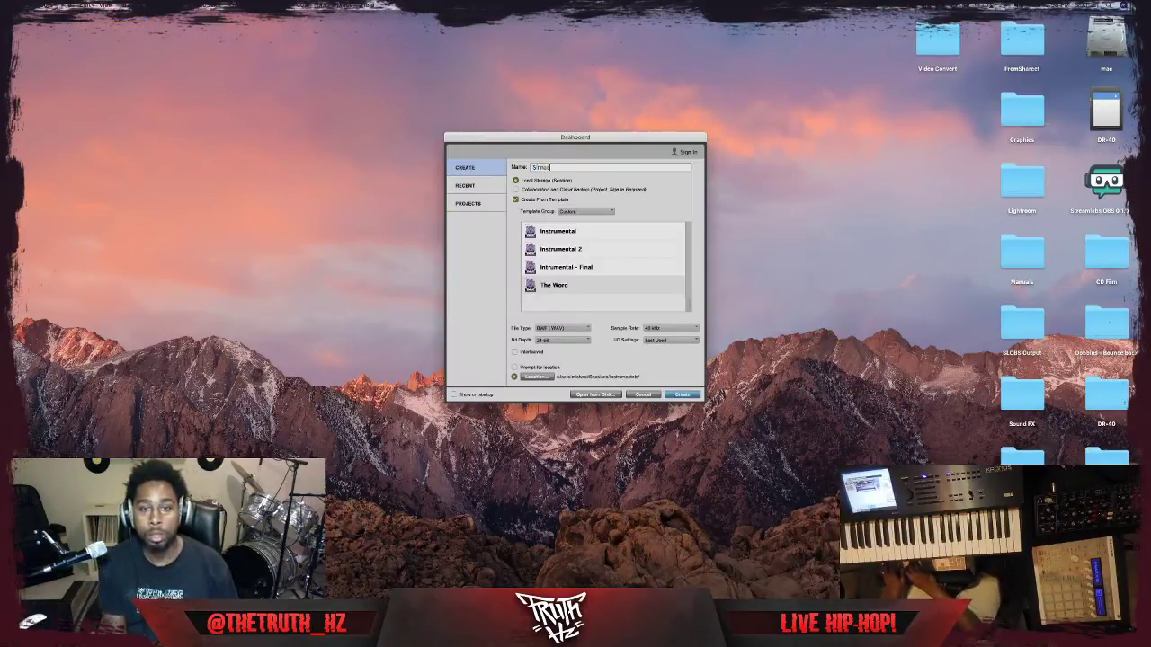
type("erman")
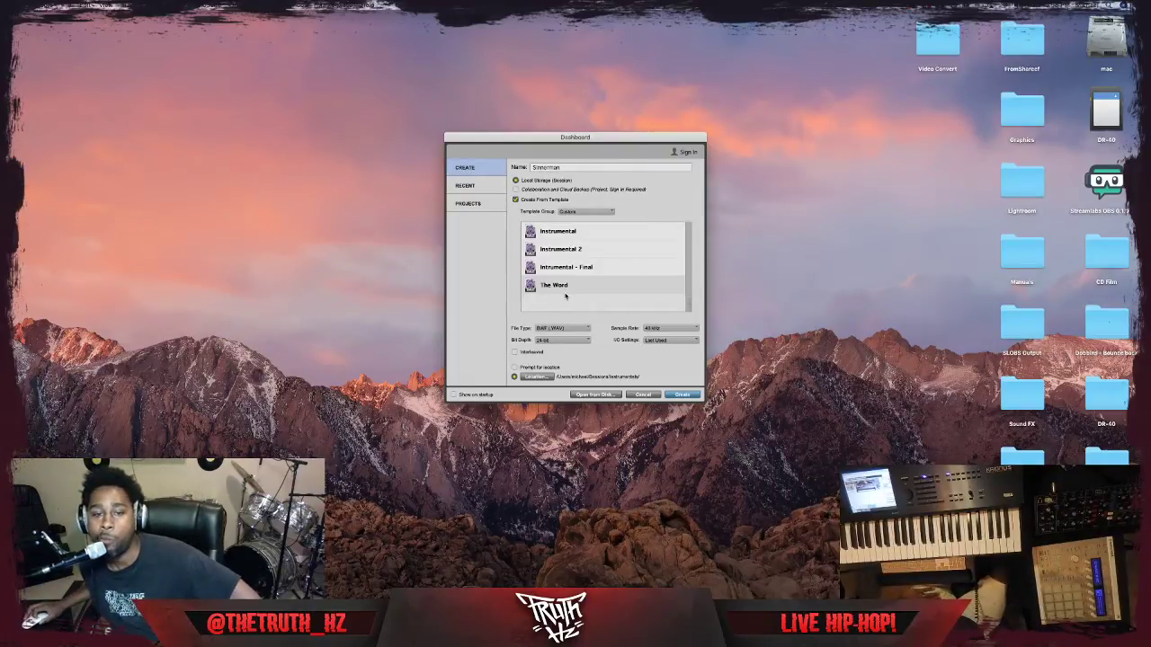
left_click(680, 395)
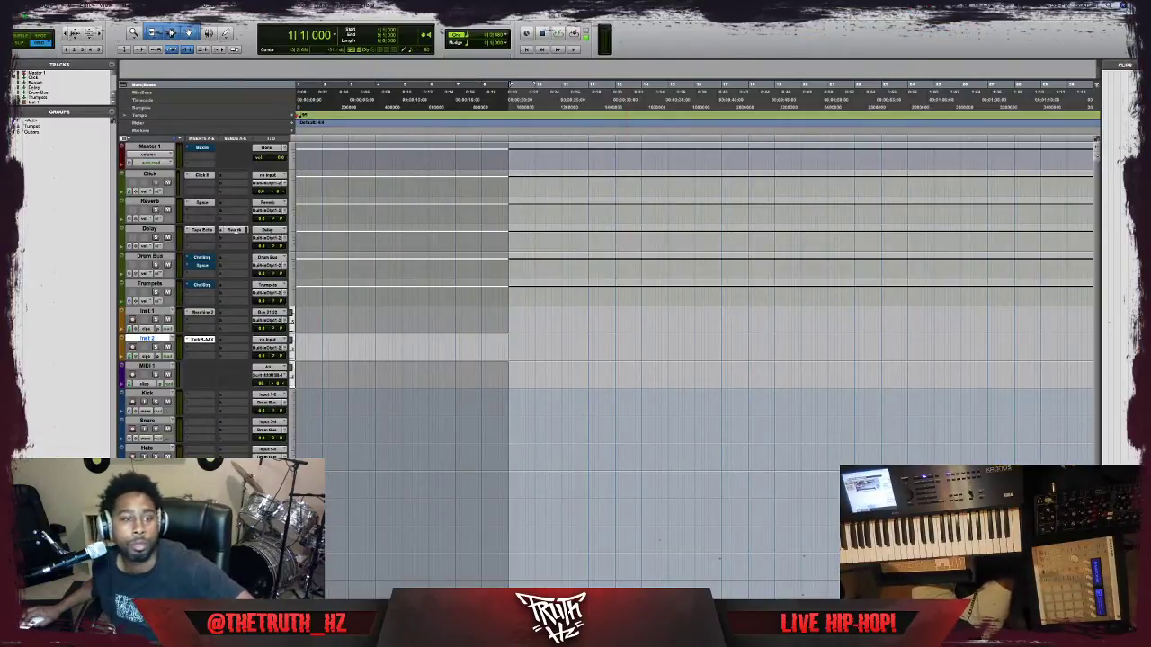
Select the Inst 1 track holding the Maschine 2 plug-in and edit the tempo event at the start of the session.
left_click(152, 311)
left_click(191, 314)
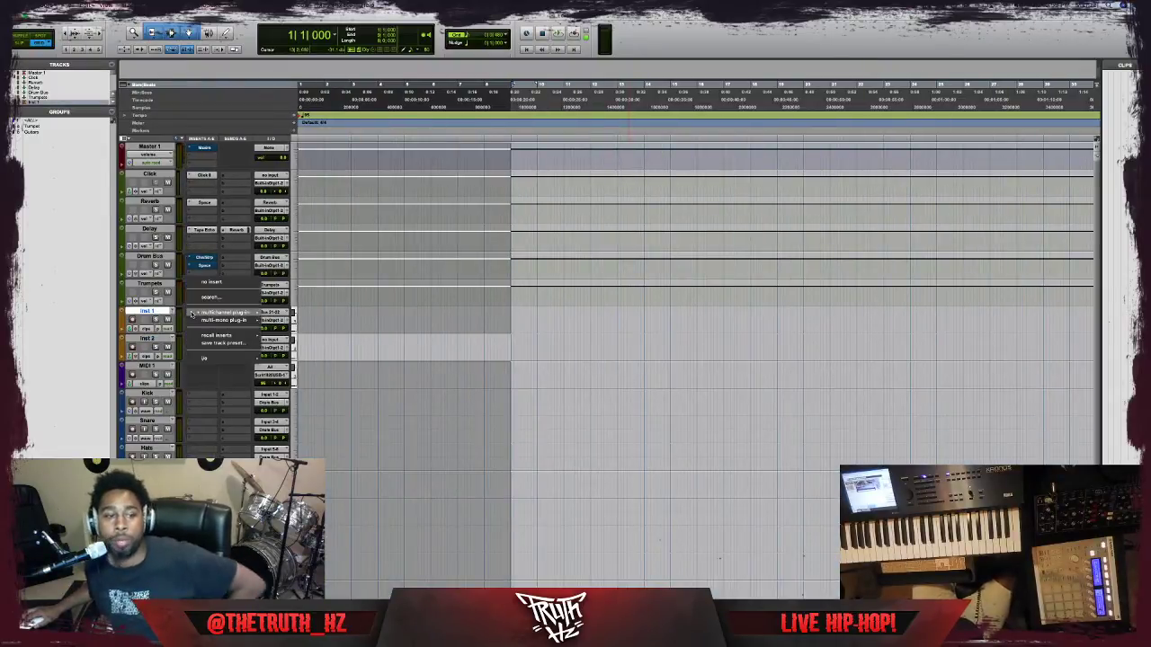
left_click(146, 311)
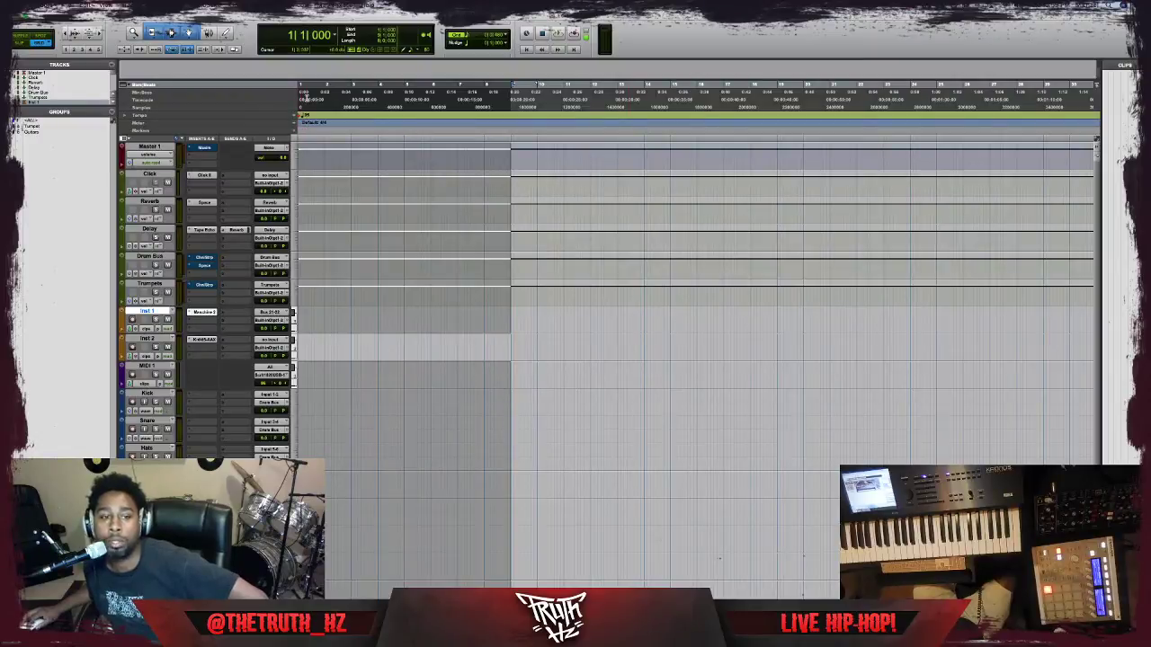
left_click(298, 116)
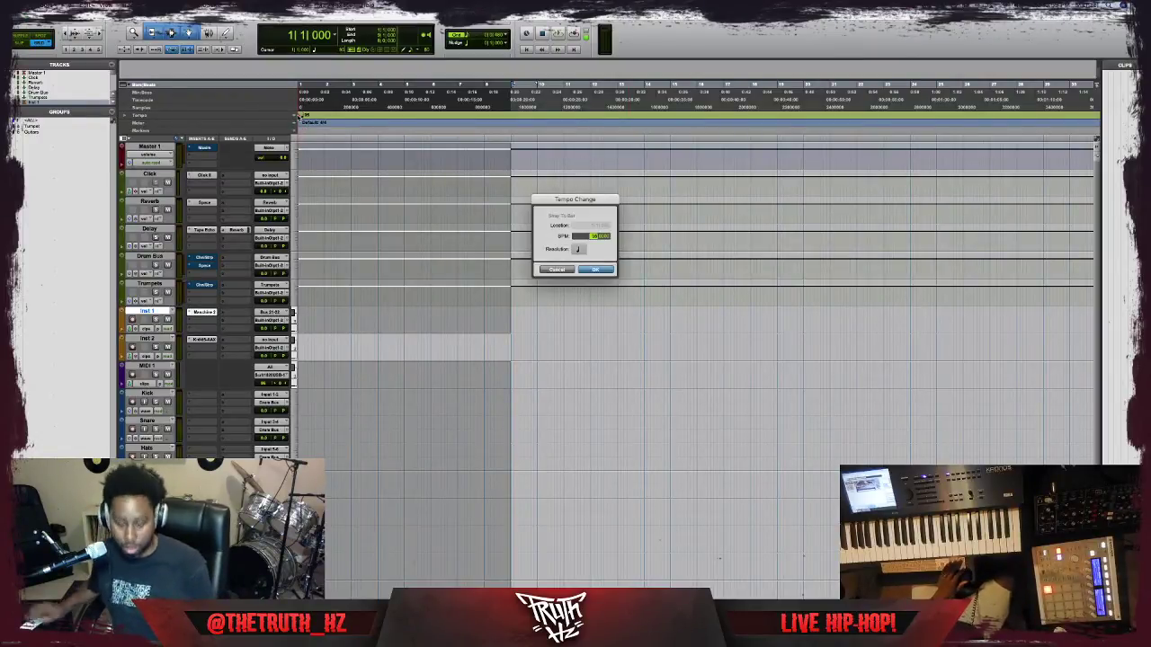
key("Return")
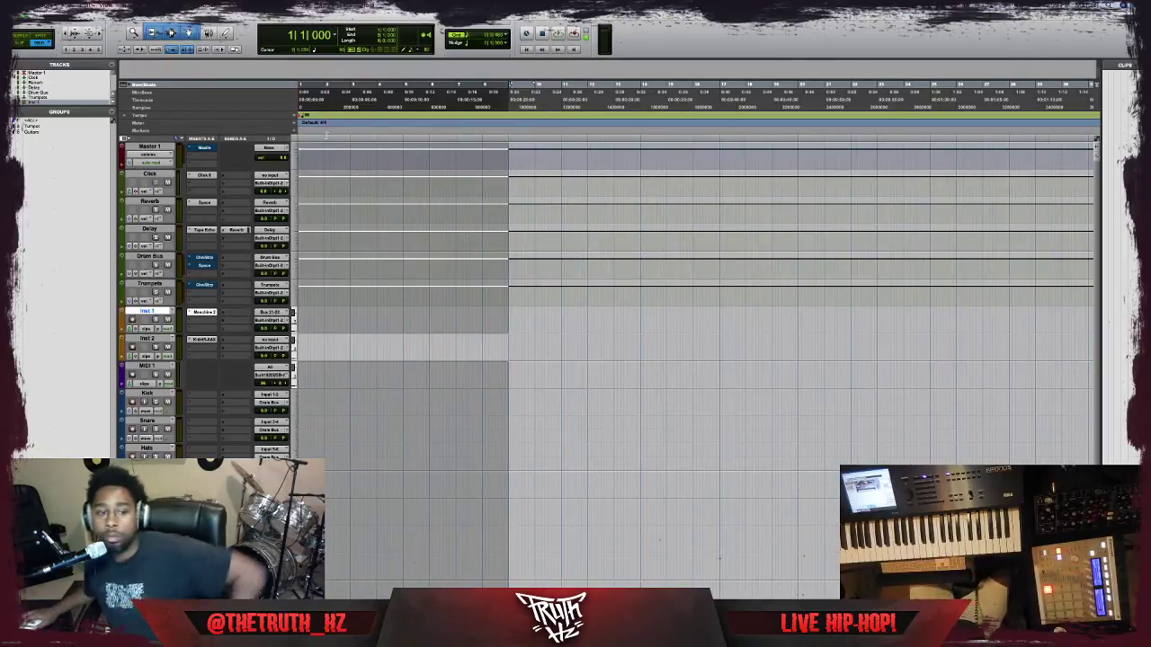
Open the Maschine 2 plug-in on the Inst 1 track and load the recent Sinnerman project into it.
left_click(211, 315)
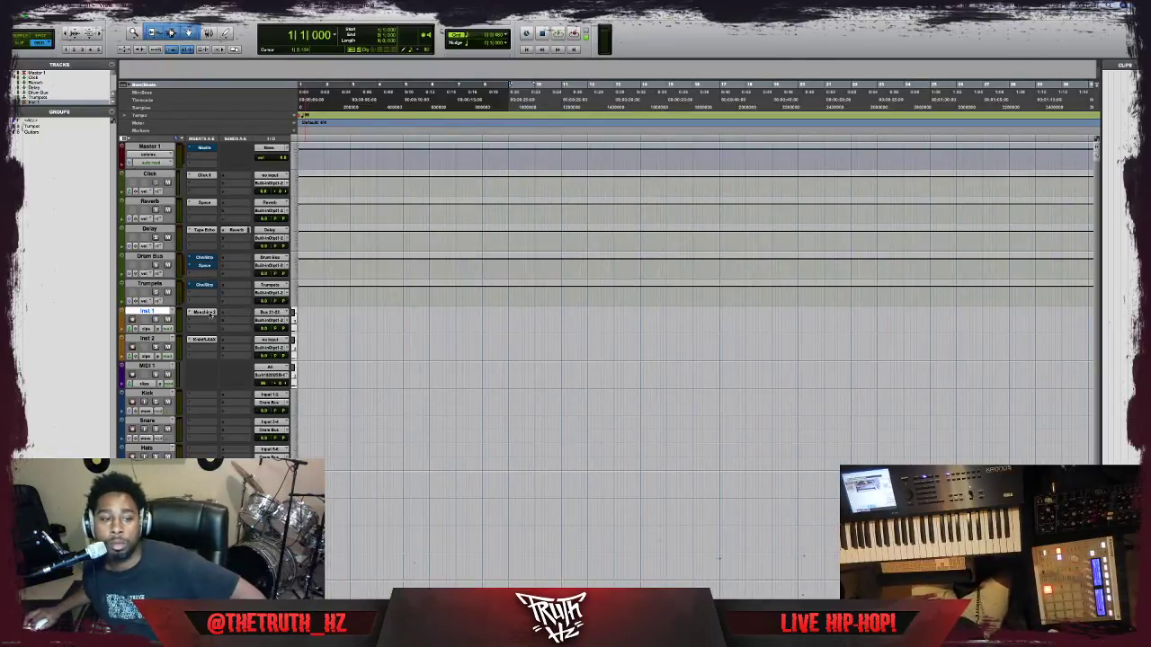
left_click_drag(69, 258, 452, 232)
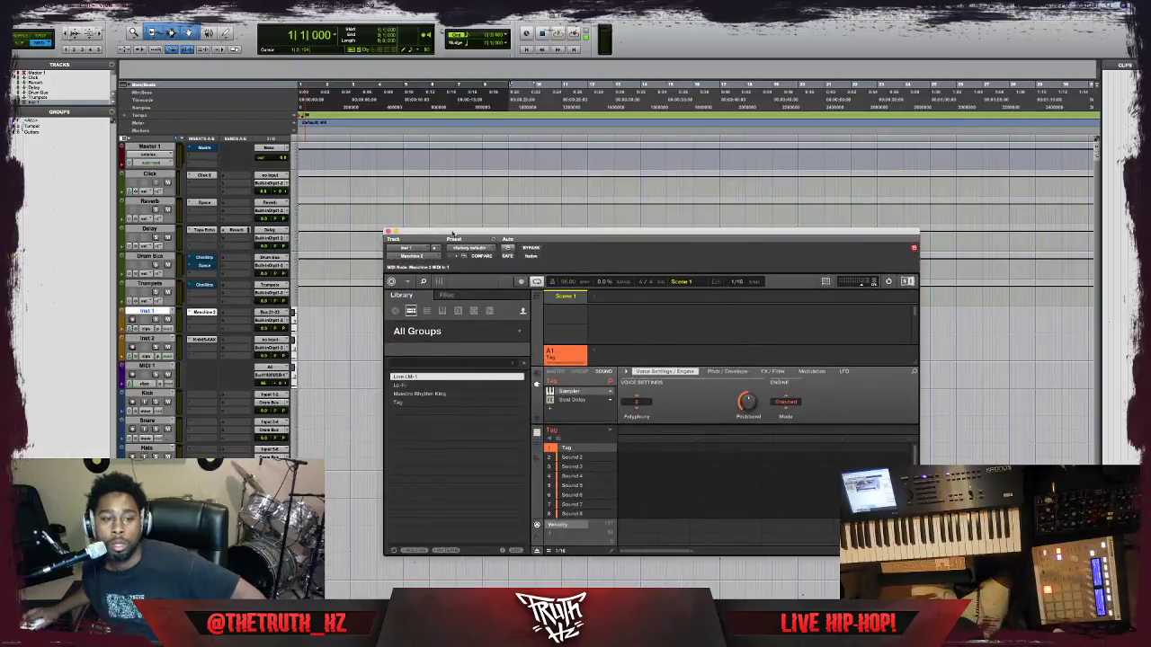
left_click(64, 7)
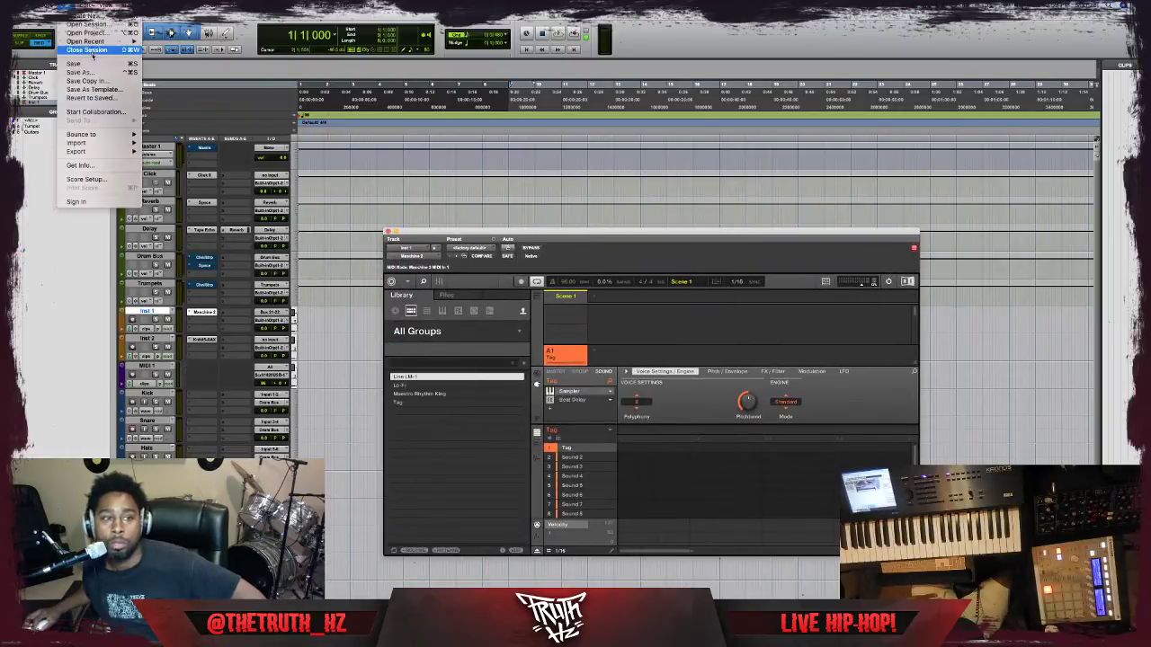
left_click(437, 228)
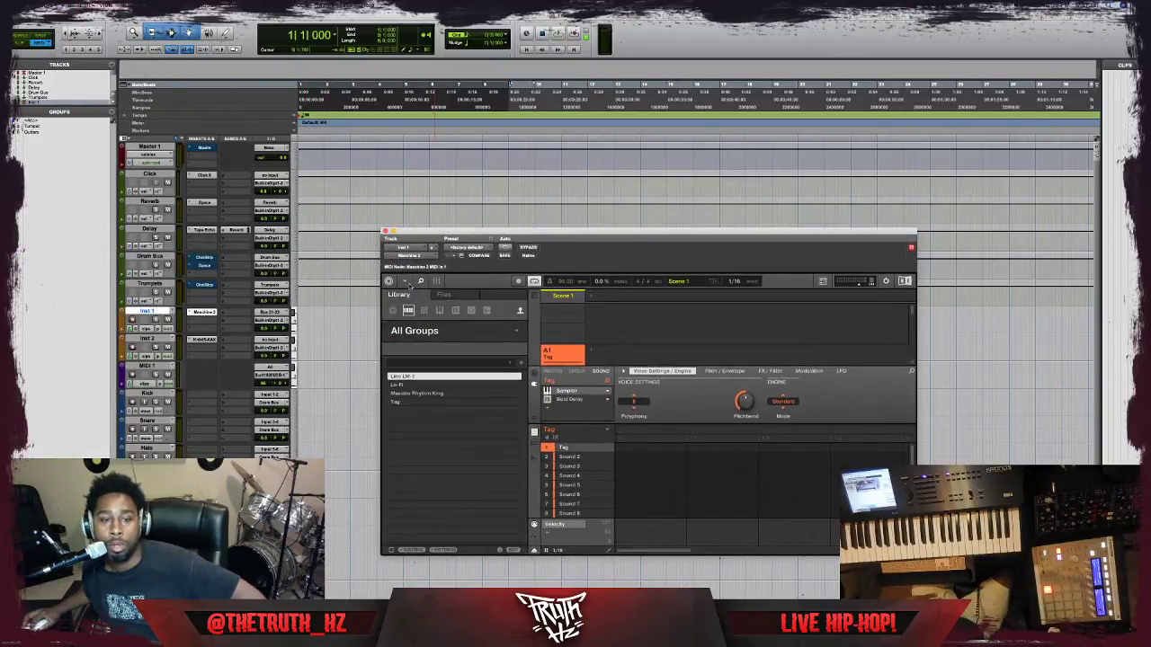
left_click(405, 281)
mouse_move(421, 294)
mouse_move(504, 314)
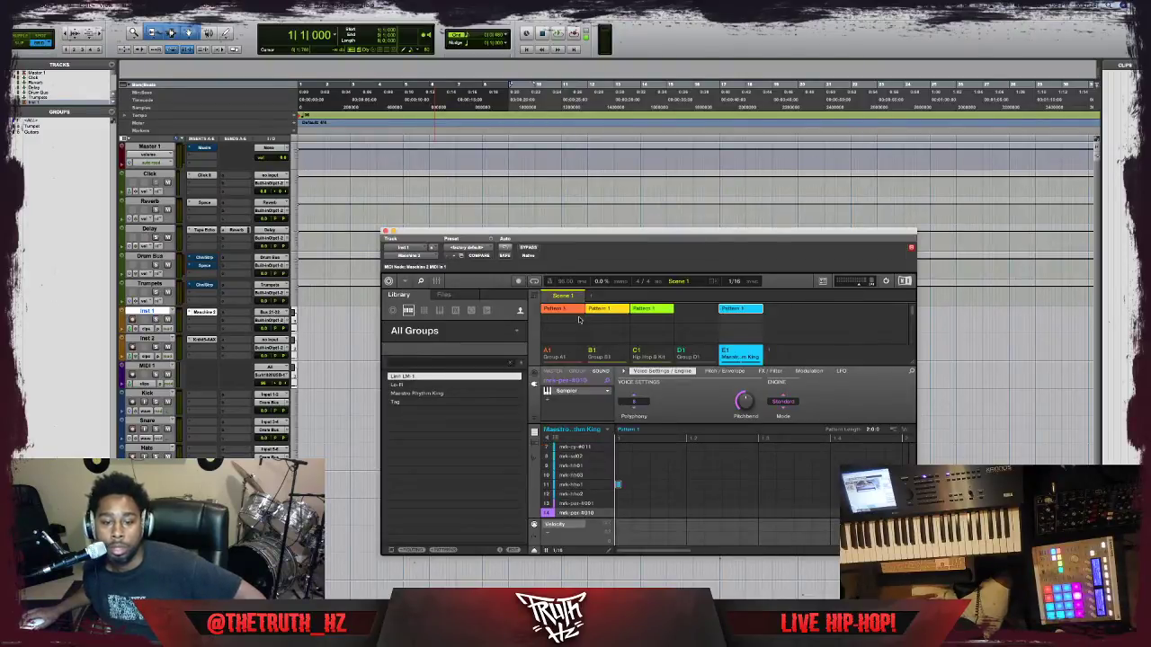
Start playback with the plug-in window closed and route the Master 1 track's output to stereo Output 1-2.
key("space")
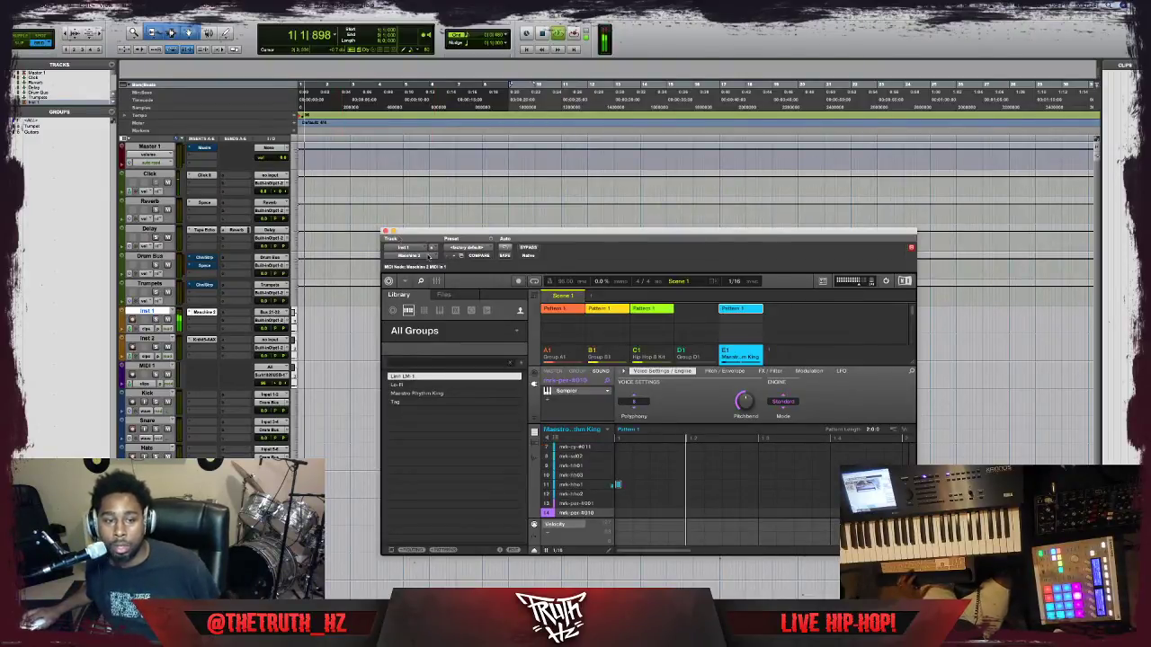
left_click(385, 231)
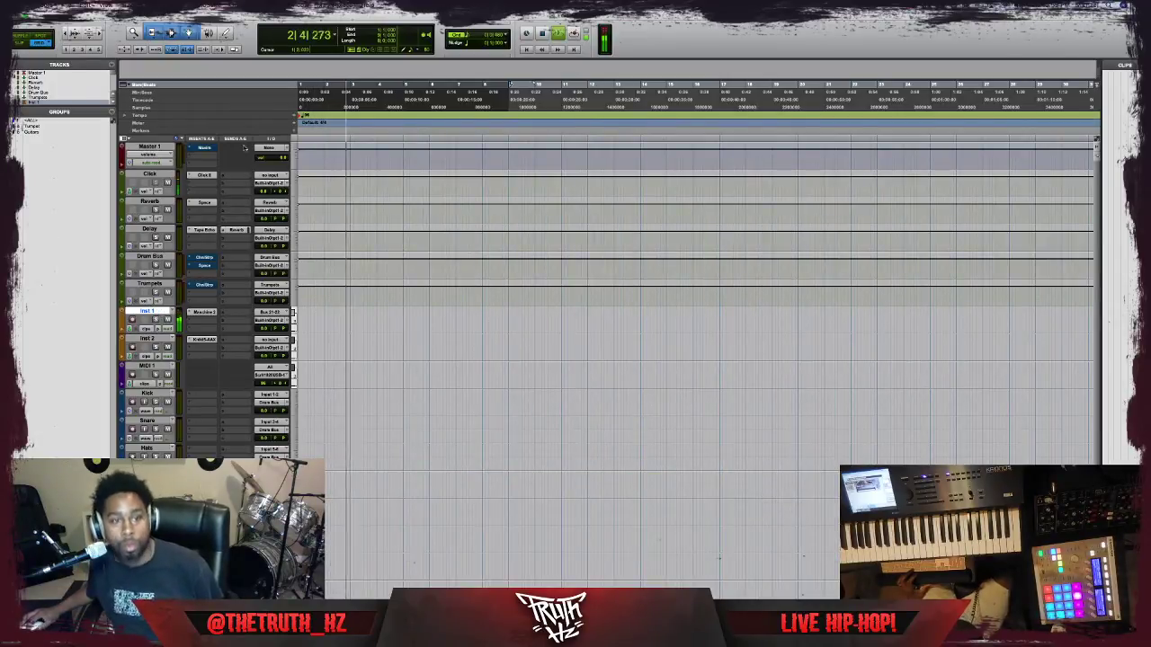
left_click(271, 148)
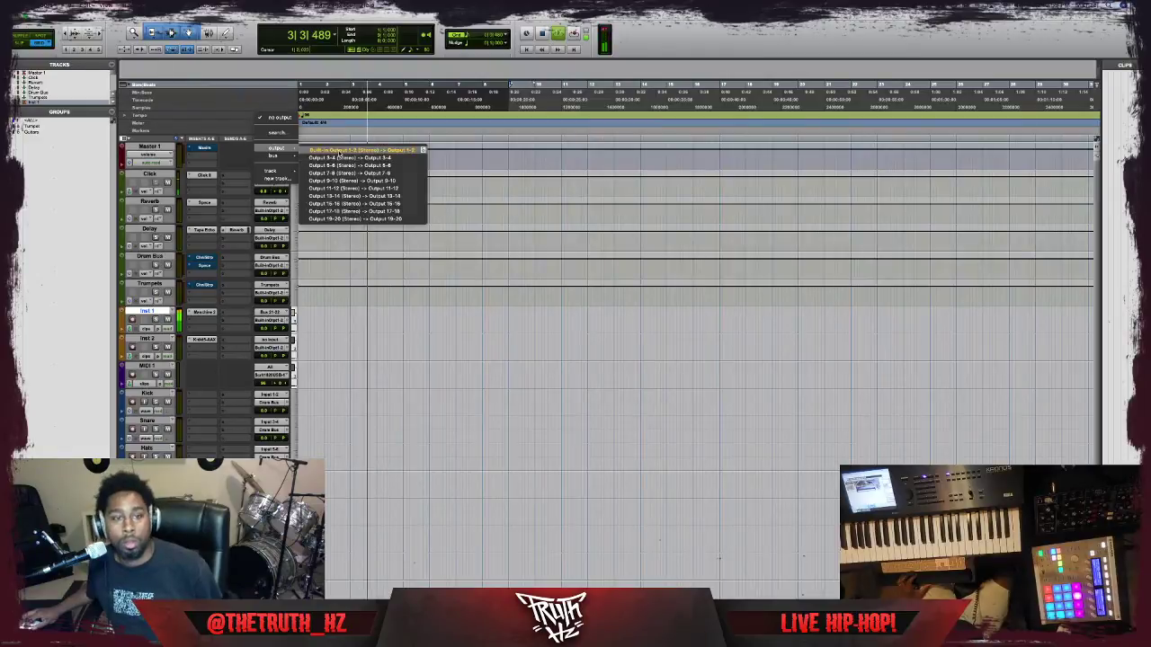
left_click(339, 151)
key("space")
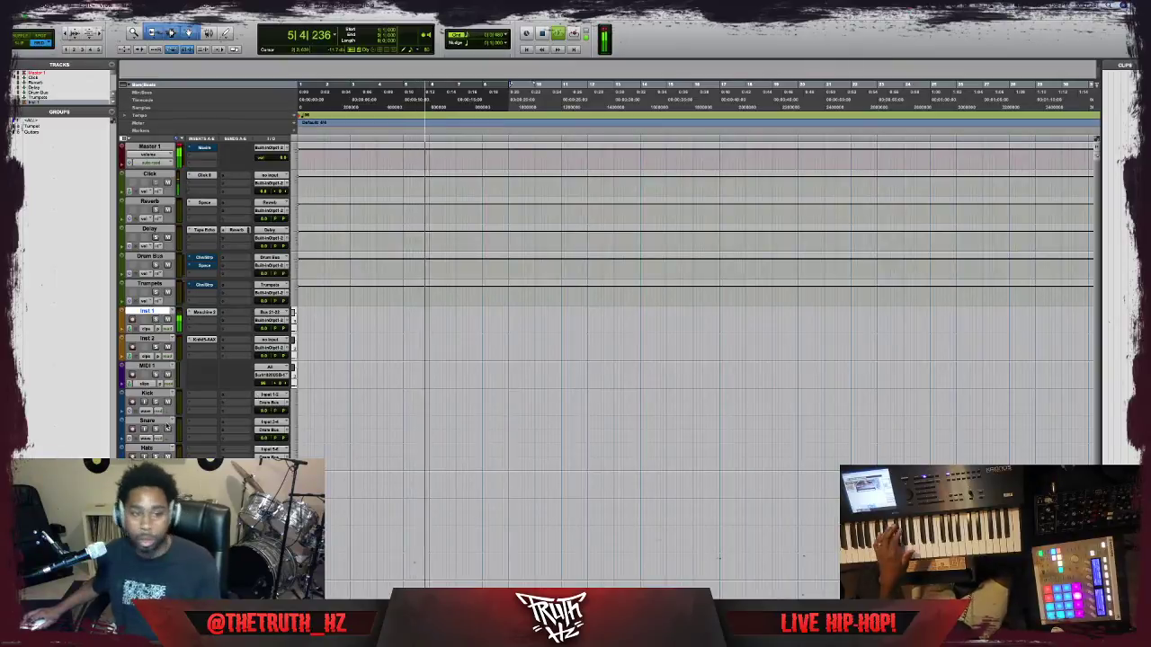
Record-enable the MIDI 1 track and route its MIDI output to the predefined Scarlett 18i20 USB port.
left_click(146, 366)
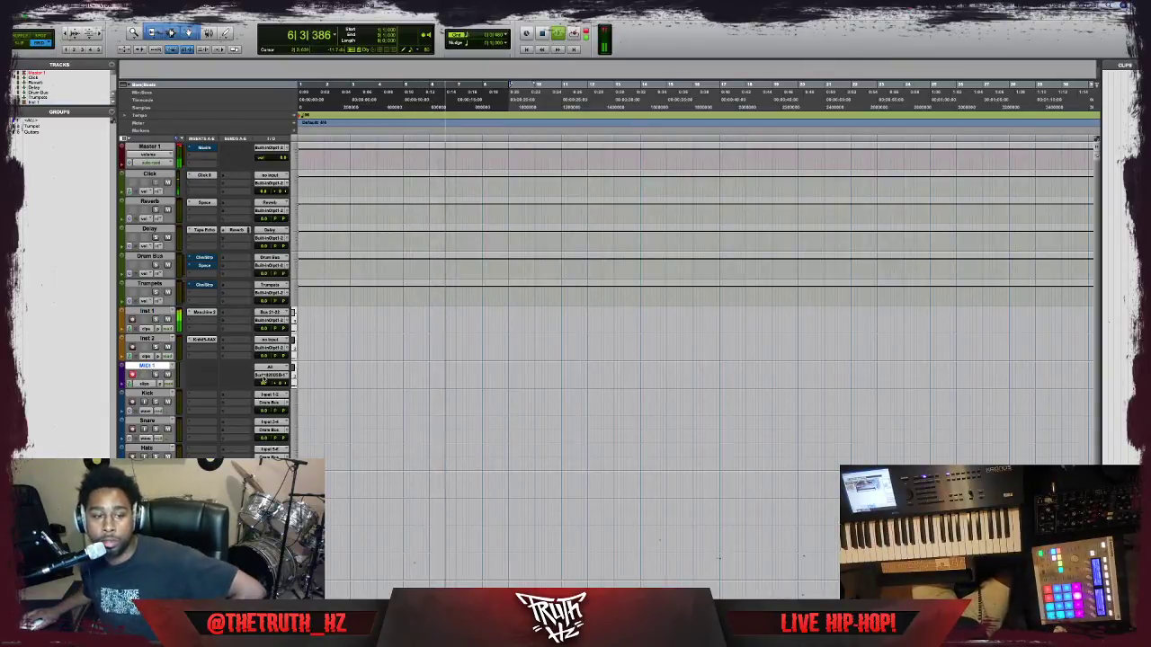
left_click(269, 368)
mouse_move(311, 376)
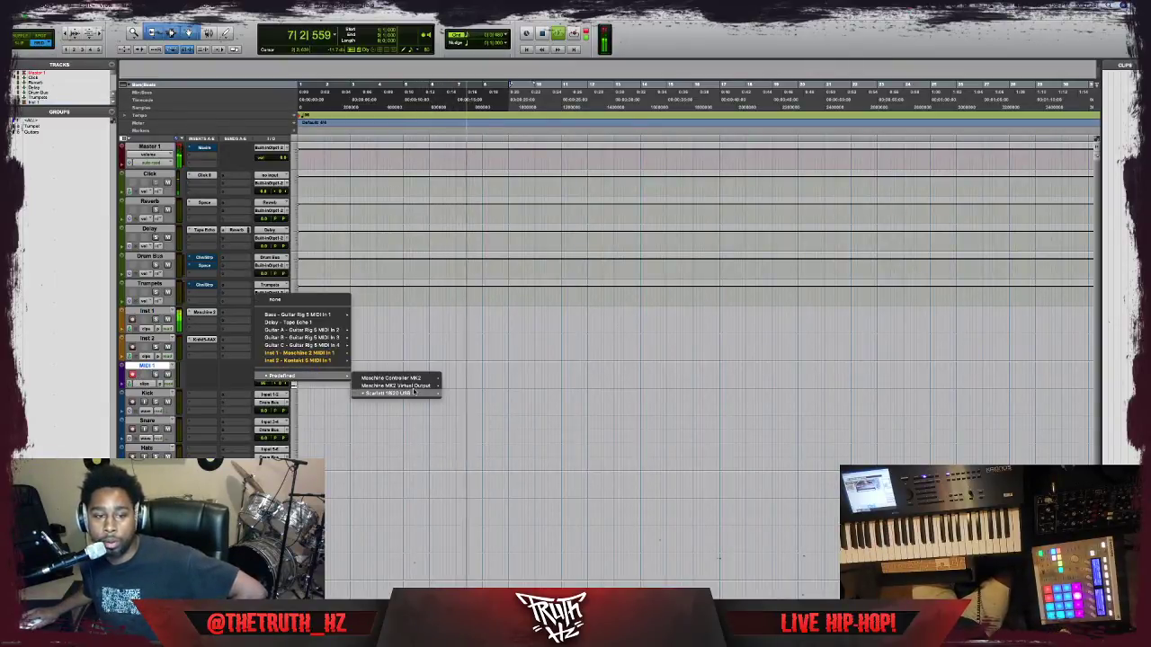
mouse_move(396, 393)
left_click(463, 403)
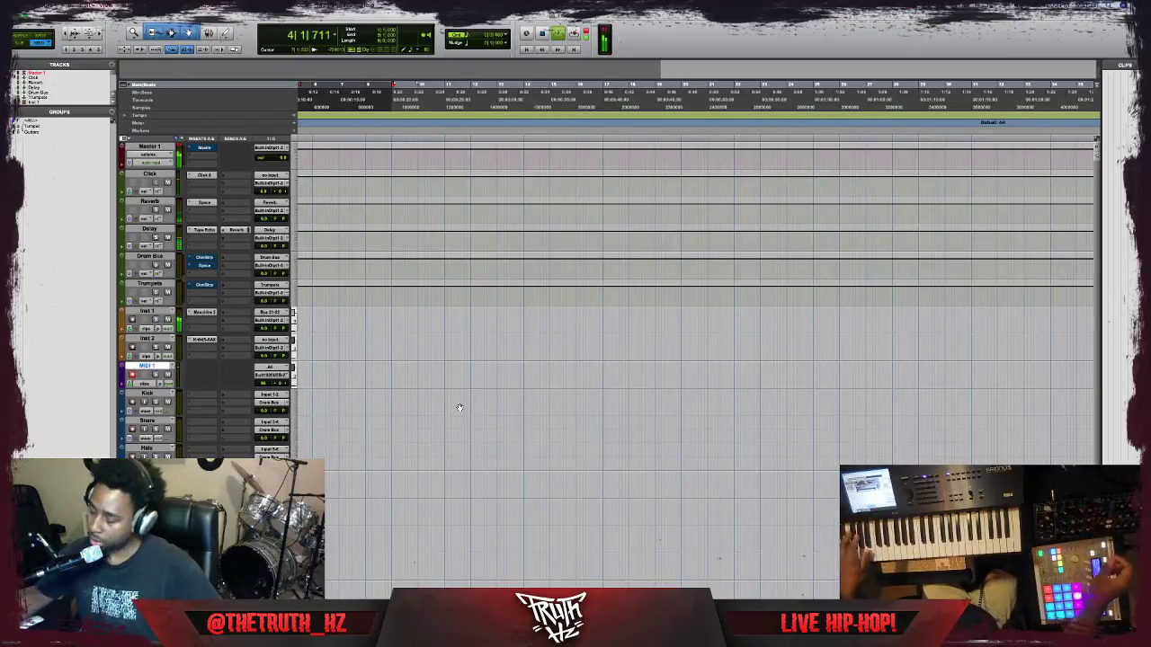
Select the Synth track and mute its Reverb and Delay sends.
scroll(208, 308, "down", 5)
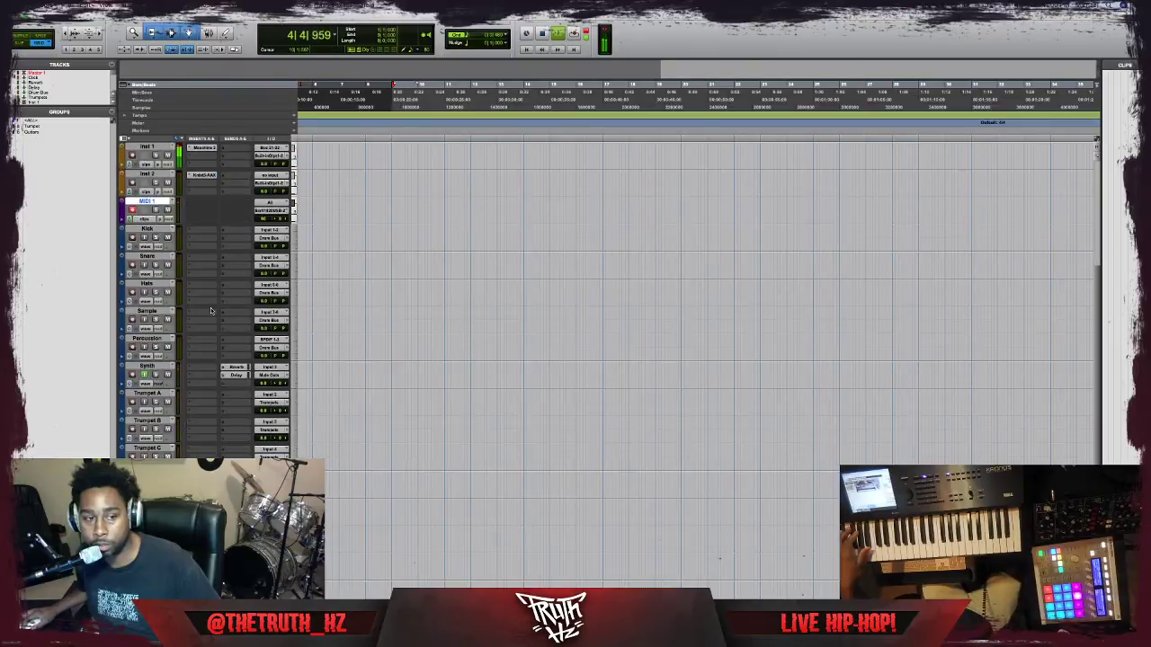
left_click(147, 366)
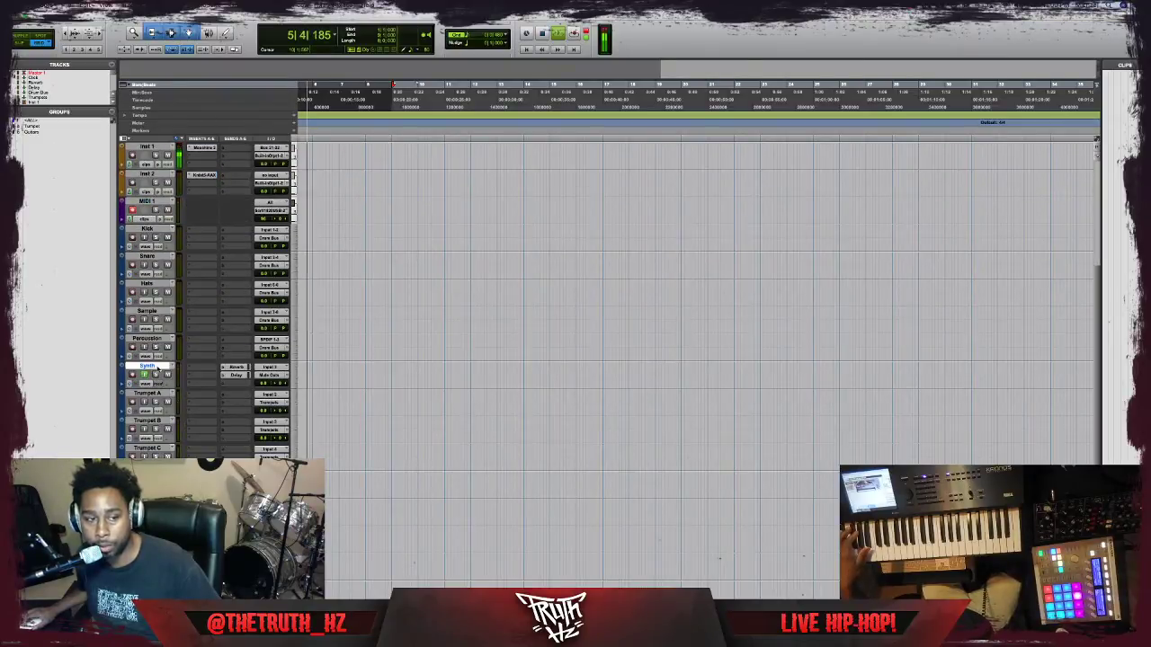
left_click(241, 376, "super")
left_click(239, 367, "super")
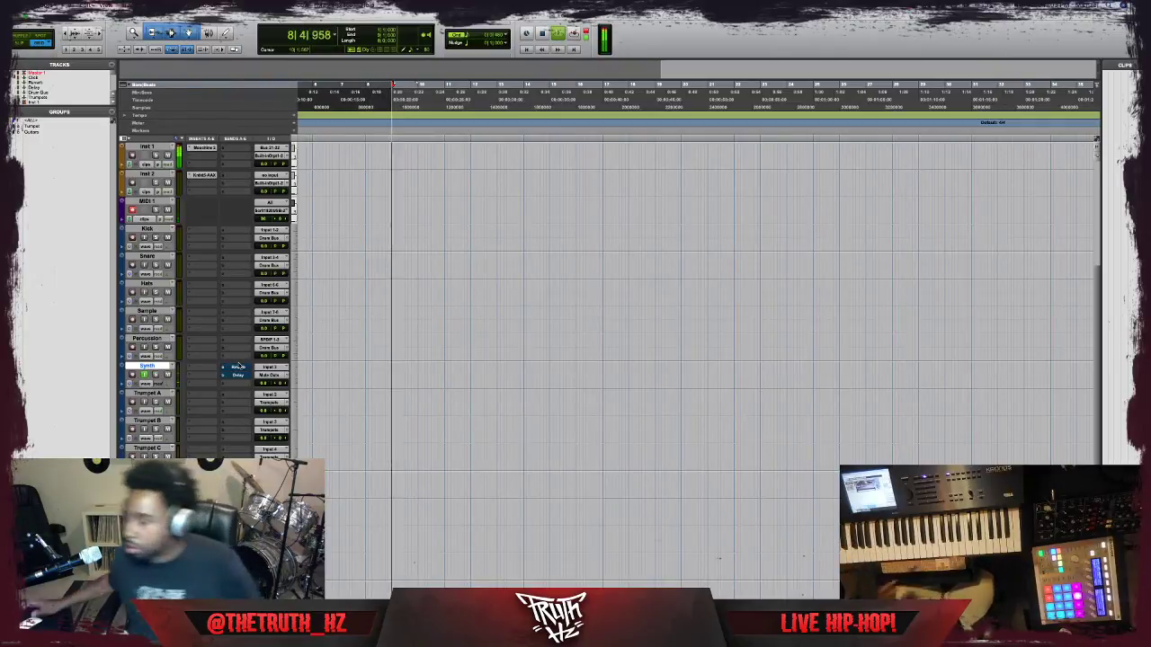
Place the edit cursor at 8|2|480 on the timeline and stop playback.
left_click(375, 325)
key("space")
key("space")
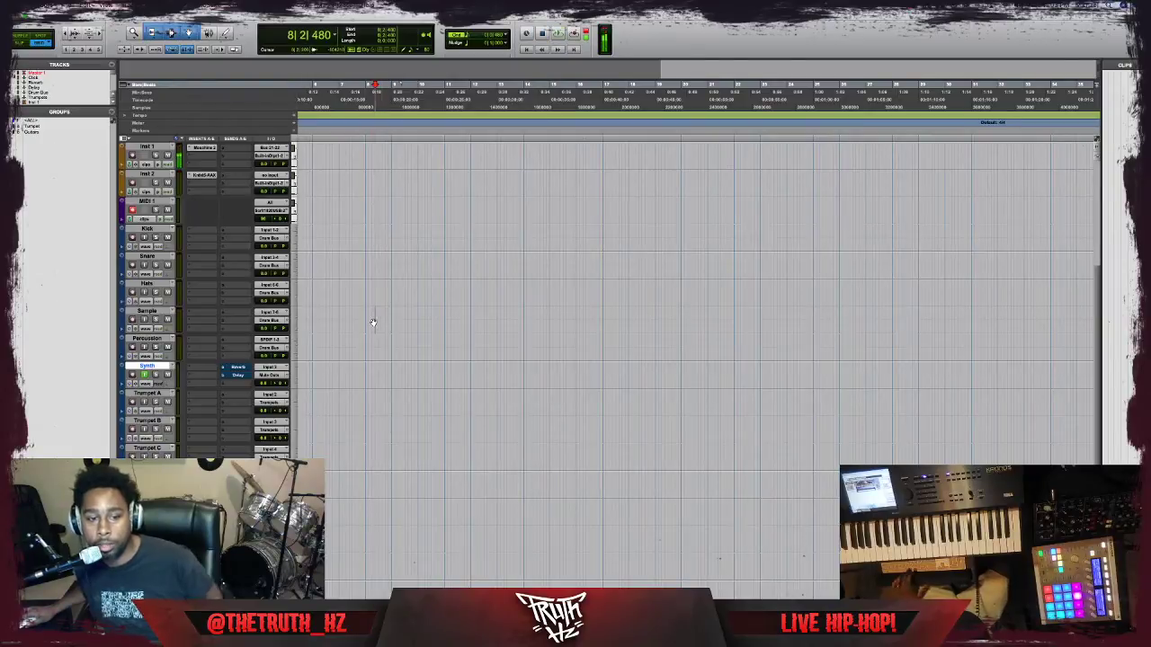
Record a four-bar MIDI part on the MIDI 1 track, starting at bar 1.
scroll(373, 324, "left", 5)
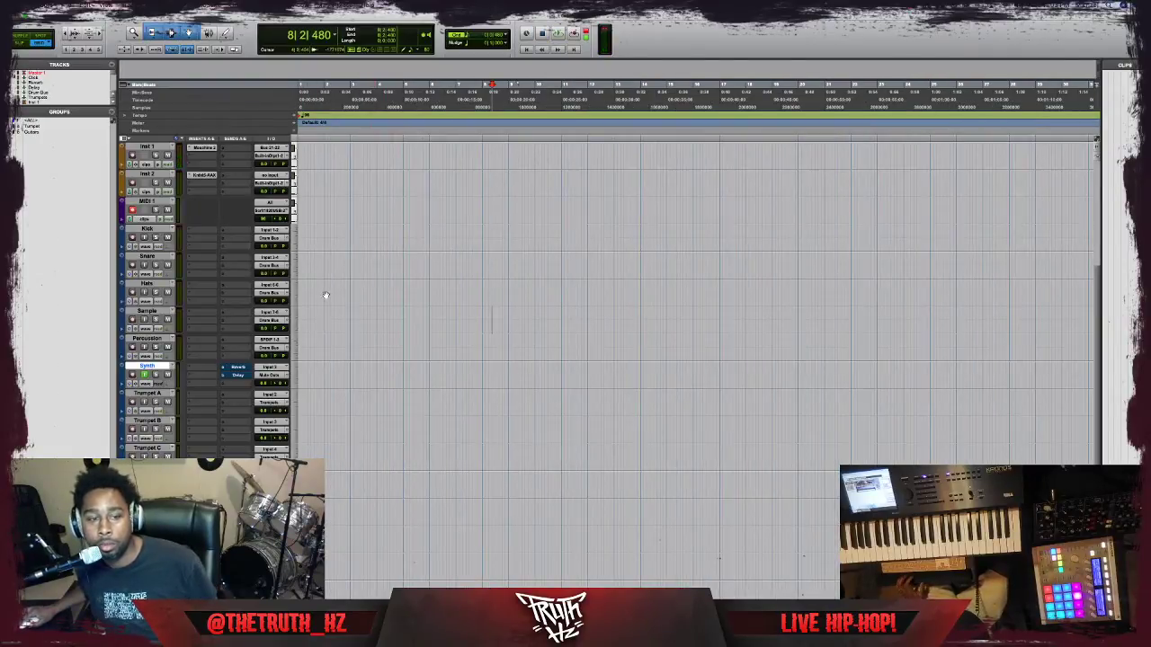
scroll(188, 359, "down", 2)
scroll(188, 349, "up", 5)
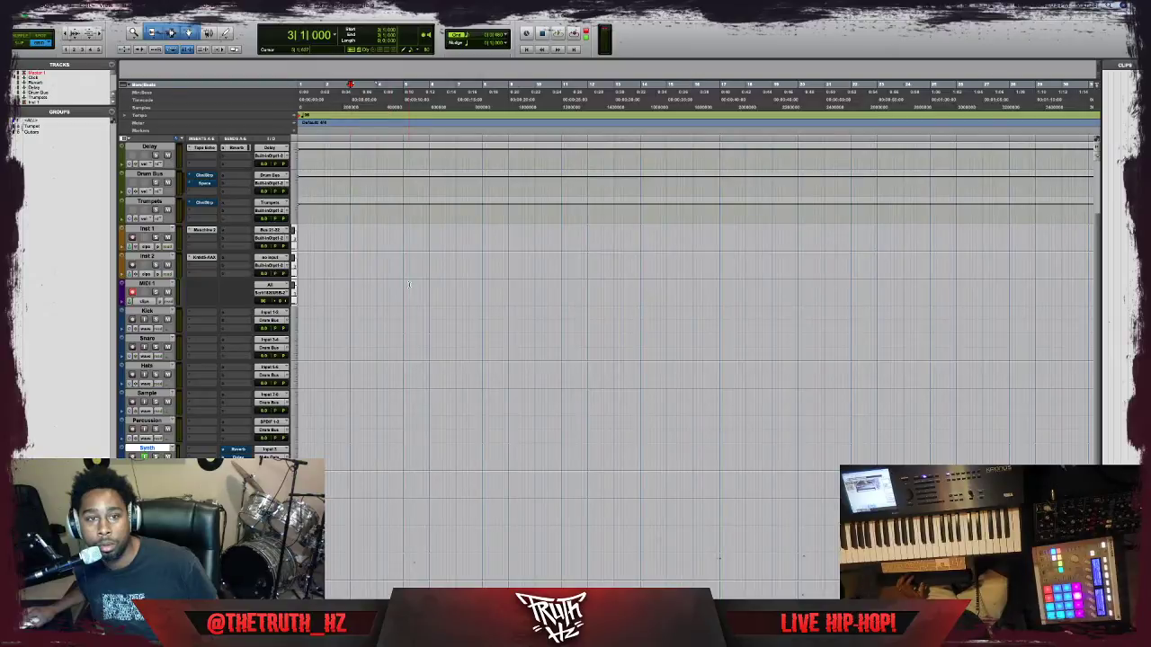
left_click_drag(409, 284, 166, 277)
key("super+space")
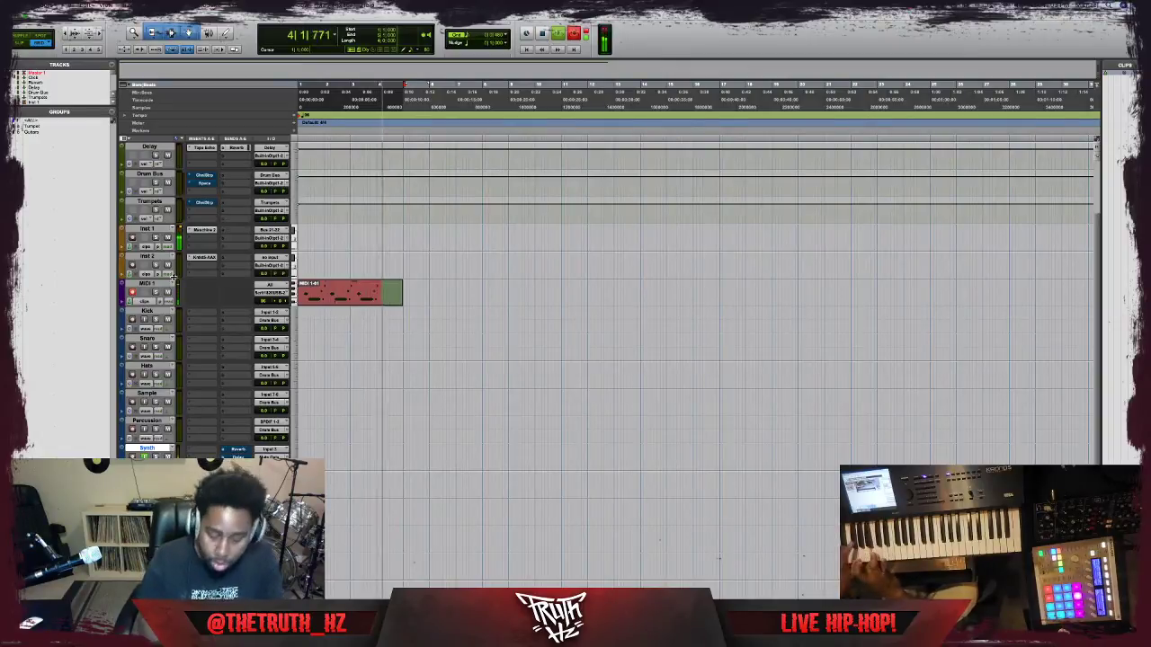
key("space")
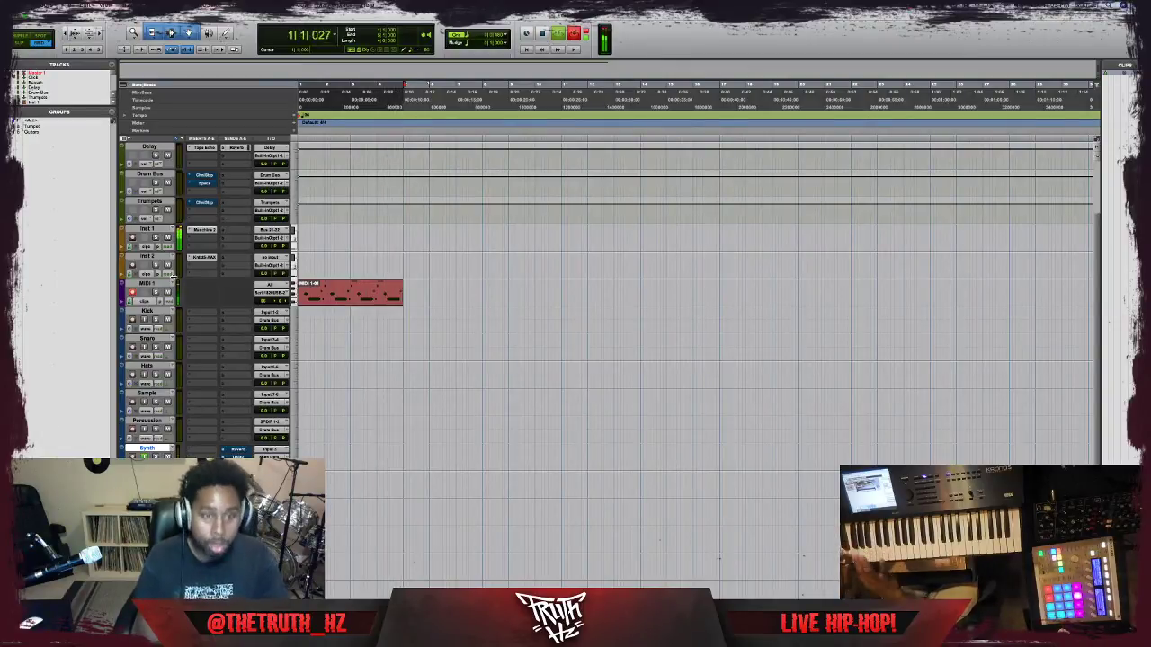
key("space")
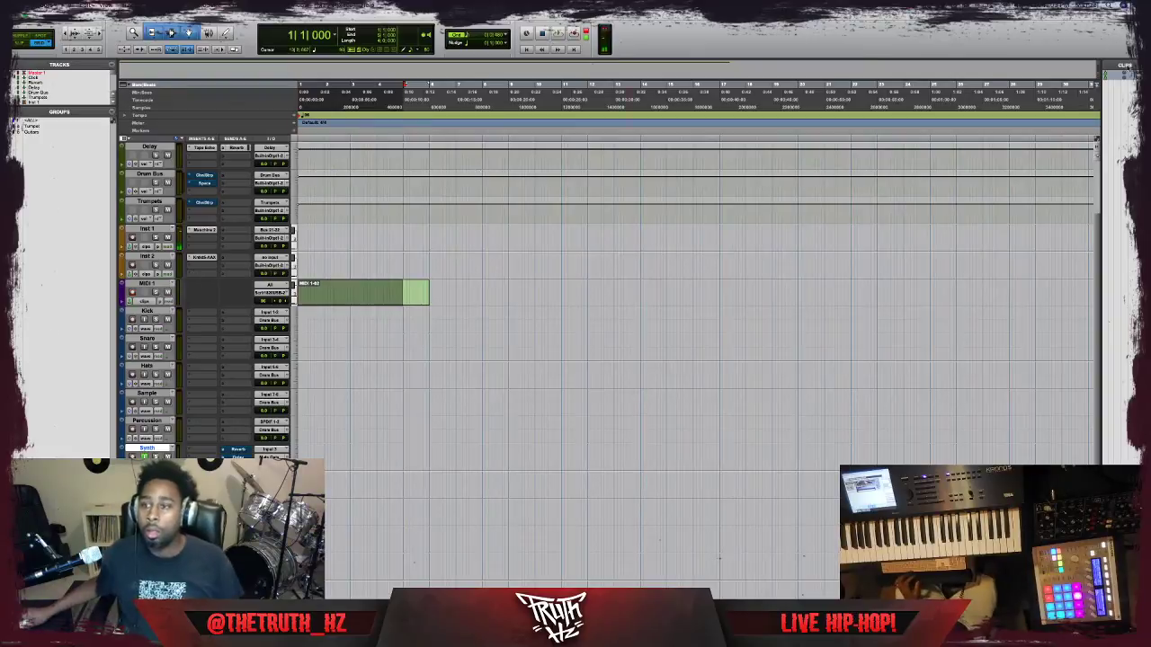
Widen the Clips list and restore the recorded MIDI 1-01 clip to bar 1 of the MIDI 1 track.
left_click_drag(1100, 87, 1045, 90)
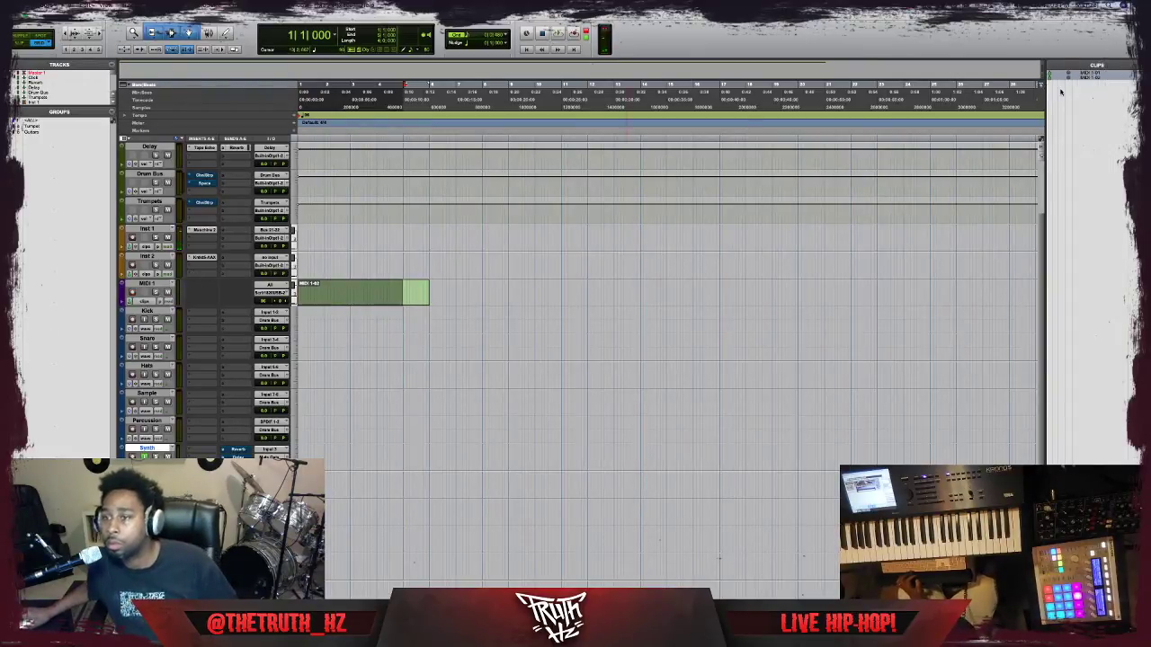
scroll(666, 297, "up", 2)
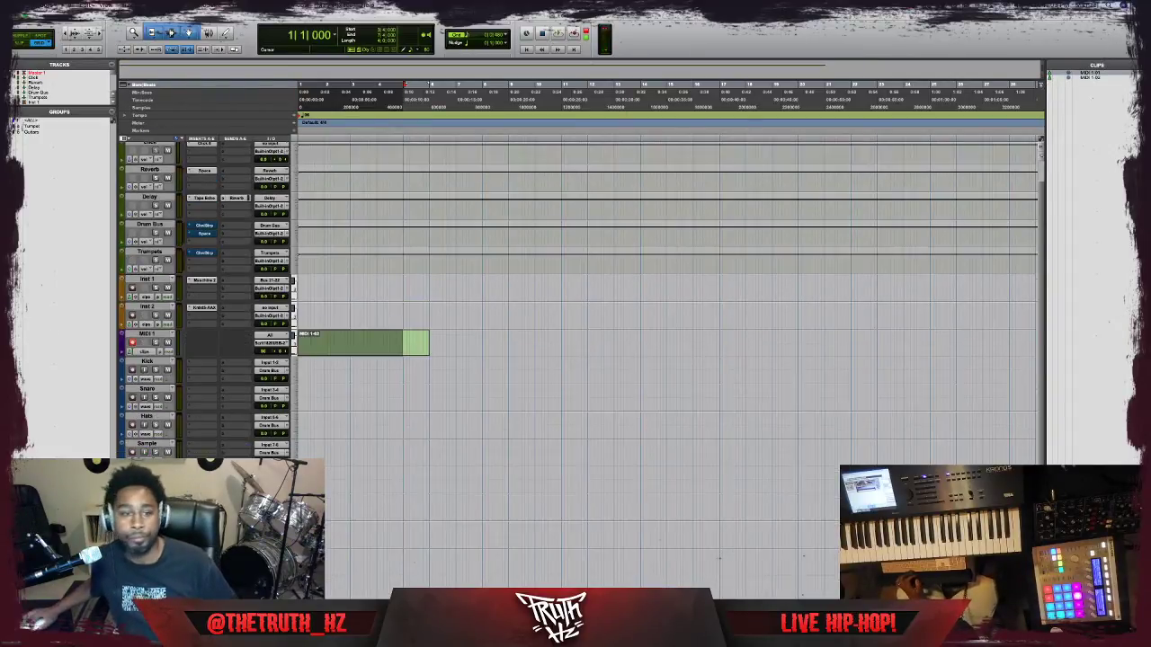
left_click_drag(327, 359, 336, 347)
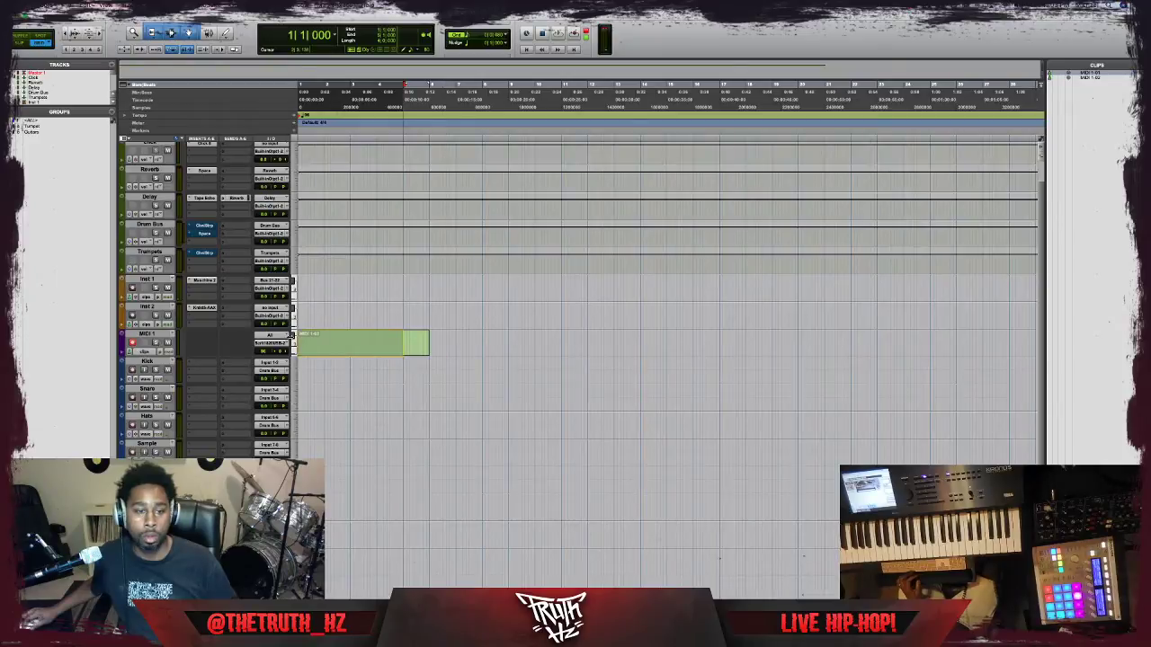
key("space")
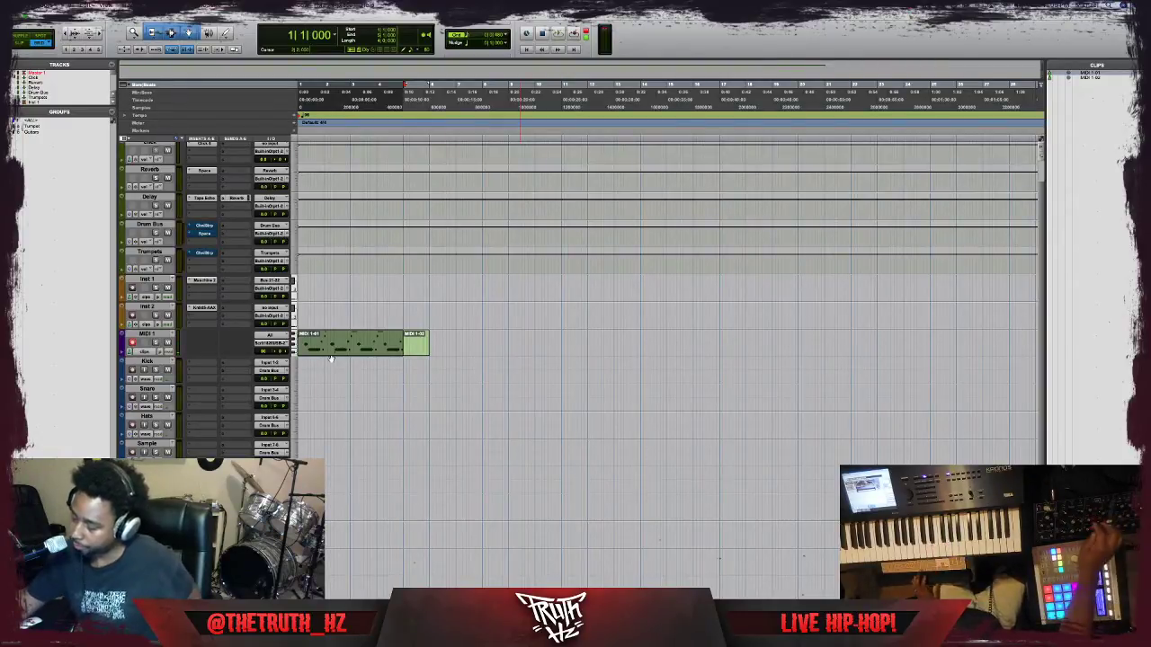
Select the MIDI 1-01 clip, audition it, and record its performance as audio on the Synth track over bars 1 to 5.
key("super+space")
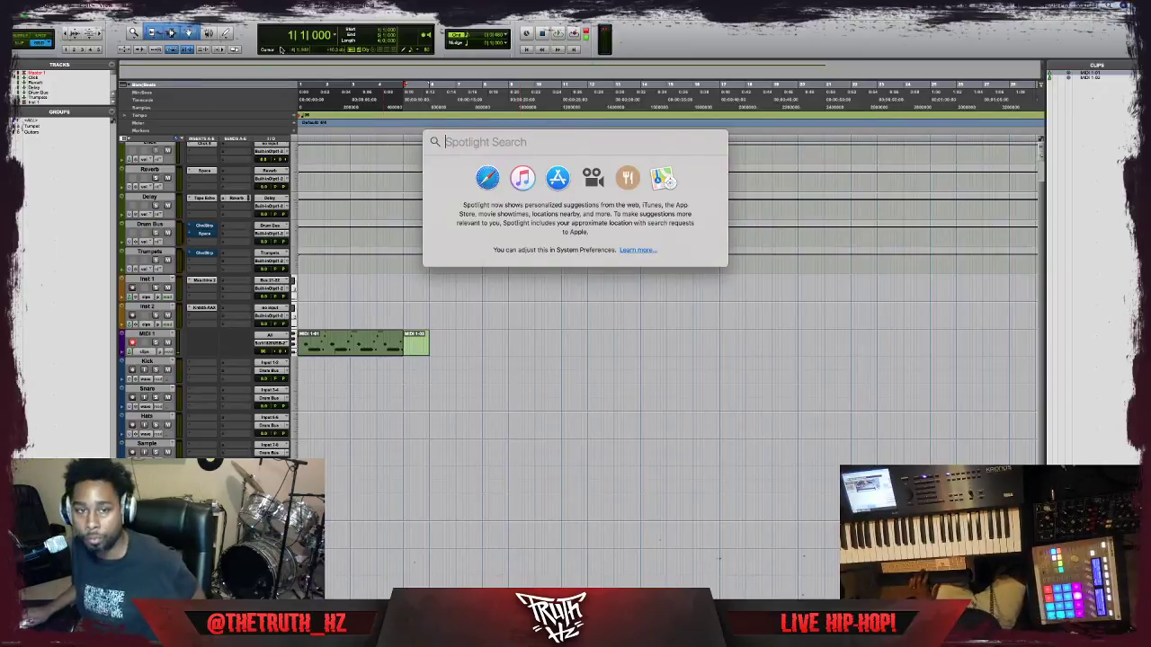
left_click(567, 398)
left_click(359, 351)
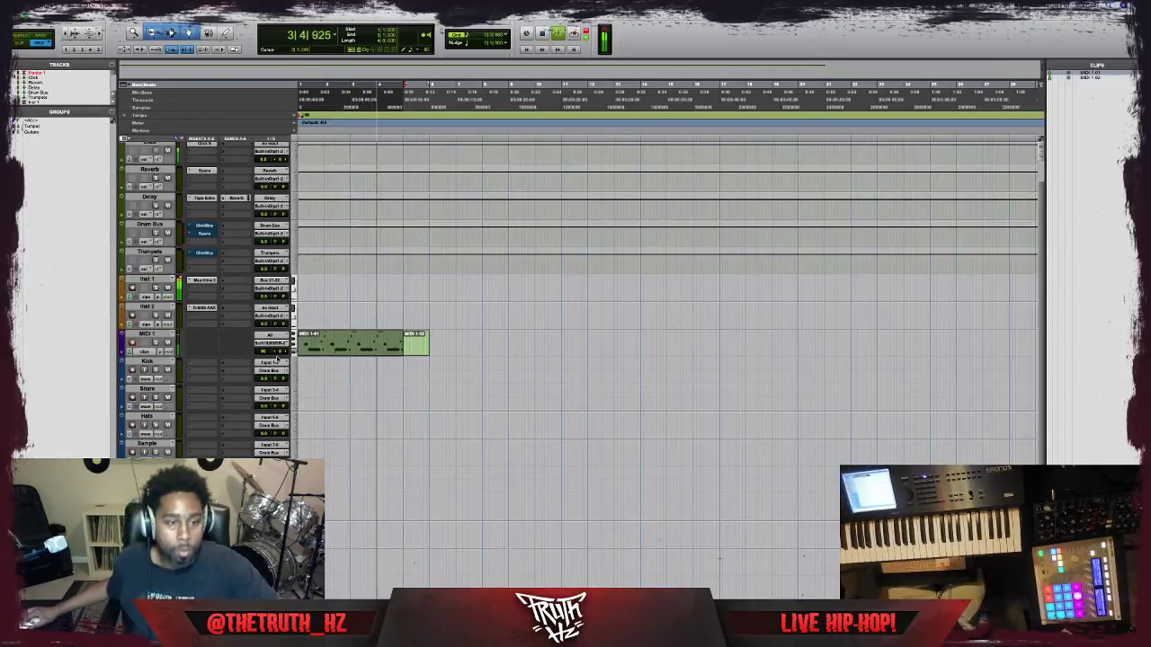
key("space")
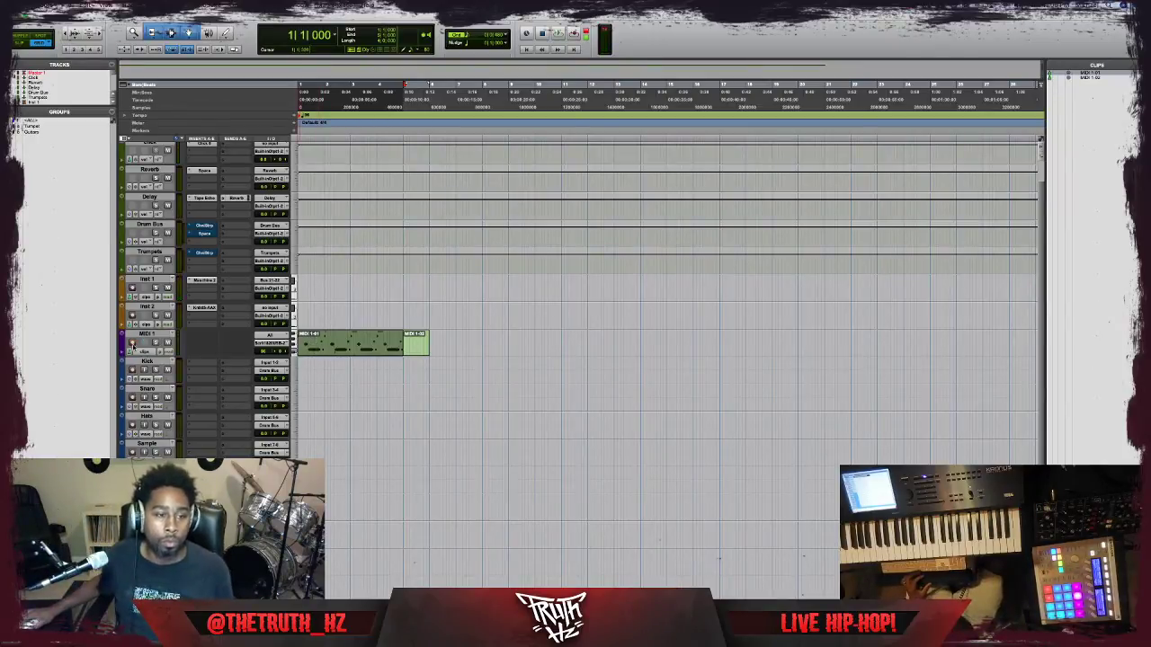
key("F12")
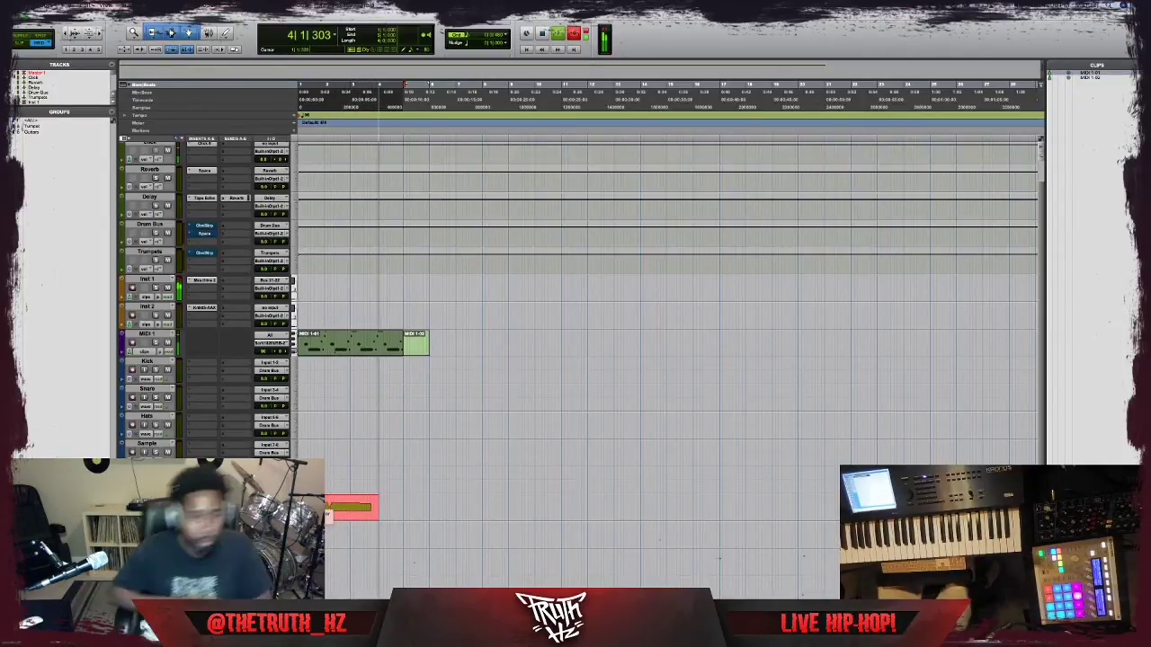
key("space")
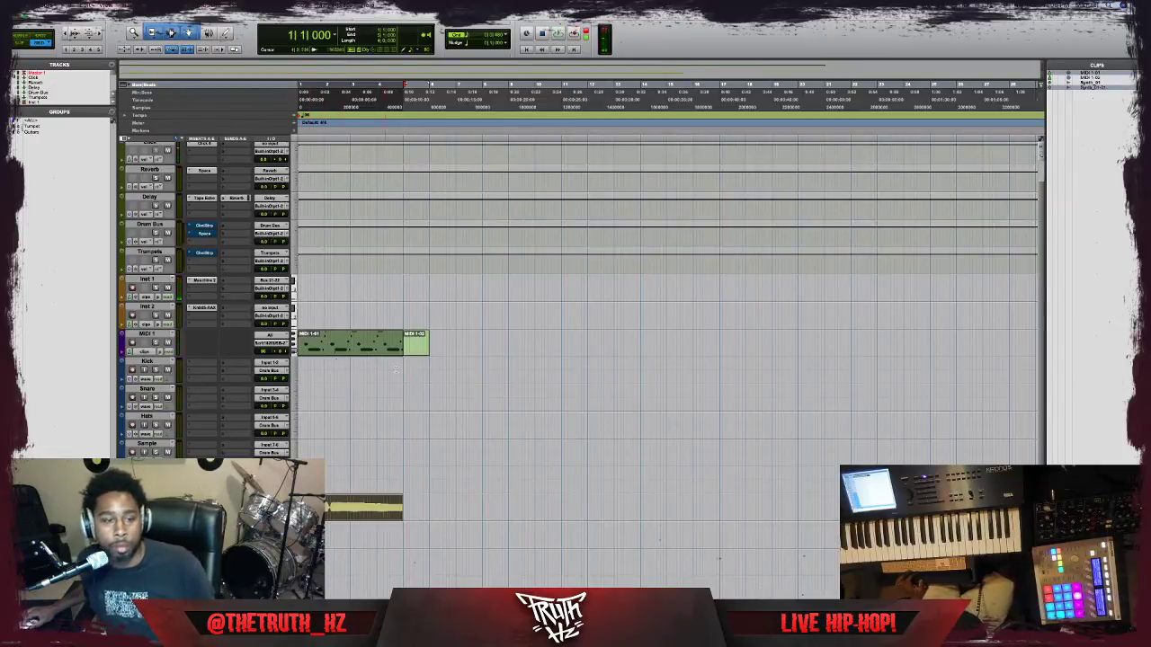
Delete the MIDI 1-01 and MIDI 1-02 clips from the MIDI 1 track.
left_click(383, 396)
left_click(357, 351)
key("Delete")
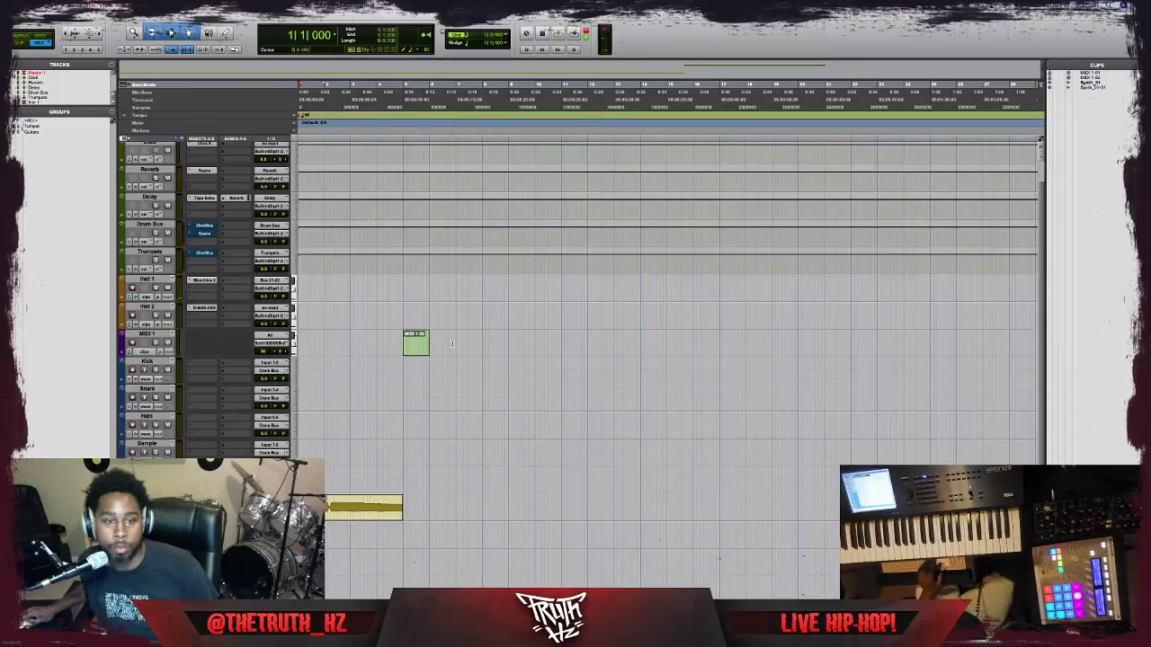
left_click_drag(468, 345, 404, 344)
key("Delete")
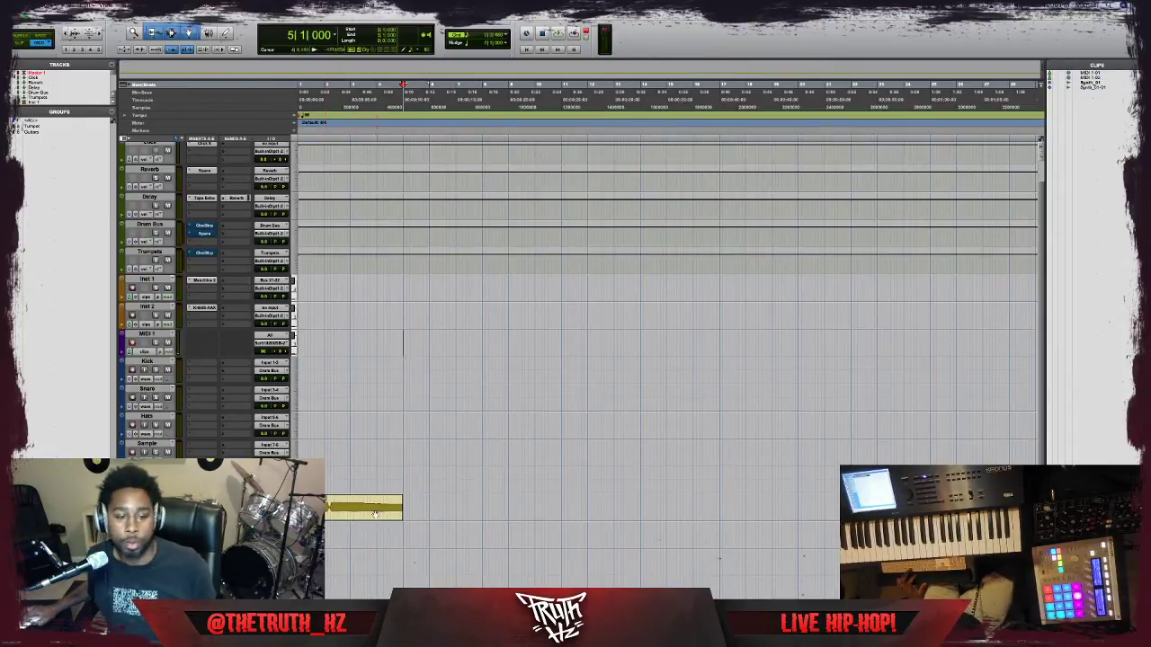
Play the session from the start and set the MIDI 1 track's output to Scarlett 18i20 USB channel-1.
key("Return")
key("space")
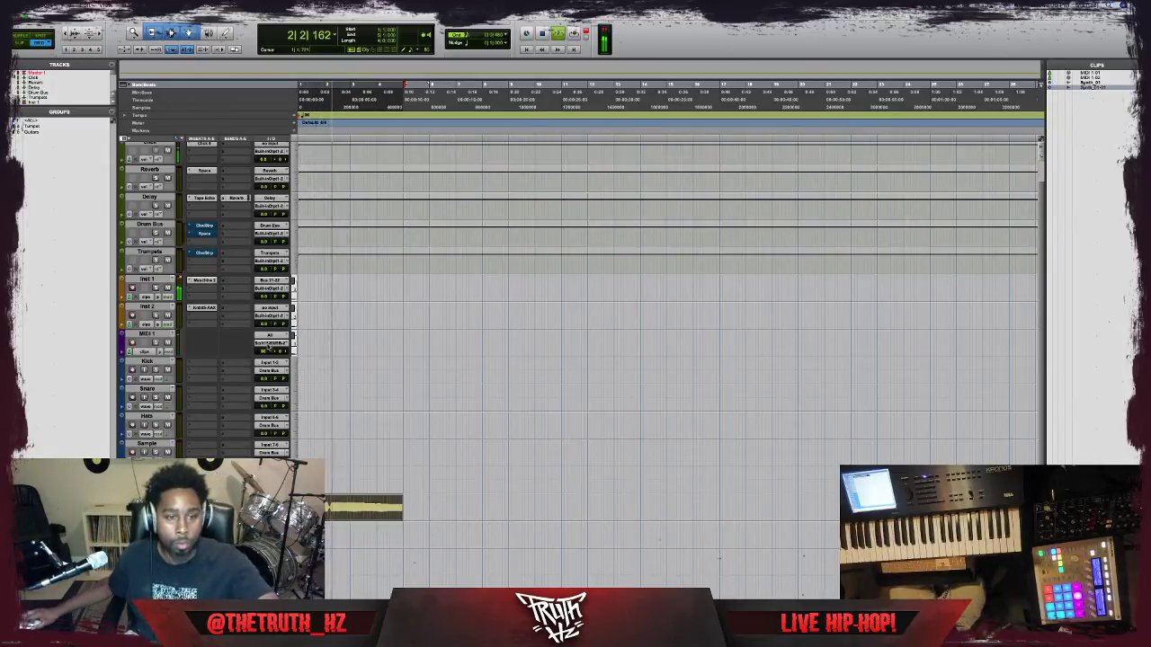
left_click(268, 345)
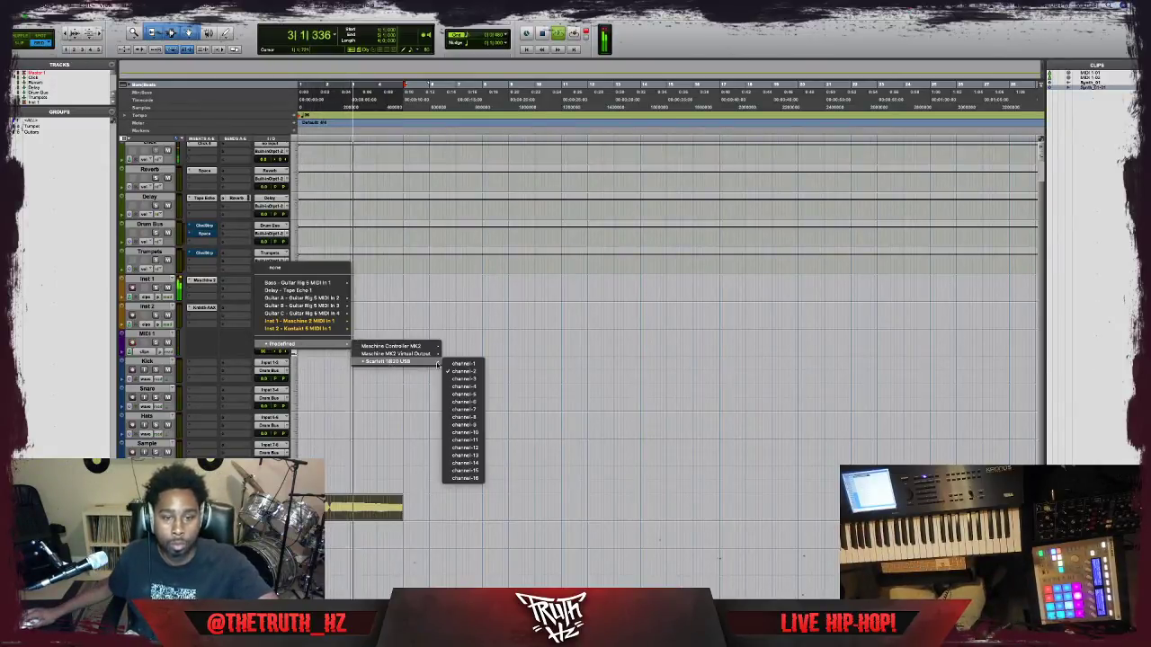
left_click(449, 365)
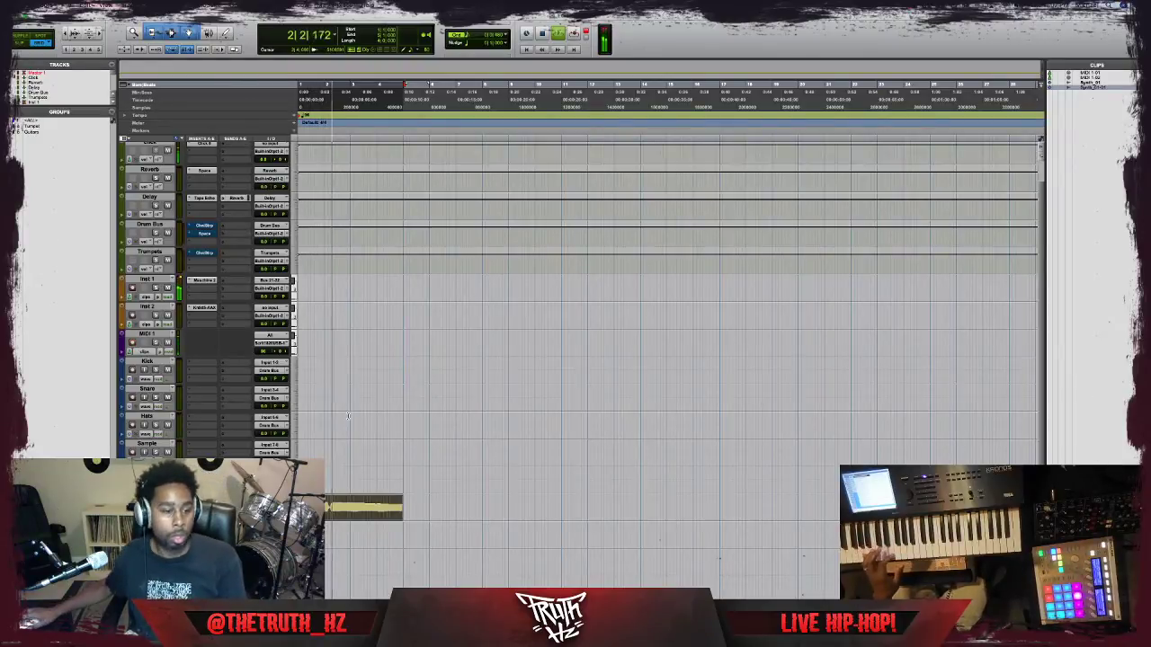
Record-enable the MIDI 1 track and rehearse a keyboard part over the looping Synth clip.
scroll(348, 416, "down", 5)
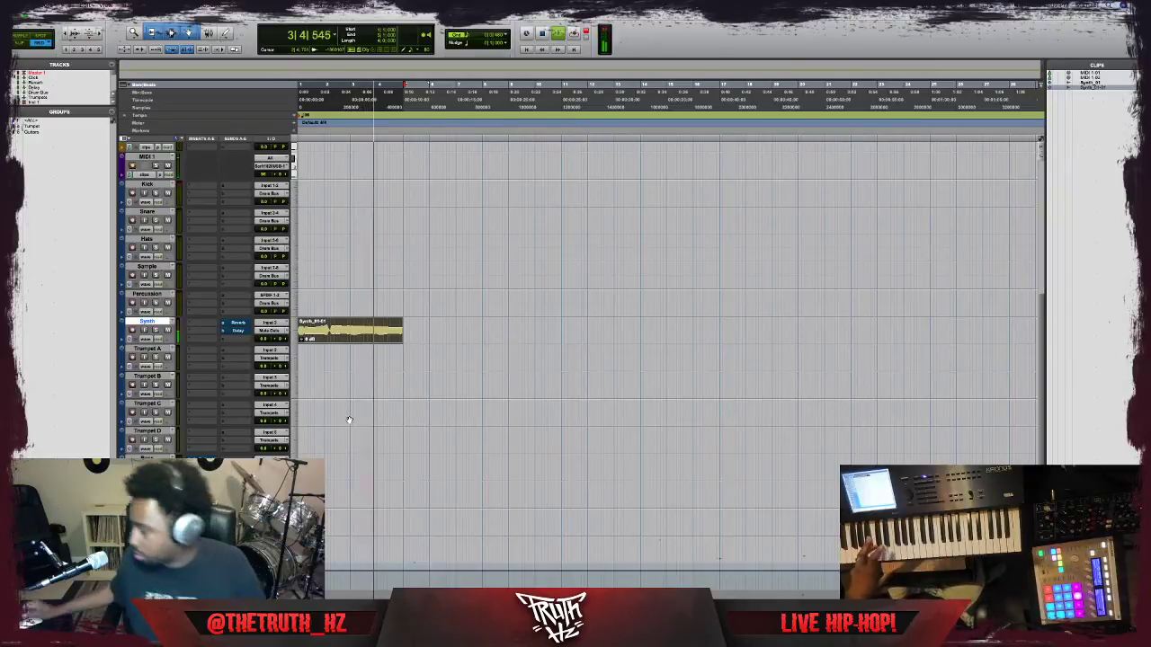
scroll(349, 420, "right", 10)
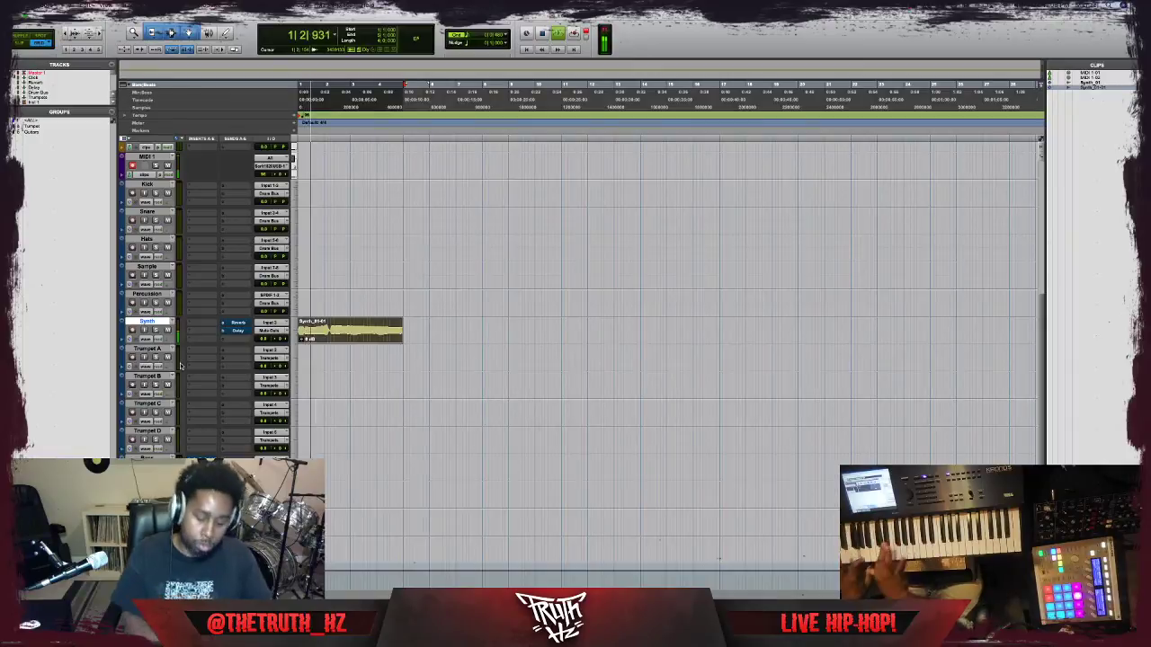
key("space")
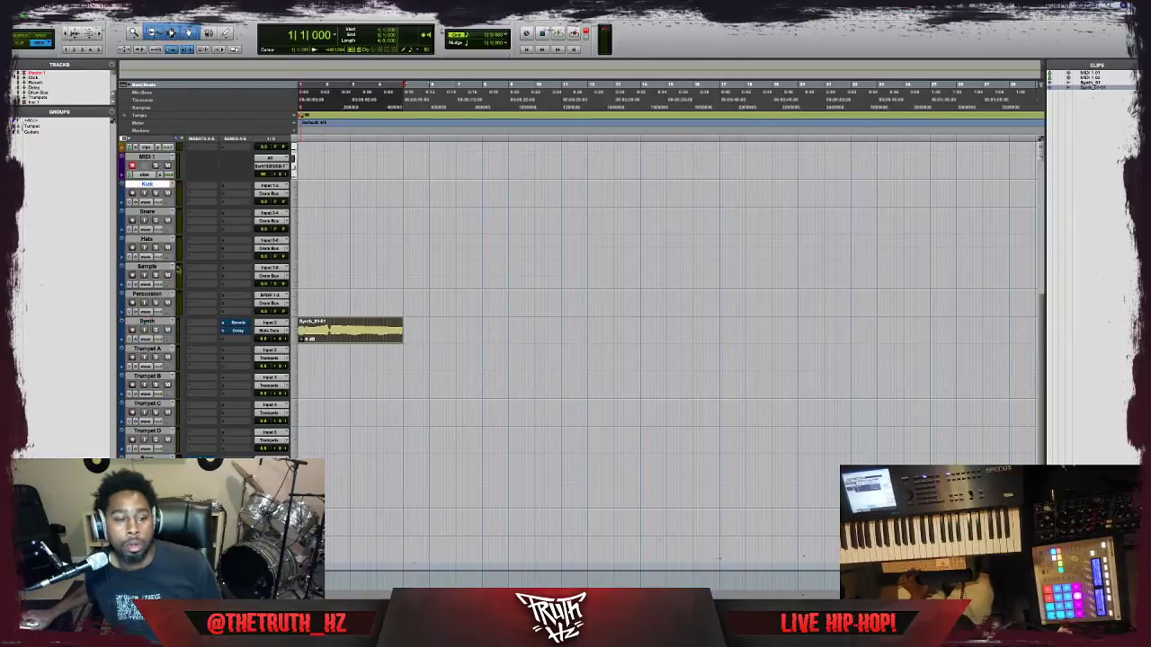
Create three new stereo audio tracks below the Kick track.
left_click(125, 7)
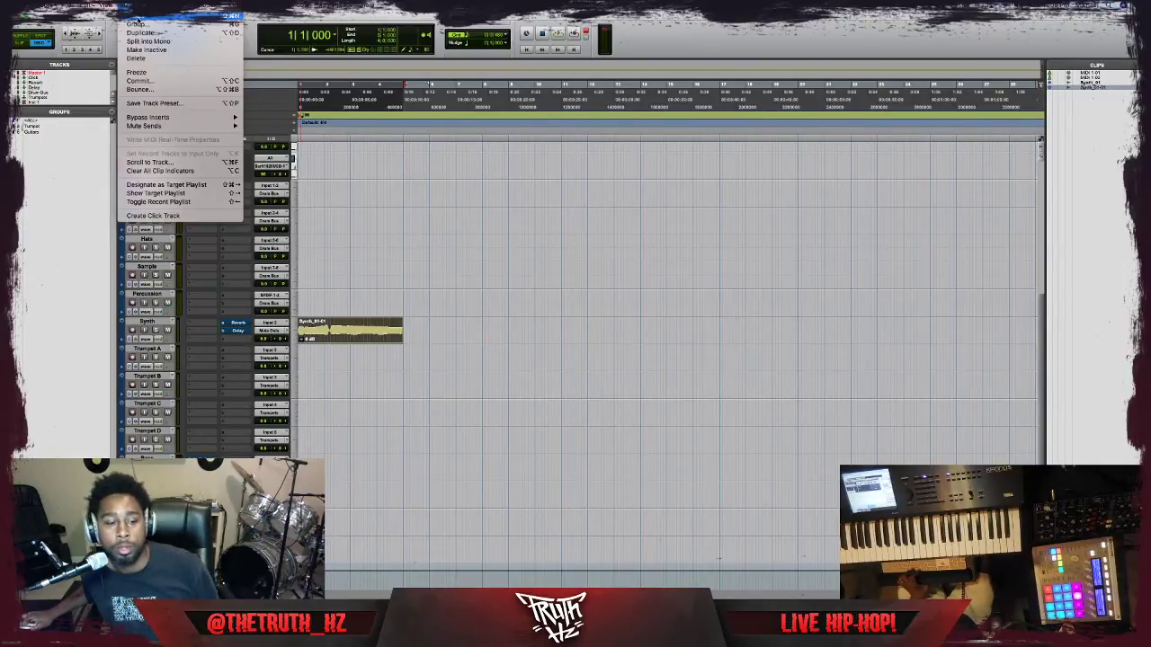
left_click(137, 17)
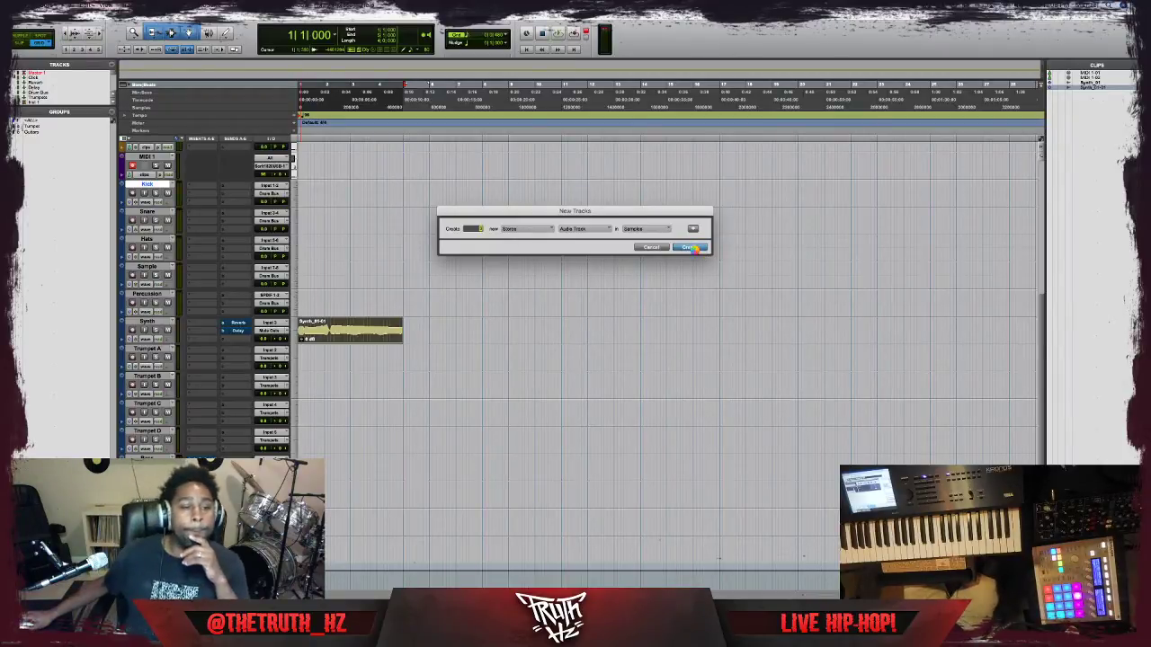
left_click(690, 248)
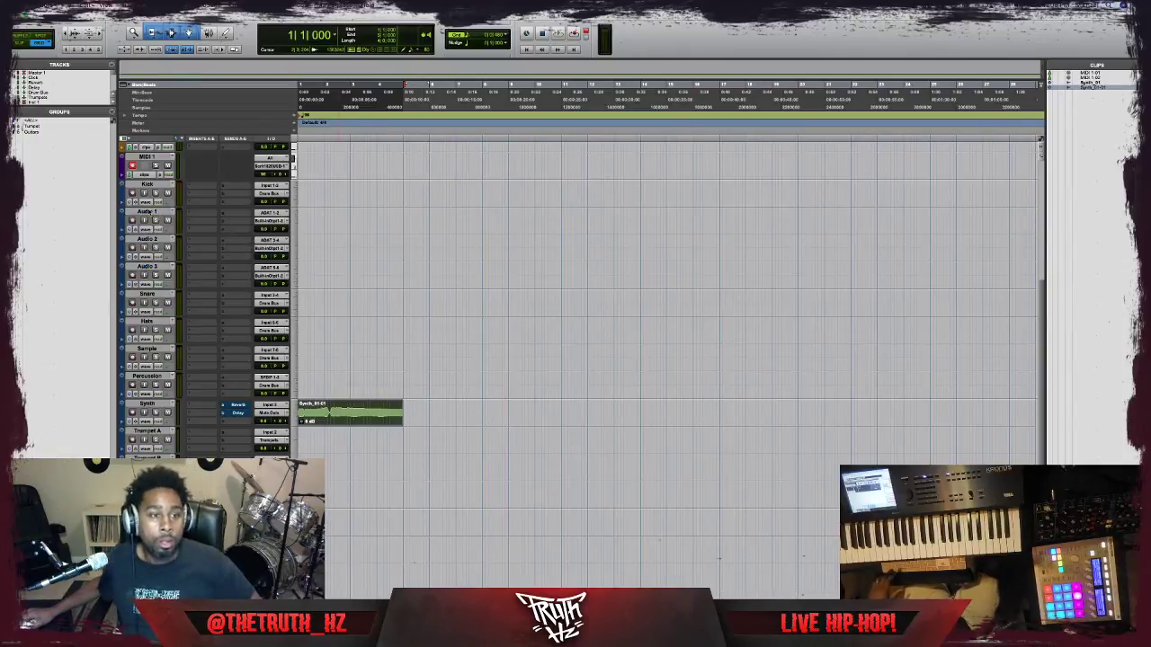
Rename the Audio 1 track as Rhodes 1 and set its input to Input 5-6 (Stereo).
double_click(148, 211)
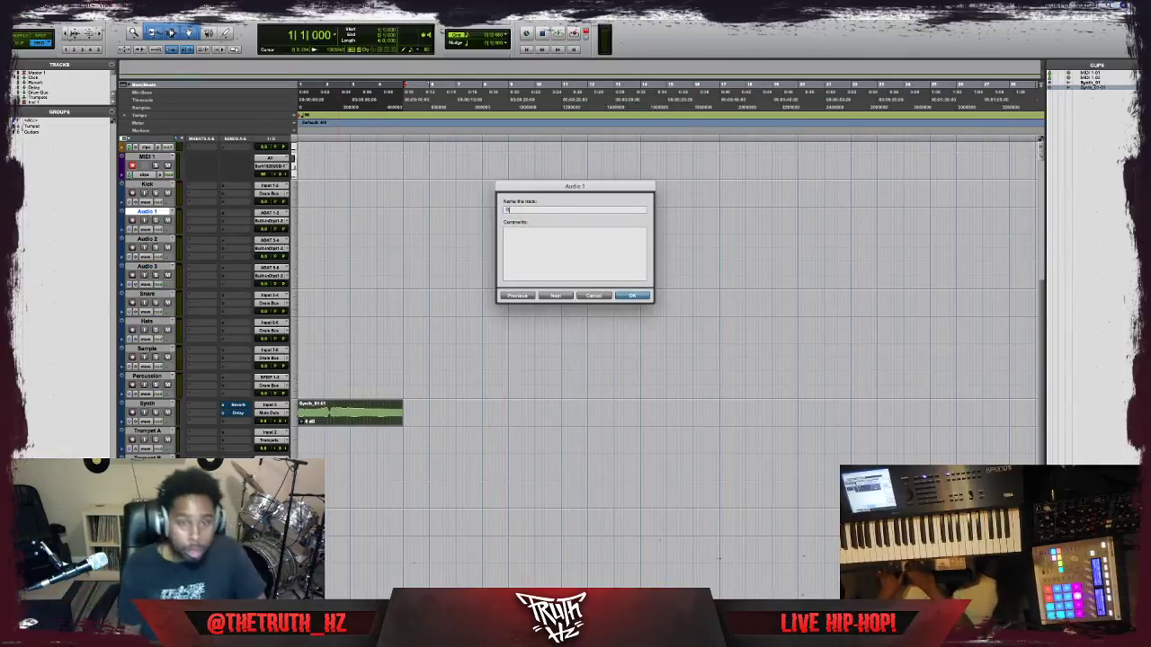
type("Rhodes 1")
key("Return")
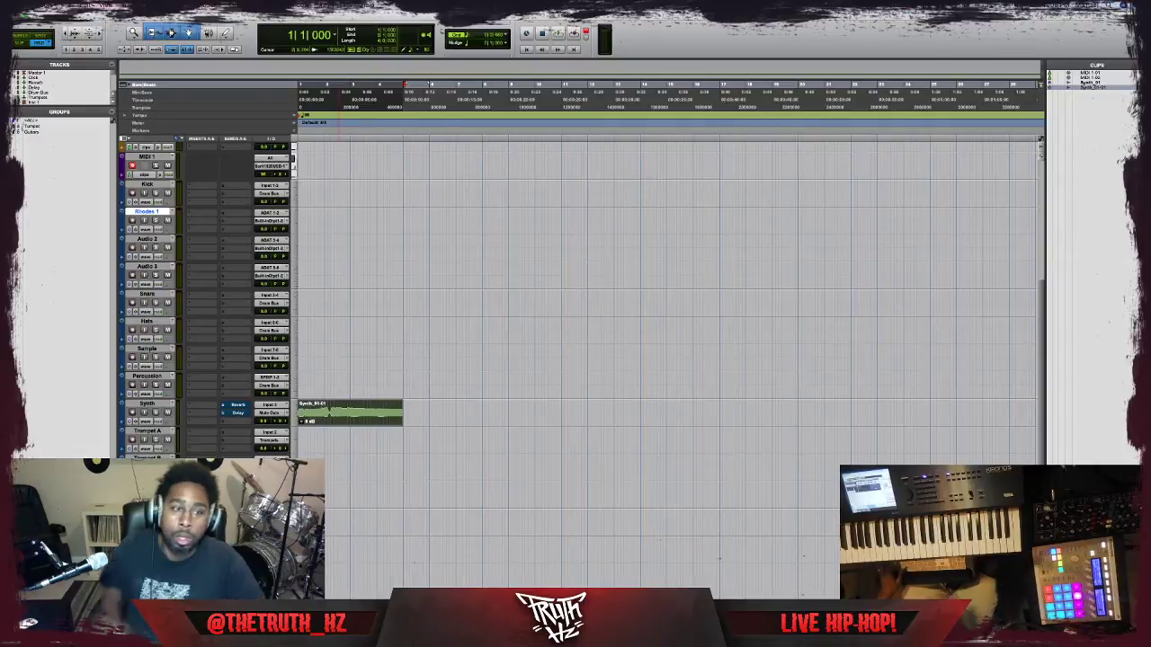
left_click(273, 212)
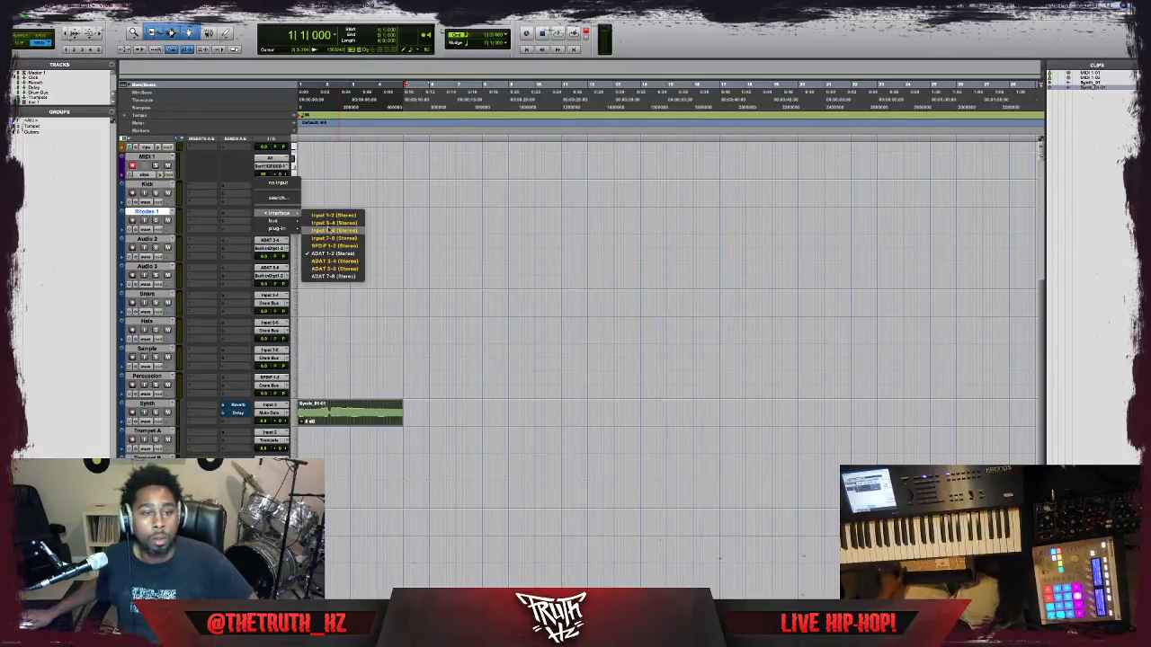
left_click(189, 224)
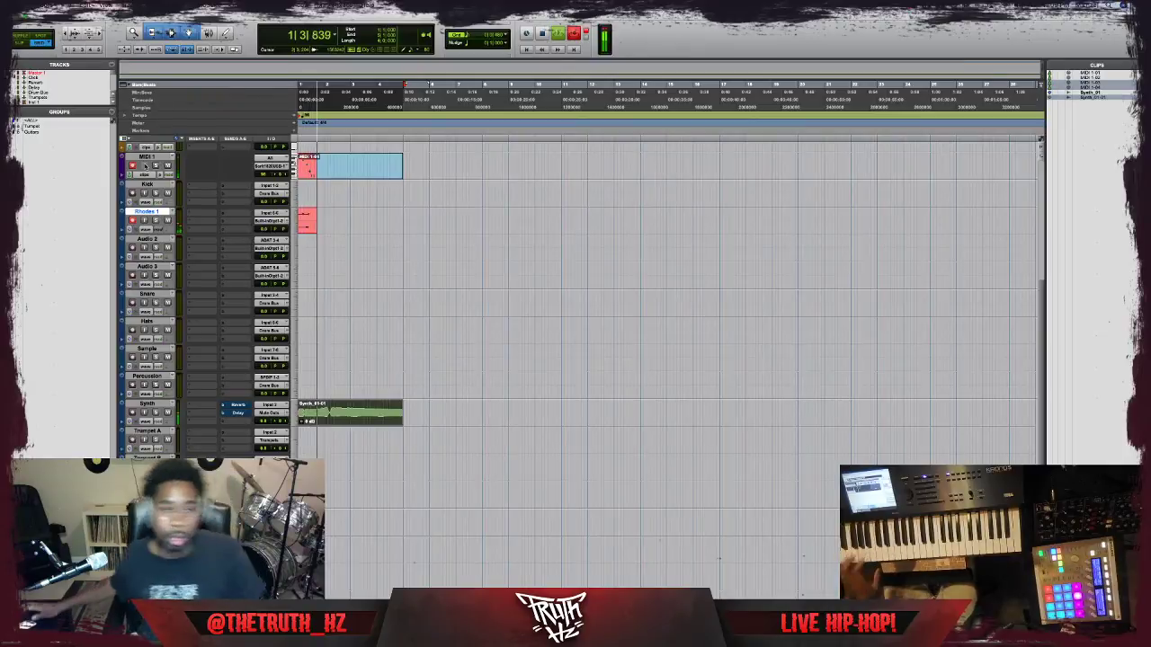
Record the keyboard part on the Rhodes 1 track over bars 1 to 5 and place the Rhodes 1_02 take at bar 1.
key("space")
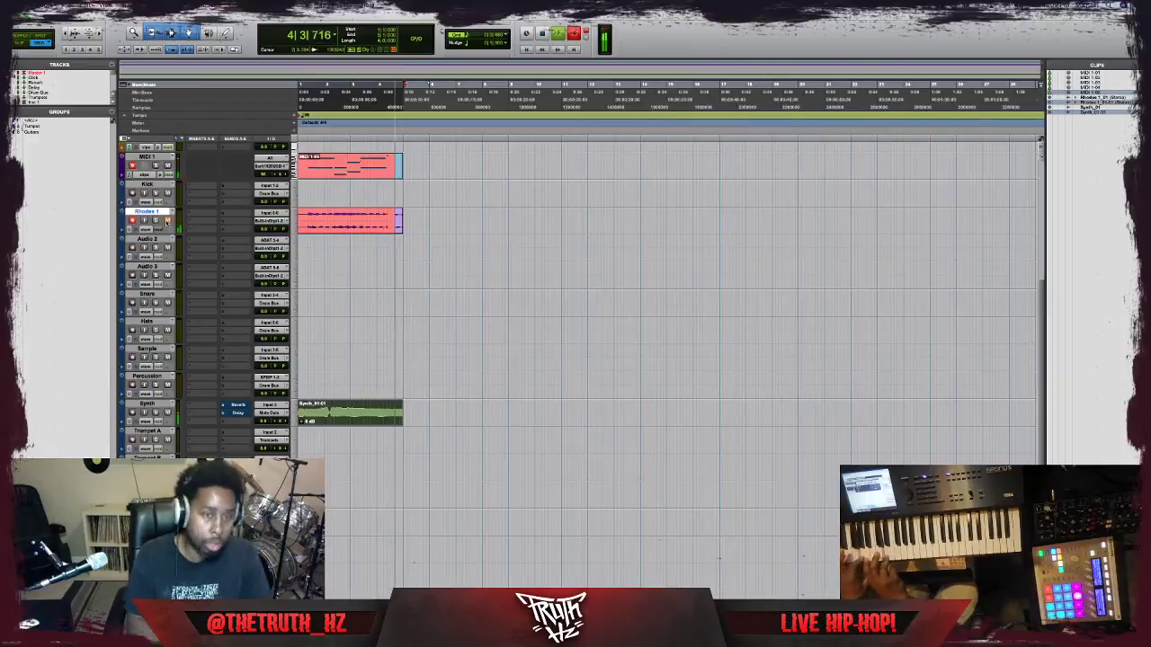
key("space")
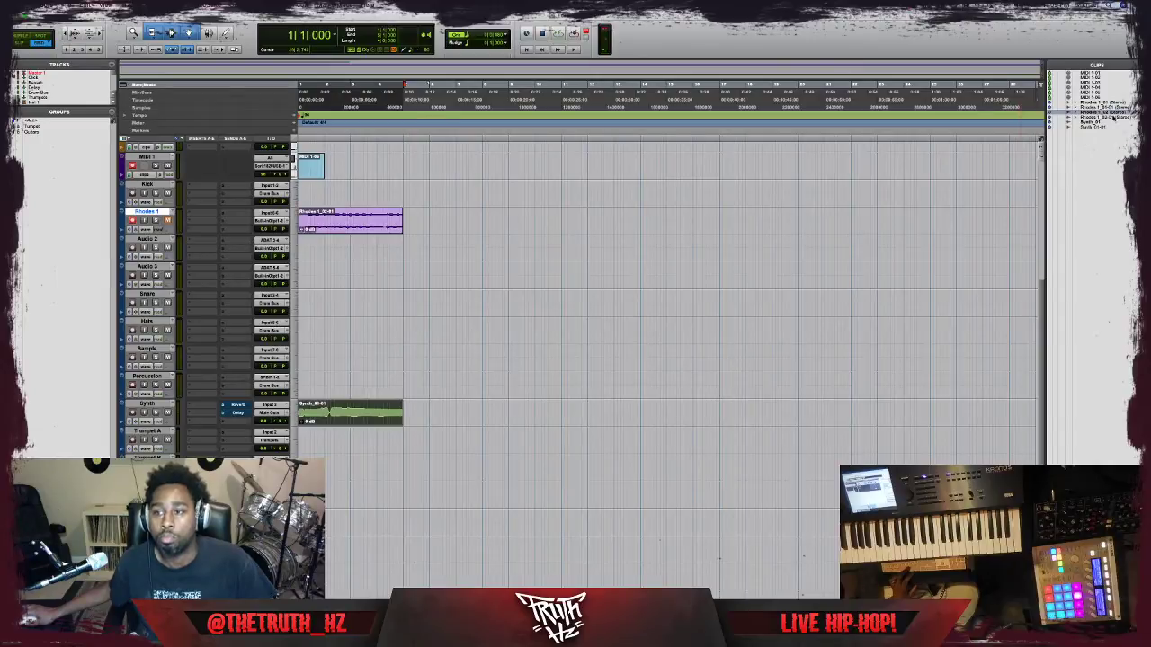
scroll(1041, 129, "up", 1)
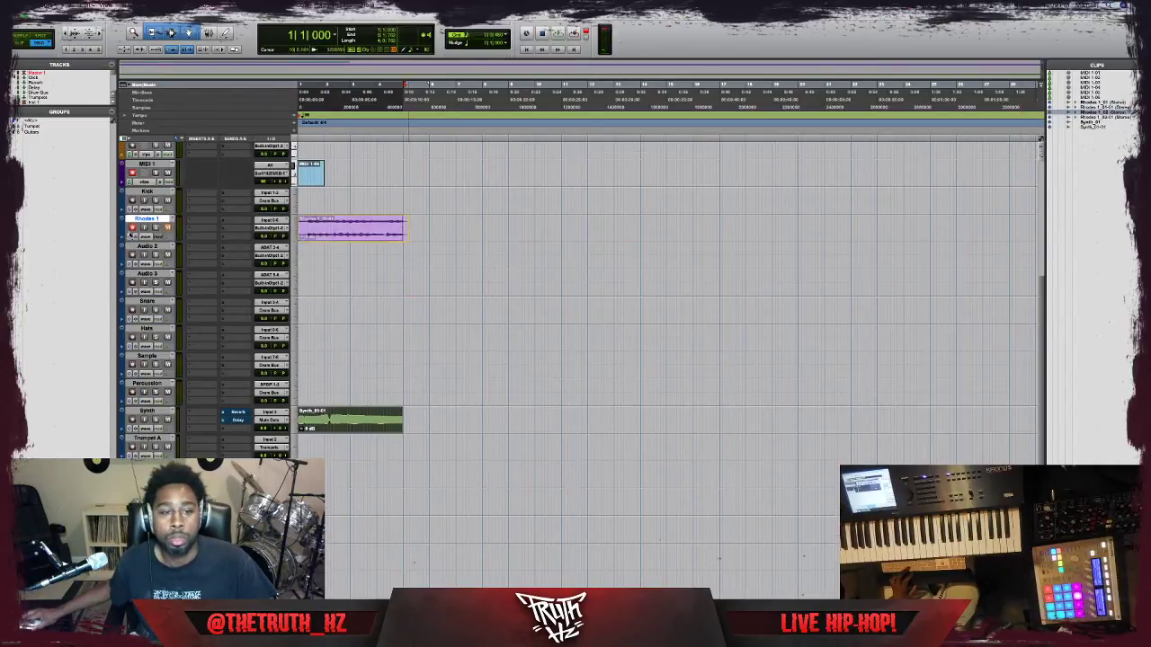
Play back the loop and lower the volume of the Rhodes 1 track slightly.
key("space")
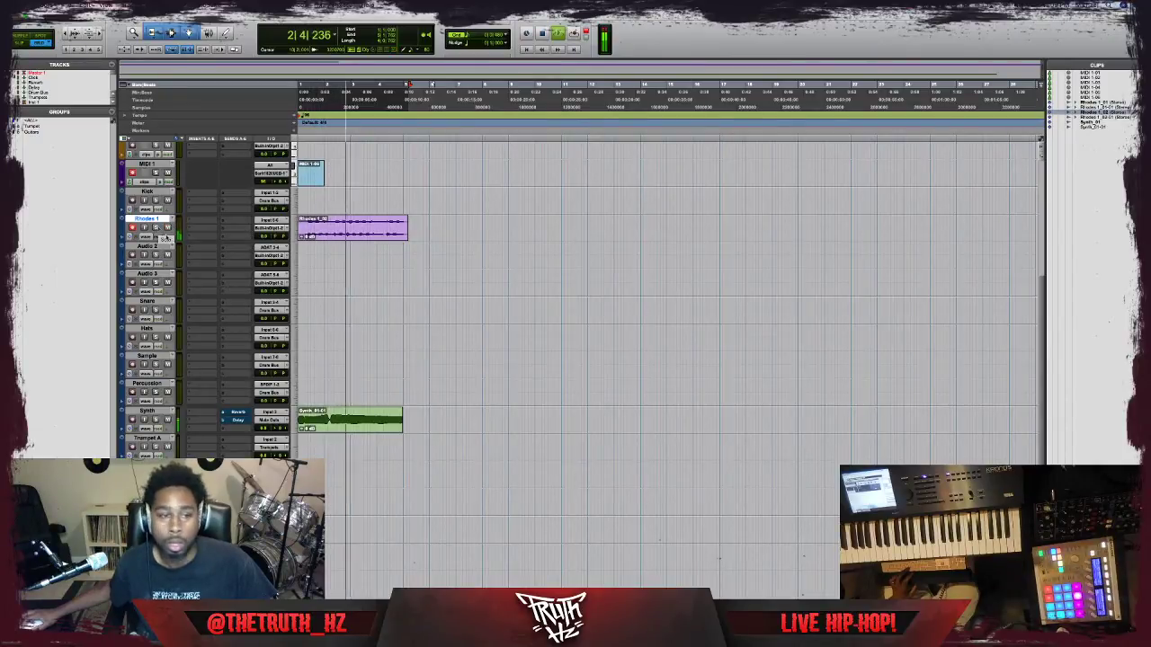
left_click(261, 236)
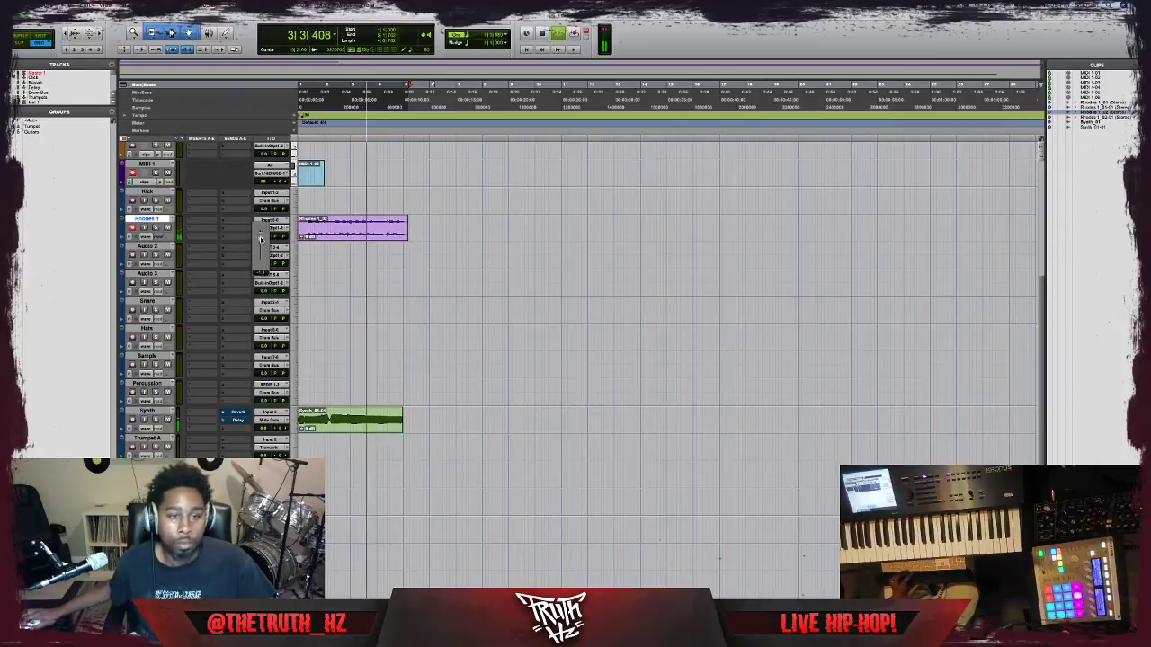
left_click(223, 232)
mouse_move(223, 232)
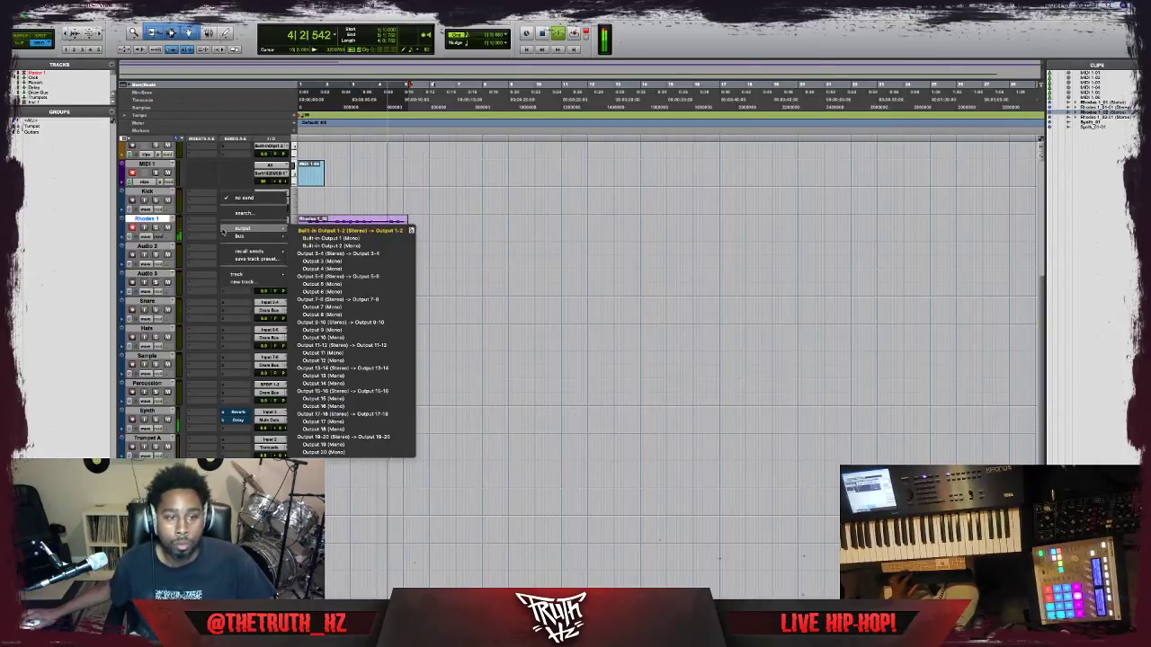
left_click(639, 331)
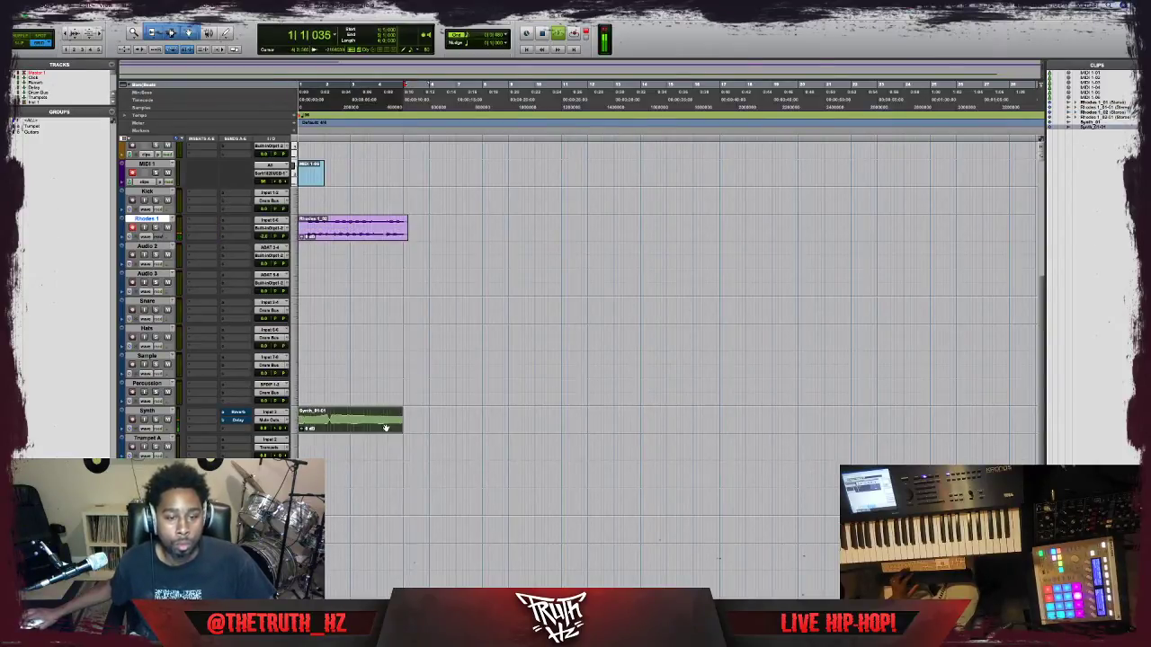
Try routing the Rhodes 1 track's output to the Reverb bus, and restore Built-in Output 1-2 as its output.
left_click(270, 227)
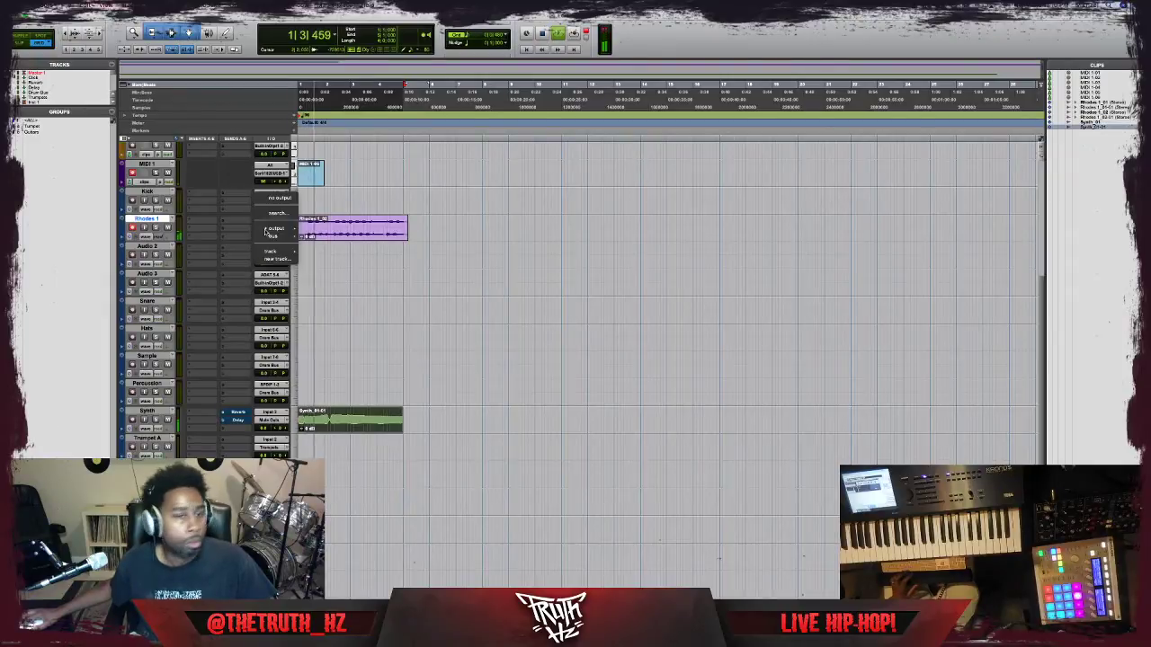
mouse_move(274, 235)
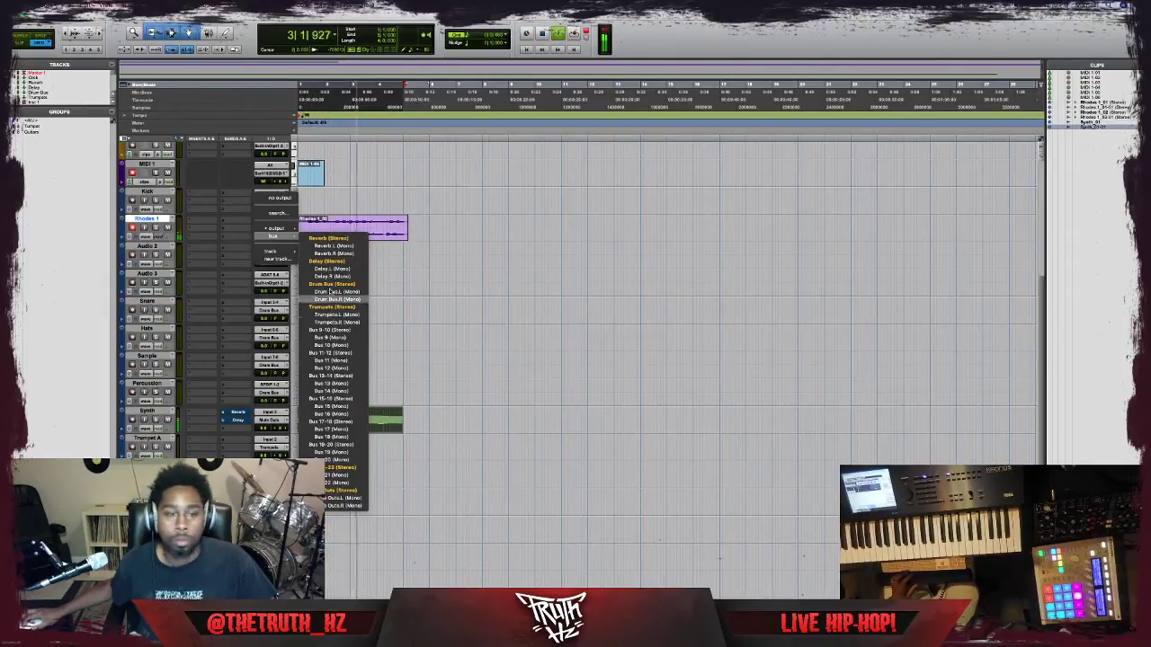
left_click(333, 262)
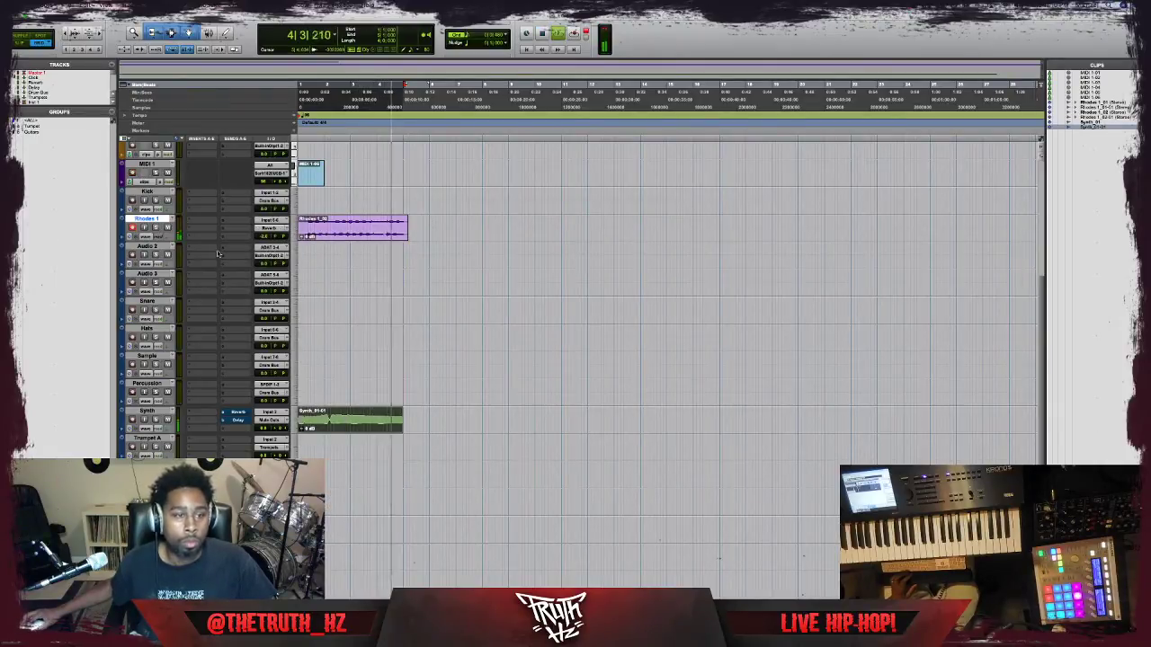
left_click(272, 230)
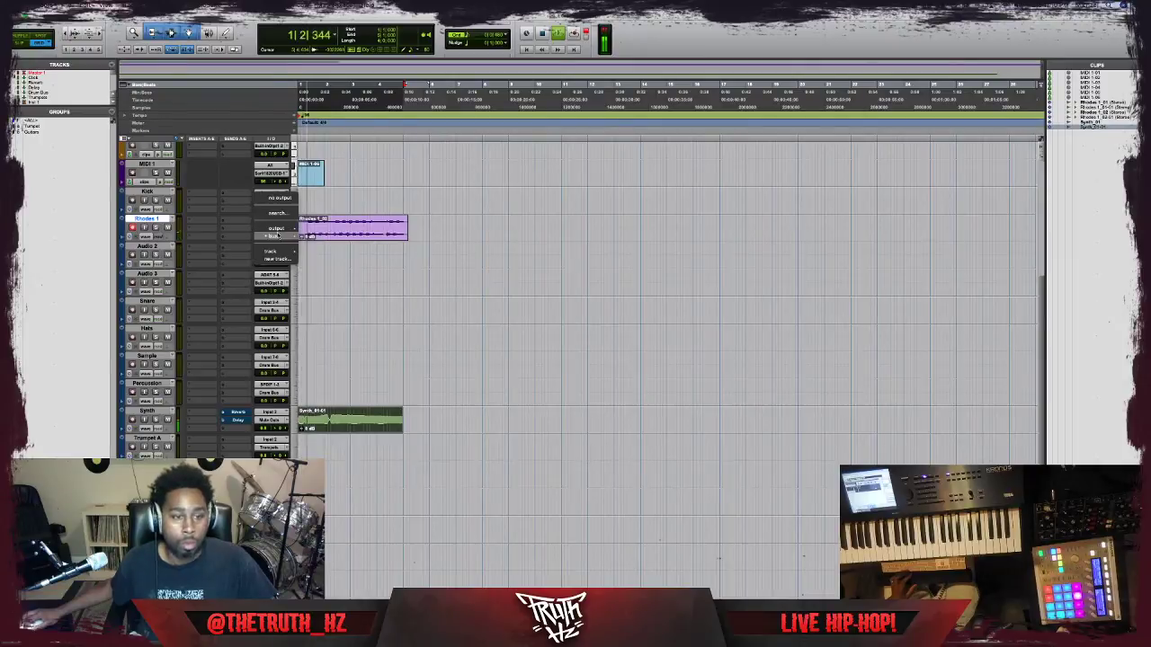
mouse_move(272, 237)
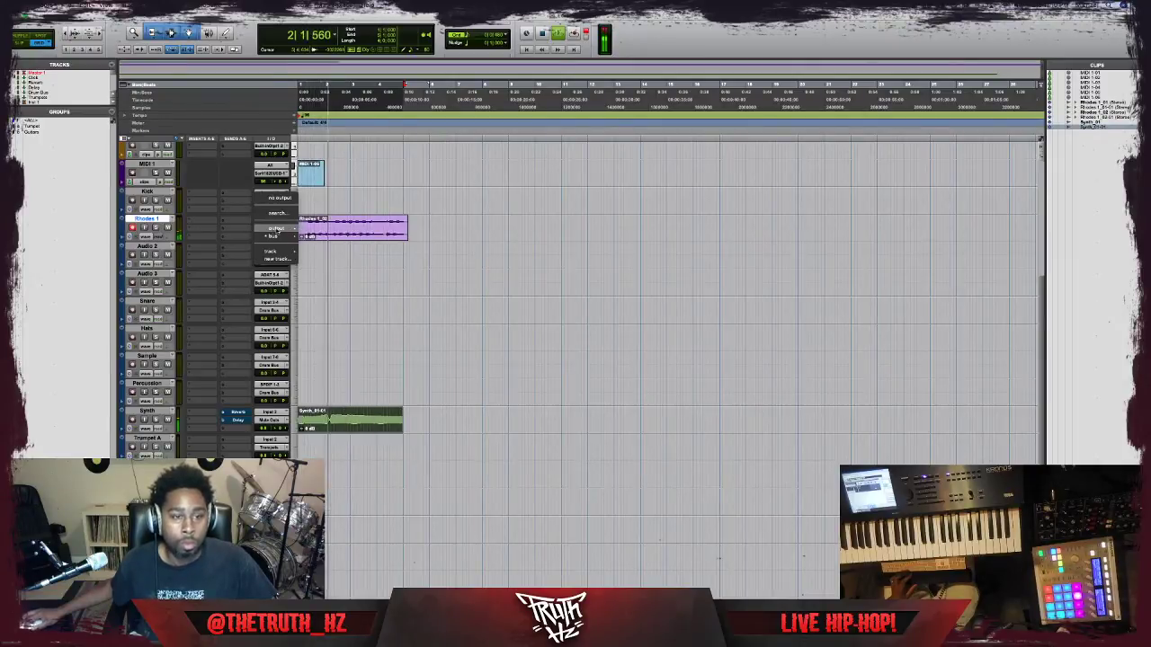
left_click(238, 226)
Add a send to the Reverb bus on the Rhodes 1 track and raise its send level.
left_click(237, 227)
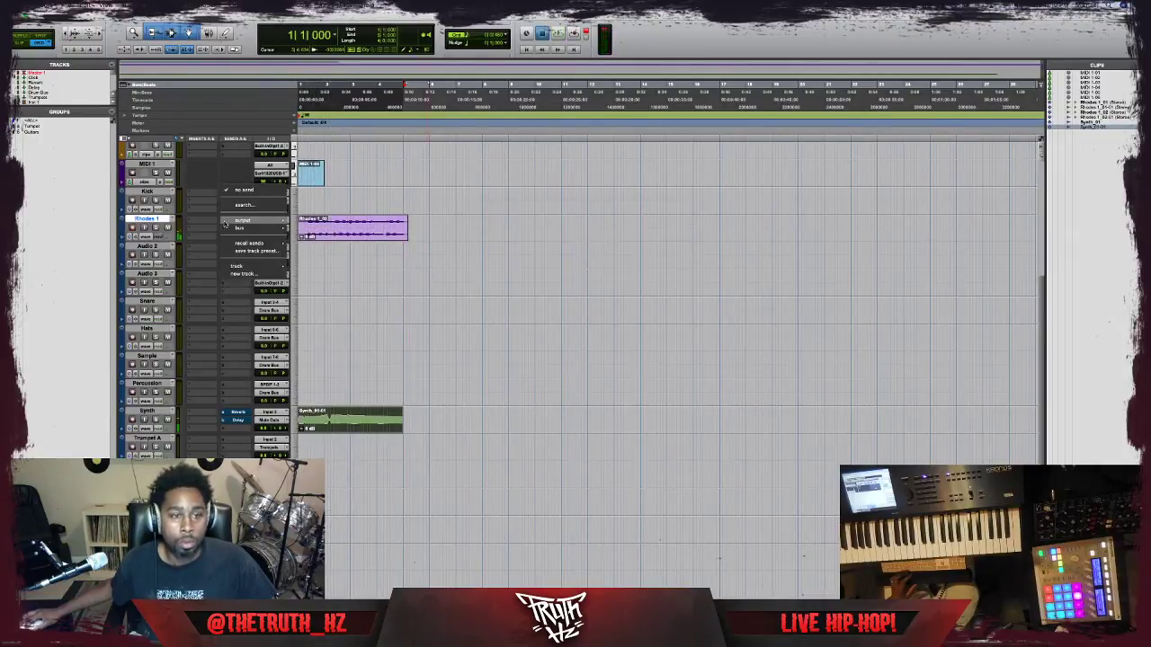
mouse_move(250, 232)
left_click(311, 234)
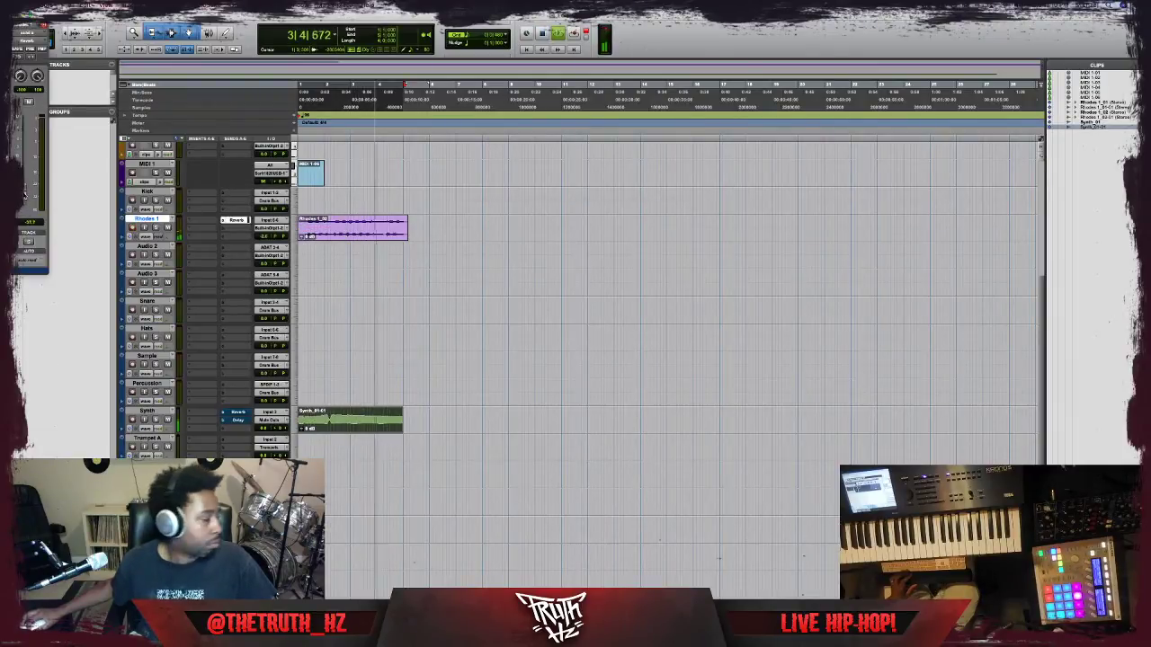
left_click_drag(25, 191, 35, 136)
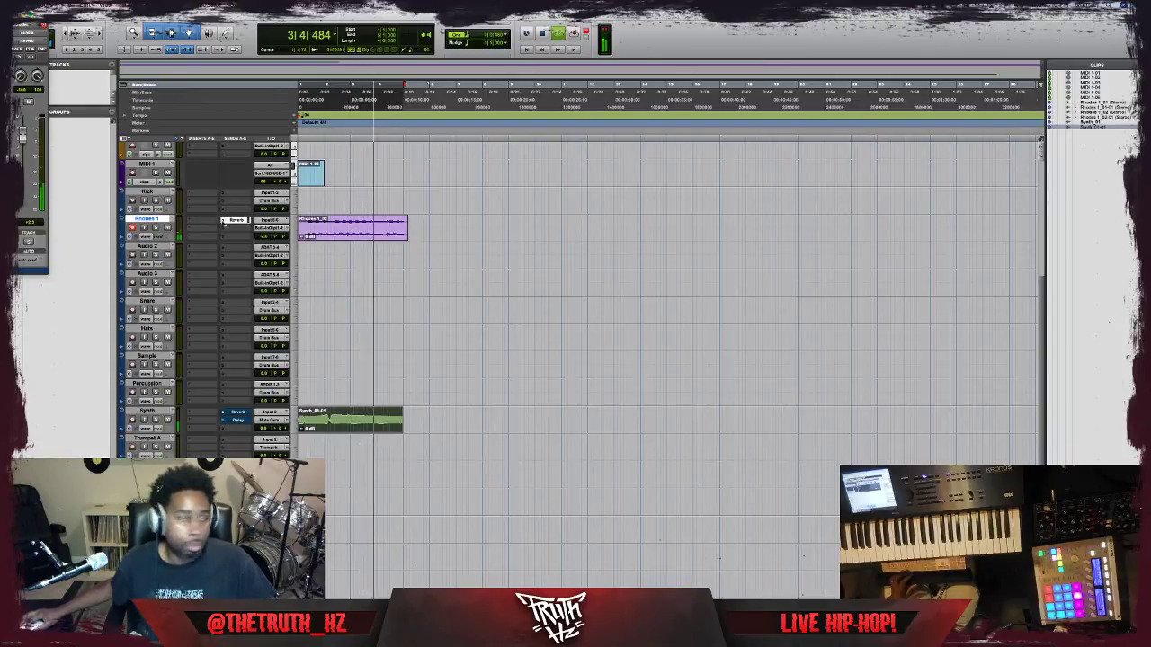
Assign the first send of the Rhodes 1 track to the Delay bus, listen to the loop and stop playback.
left_click(236, 219)
mouse_move(270, 220)
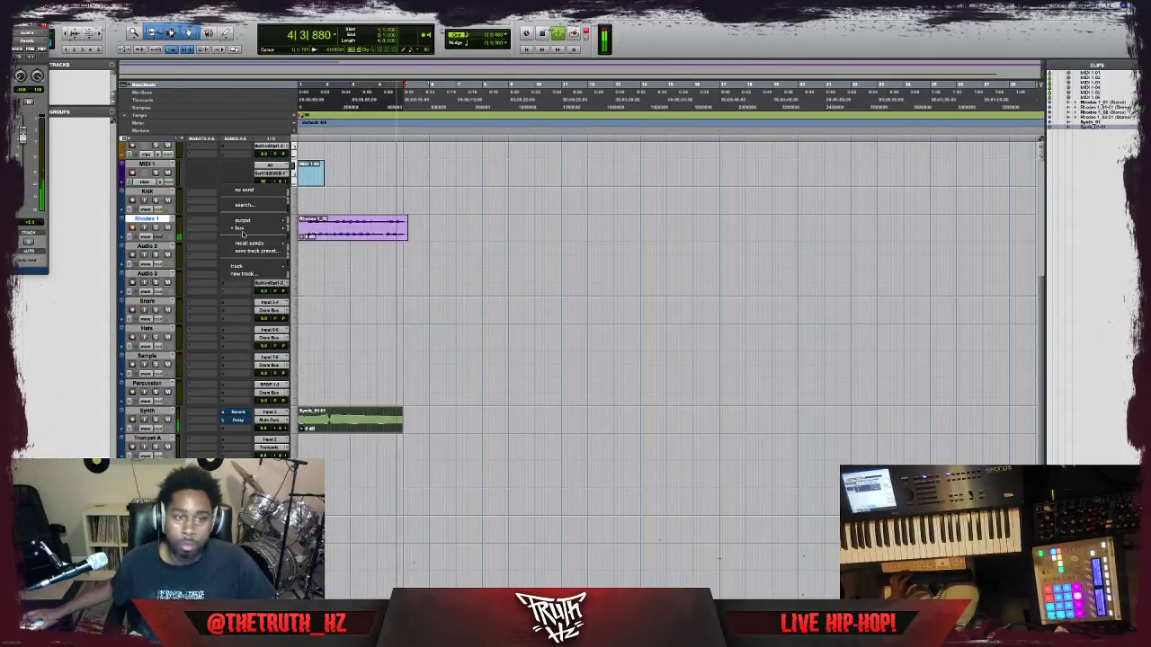
left_click(328, 253)
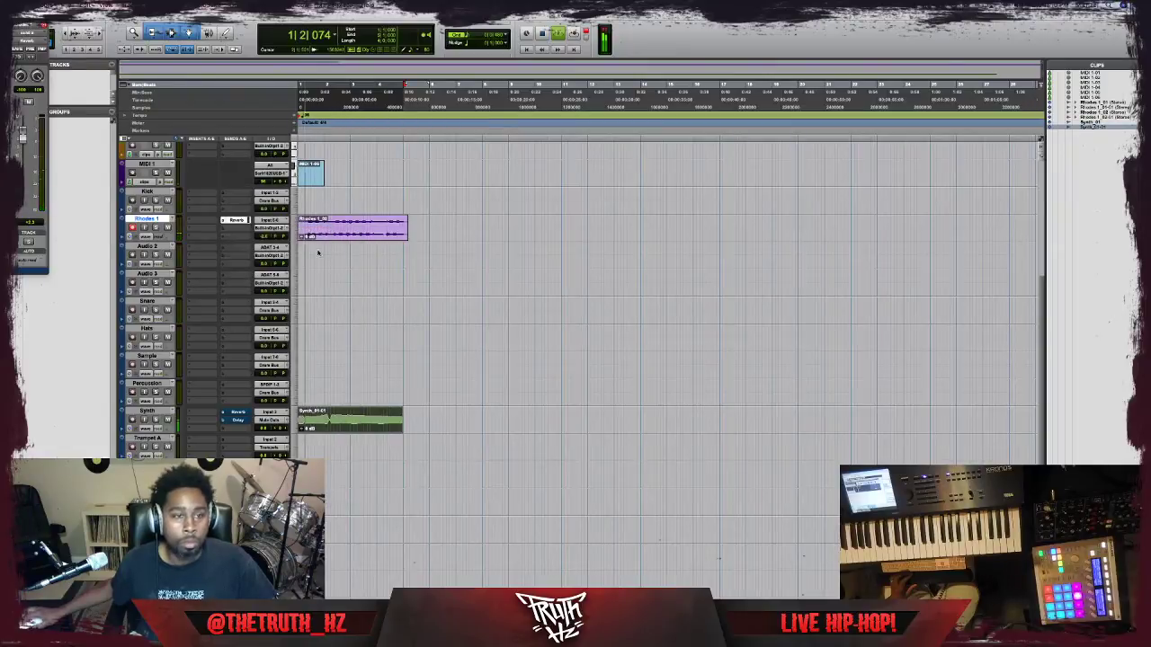
key("space")
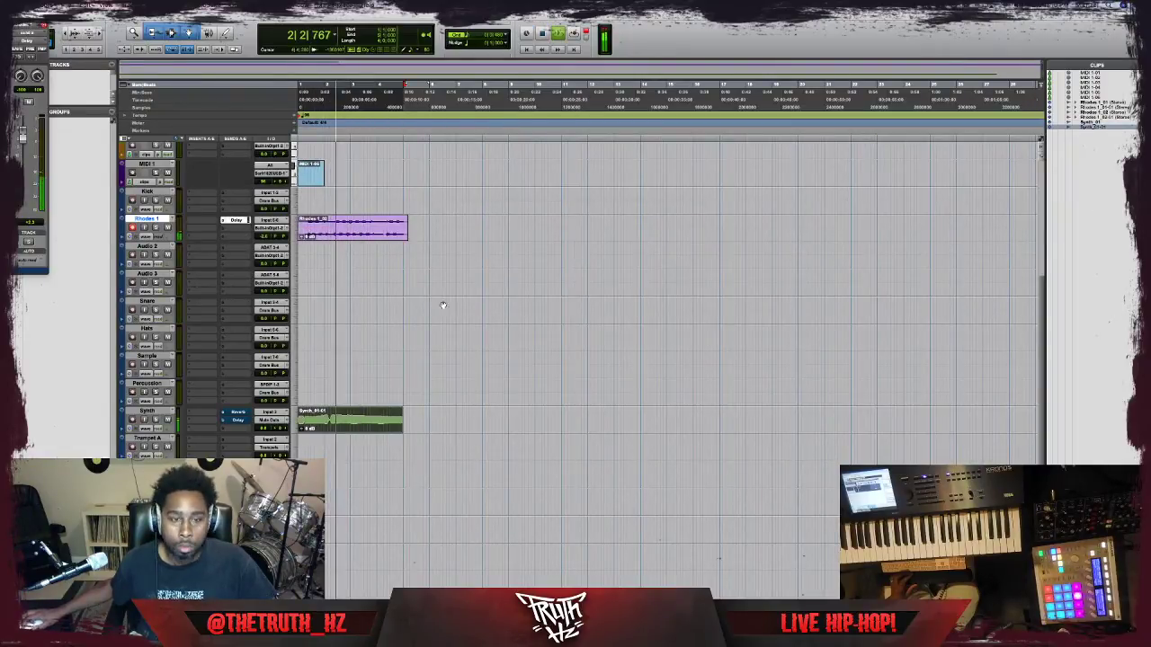
key("space")
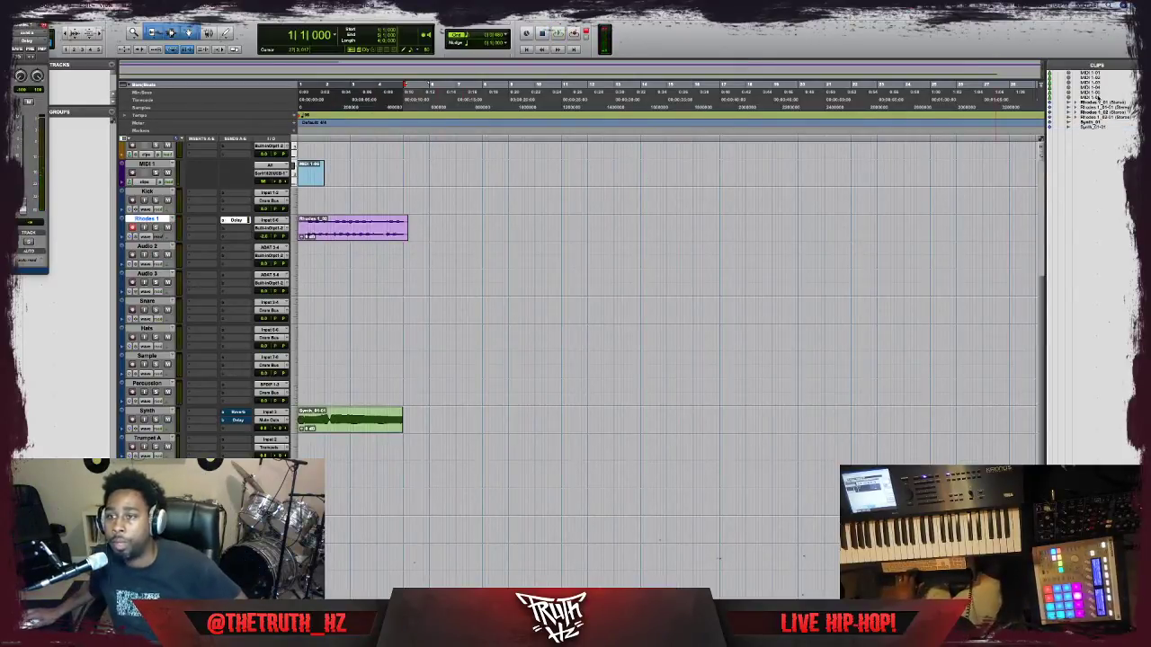
Place the MIDI 1-05 clip from the clip list at bar 1 of the MIDI 1 track and play it back.
left_click(1098, 97)
scroll(242, 189, "up", 1)
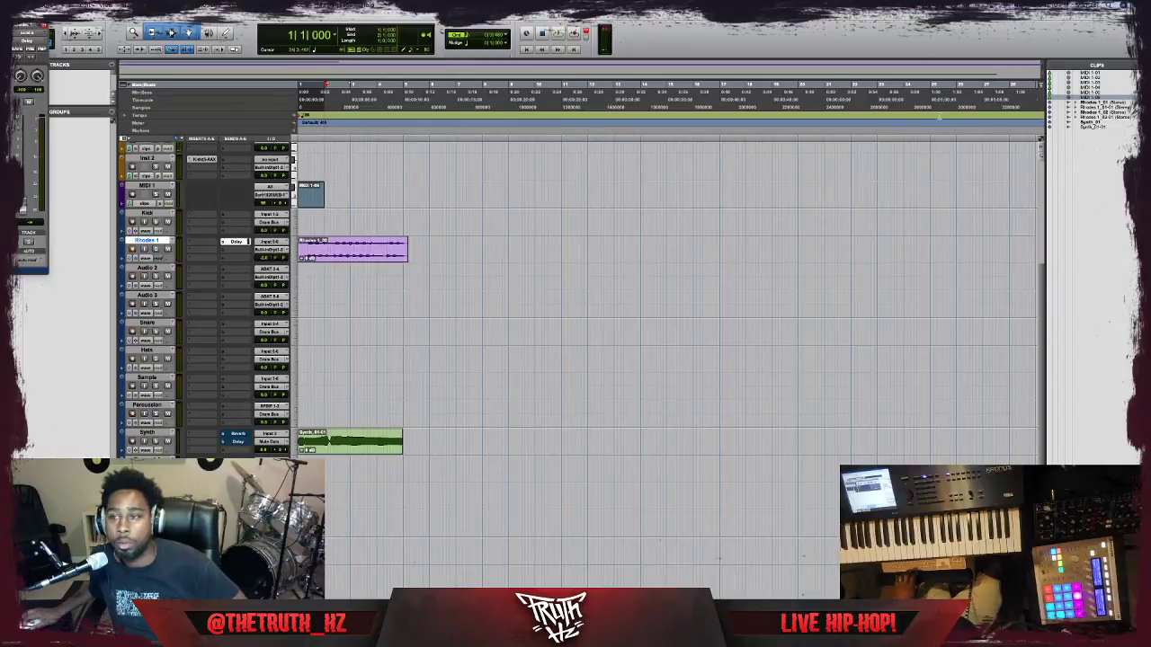
left_click_drag(1081, 96, 257, 253)
key("space")
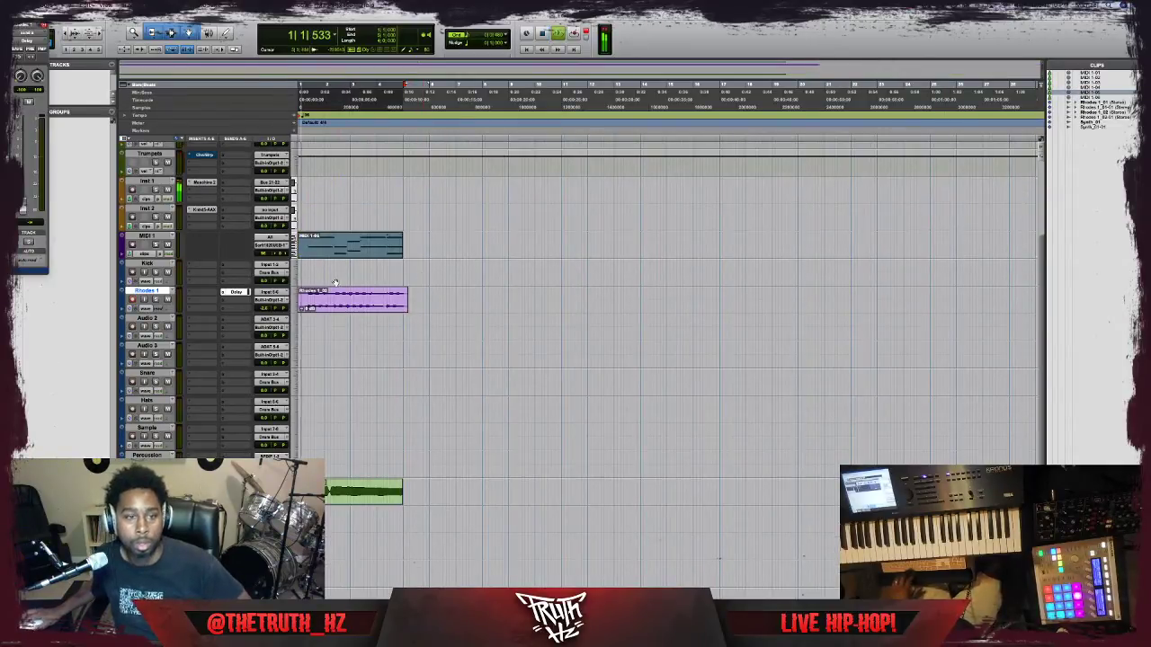
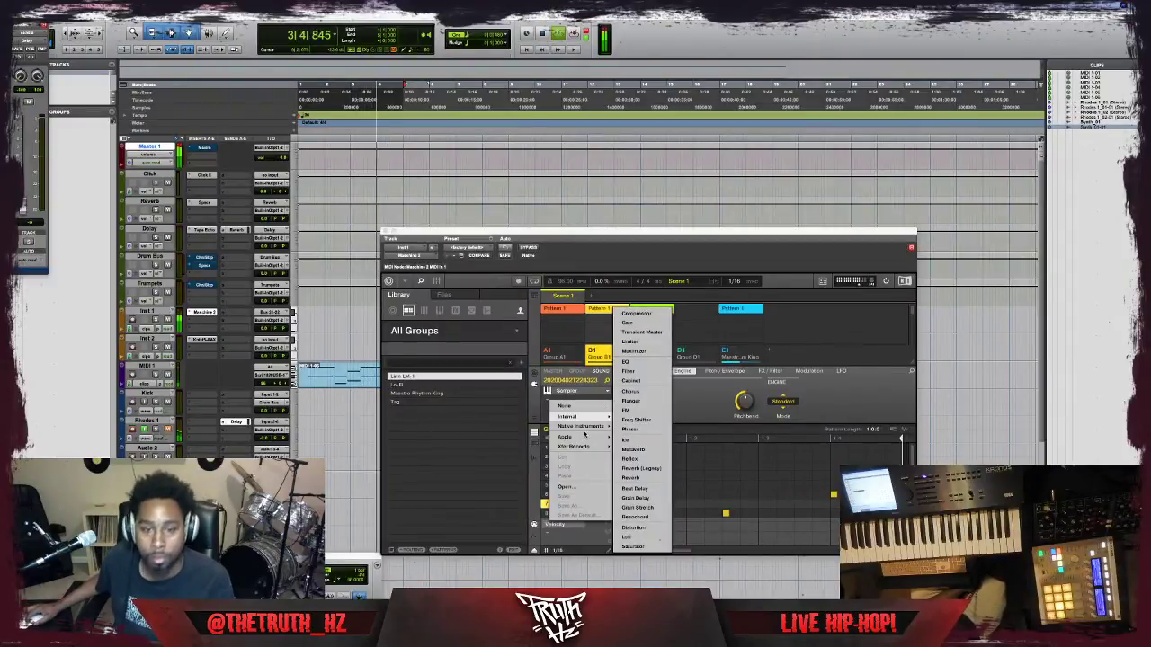
Raise the Low gain of the EQ on Maschine's Group B1 and close the plug-in window.
left_click(687, 404)
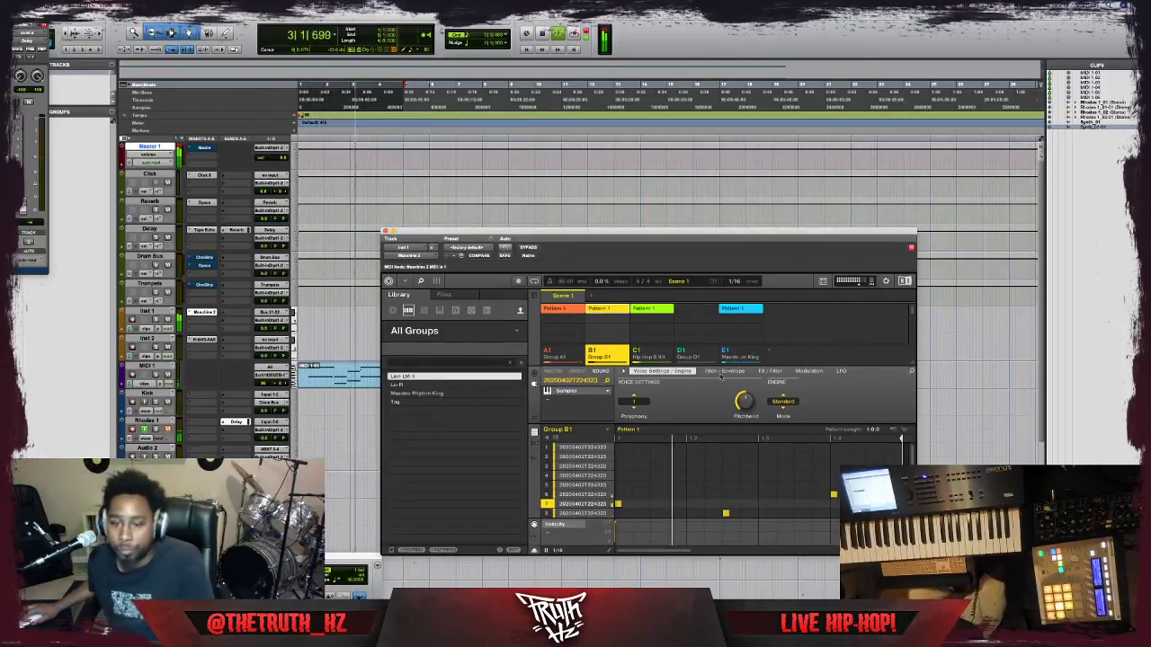
left_click(577, 371)
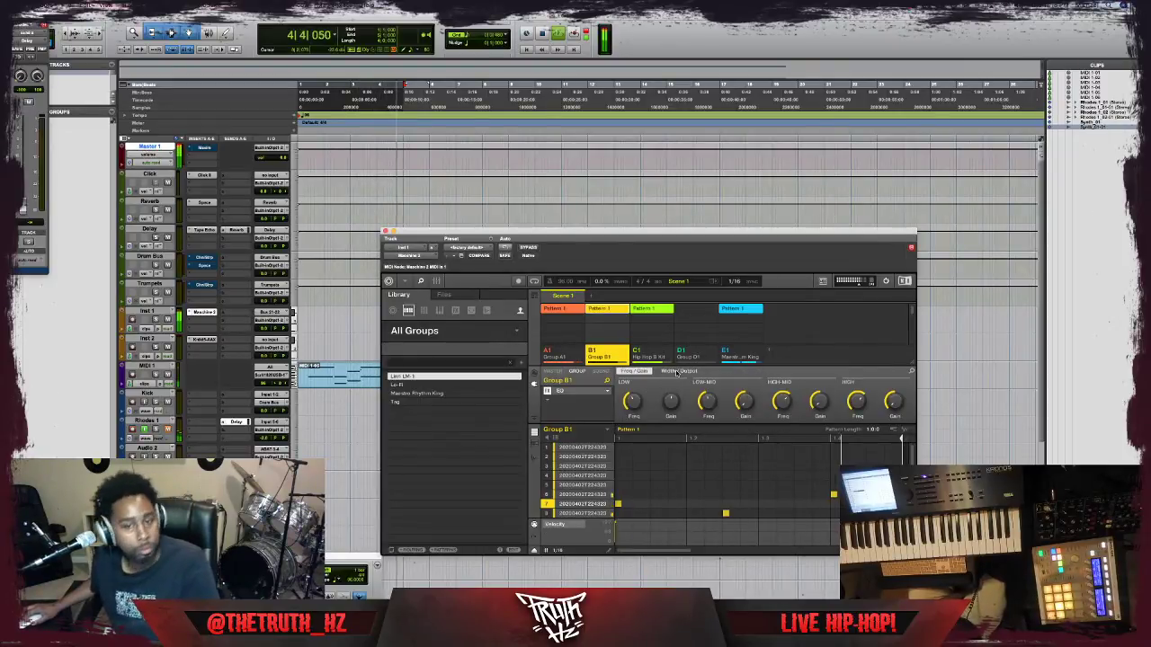
mouse_move(667, 402)
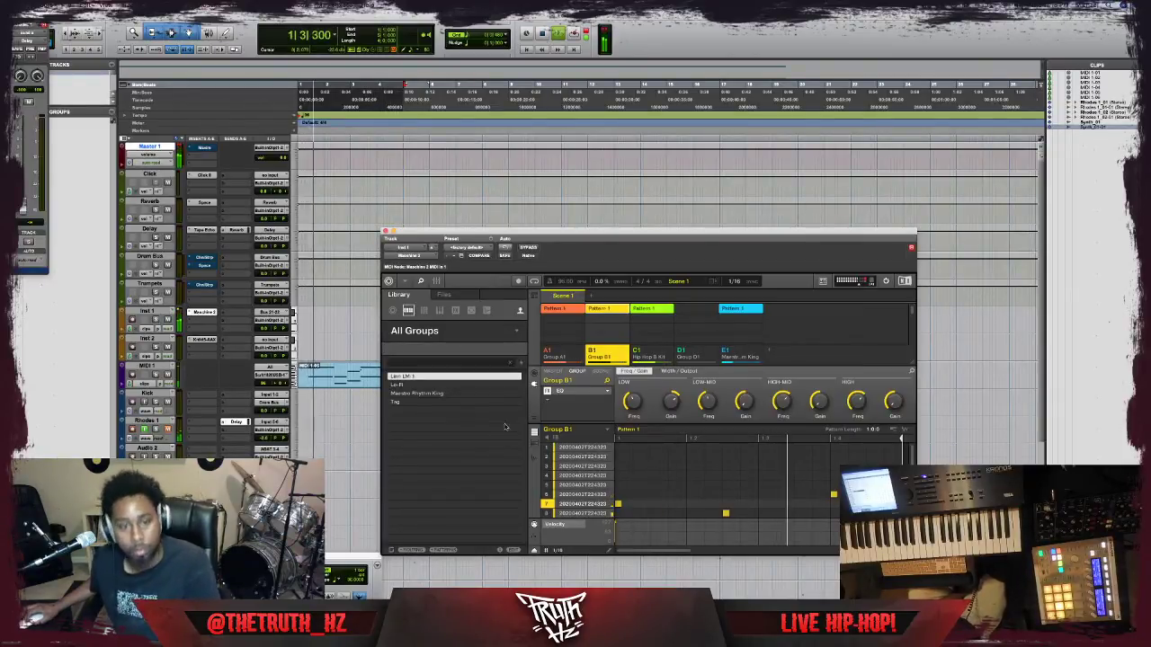
left_click(386, 232)
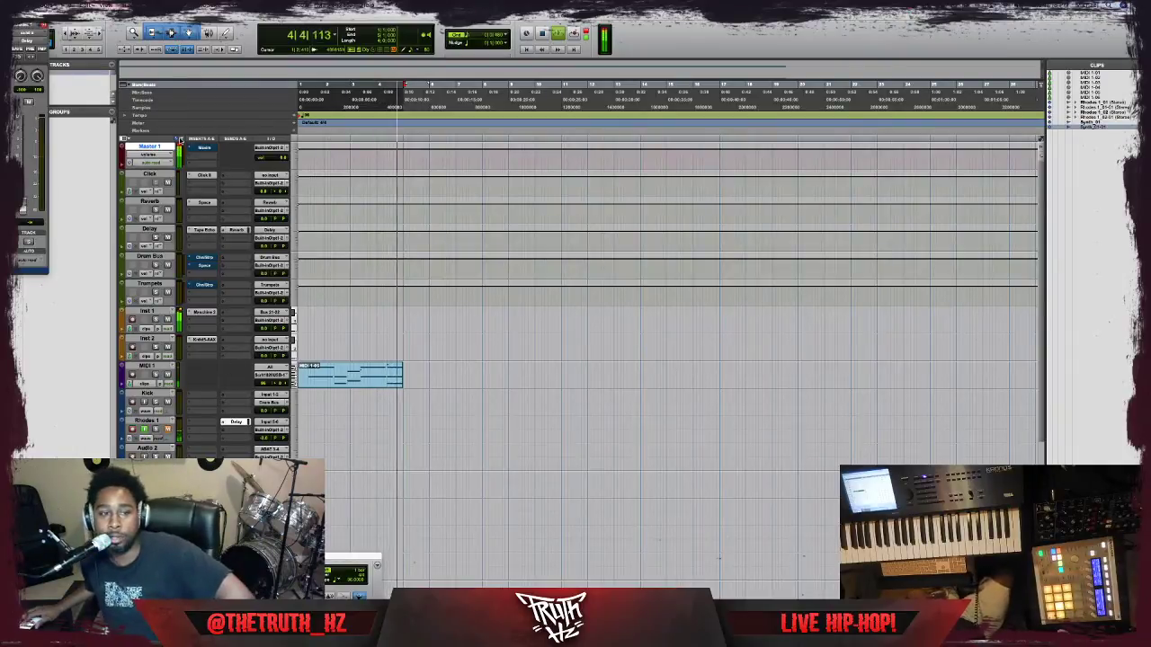
Stop playback, select the MIDI 1-05 clip on the MIDI 1 track and start recording Rhodes 1 from bar 1.
scroll(217, 268, "down", 5)
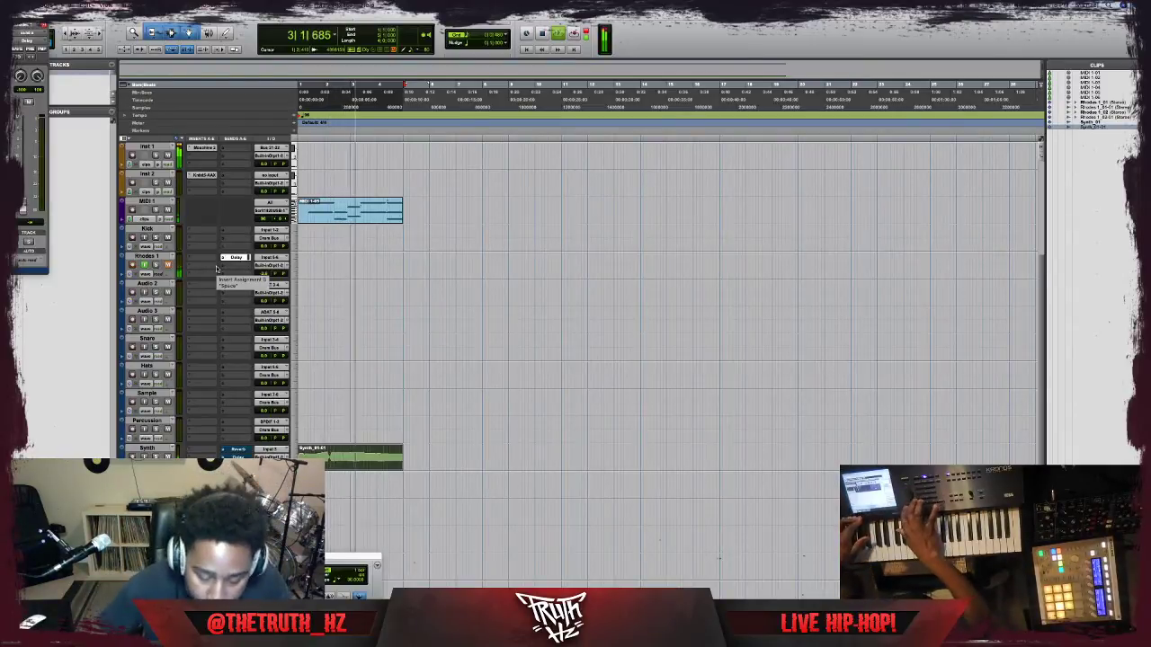
key("space")
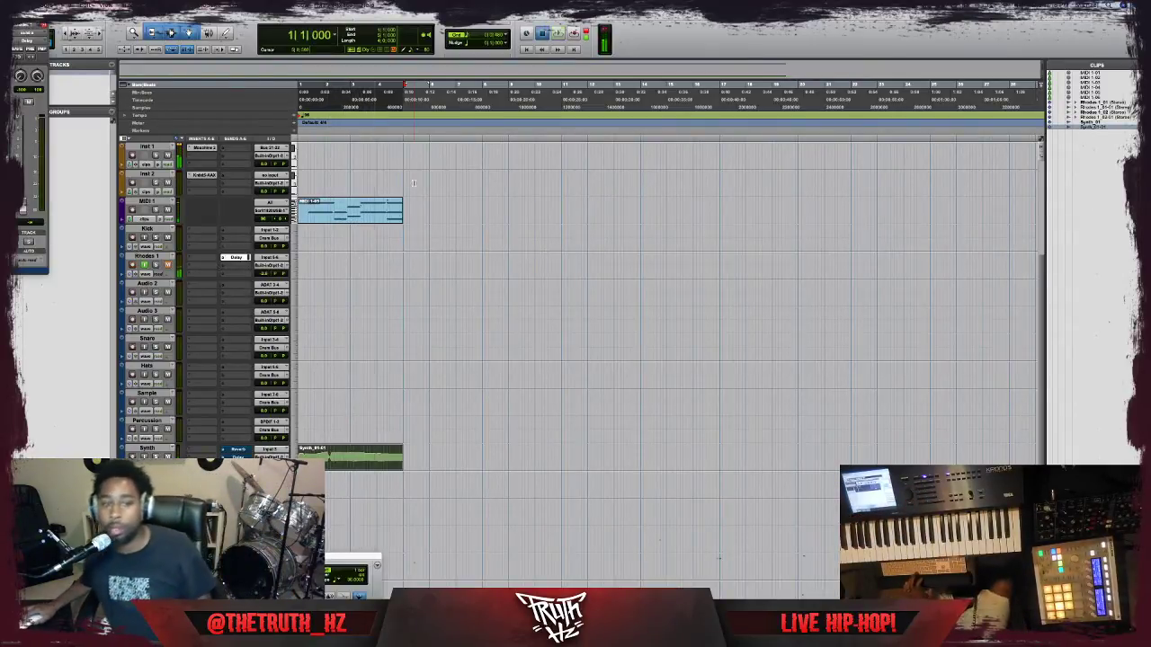
left_click(421, 255)
left_click(357, 217)
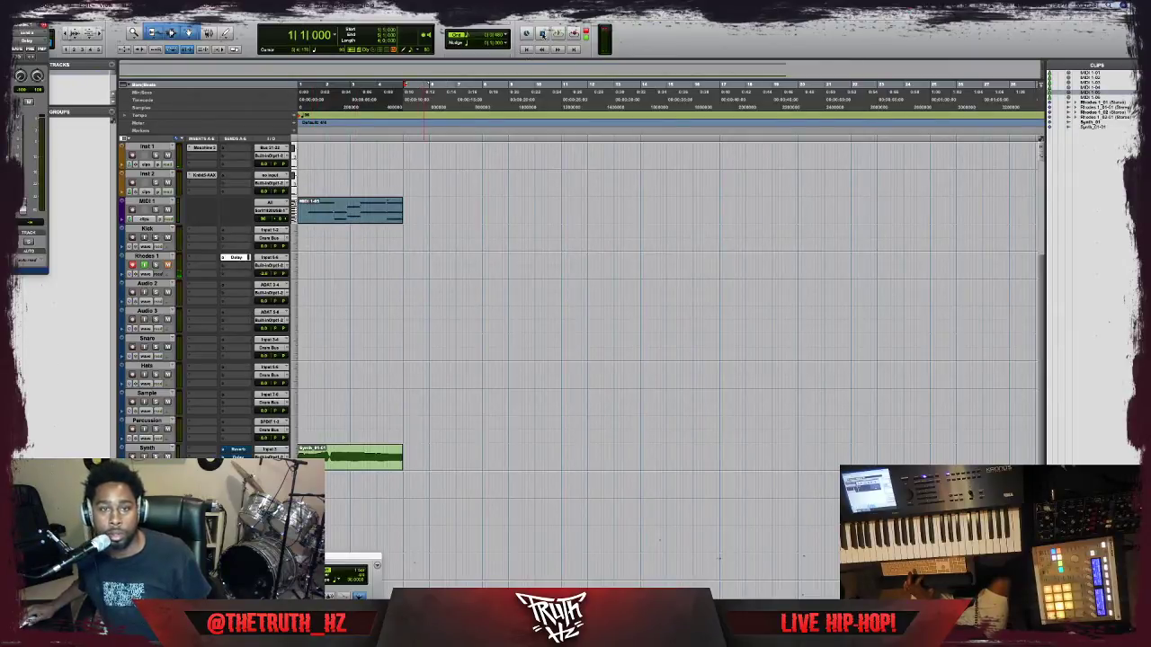
left_click(530, 50)
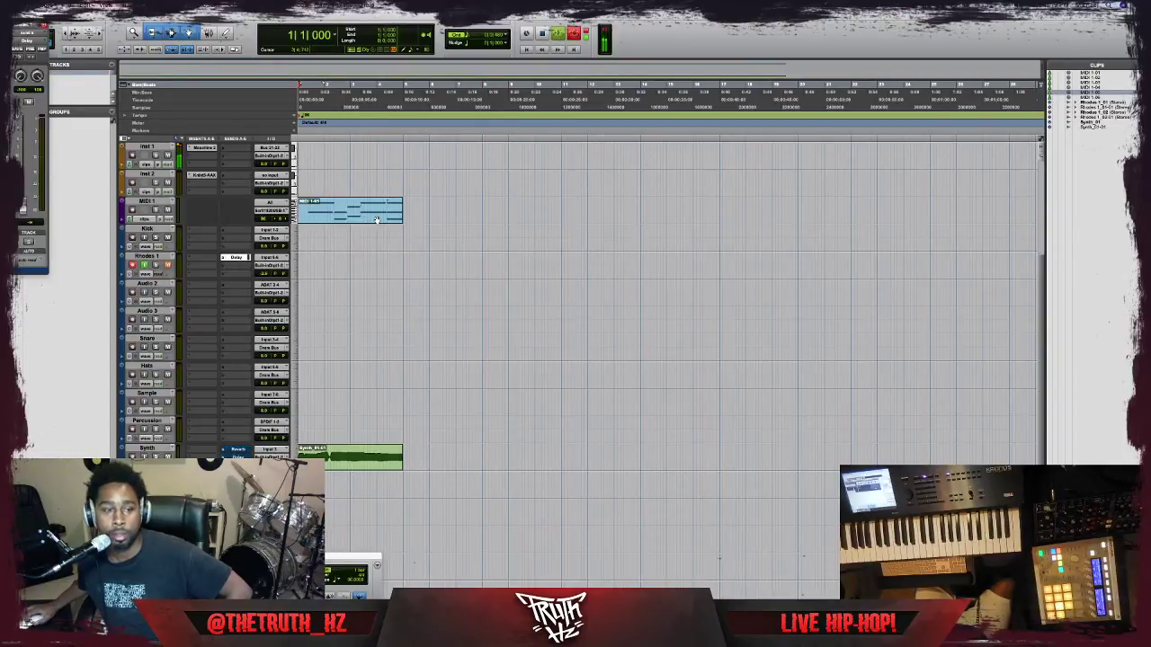
key("F12")
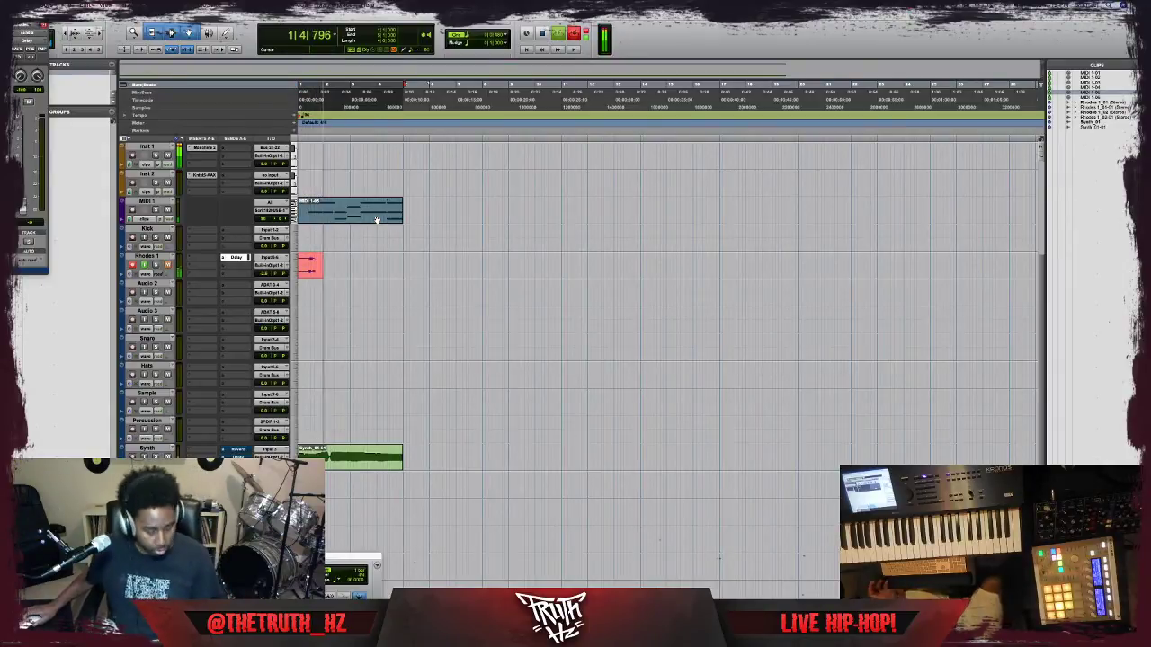
Repeat the MIDI 1-05 clip along its track during recording, delete the copies at bars 9 and 13, and stop the take.
key("alt+r")
key("Return")
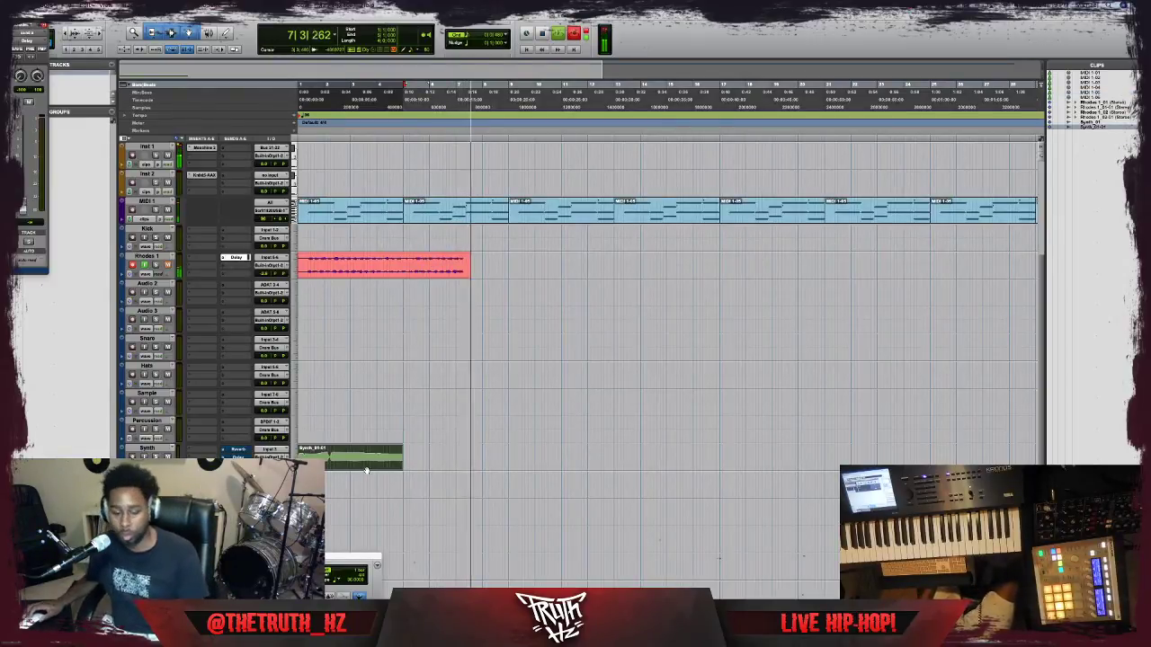
left_click(540, 220)
key("Delete")
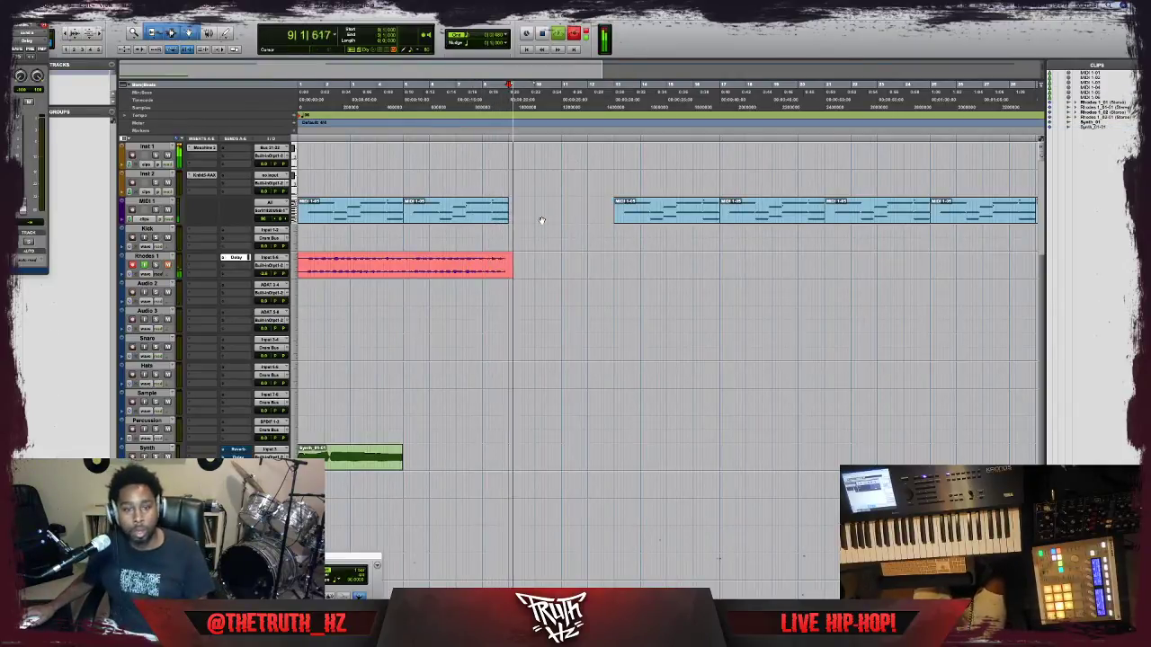
left_click(667, 221)
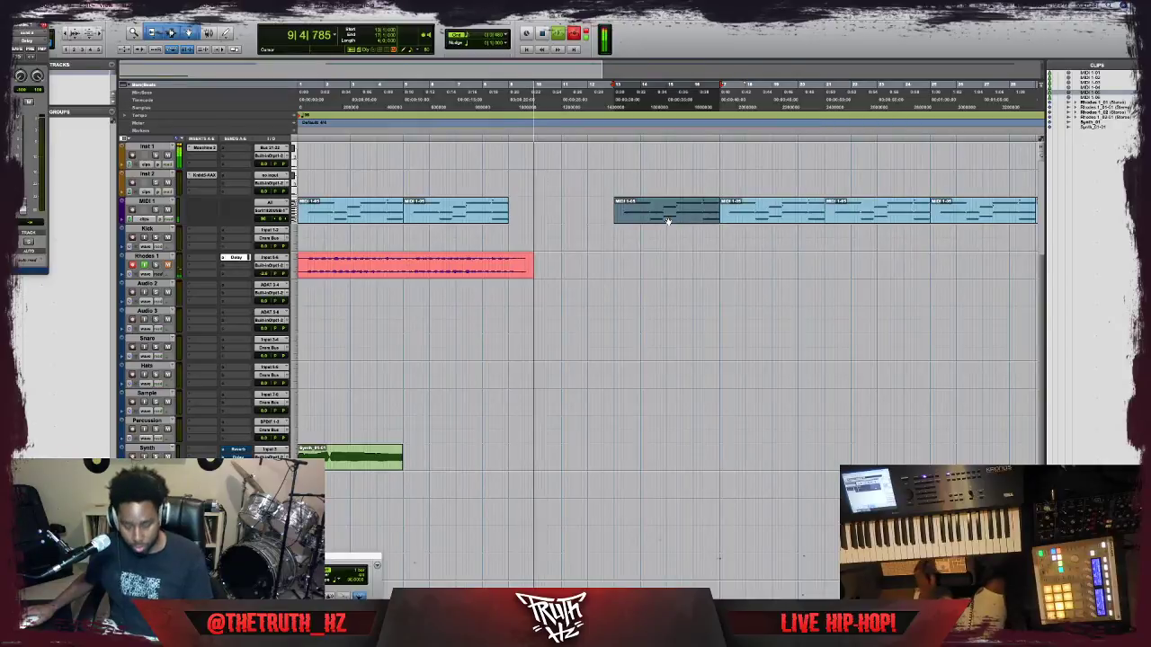
key("Delete")
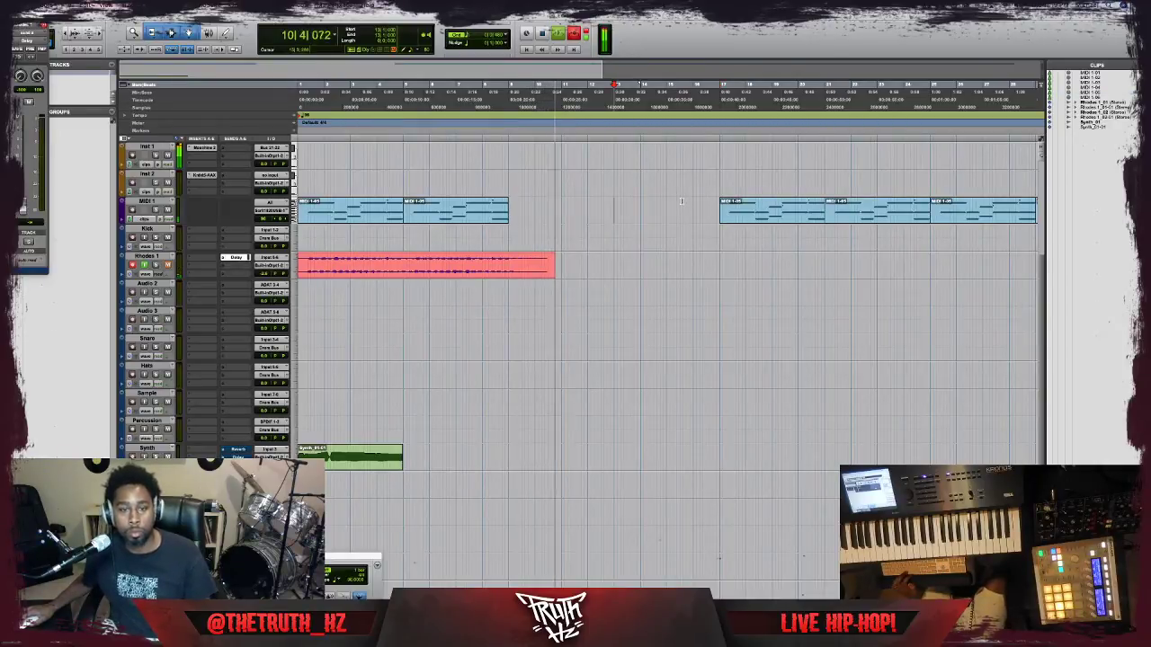
key("space")
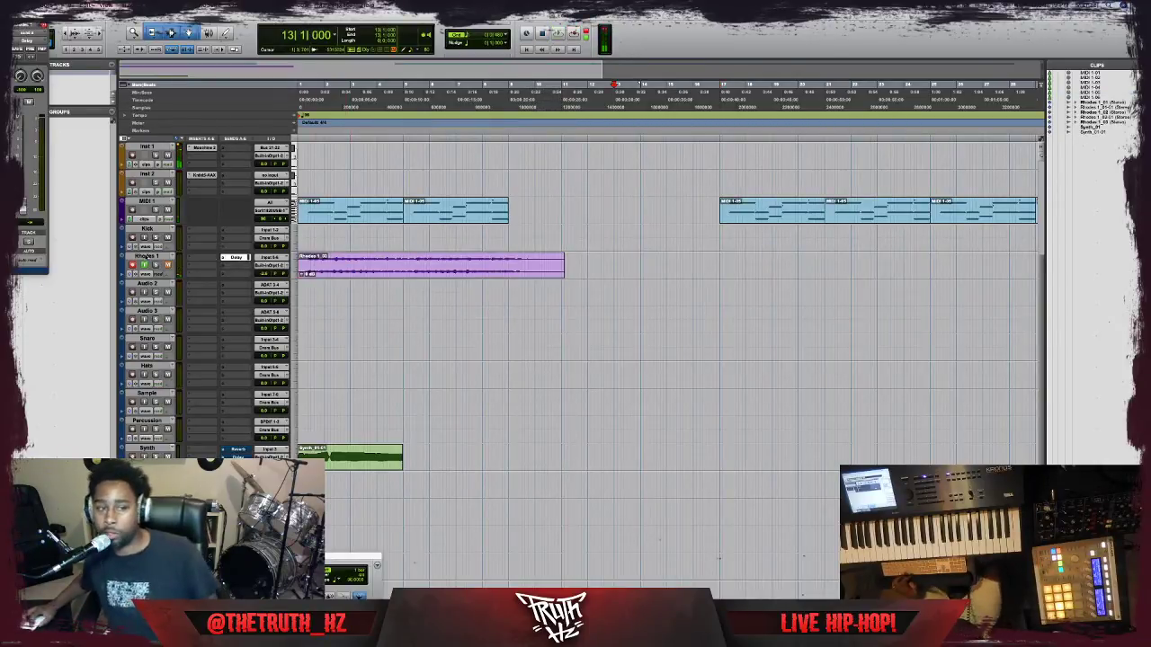
Rename the Rhodes 1 track as Echo Rhodes.
double_click(145, 256)
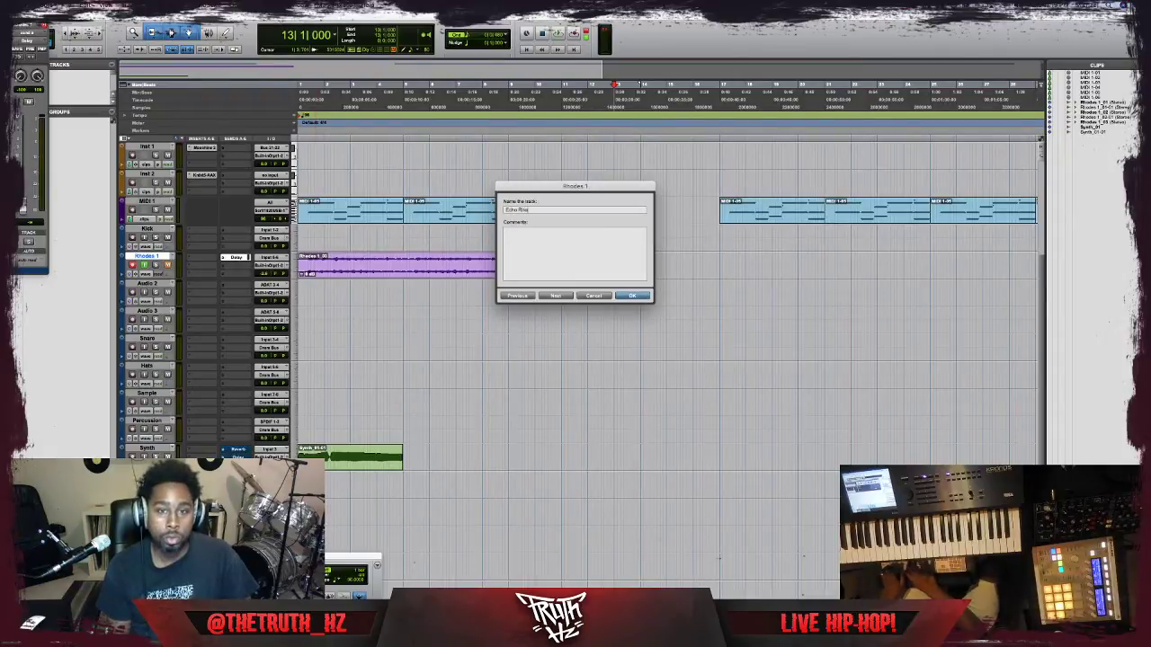
type("Echo Rhodes")
key("Return")
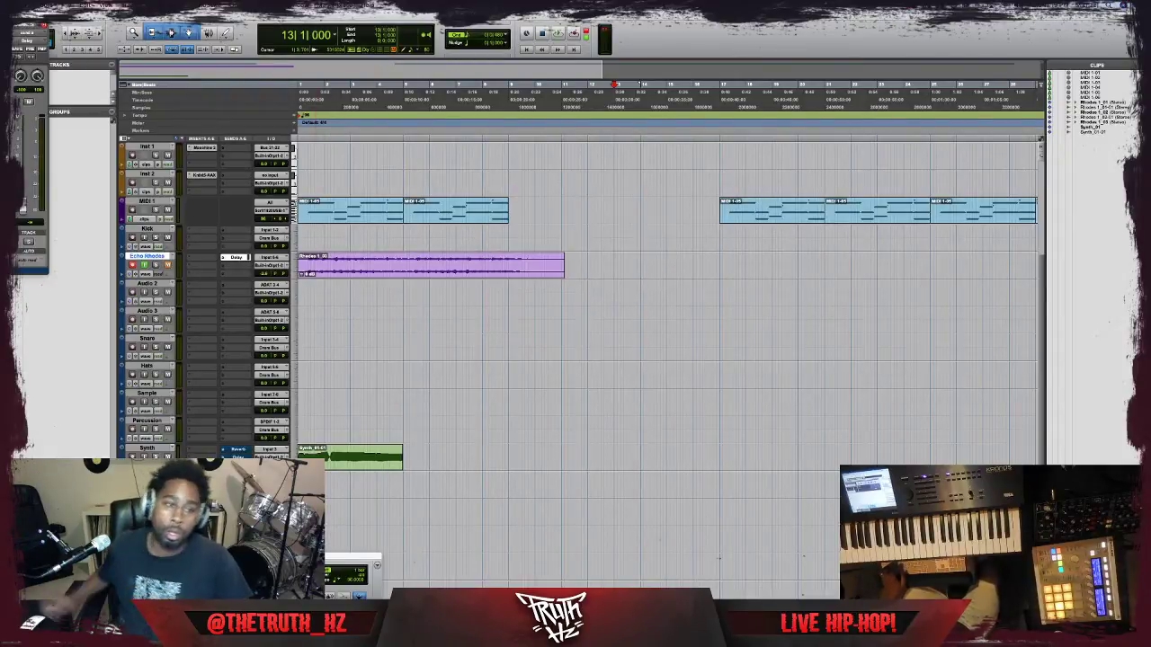
Select the first two clips on the MIDI 1 track, covering bars 1 to 8, as the playback range.
left_click_drag(300, 209, 456, 230)
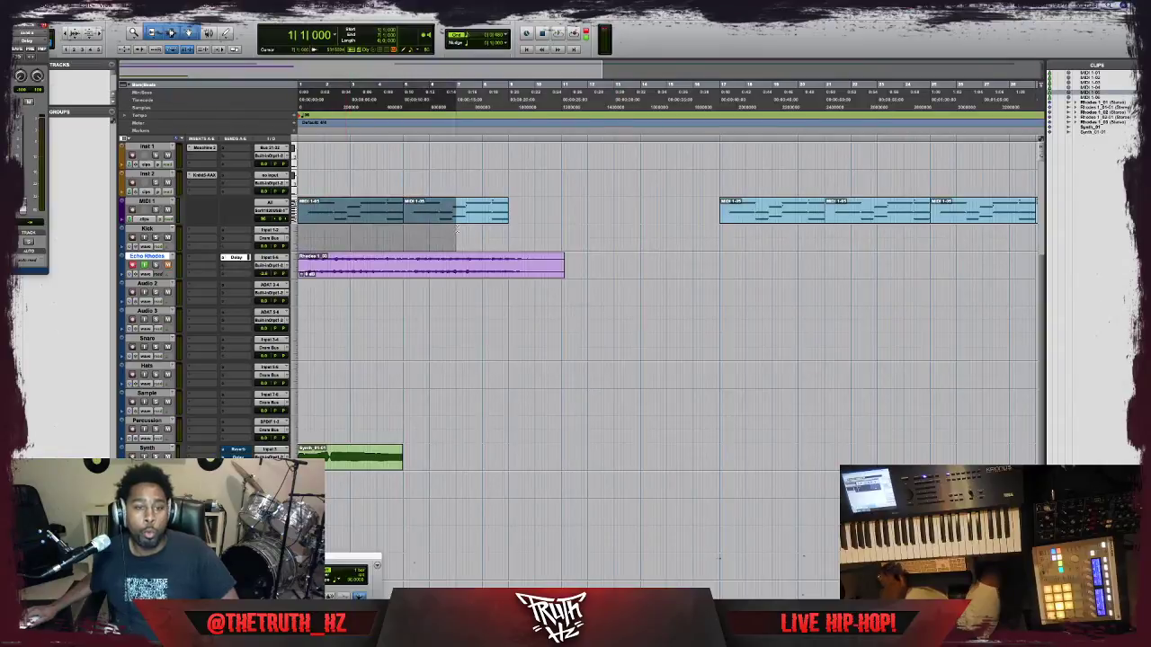
left_click(470, 218)
left_click(342, 215, "shift")
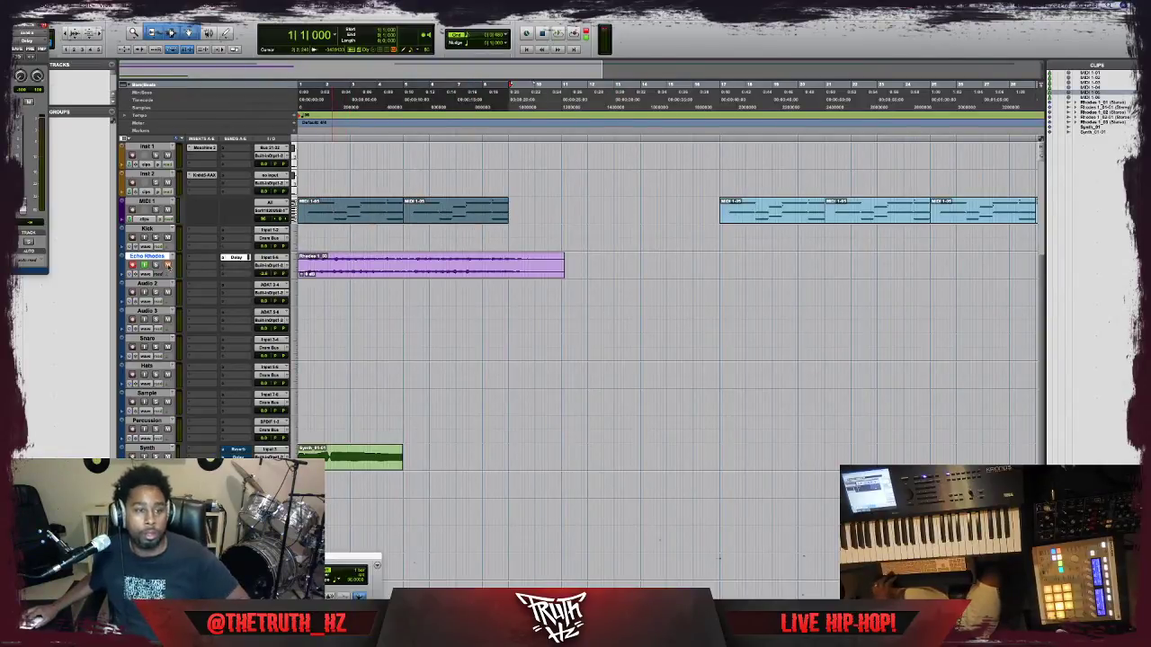
left_click(367, 234)
left_click(371, 222)
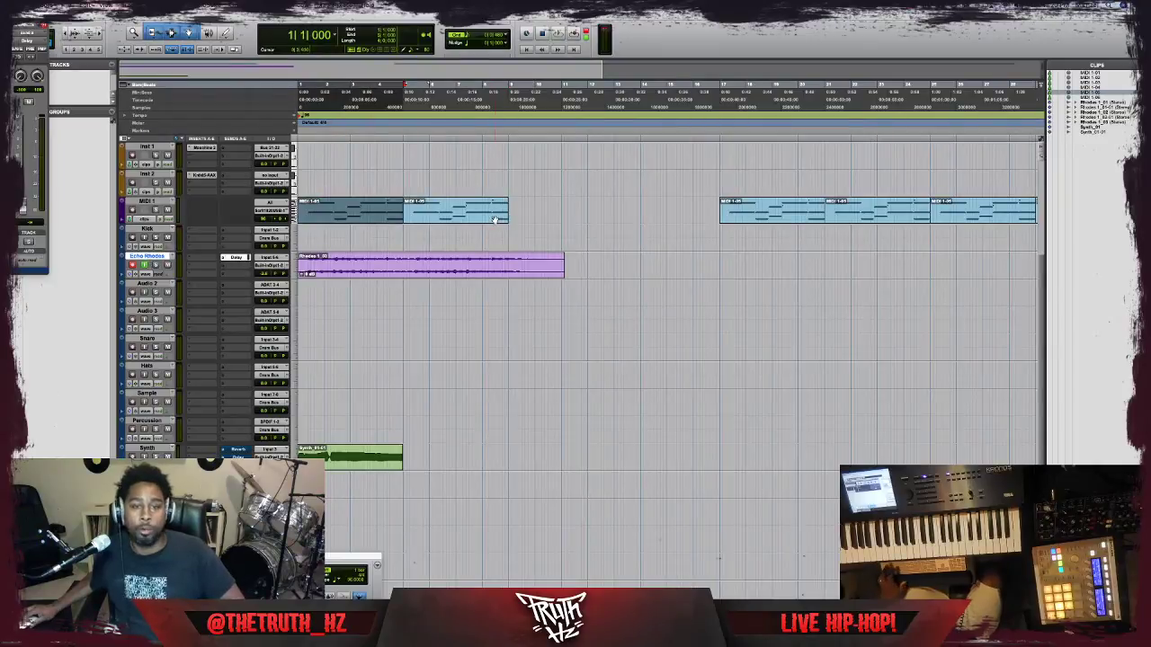
left_click(495, 220, "shift")
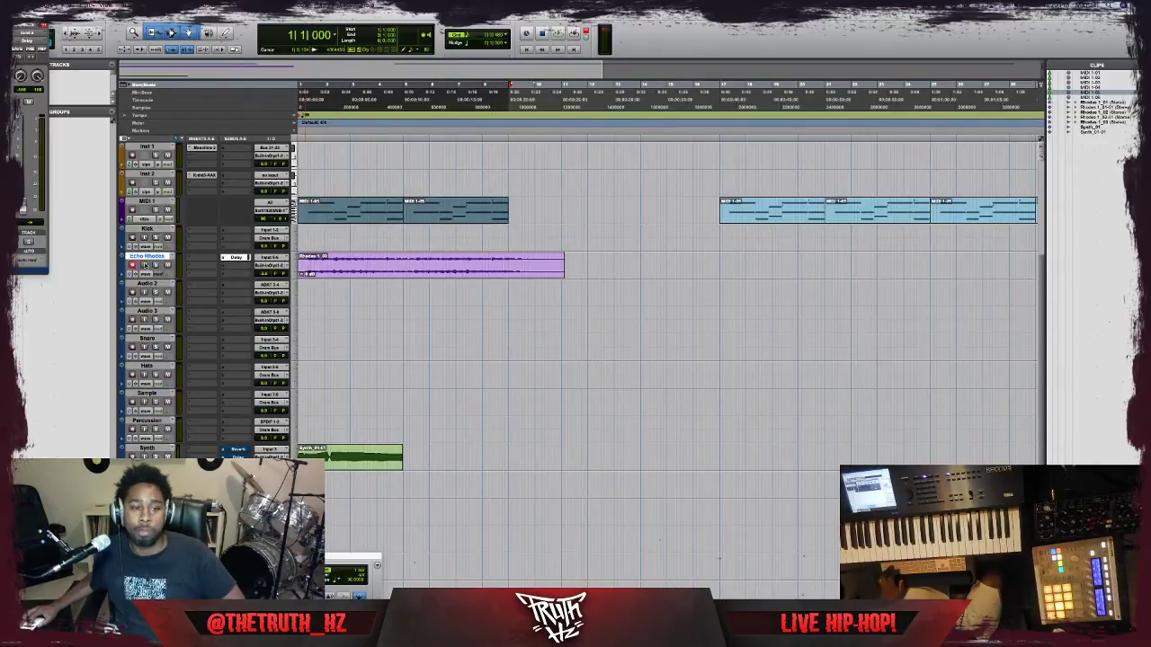
Audition the beat over the selected bars and stop playback at bar 1.
key("space")
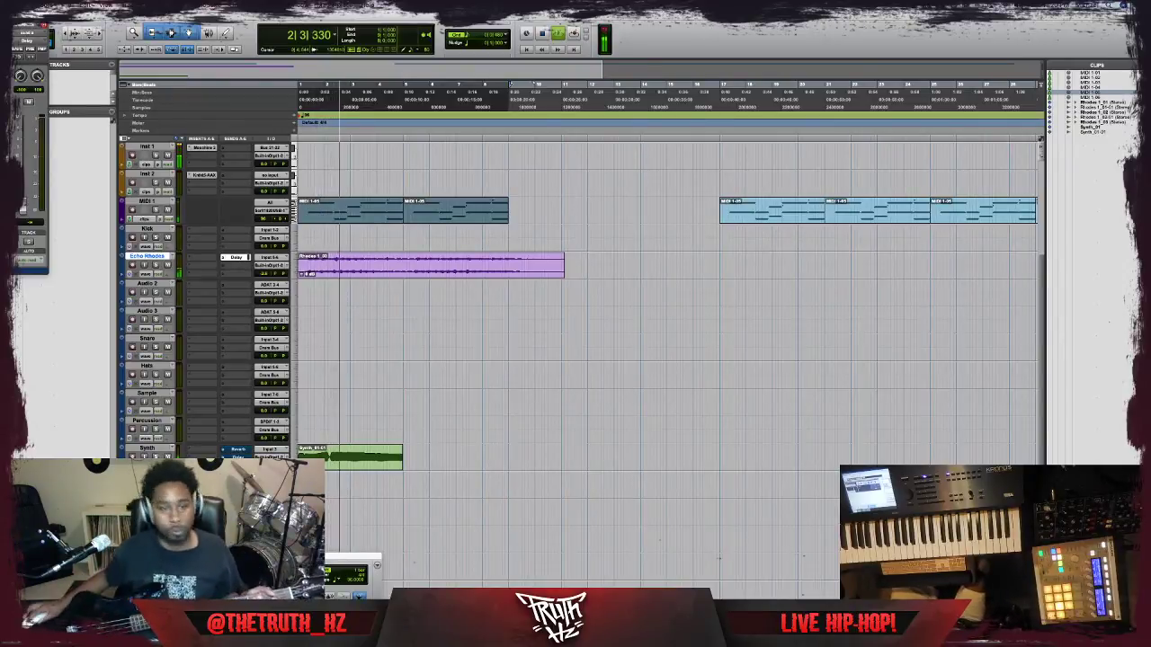
scroll(701, 383, "down", 1)
scroll(701, 383, "down", 4)
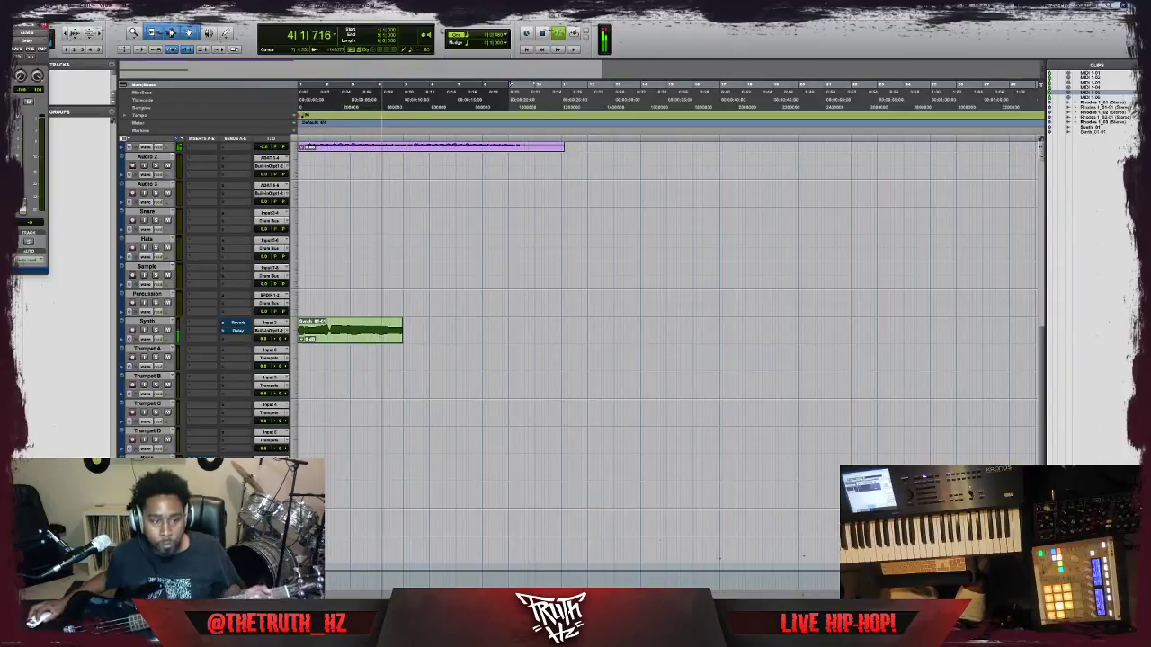
key("space")
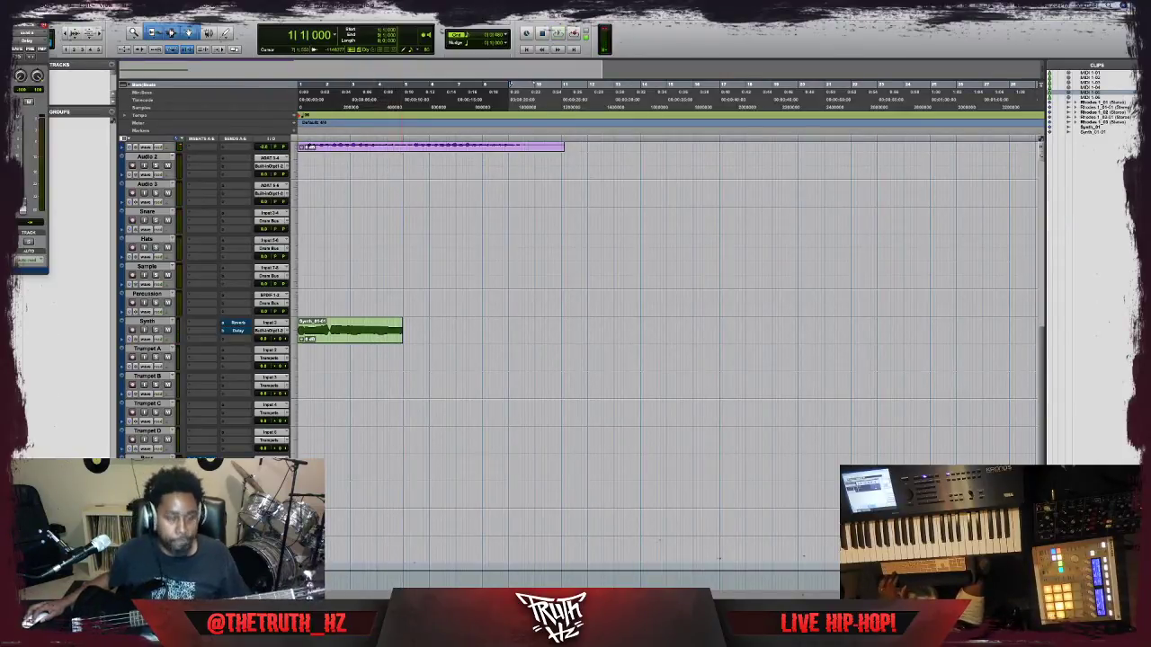
key("space")
key("space")
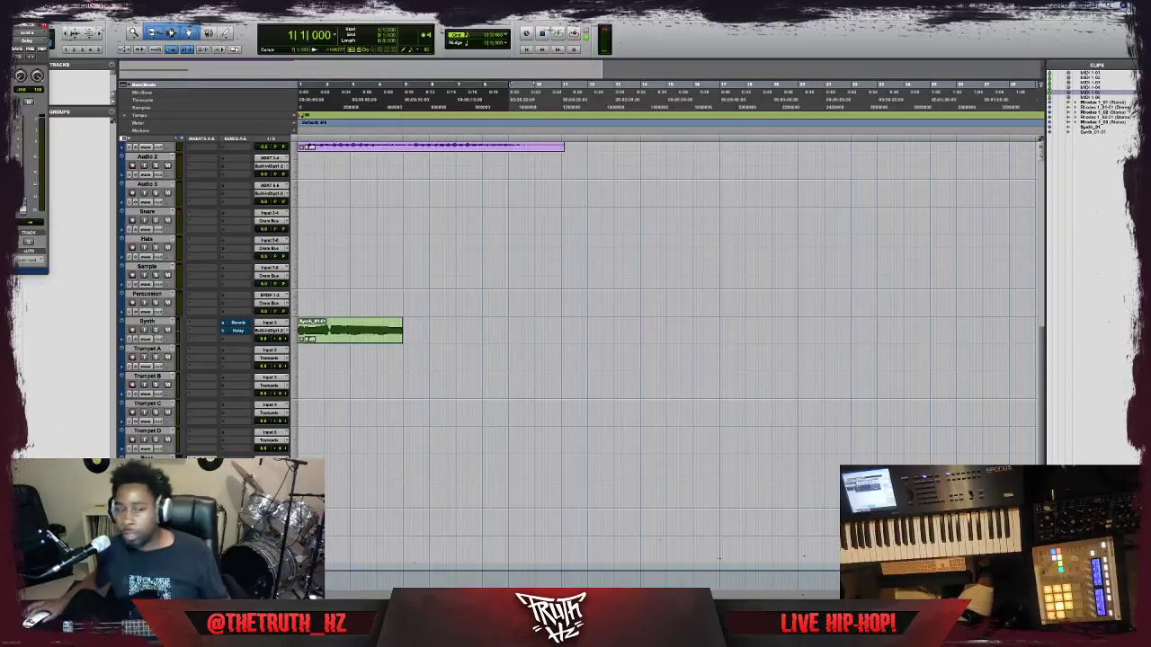
Open the Guitar Rig insert on the Bass track.
left_click(203, 460)
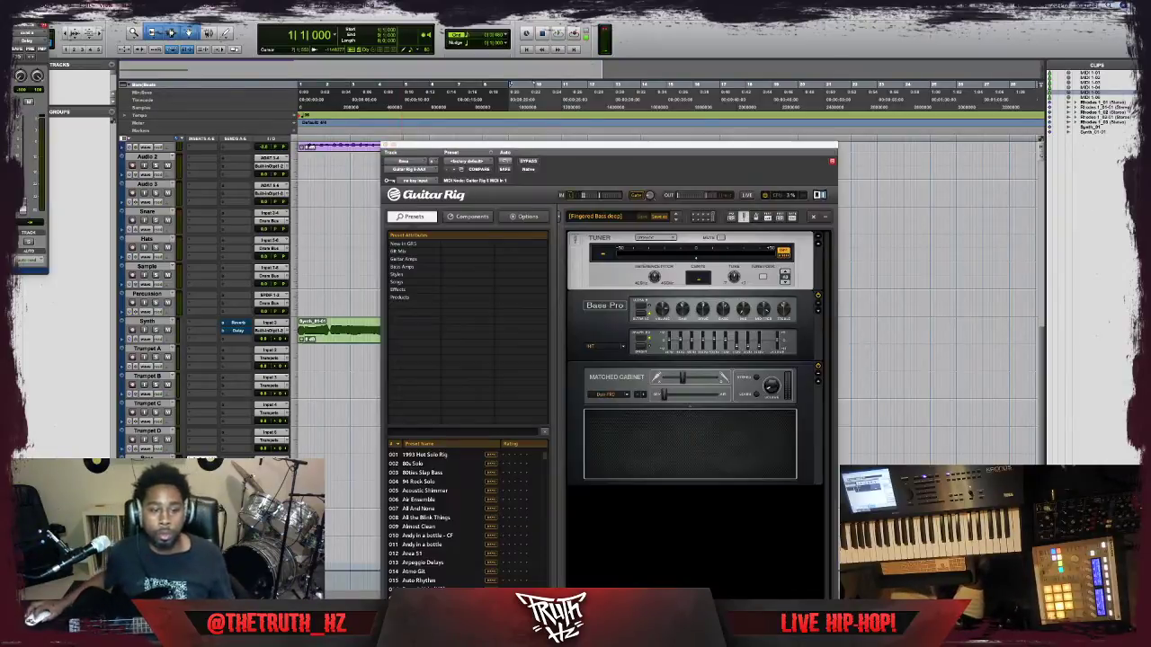
key("super+w")
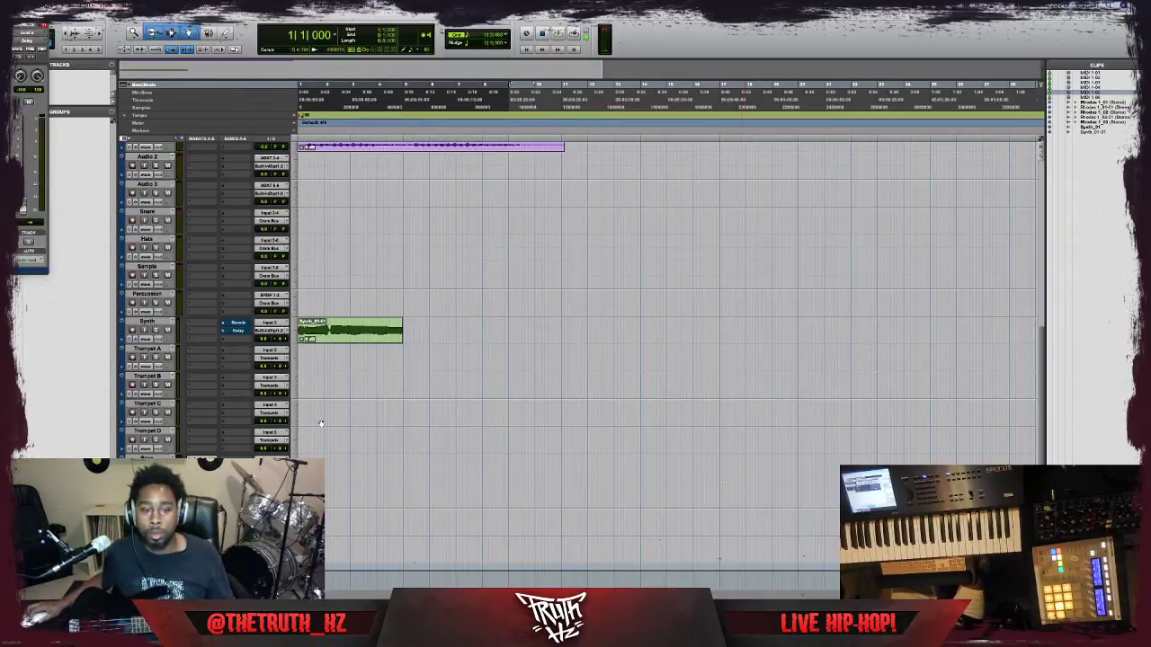
left_click(202, 463)
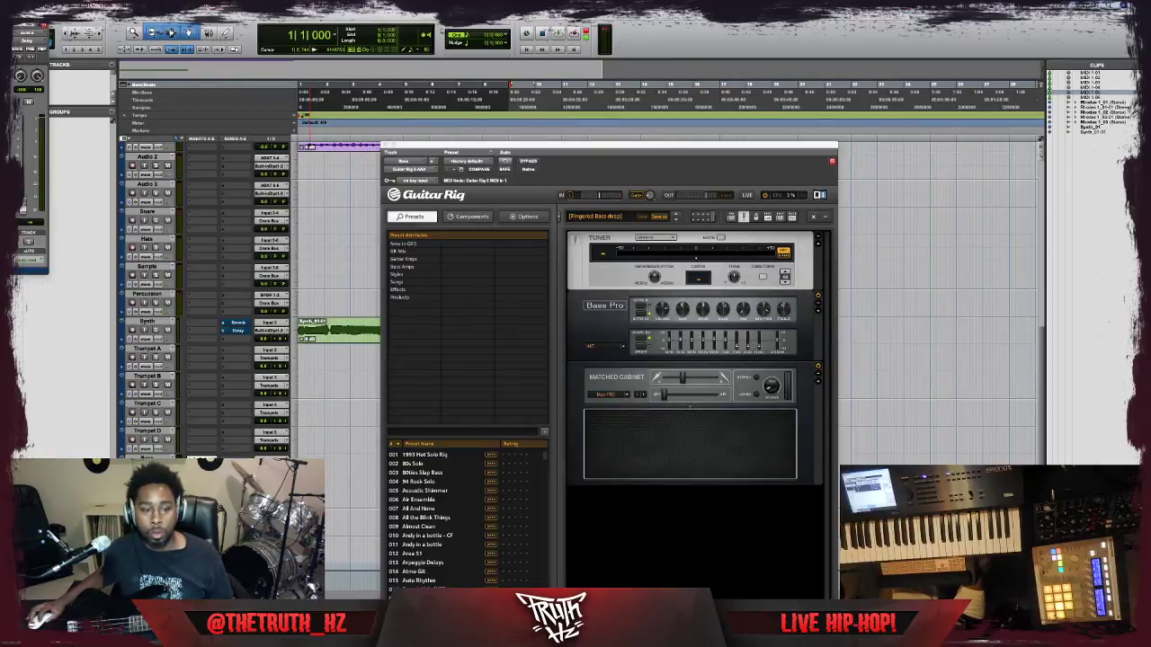
left_click(386, 145)
left_click(202, 459)
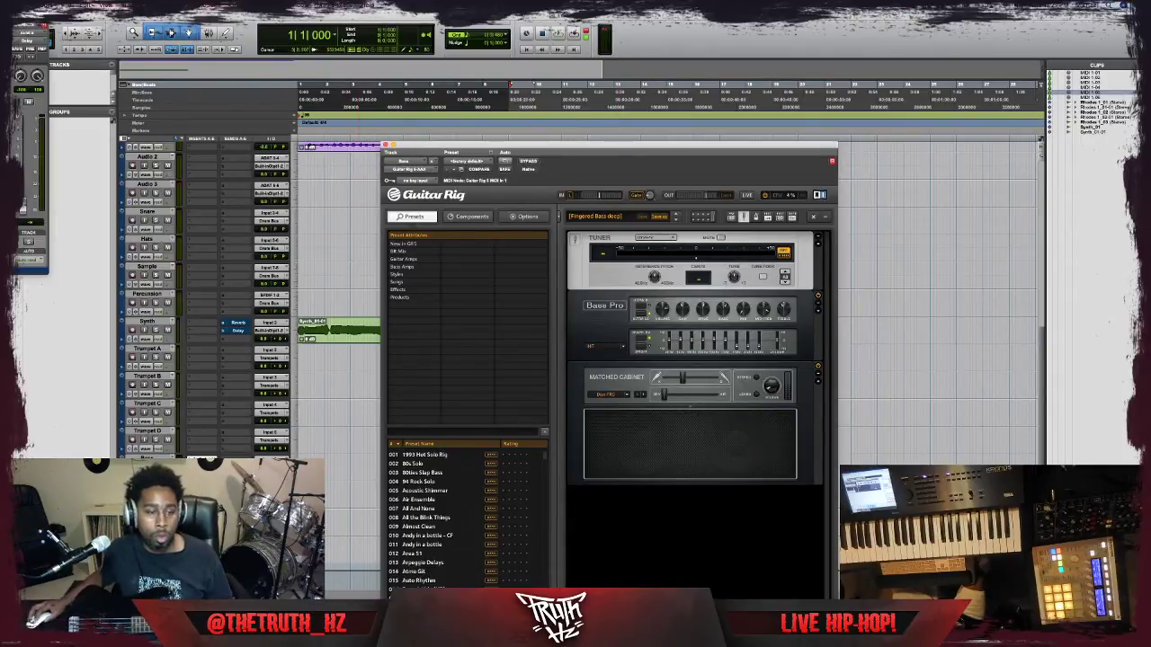
Check the hardware inputs in Focusrite Control and assign a mono interface input to the Bass track.
left_click(269, 432)
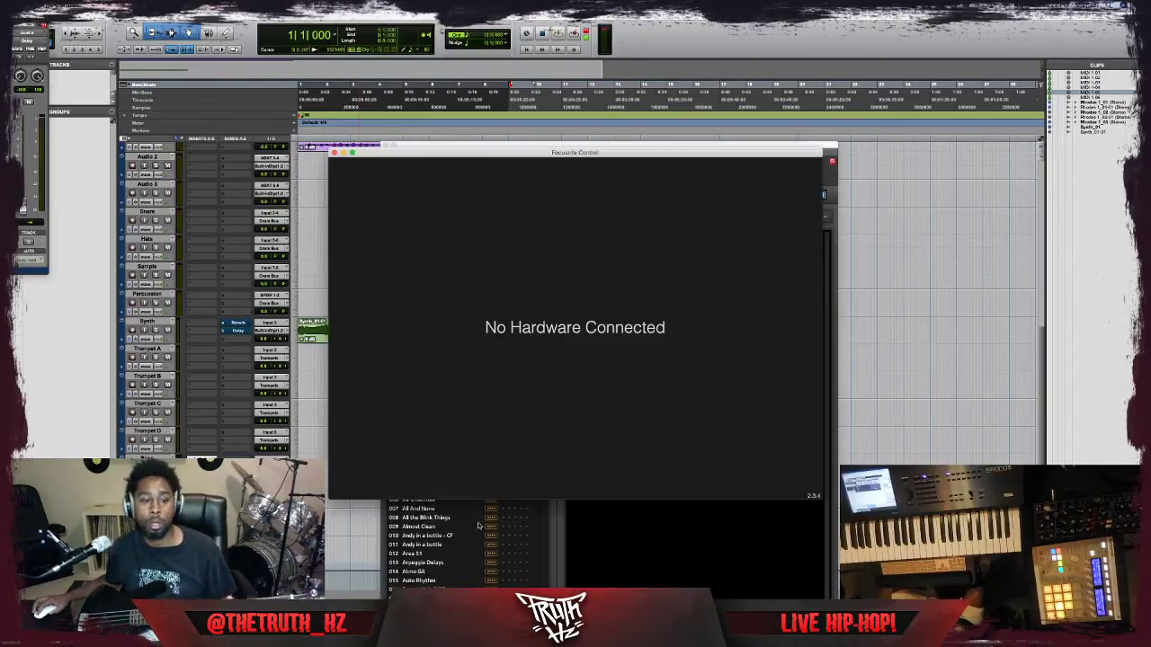
left_click(504, 252)
scroll(578, 258, "right", 5)
scroll(581, 257, "left", 5)
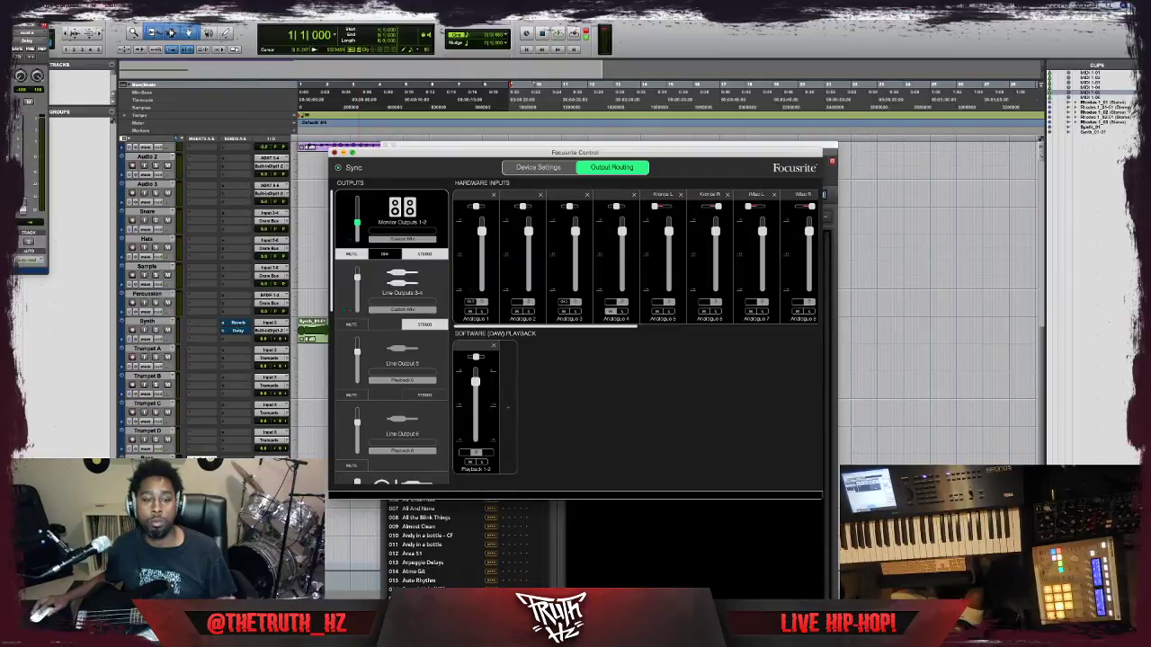
left_click(333, 154)
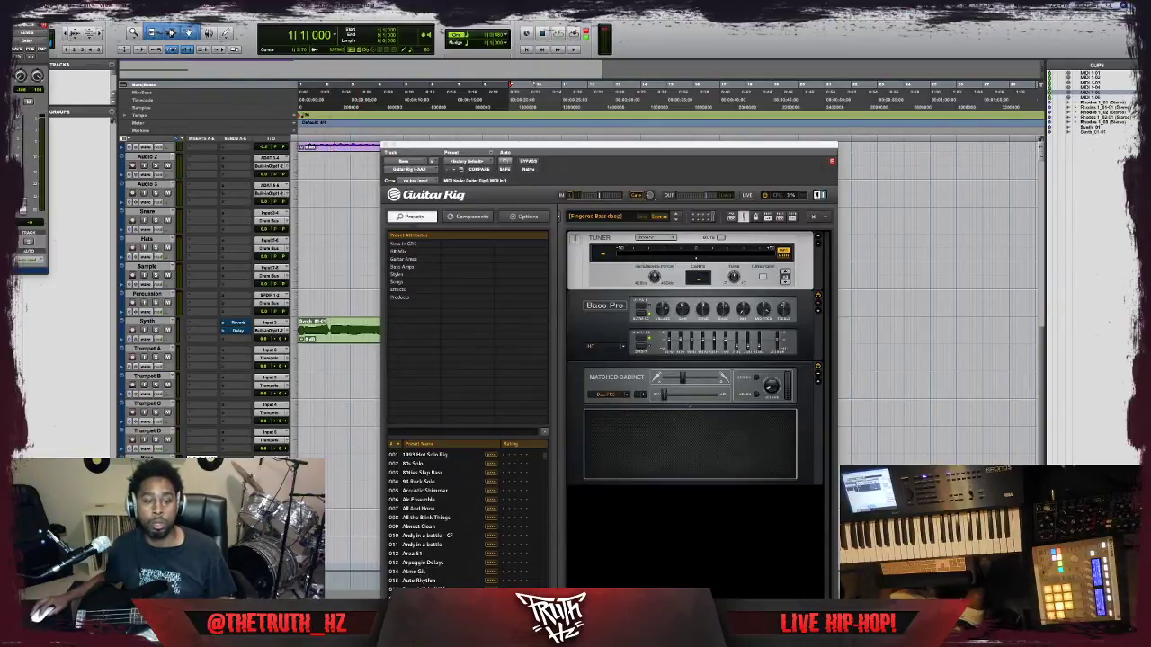
left_click(270, 432)
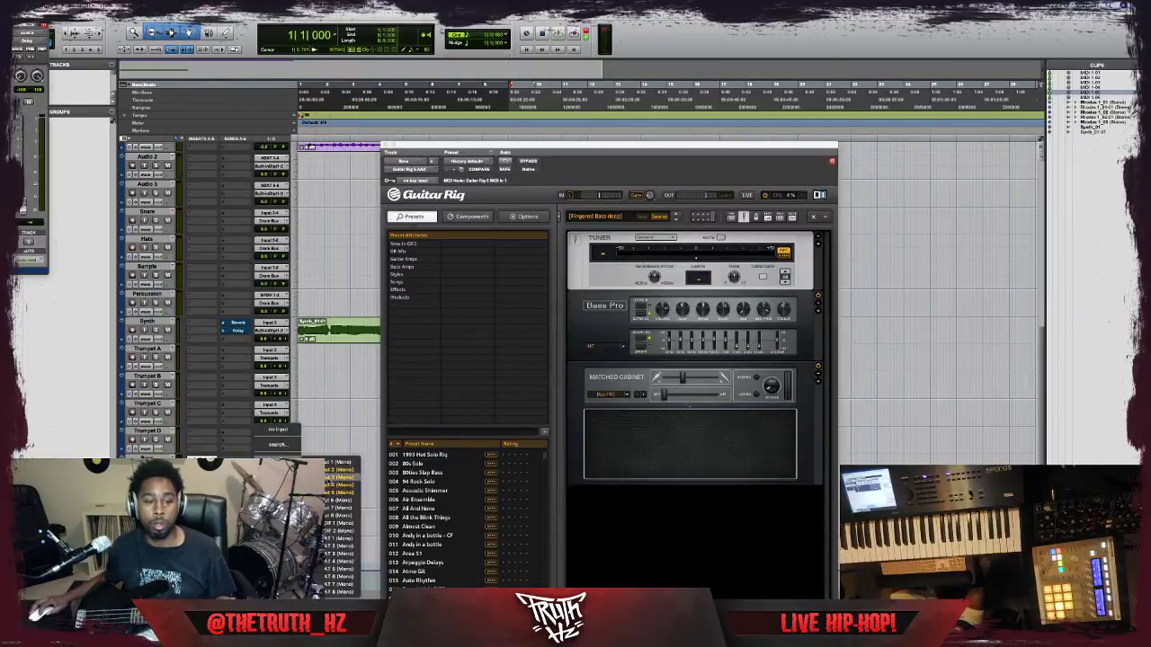
left_click(331, 482)
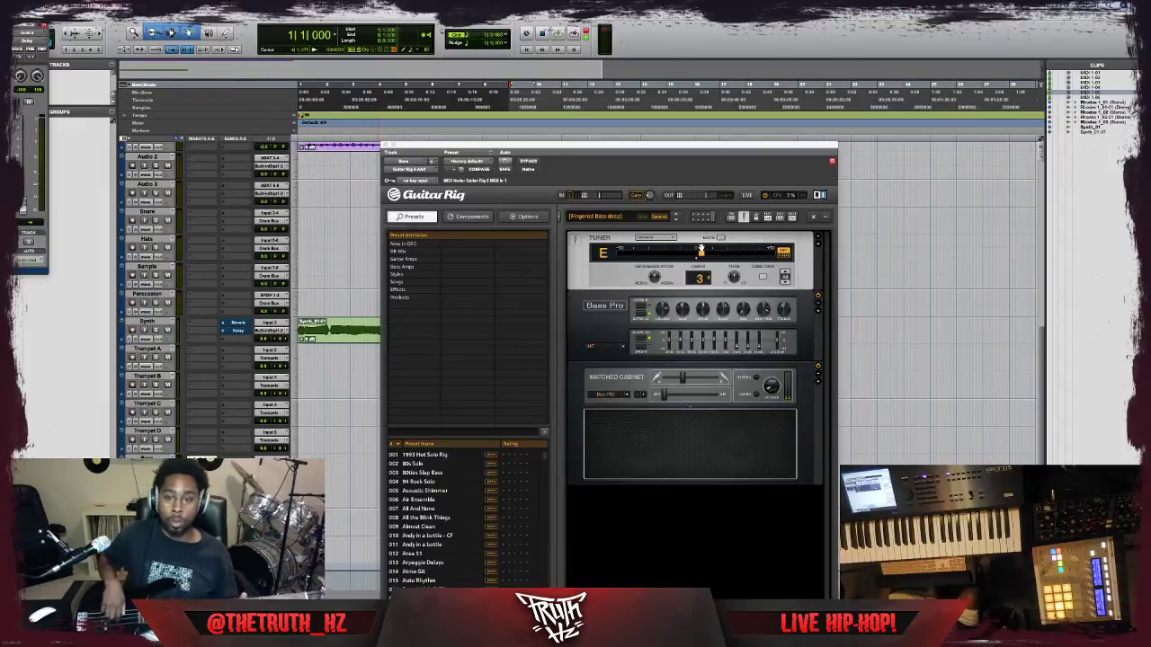
Filter Guitar Rig's presets by Bass Amps during playback, load Fingered Bass deep, and close the plug-in window.
key("space")
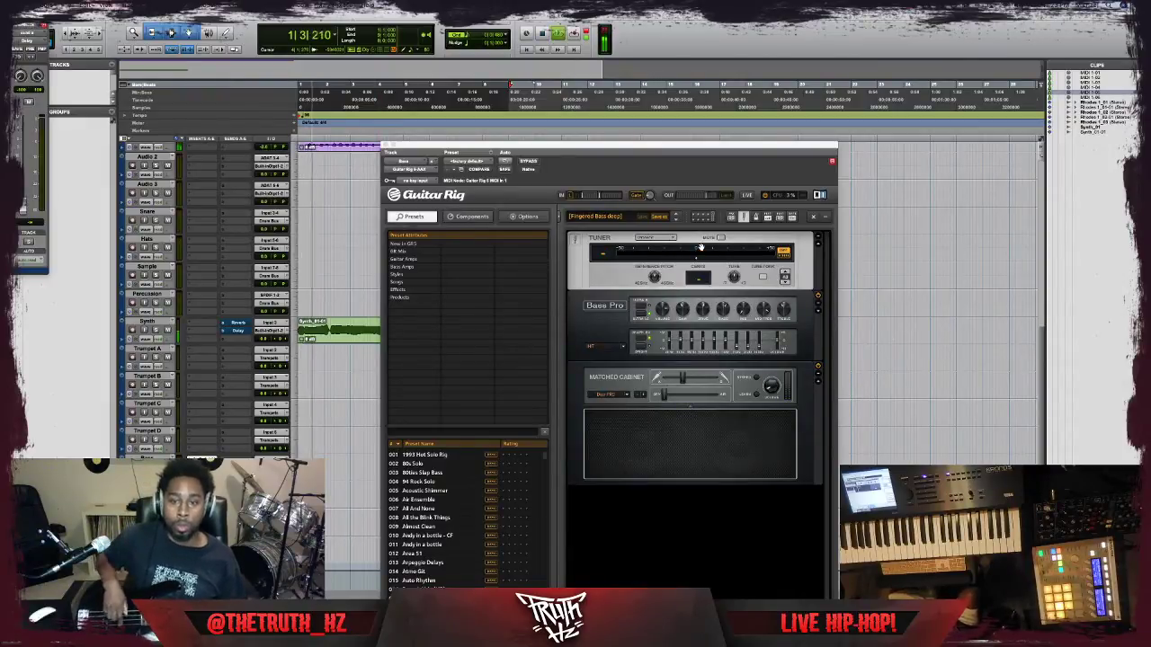
left_click(419, 267)
left_click(430, 545)
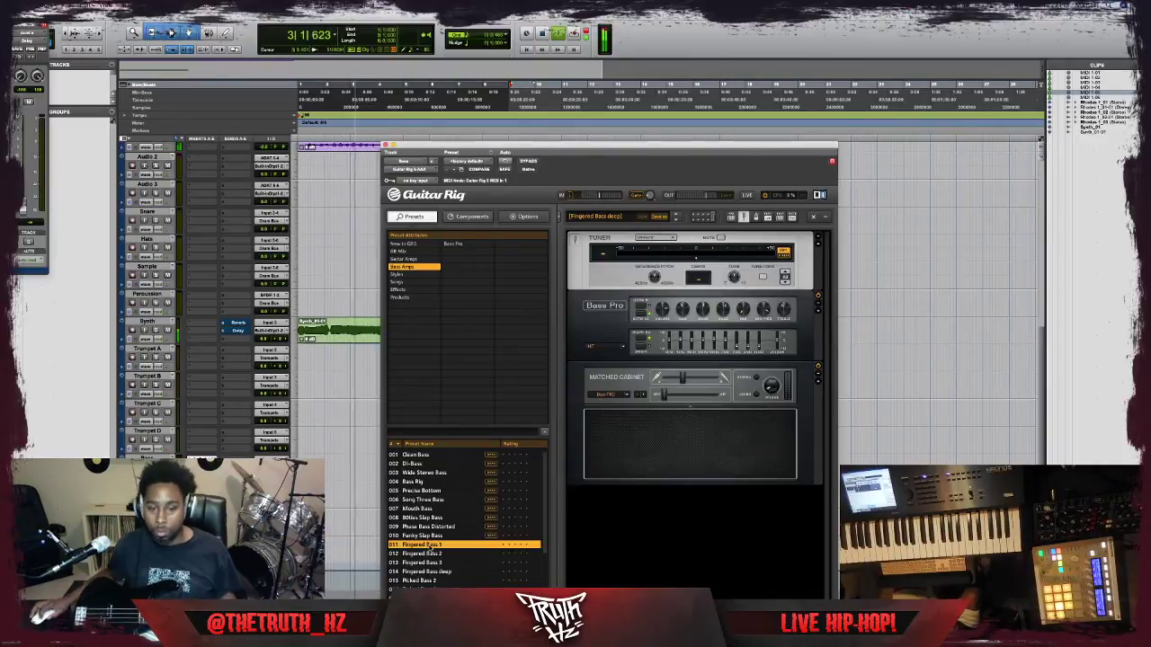
scroll(429, 547, "down", 2)
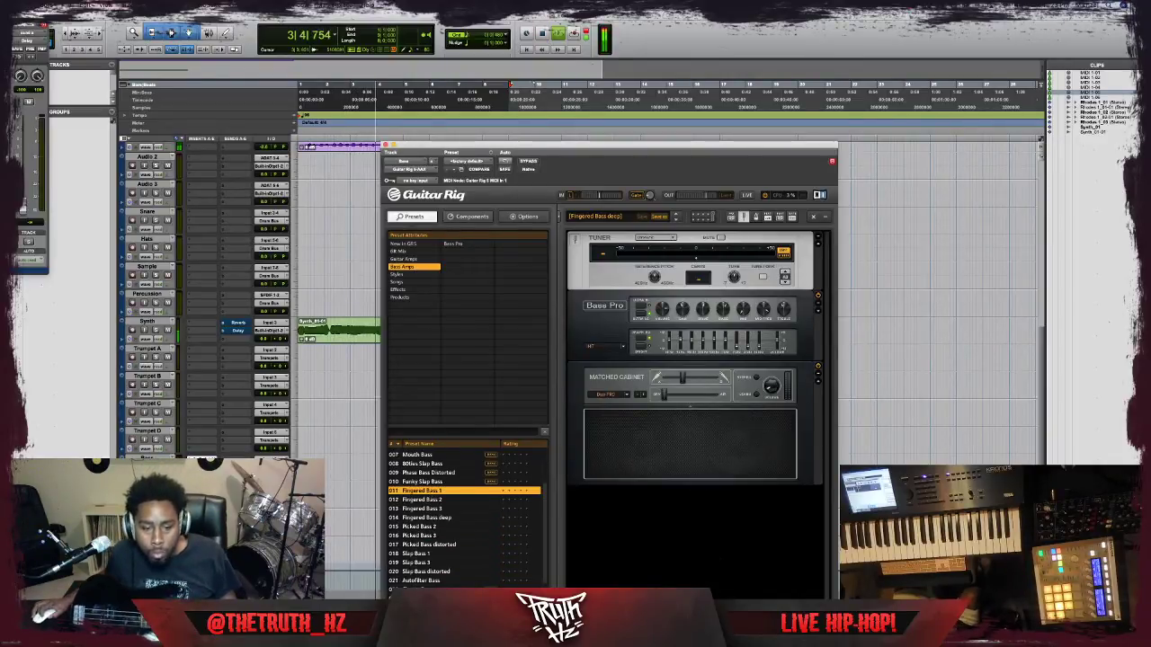
left_click(441, 519)
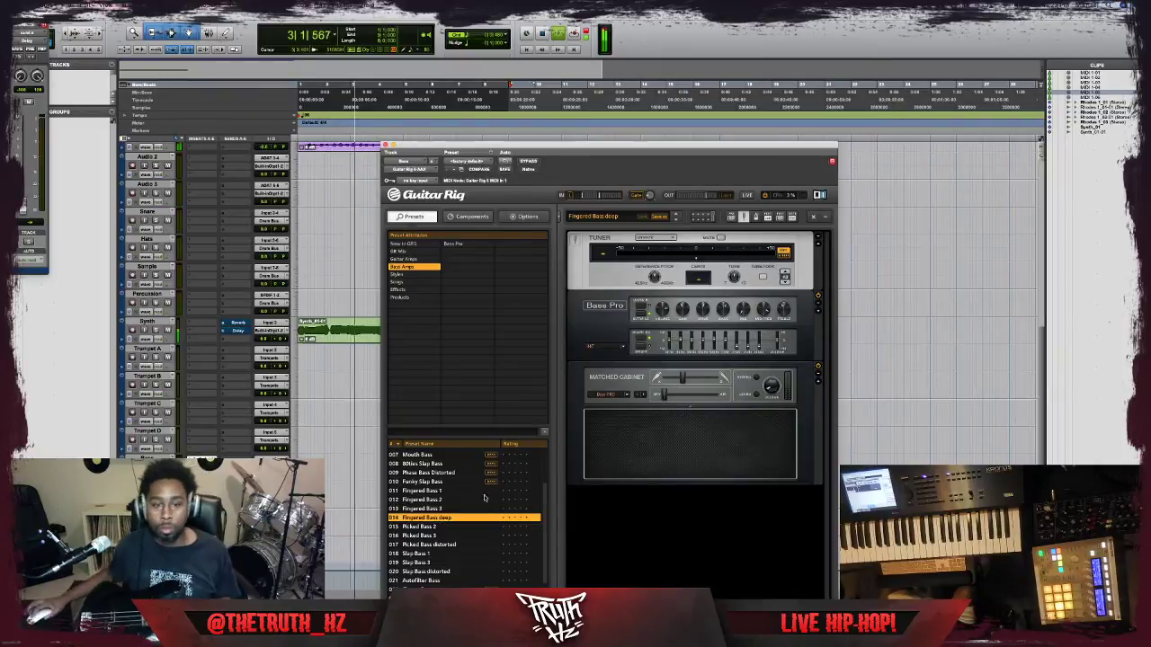
left_click(442, 501)
left_click(438, 517)
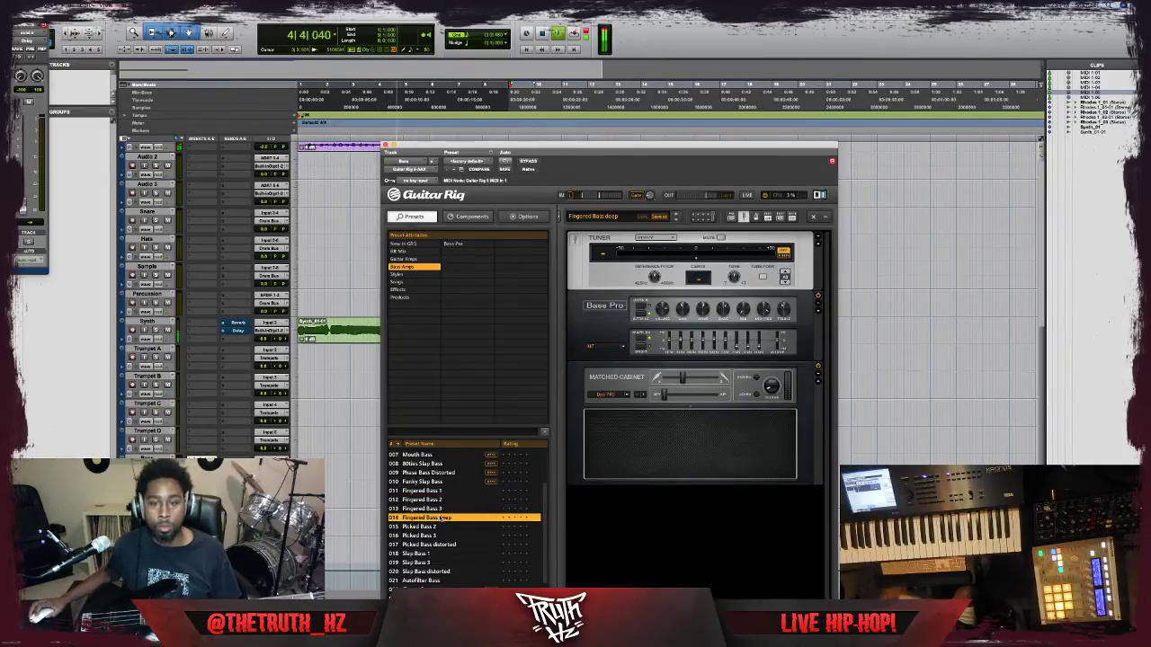
left_click(385, 146)
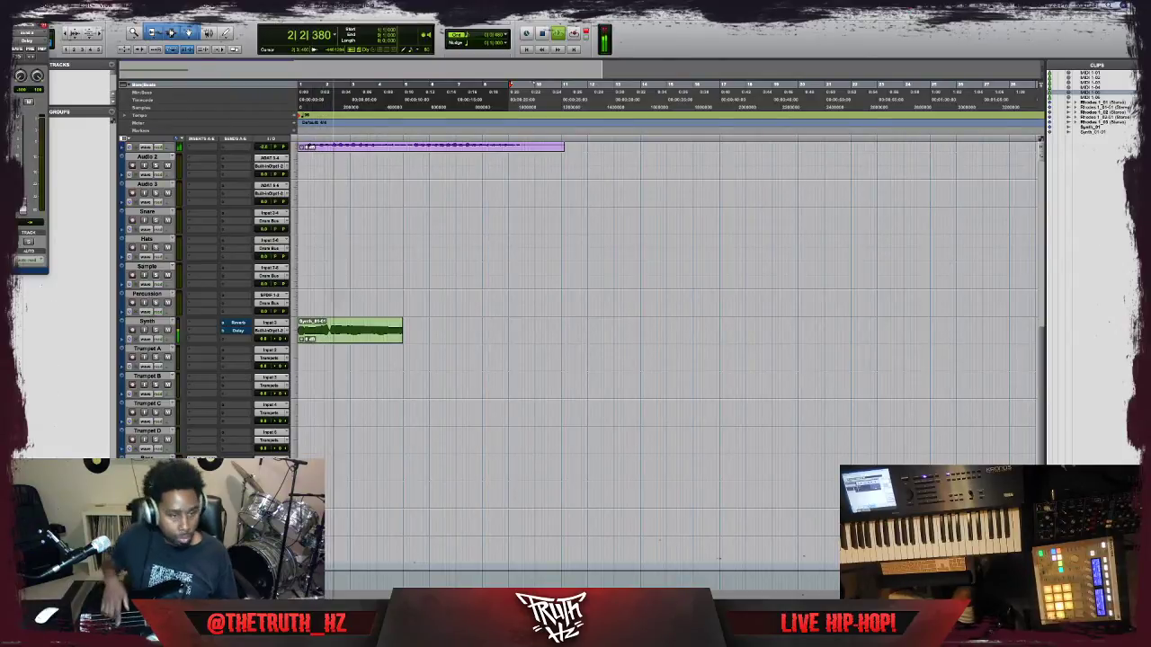
Restart the beat from bar 1 to try the bass tone against it, and stop playback.
key("space")
key("space")
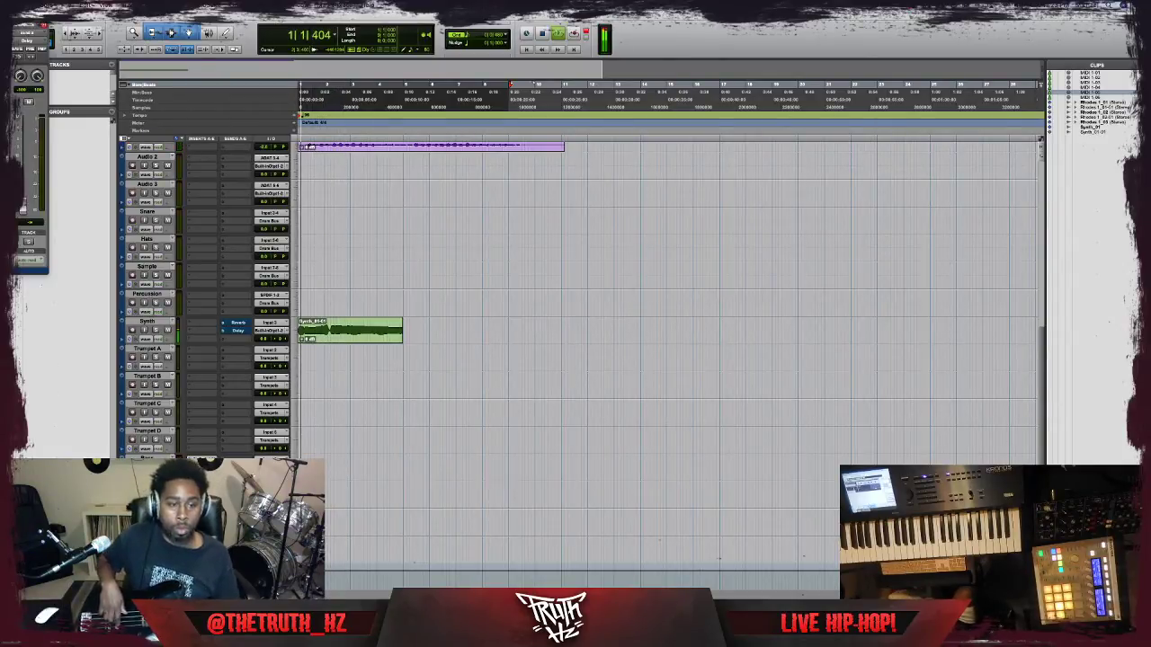
key("space")
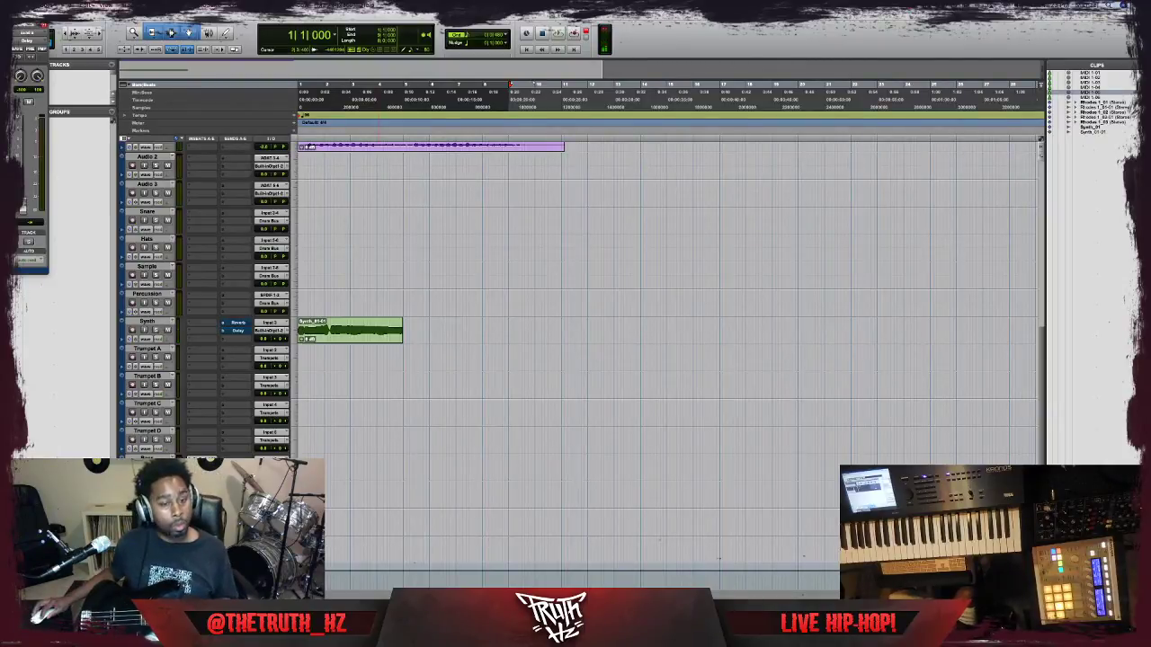
Review the Guitar Rig preset on the Bass track and audition the Synth_01-01 clip's four bars.
left_click(202, 461)
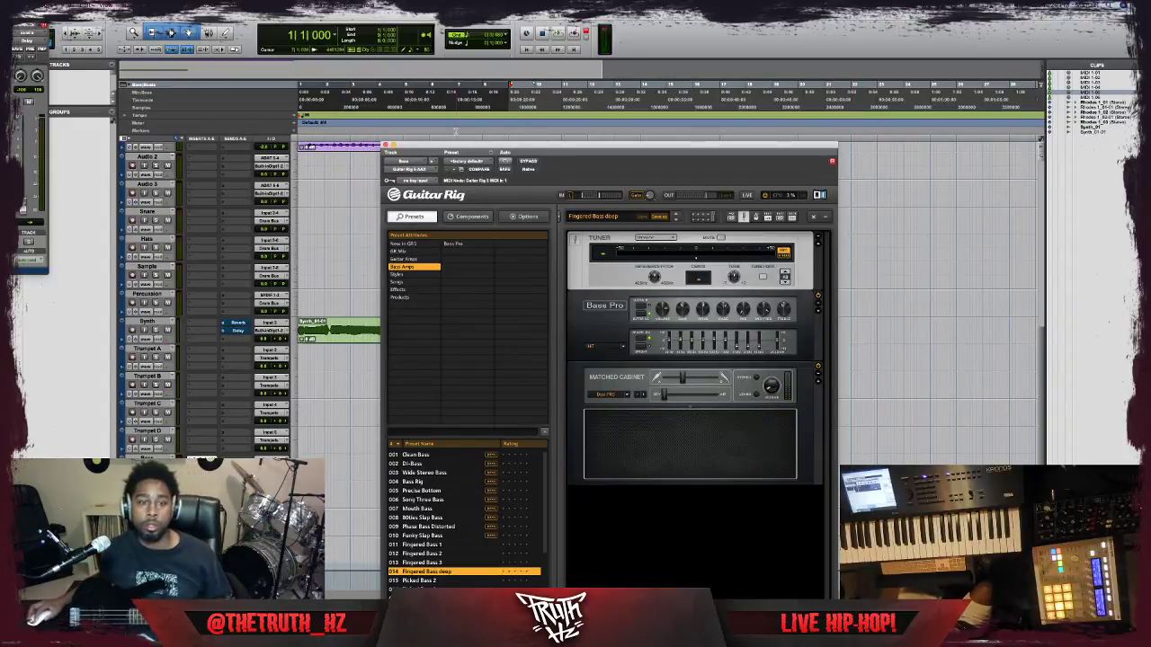
left_click(385, 145)
left_click(334, 339)
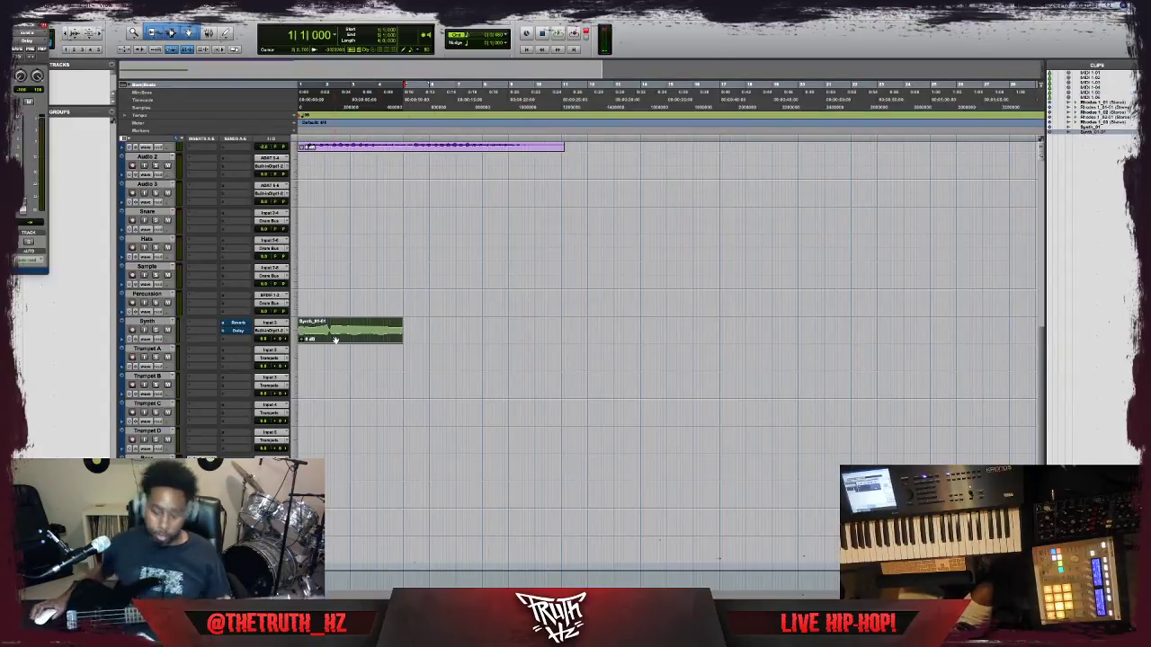
key("space")
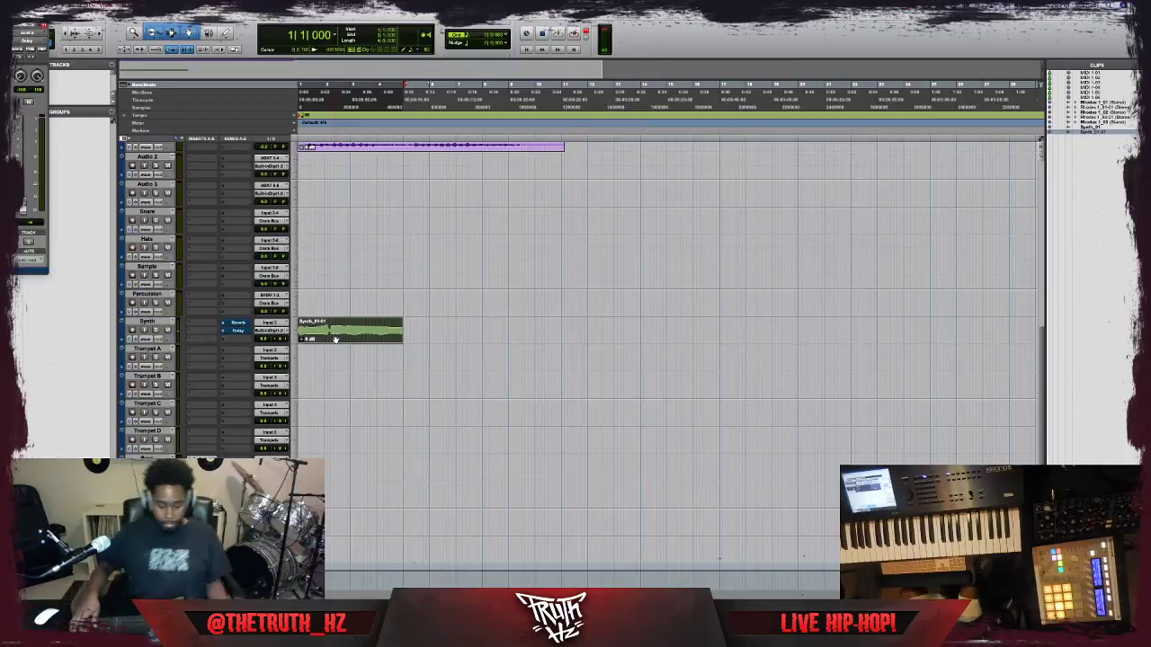
Delete all clips from the MIDI 1 track.
scroll(471, 207, "up", 5)
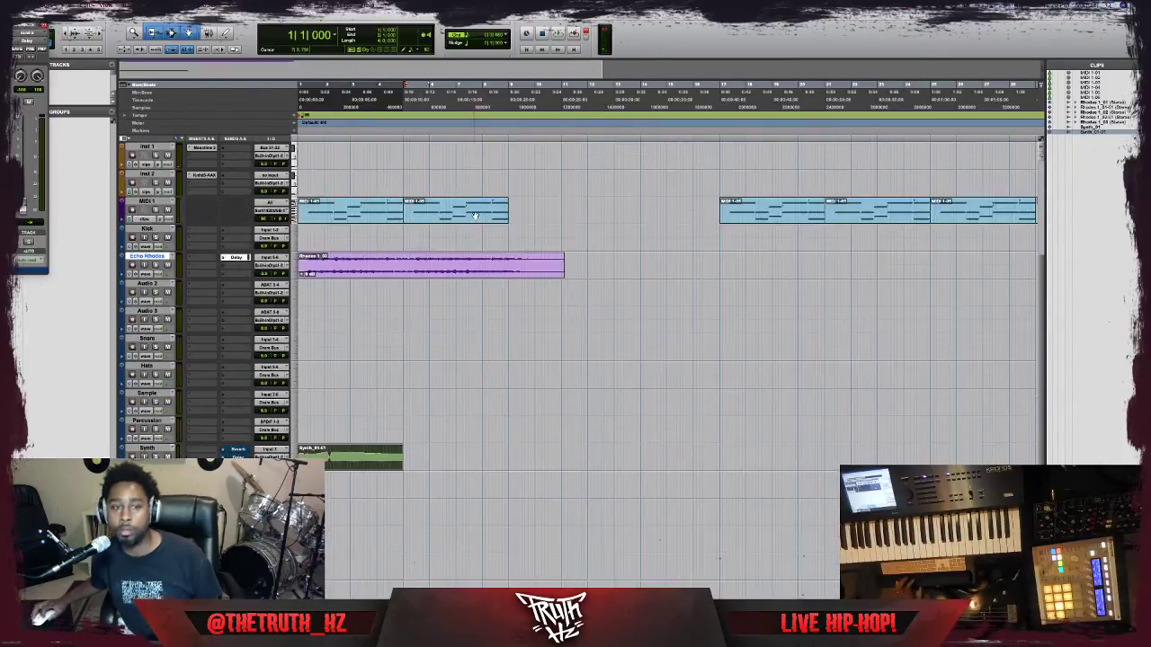
left_click(482, 223)
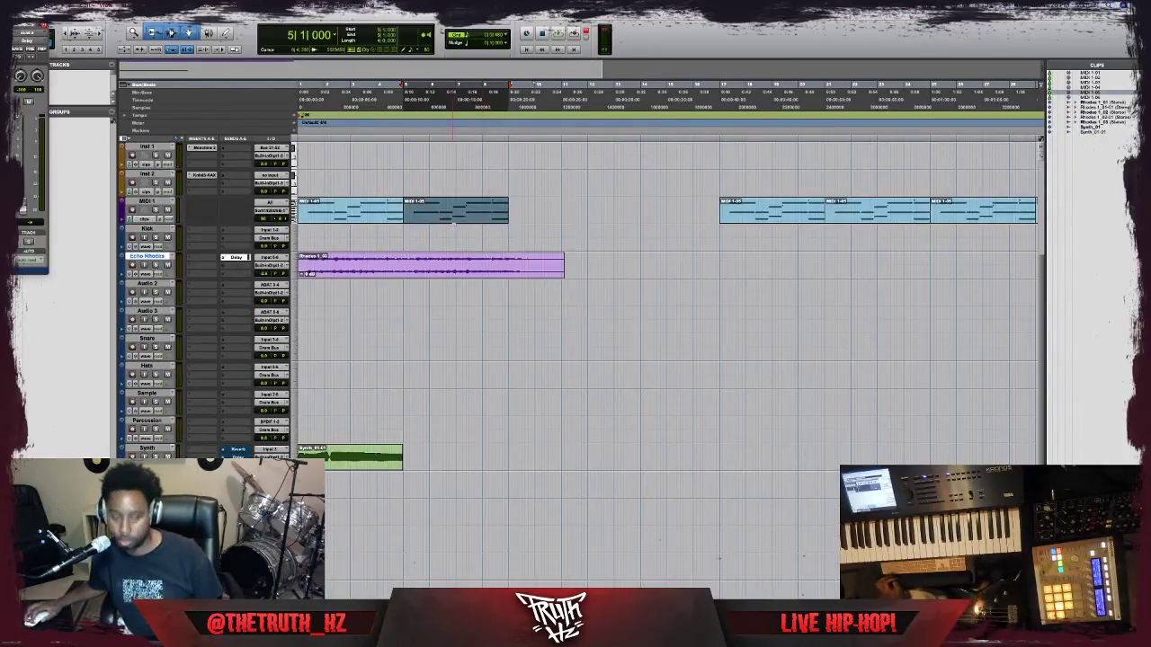
triple_click(535, 203)
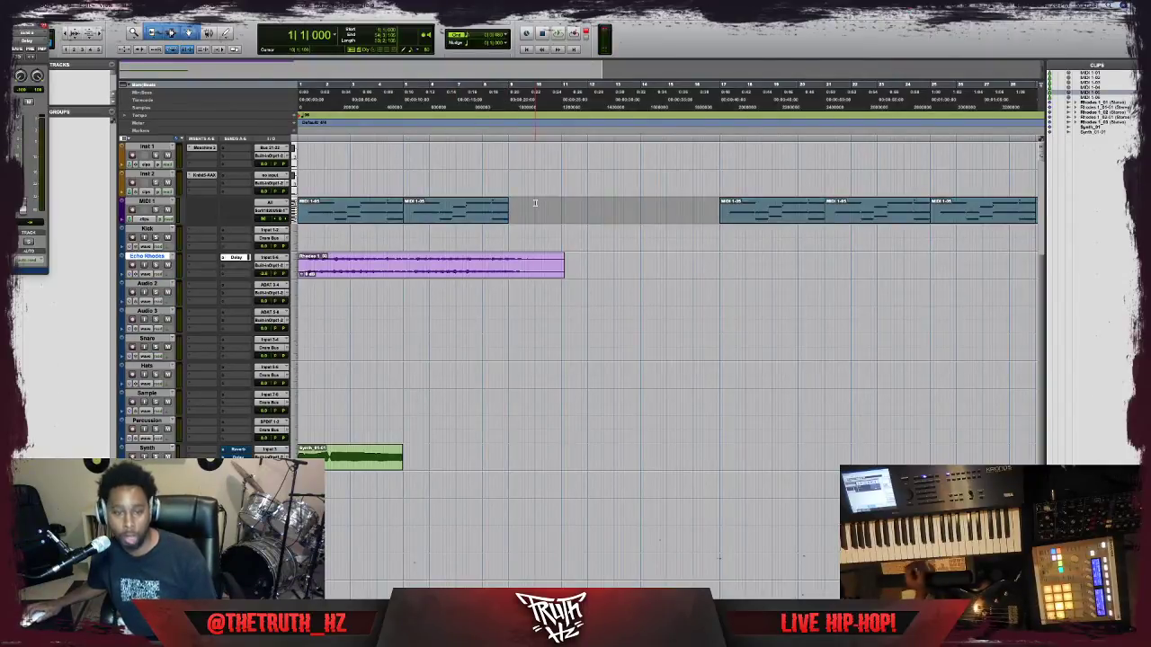
key("Delete")
Copy the Rhodes clip on the Echo Rhodes track so the duplicate starts at bar 9.
left_click(455, 277)
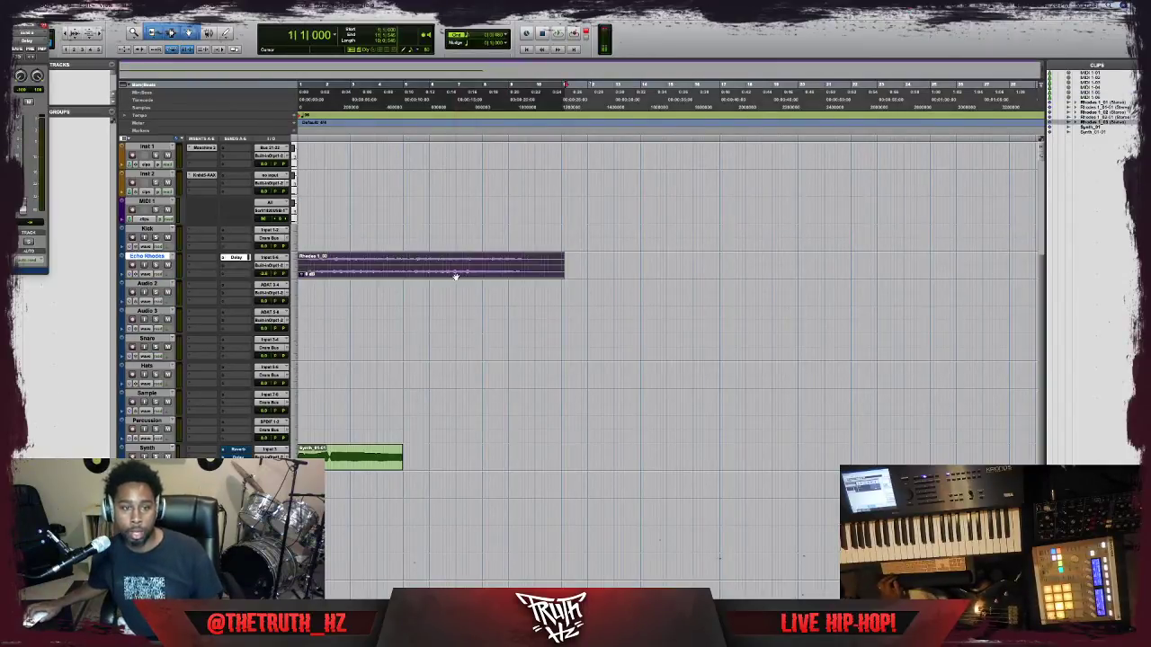
left_click_drag(410, 274, 620, 262)
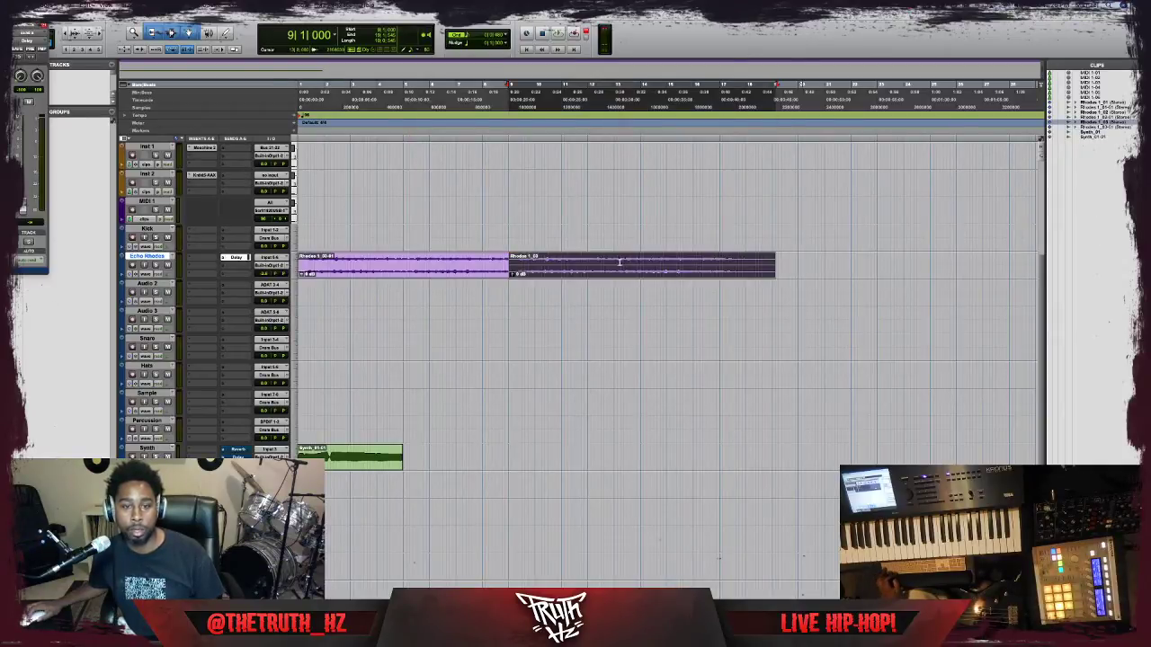
left_click(433, 271, "shift")
left_click(579, 332)
Repeat the Rhodes clip that starts at bar 1 so copies run back to back along the Echo Rhodes track.
left_click(576, 275)
left_click(432, 267)
left_click(435, 277)
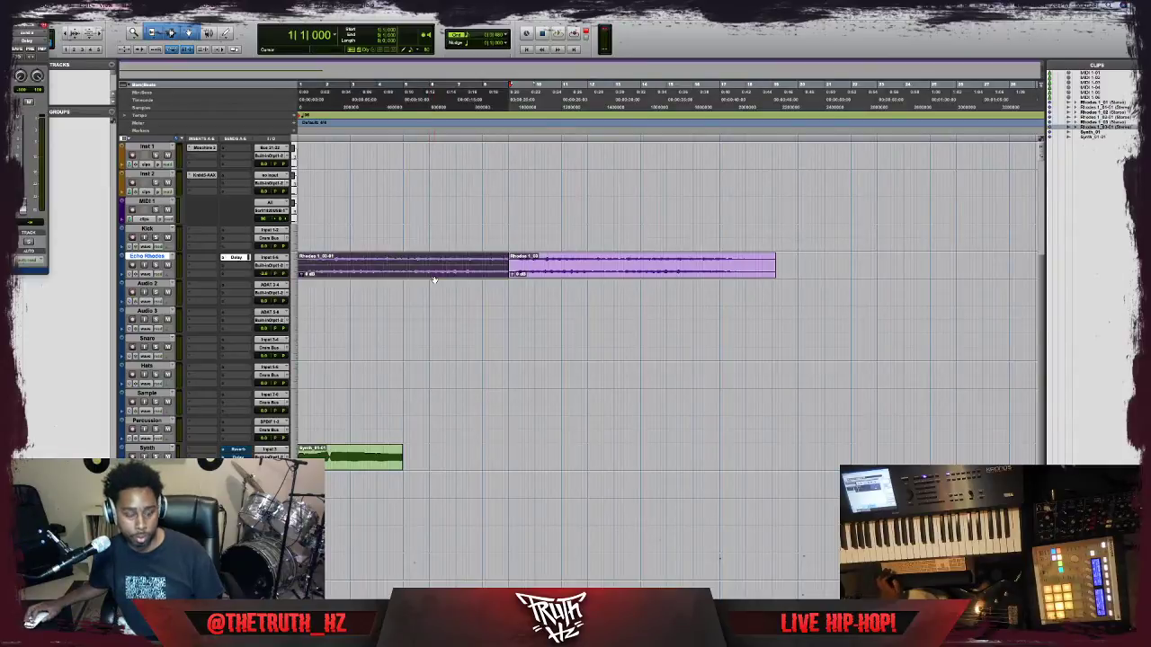
key("alt+r")
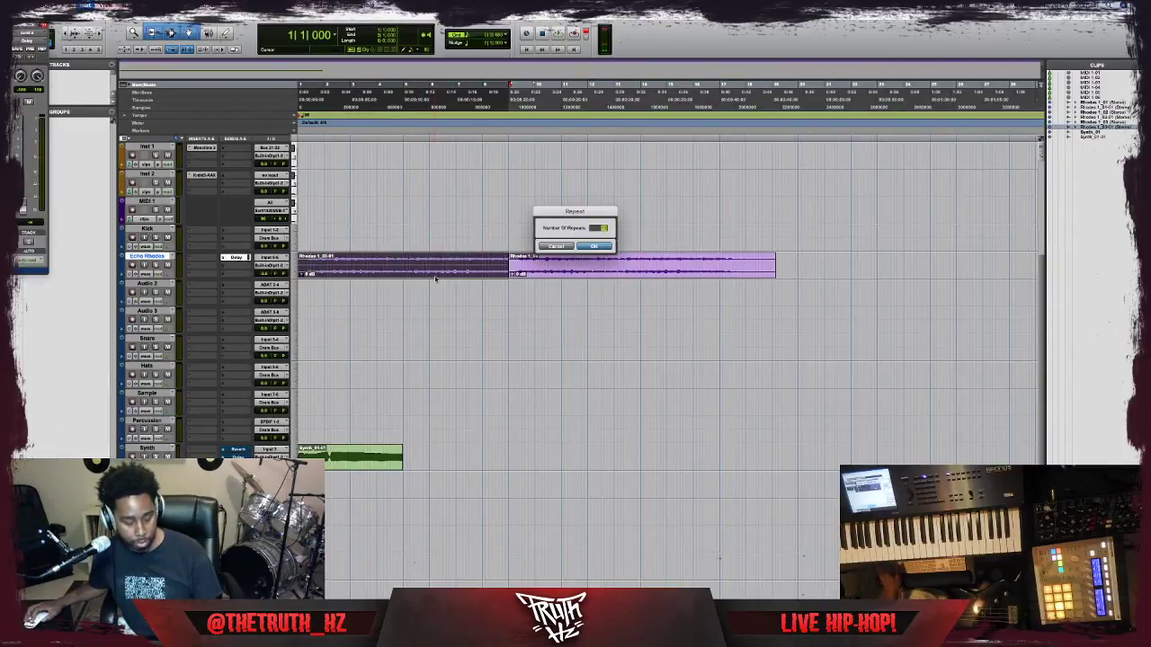
left_click(591, 246)
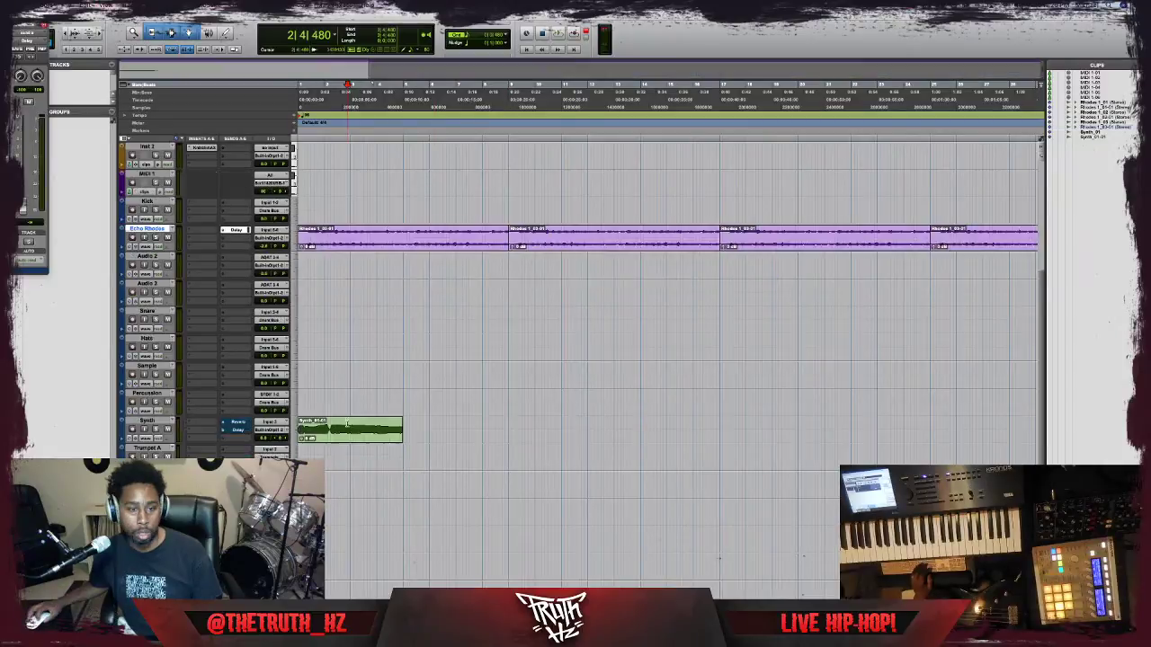
Repeat the four-bar Synth_01-01 clip back to back along the Synth track.
left_click(345, 437)
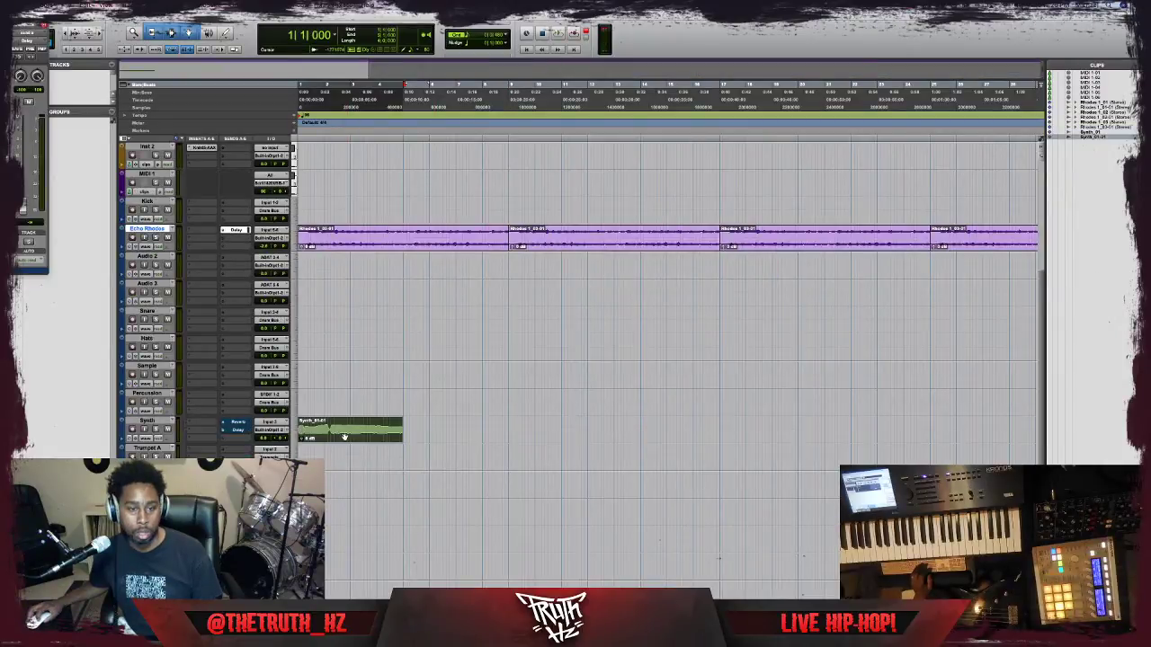
key("alt+r")
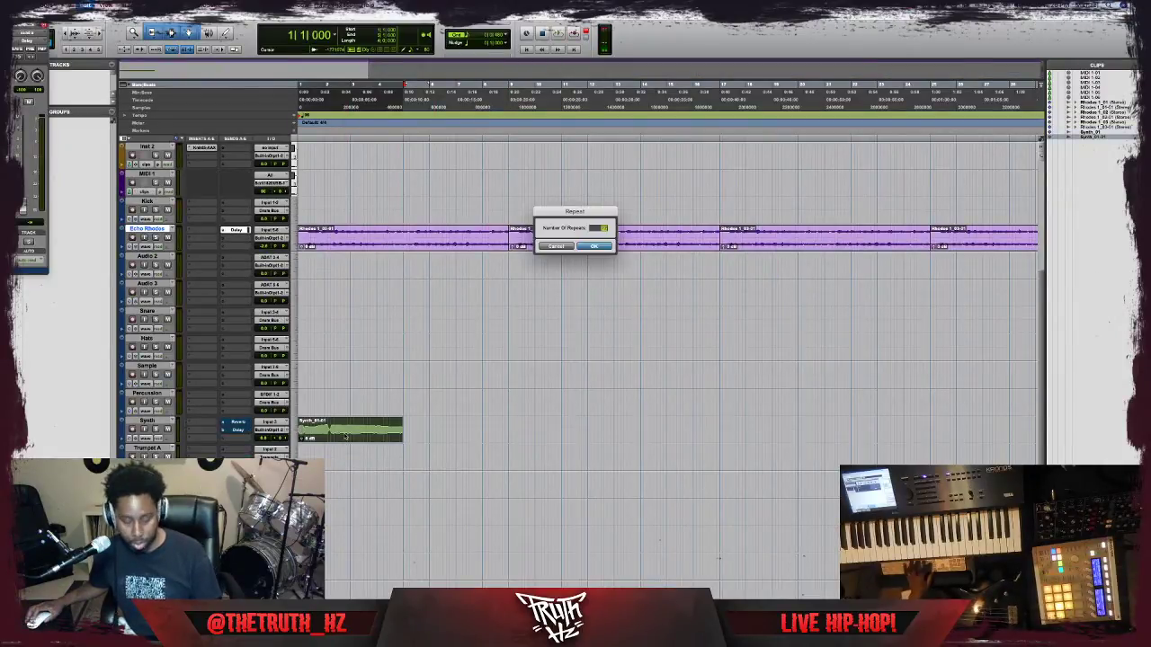
key("Return")
Record a bass take on the Bass track starting from bar 5.
left_click(508, 264)
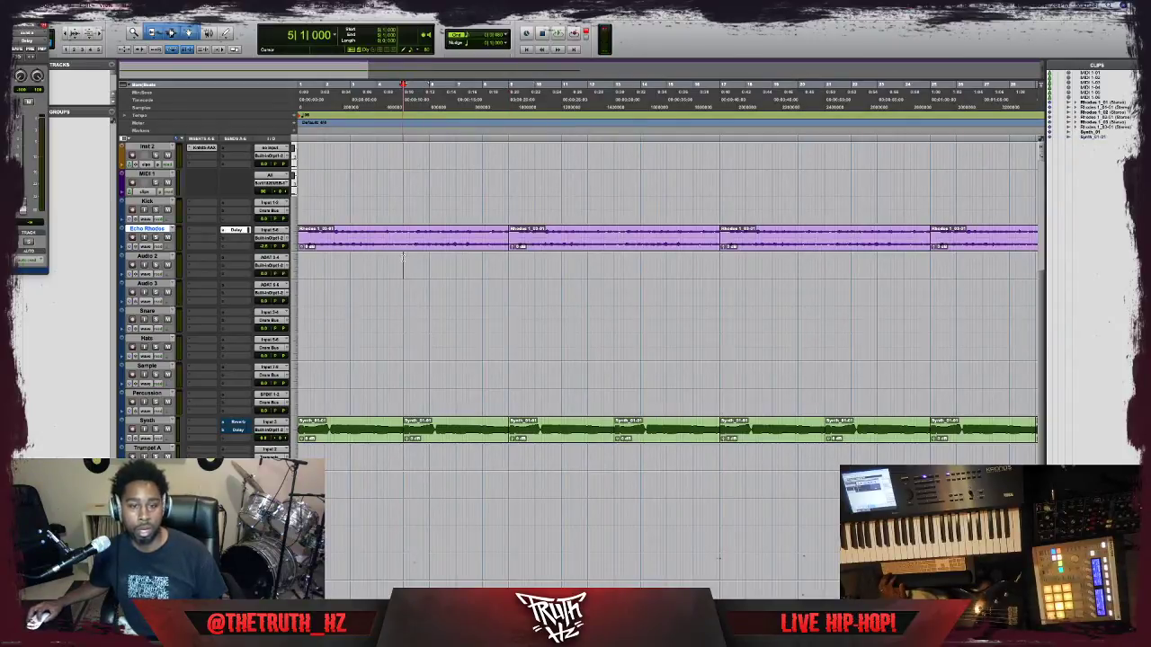
scroll(267, 412, "down", 3)
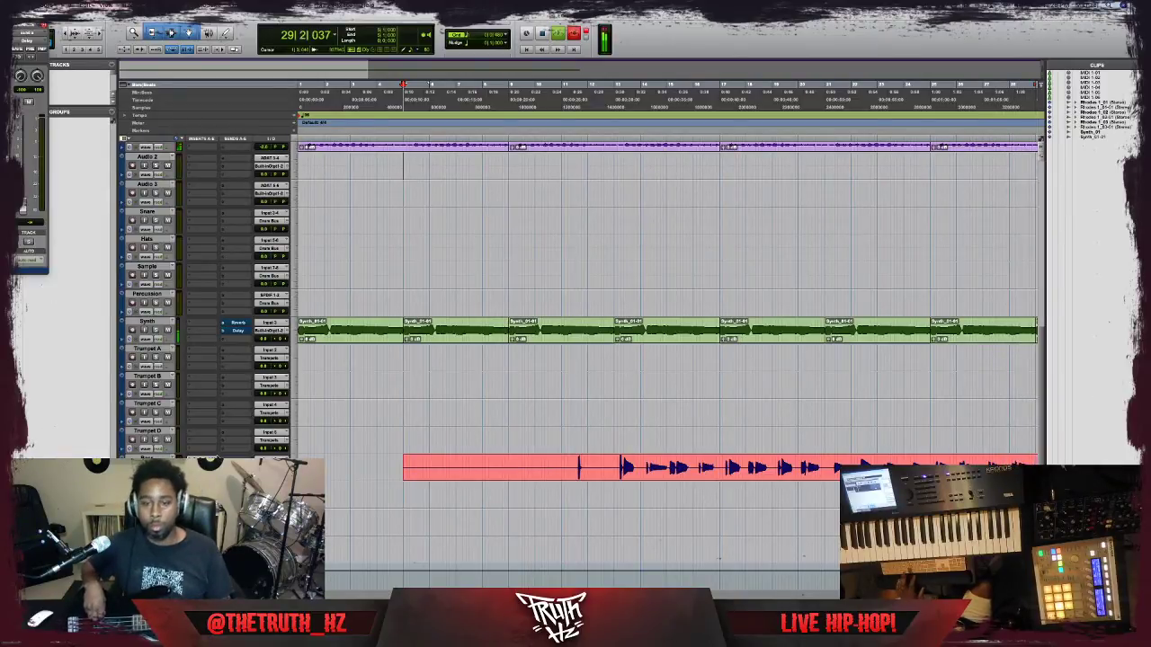
key("space")
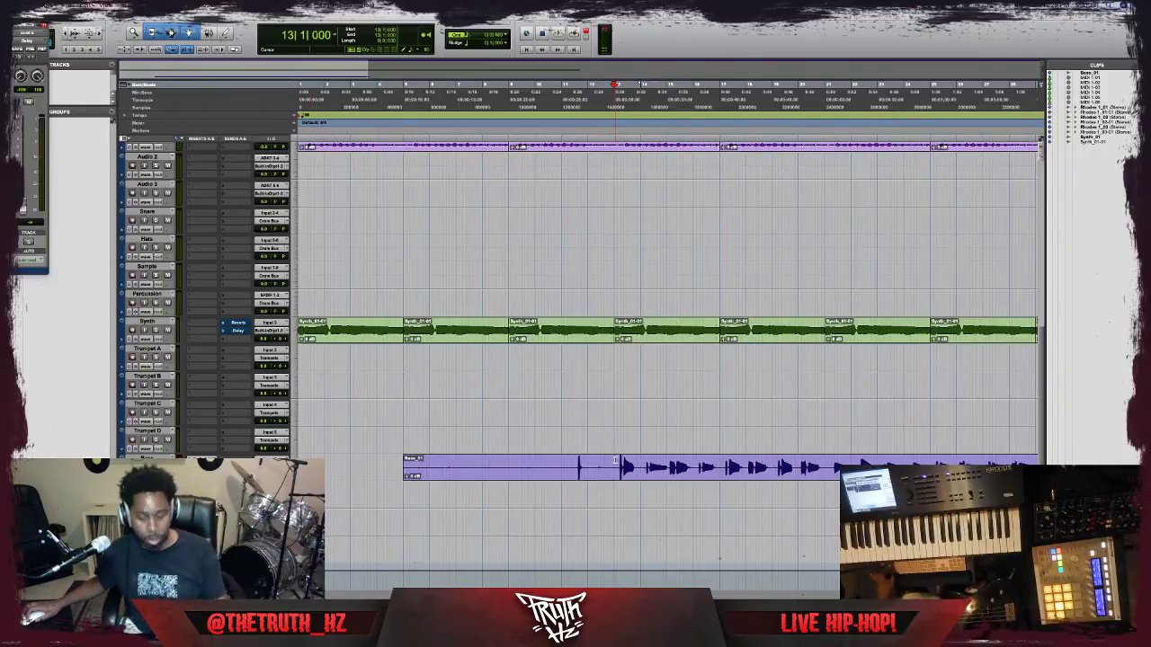
Trim the end of the bass take to bar 29 and delete the separated part before bar 13.
scroll(618, 461, "right", 5)
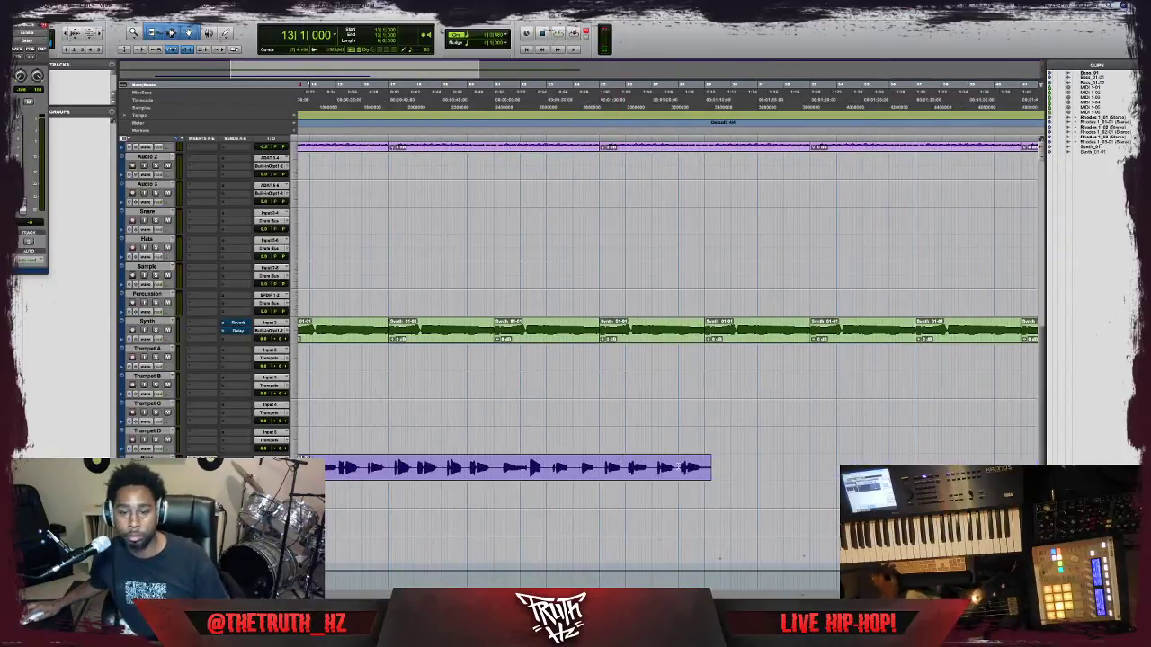
left_click(702, 536)
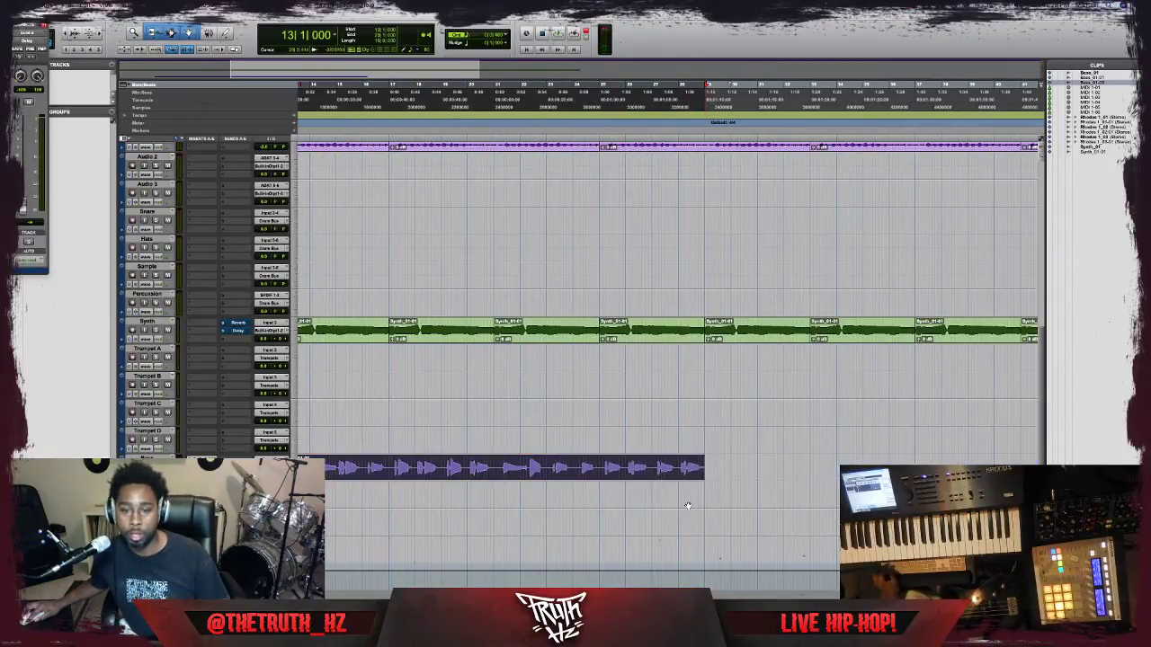
scroll(687, 506, "left", 3)
left_click(367, 480)
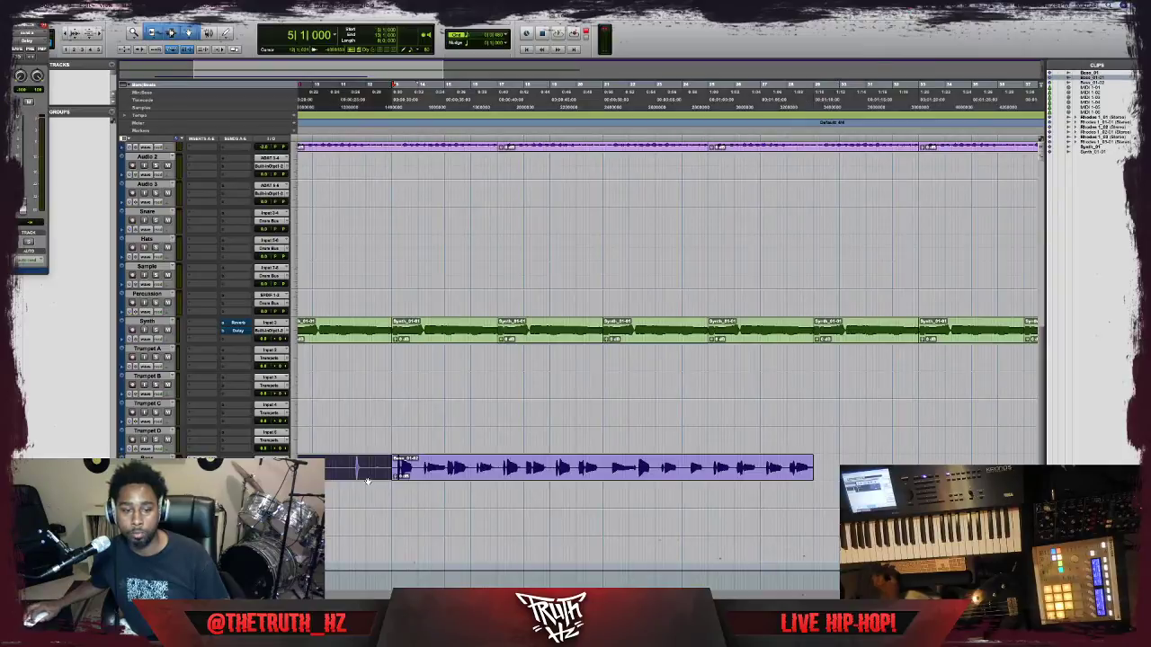
key("Delete")
Repeat the trimmed Bass_01-02 clip from bar 29 onward on the Bass track.
left_click(494, 473)
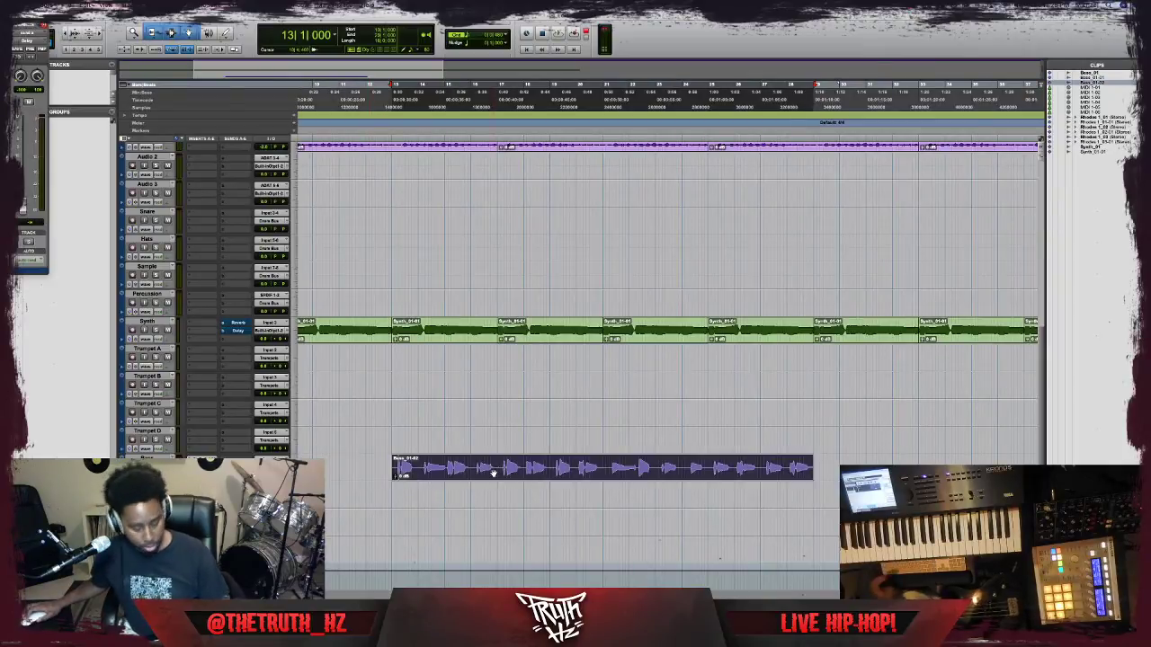
key("alt+r")
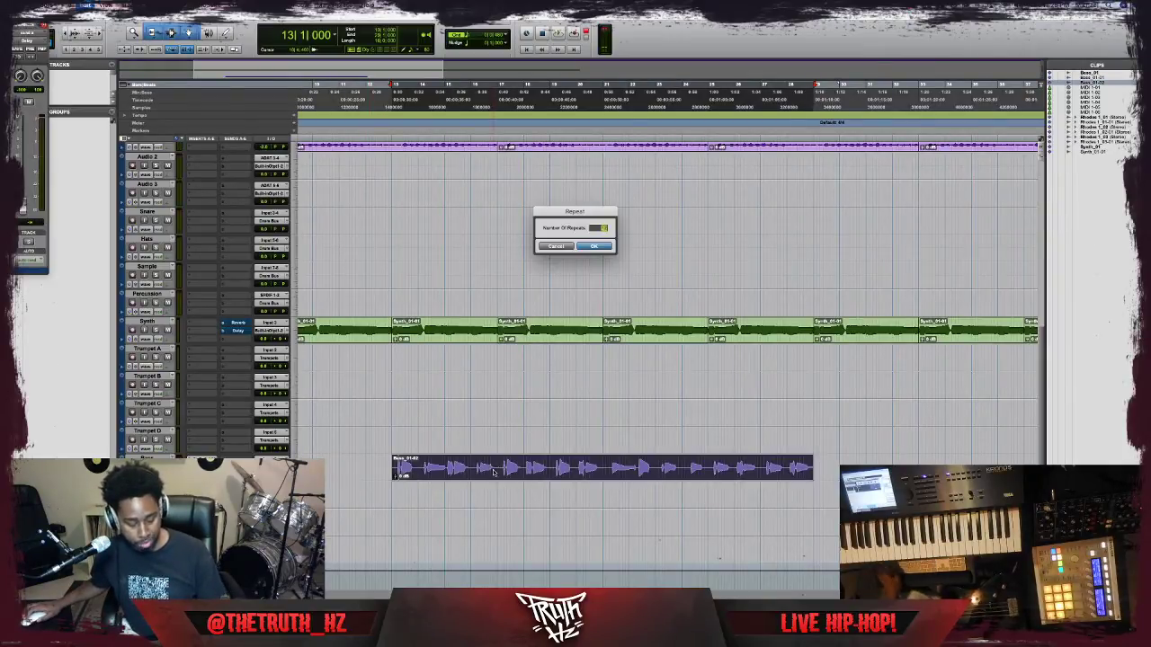
key("Return")
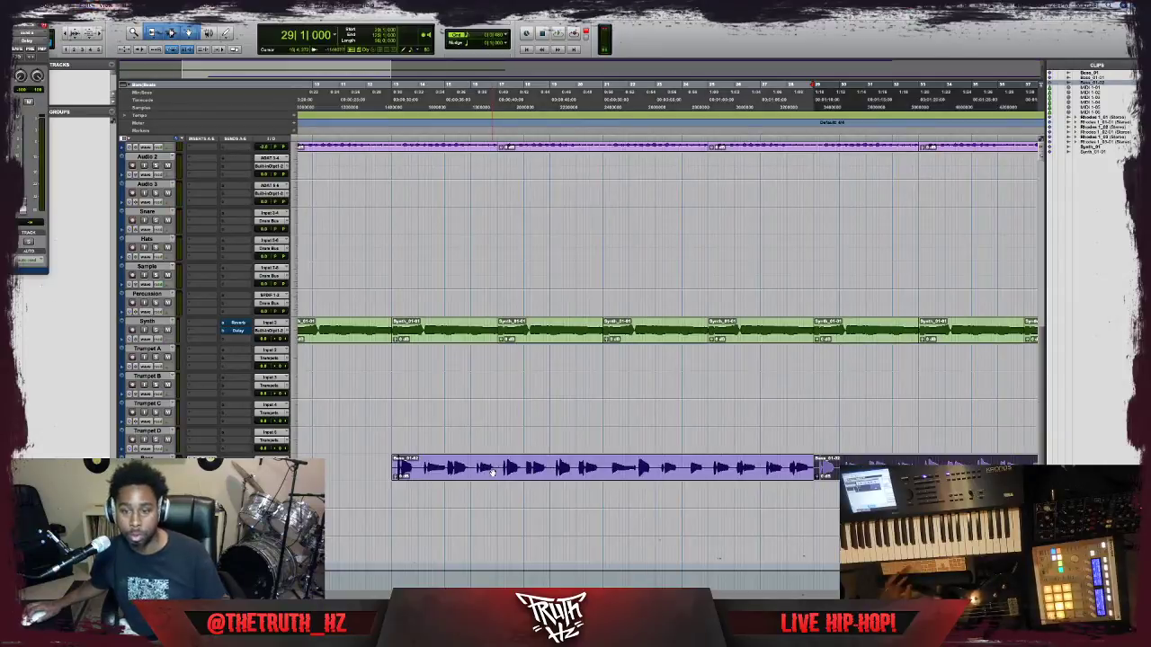
Move the Echo Rhodes and Synth tracks directly above the Bass track, with Synth on top.
scroll(366, 459, "left", 5)
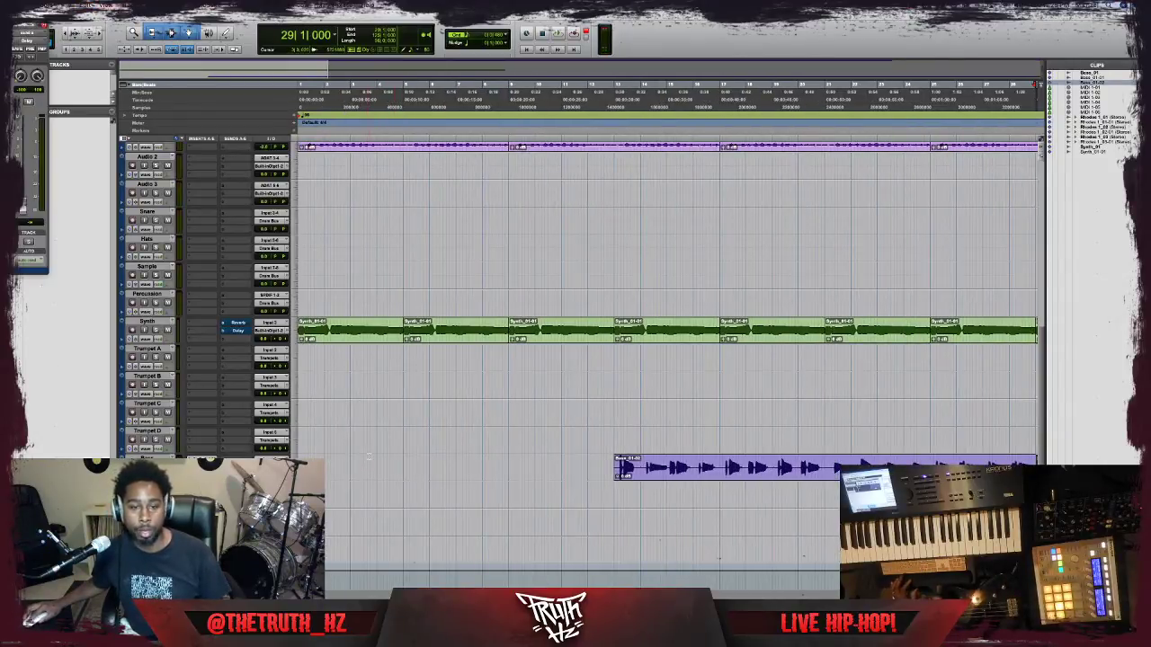
scroll(369, 457, "up", 4)
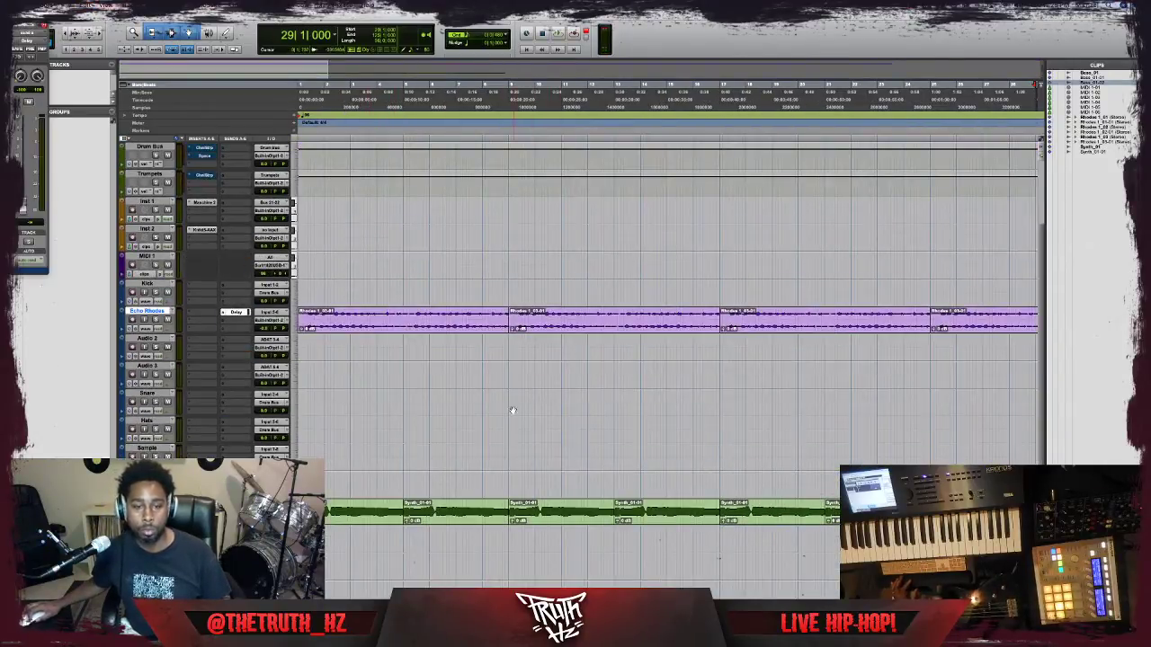
scroll(509, 396, "down", 4)
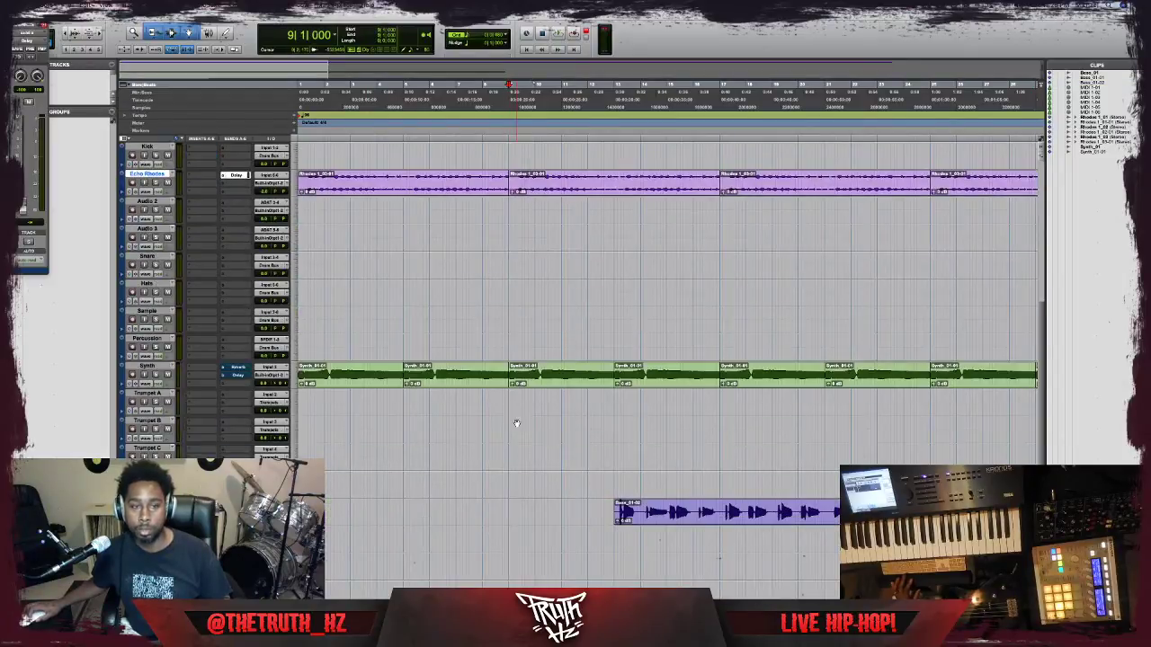
left_click_drag(157, 175, 159, 490)
left_click_drag(147, 339, 148, 448)
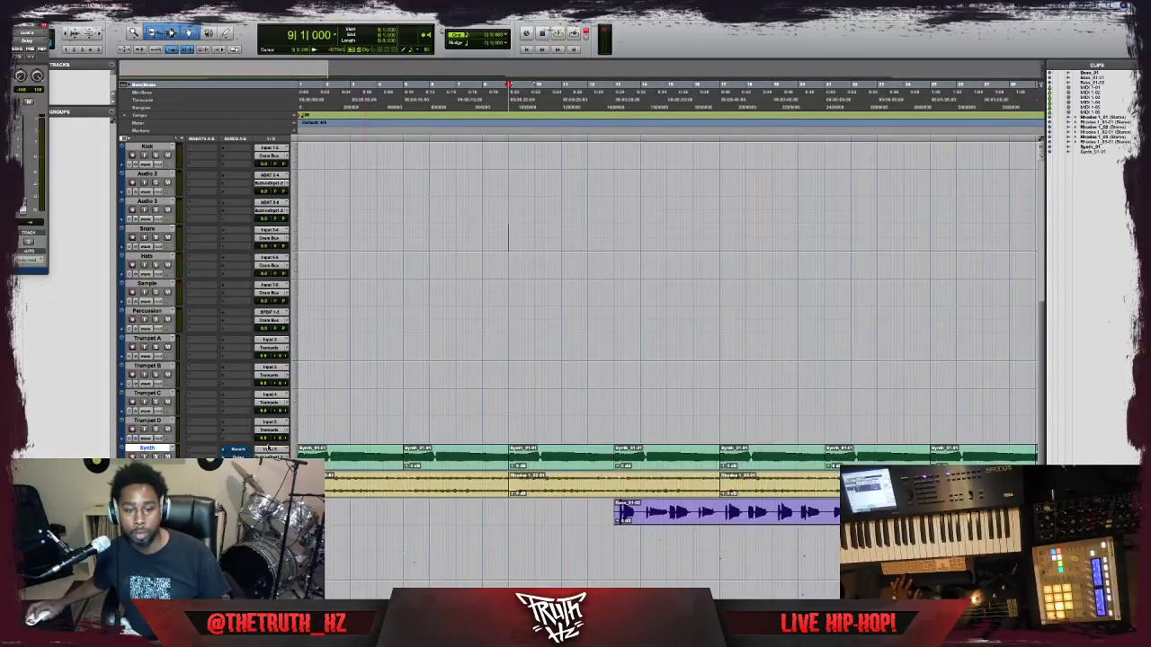
Delete the Rhodes and Synth clips before bar 9, and undo the extra deletion of the Synth clip at bar 9.
left_click(549, 469)
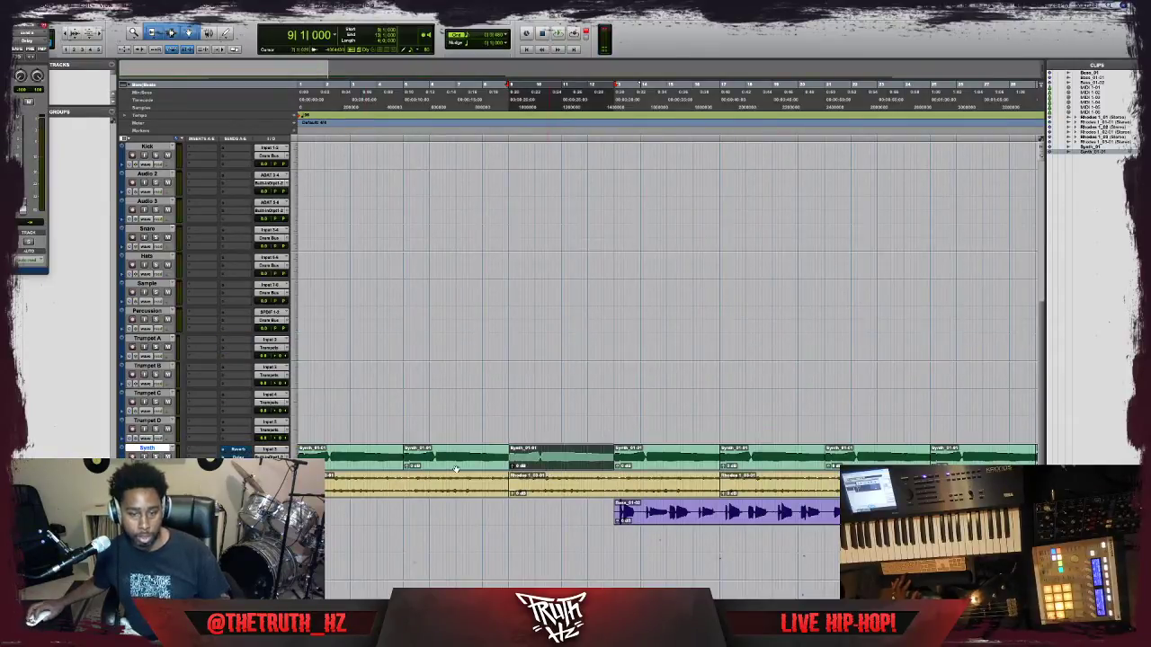
left_click(419, 489)
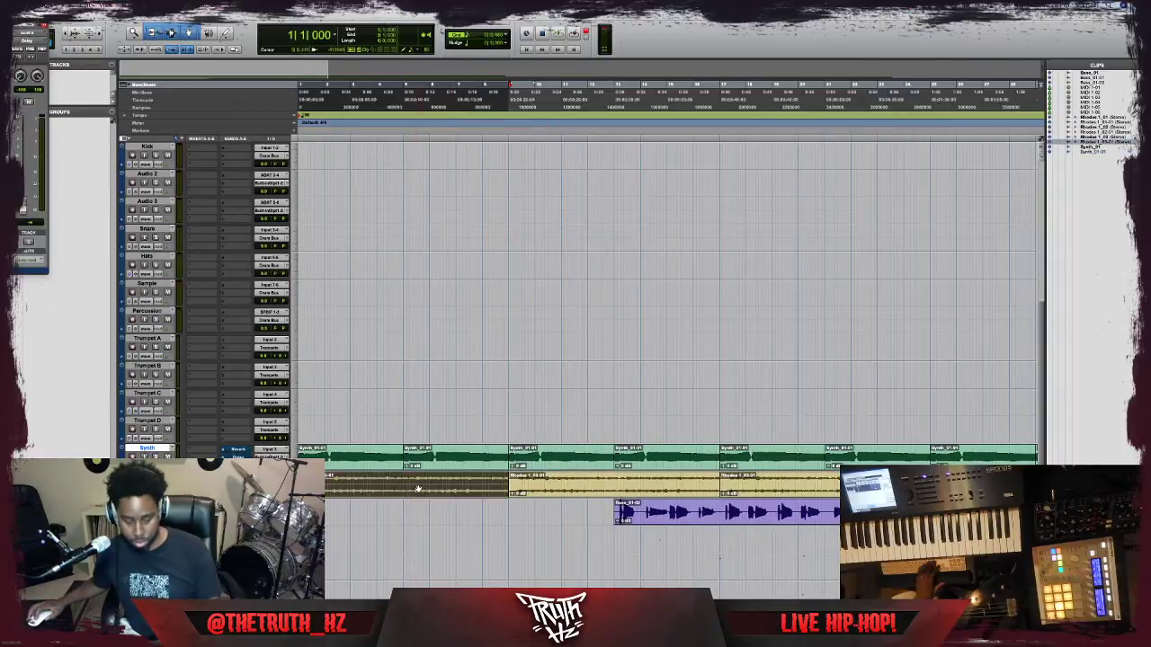
key("Delete")
left_click(414, 470)
key("Delete")
left_click(348, 466)
key("Delete")
left_click(590, 468)
key("Delete")
key("ctrl+z")
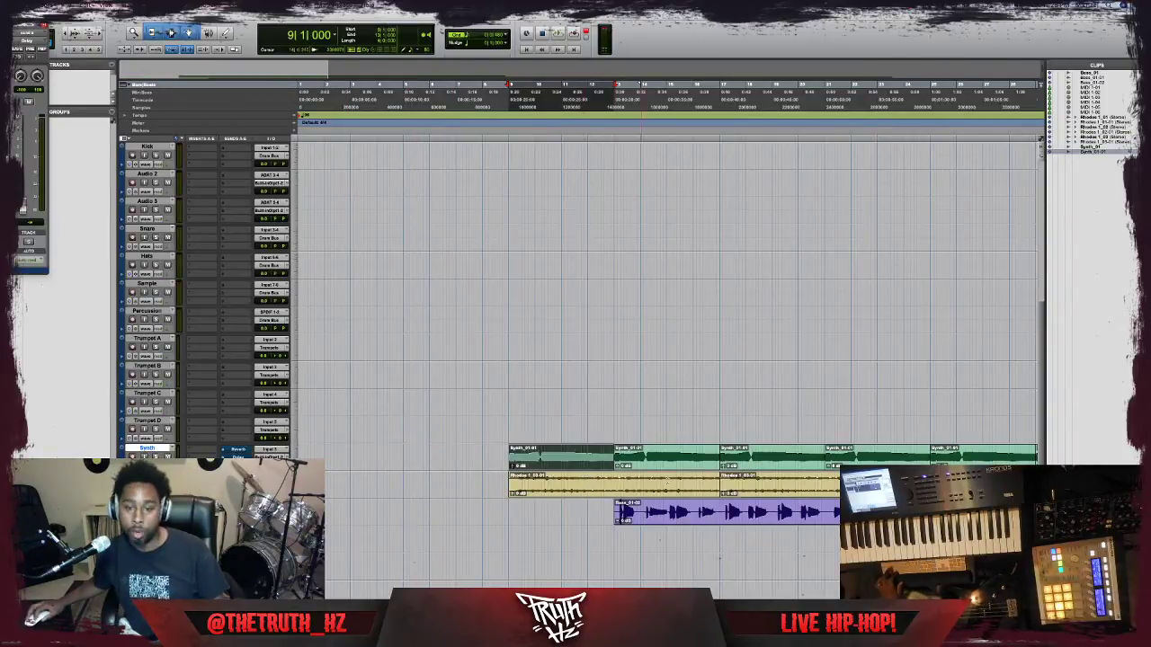
Play the arrangement from bar 13 to check the synth, Rhodes and bass together, and stop playback.
left_click(694, 469)
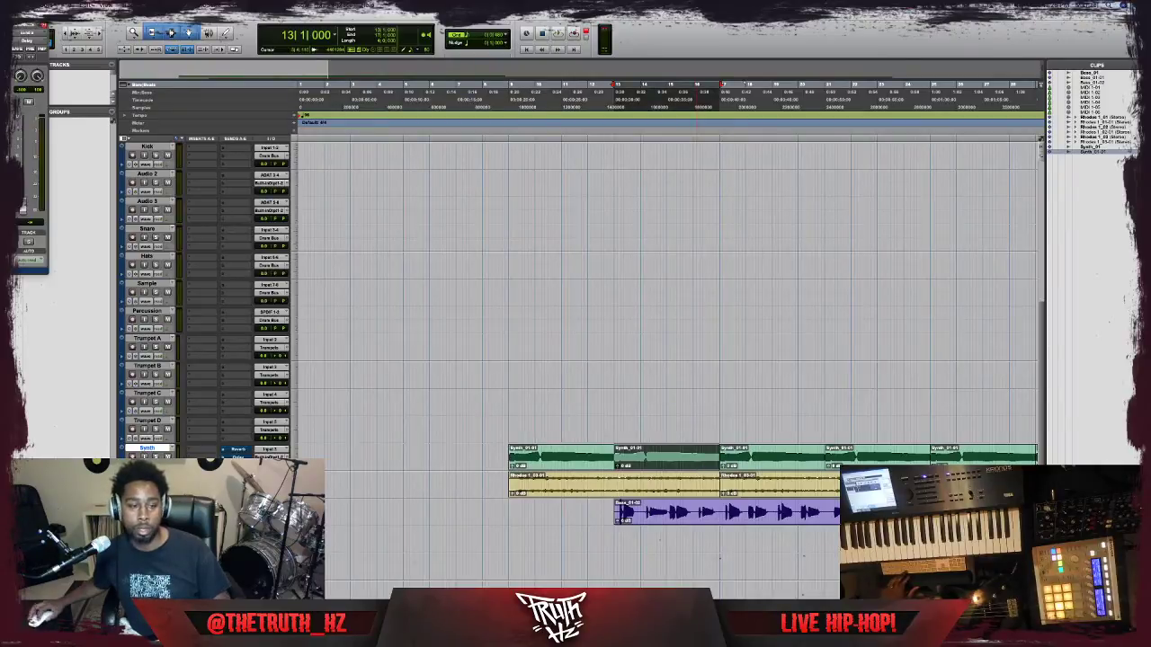
key("space")
key("space")
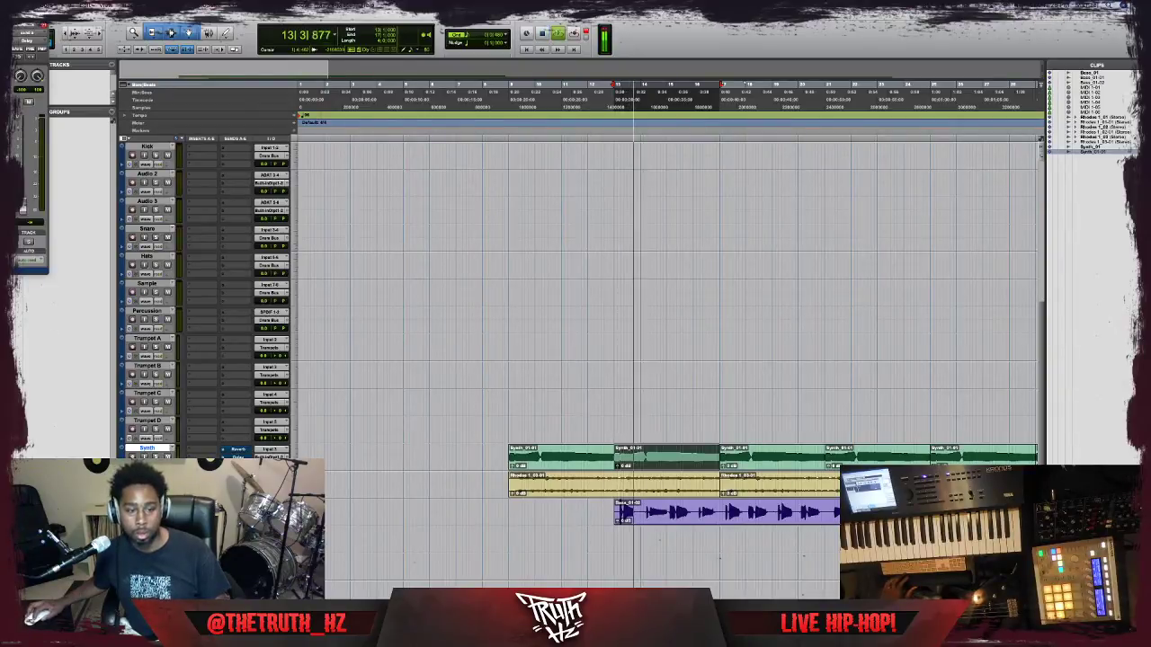
scroll(665, 296, "down", 2)
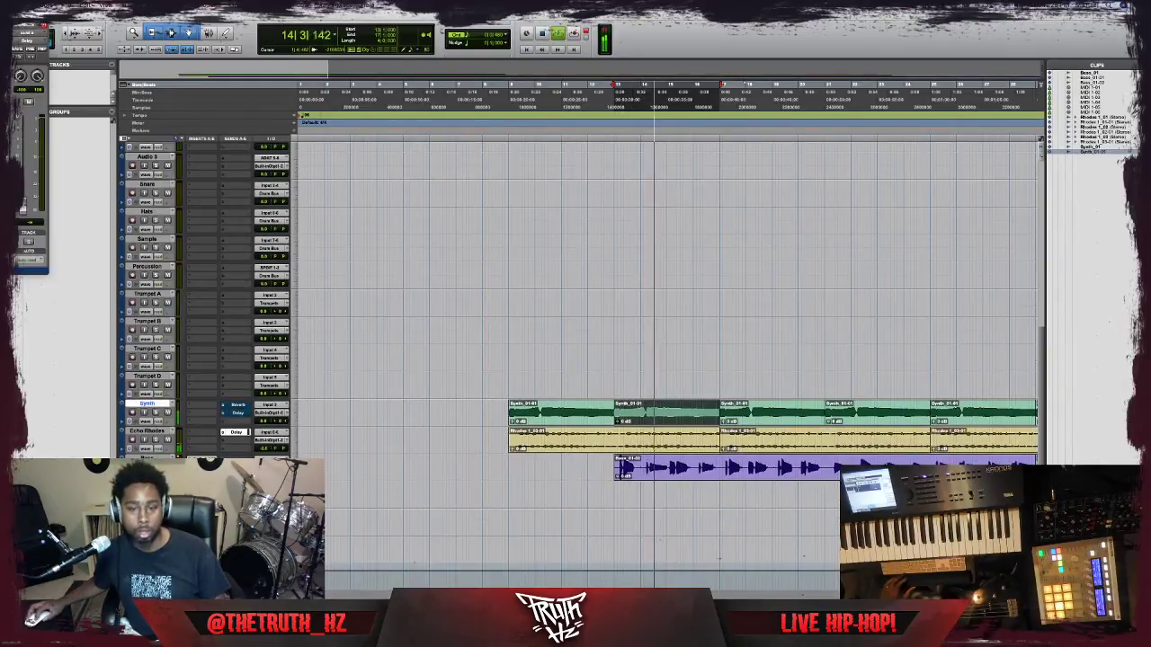
key("space")
Delete the Synth clip at bar 9 and play from there to hear the Rhodes alone.
left_click(539, 413)
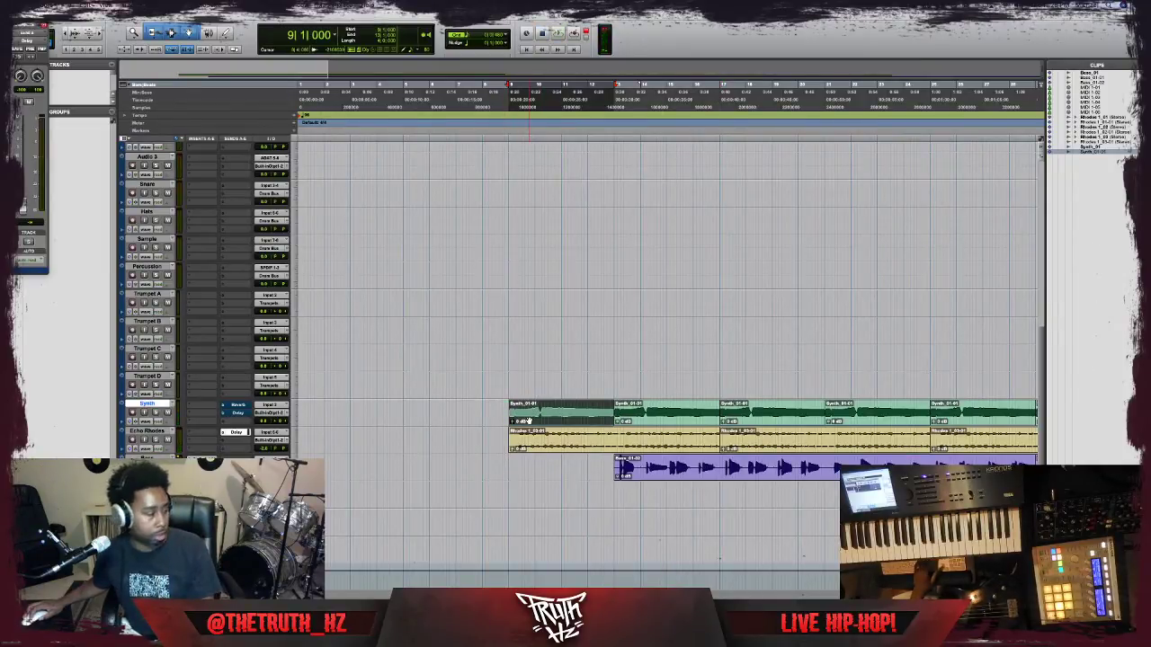
key("Delete")
key("space")
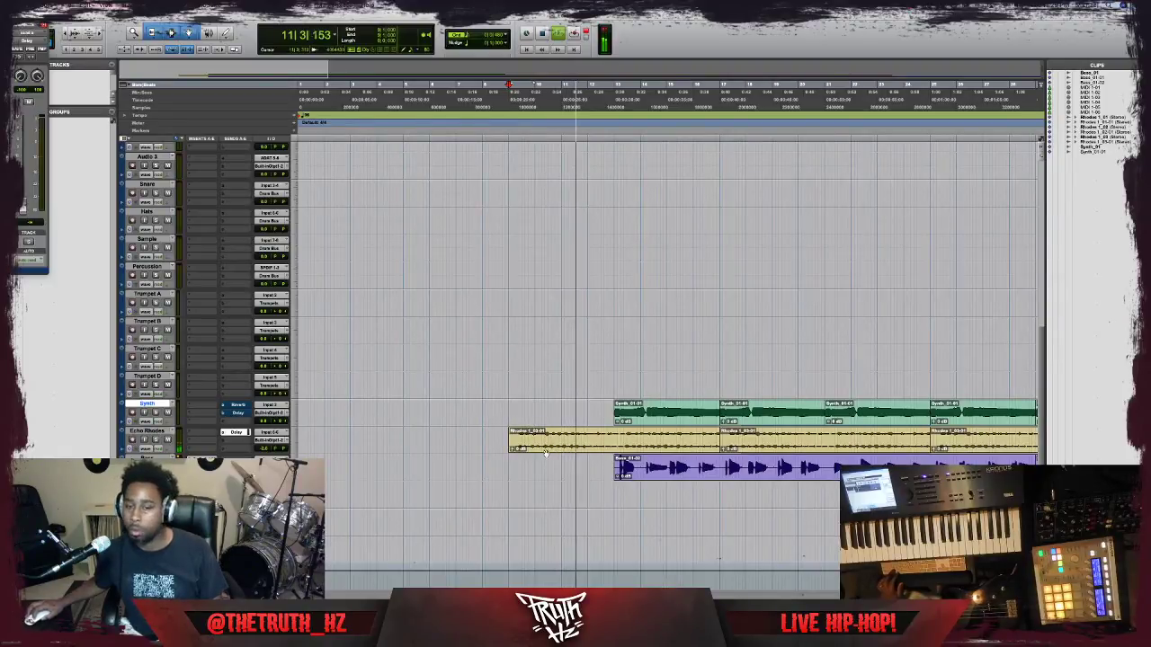
Undo the recent clip deletions and the Synth track move, and redo them.
key("super+v")
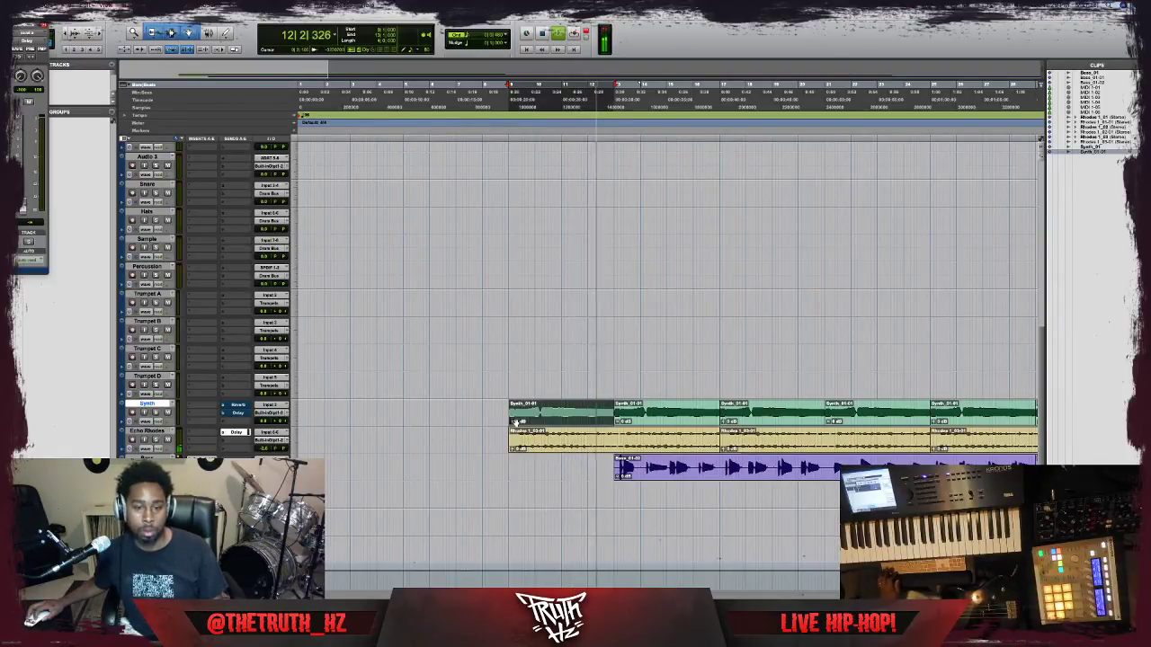
key("Return")
key("super+v")
key("super+z")
key("super+z")
key("super+z")
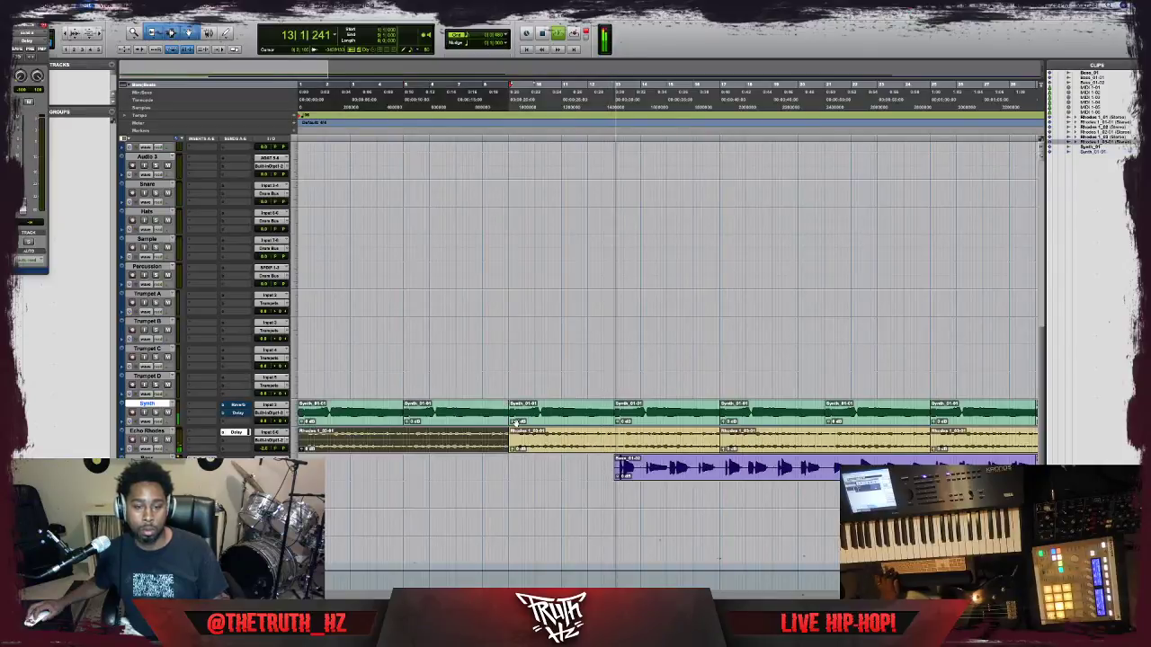
key("space")
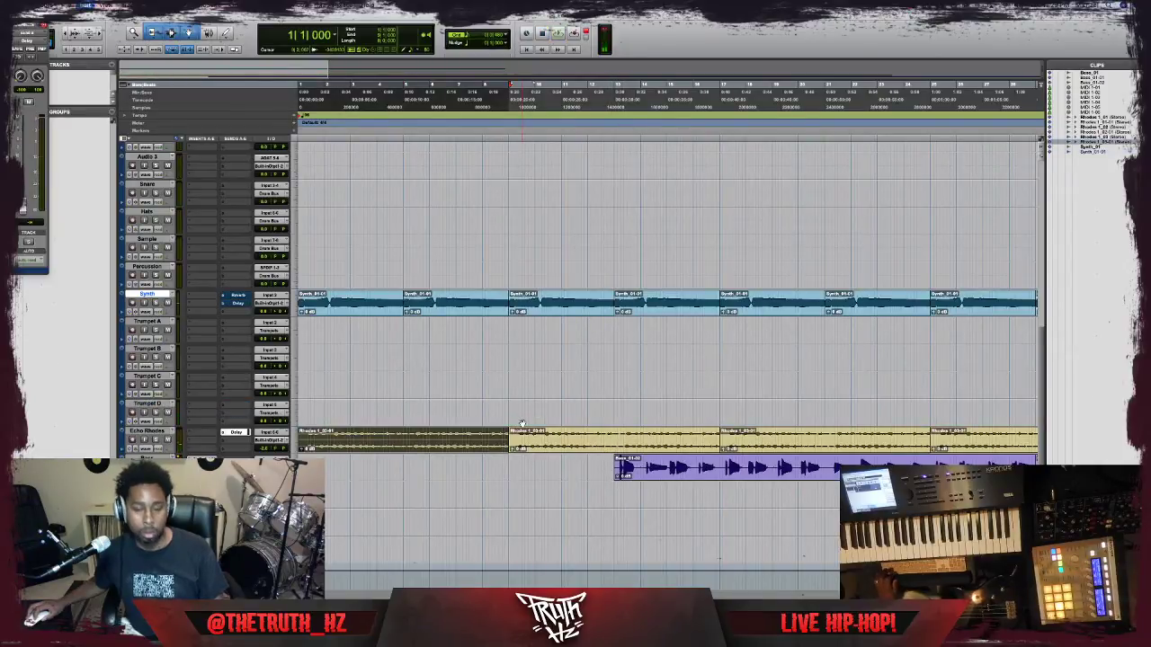
key("super+z")
key("super+z")
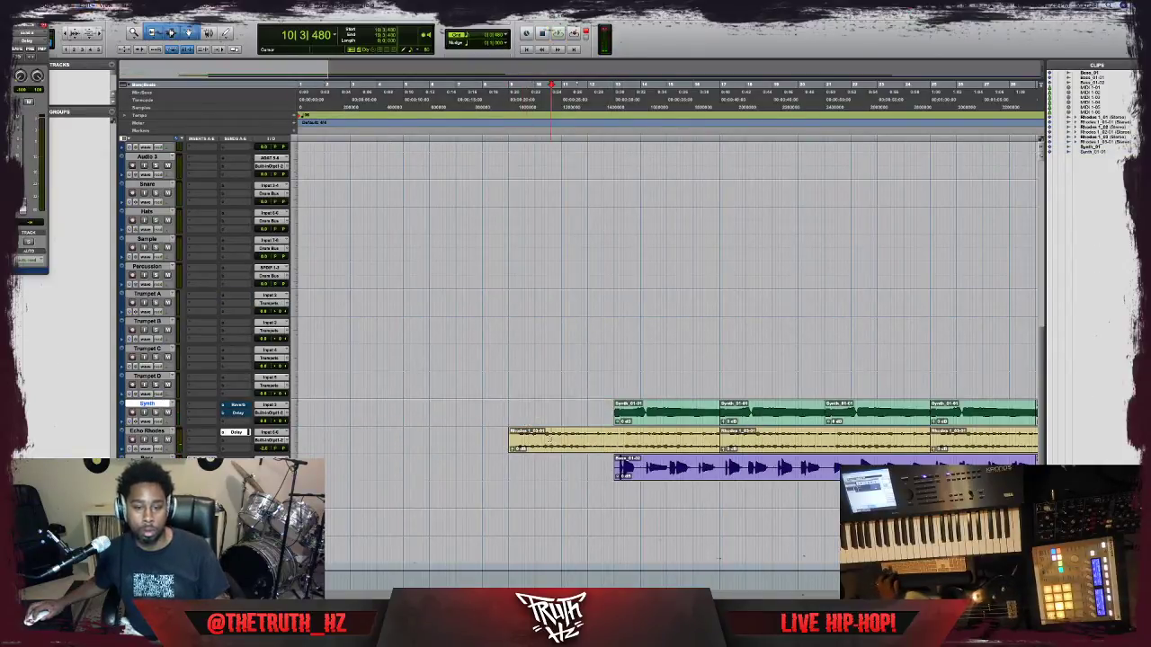
Try moving the Rhodes clip at bar 9 to bar 1 on the Echo Rhodes track.
left_click(549, 441)
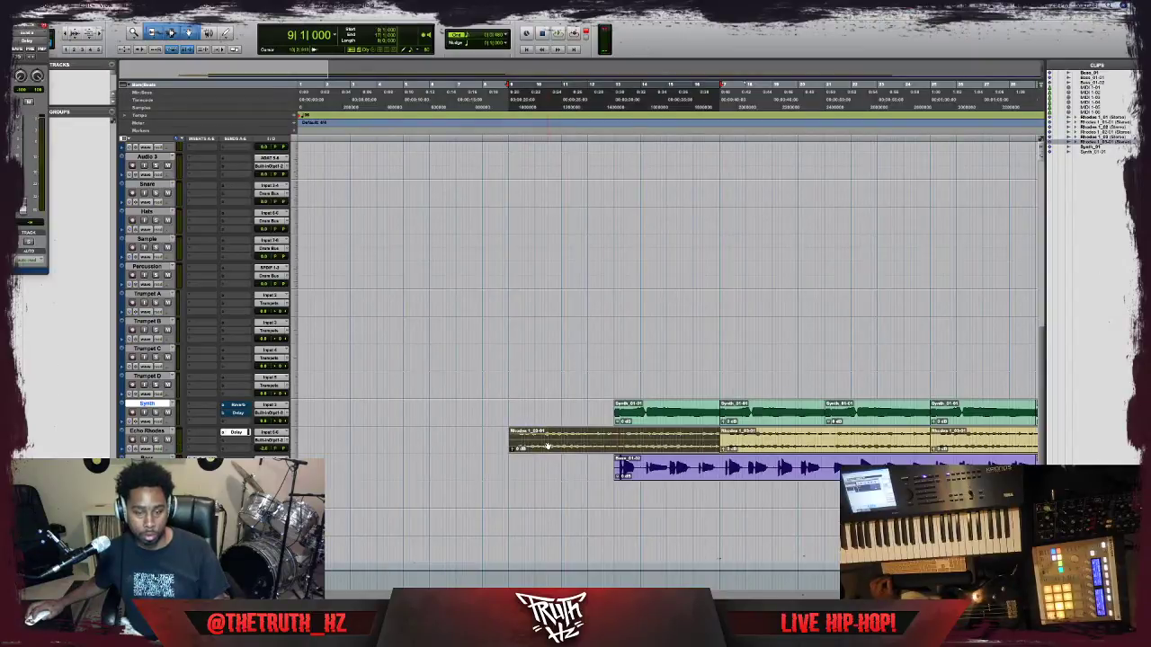
left_click_drag(547, 446, 316, 432)
key("ctrl+z")
Play the arrangement from bar 9 and check the Synth and Bass clips during playback.
left_click(703, 476)
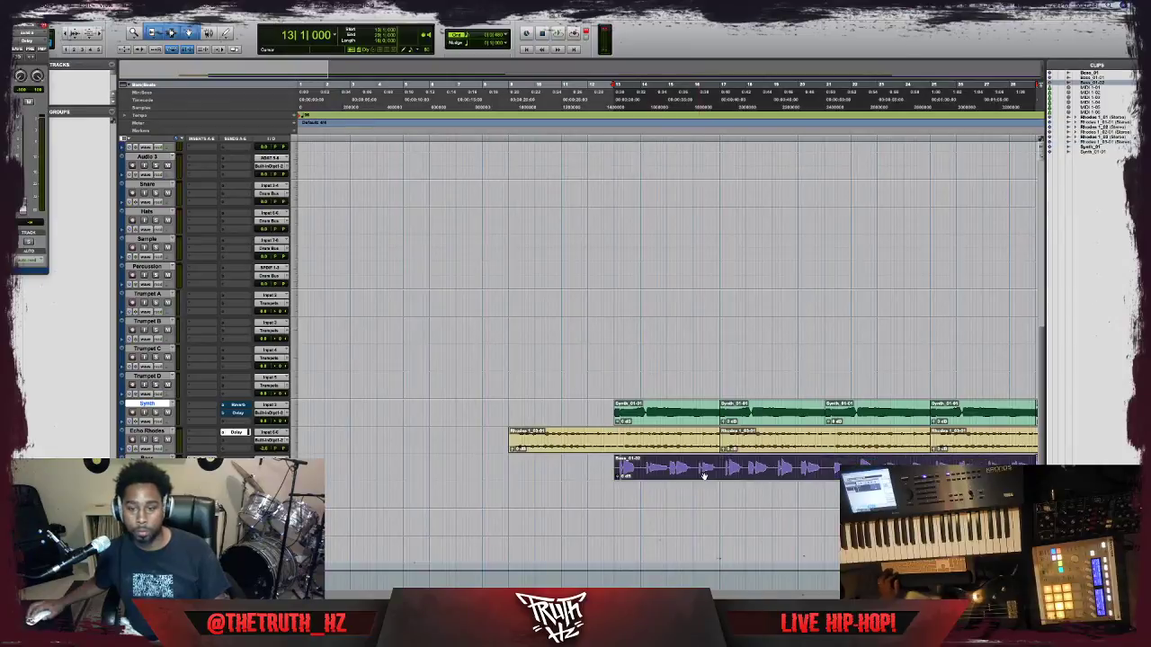
scroll(704, 475, "right", 3)
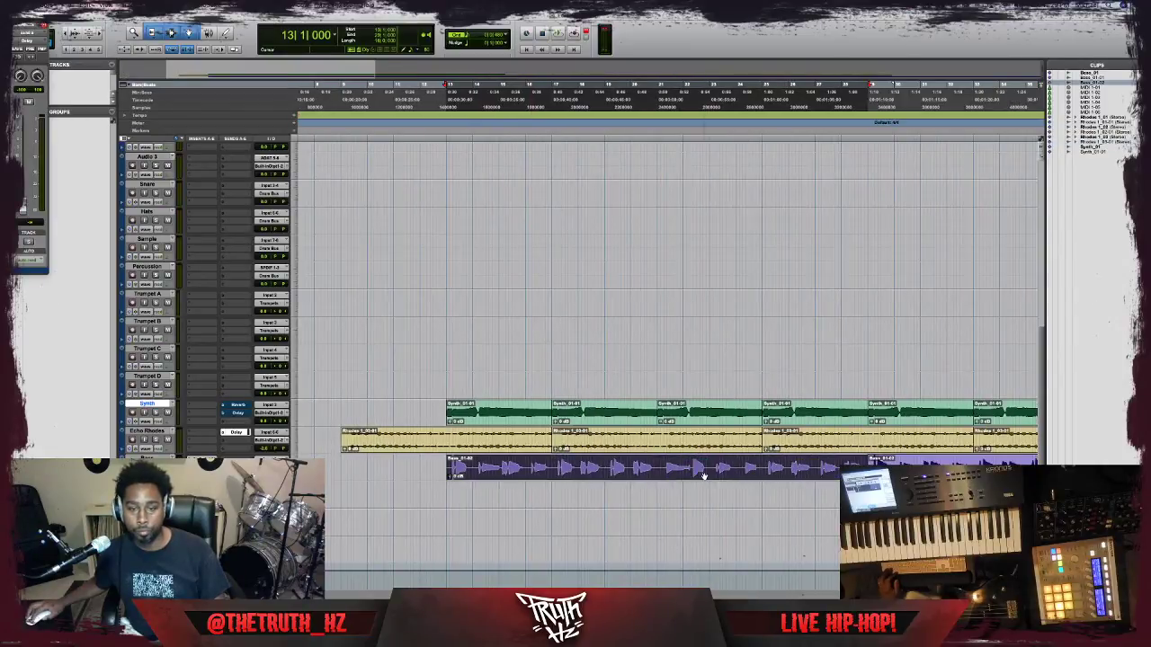
left_click(340, 458)
key("space")
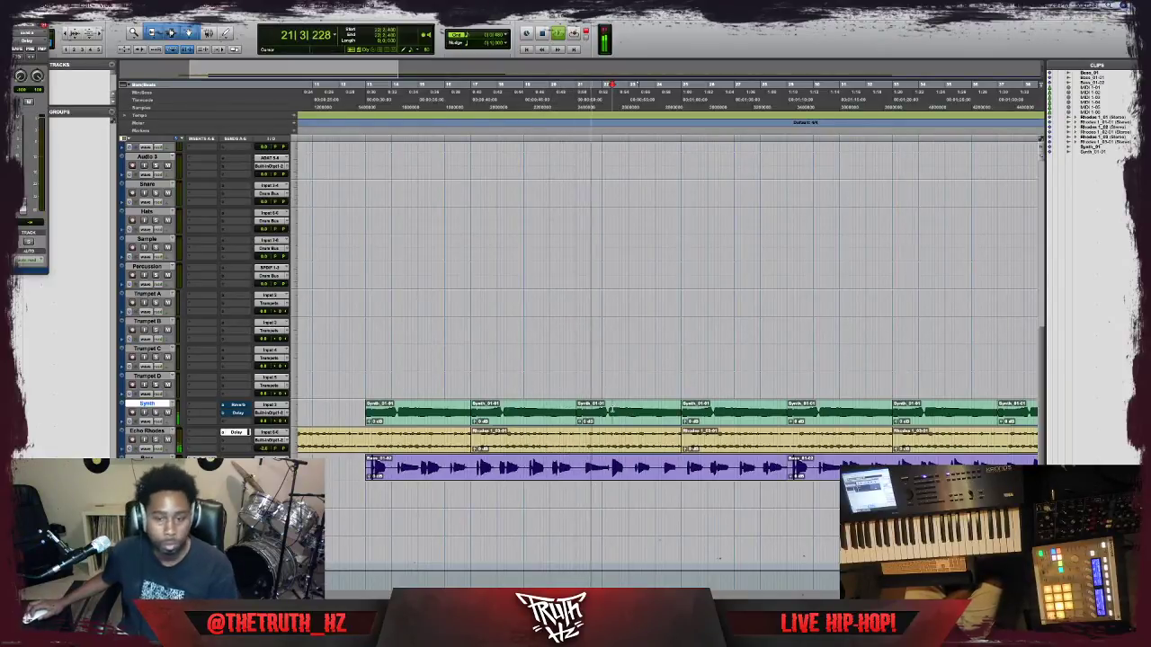
left_click(611, 411)
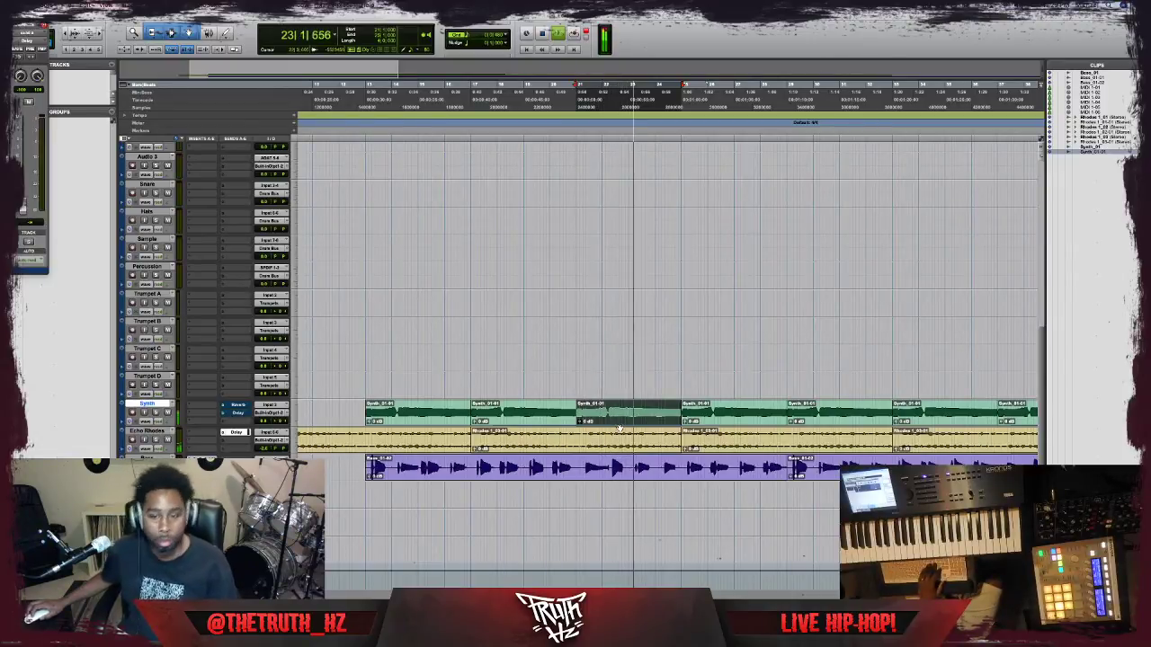
left_click(769, 421)
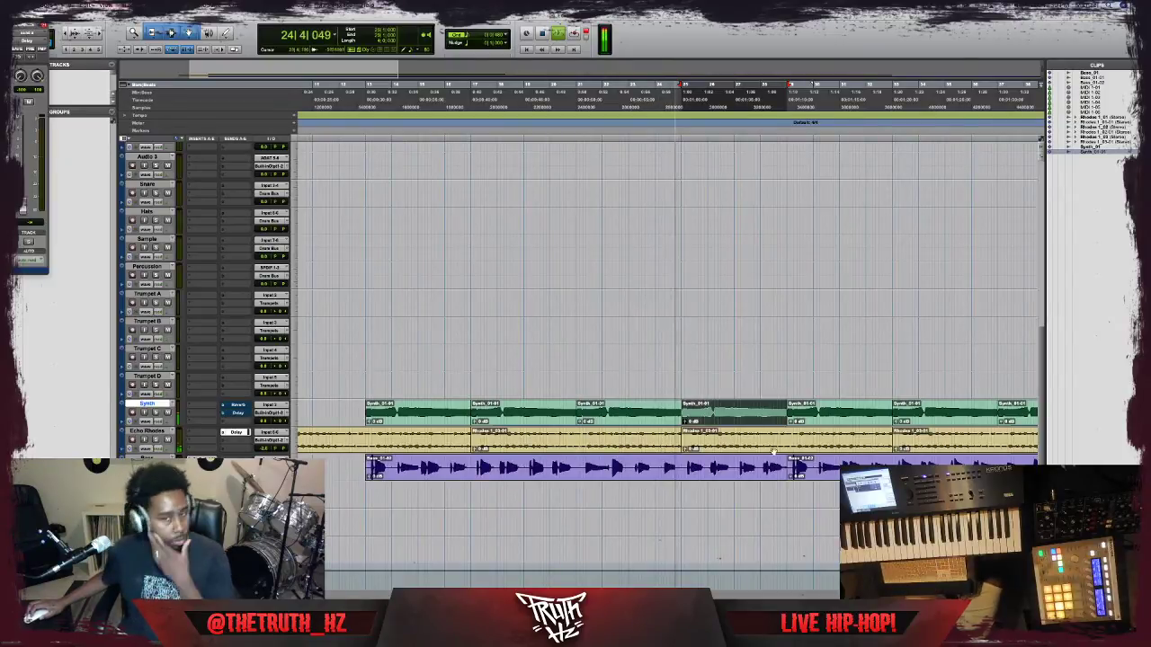
left_click(715, 476)
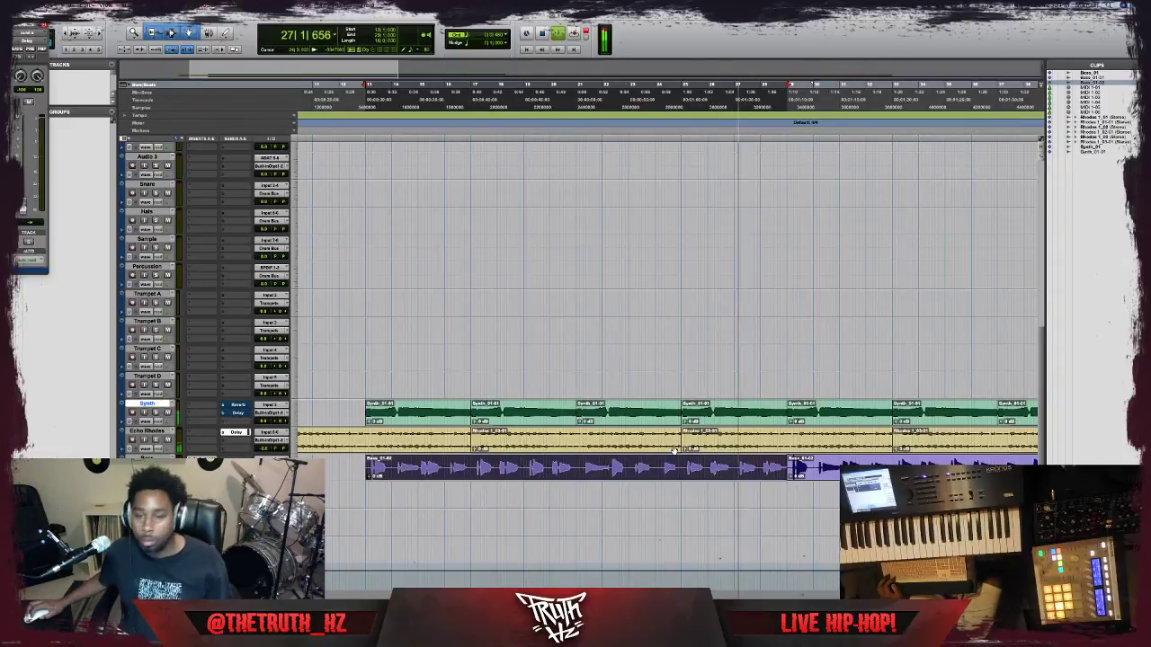
Stop playback and shift all the clips on the Echo Rhodes track so they start at bar 13.
left_click(360, 435)
key("space")
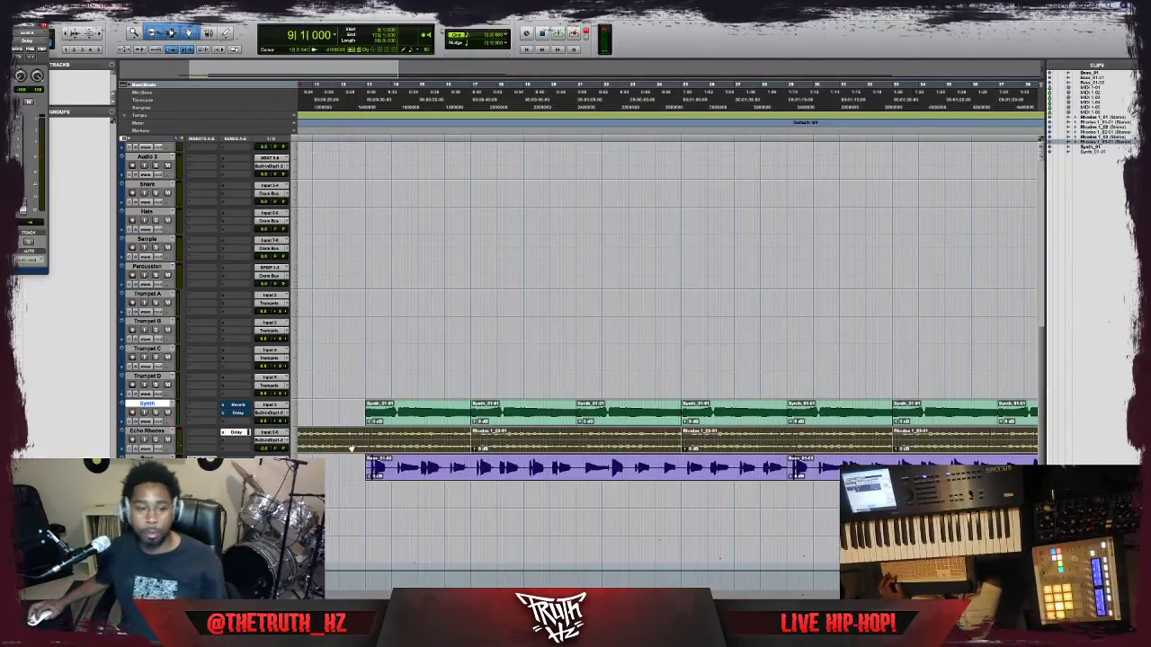
left_click_drag(352, 449, 454, 446)
left_click(330, 438)
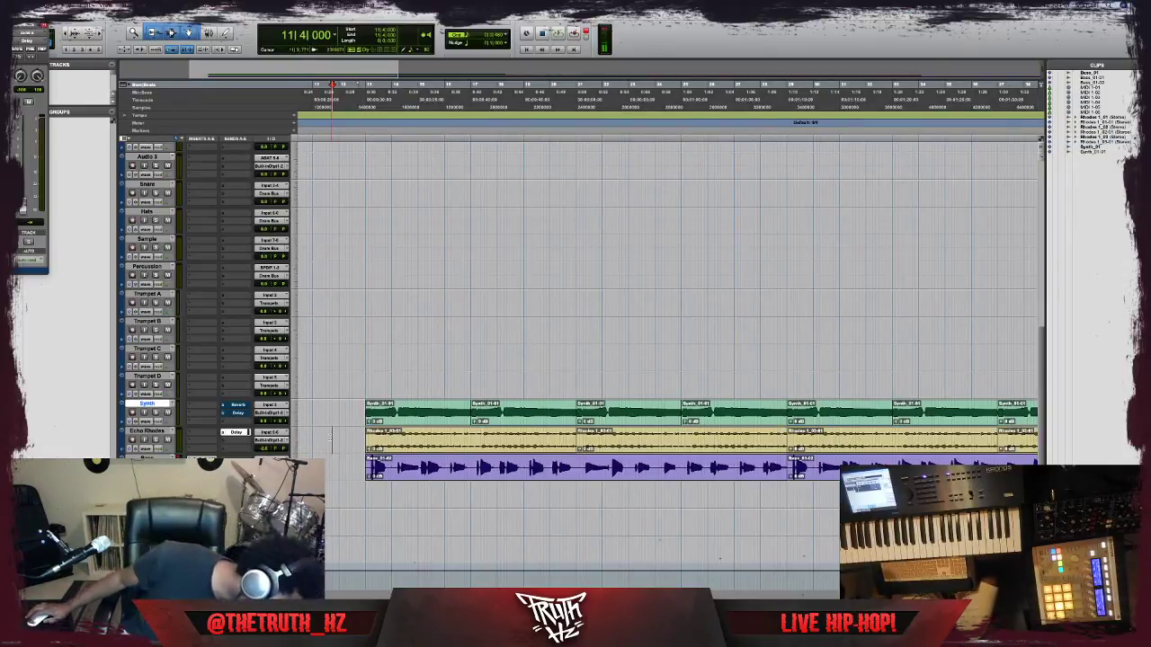
Place a copy of the Echo Rhodes clip at bar 5 and play the arrangement from there.
left_click(450, 451)
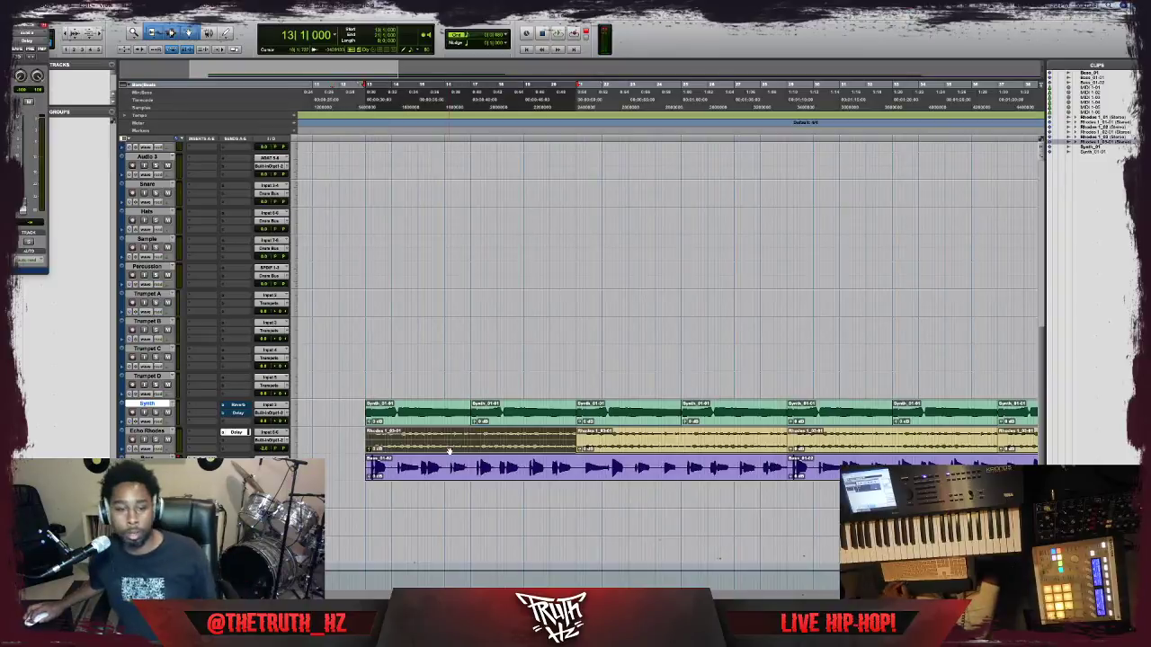
left_click_drag(450, 451, 485, 431)
left_click(403, 405)
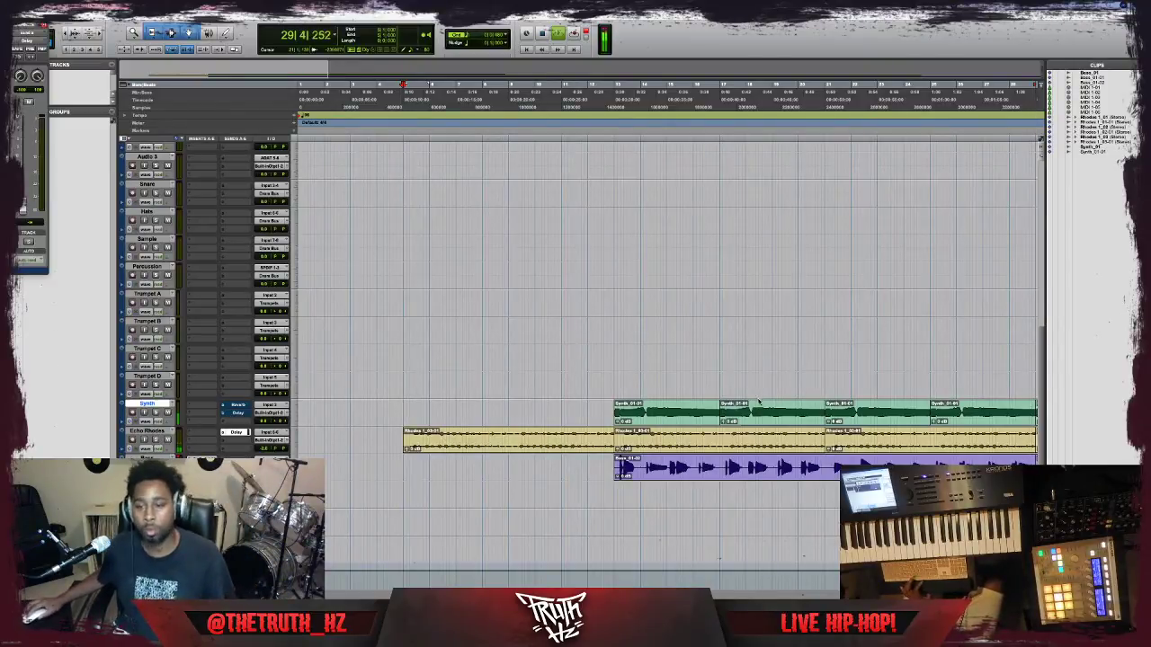
Mute the Echo Rhodes track during playback to hear the other parts, and stop playback.
left_click(619, 375)
left_click(168, 441)
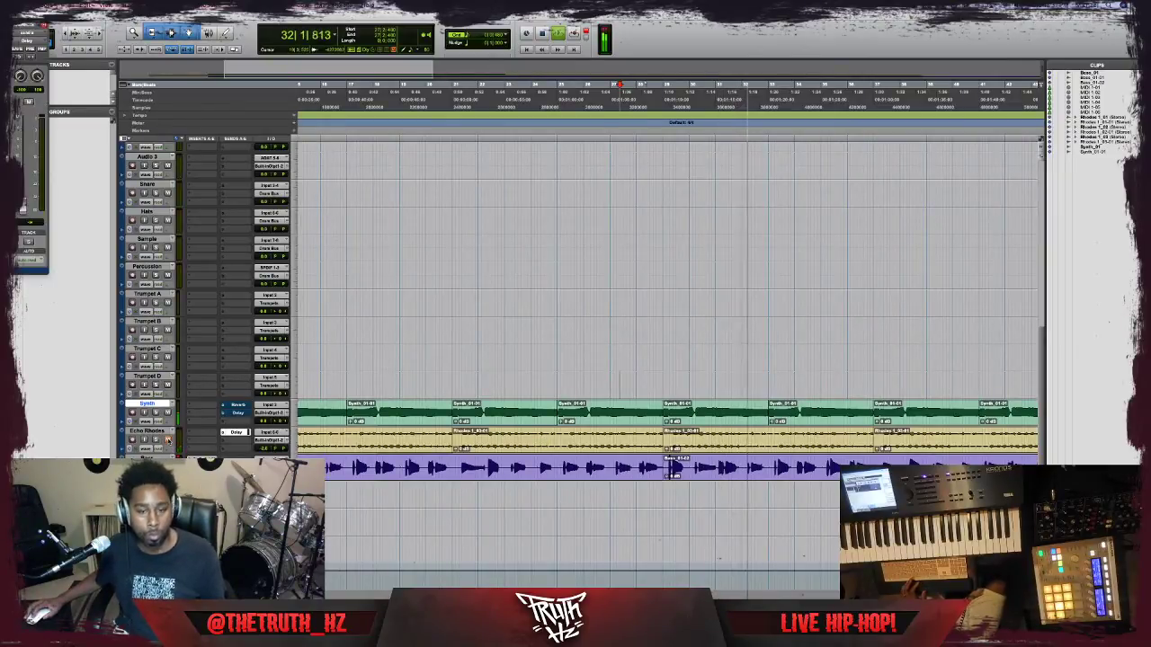
left_click(457, 474)
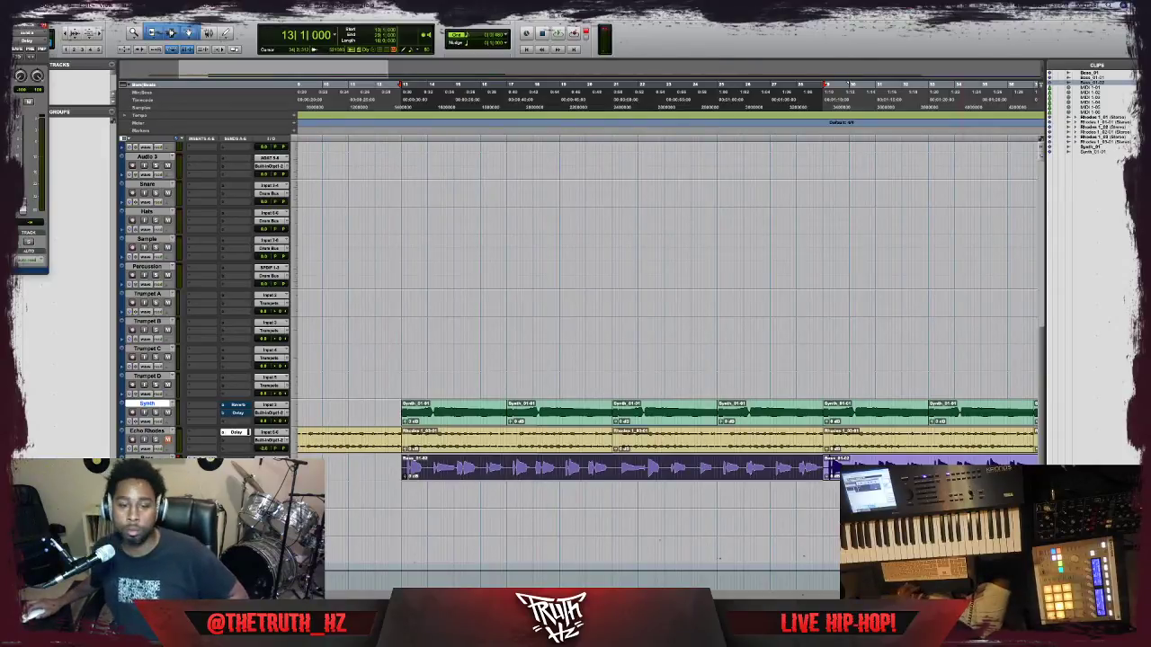
Check the Rhodes clips around bar 13, play the synth, Rhodes and bass together from there, and stop playback.
scroll(689, 392, "left", 3)
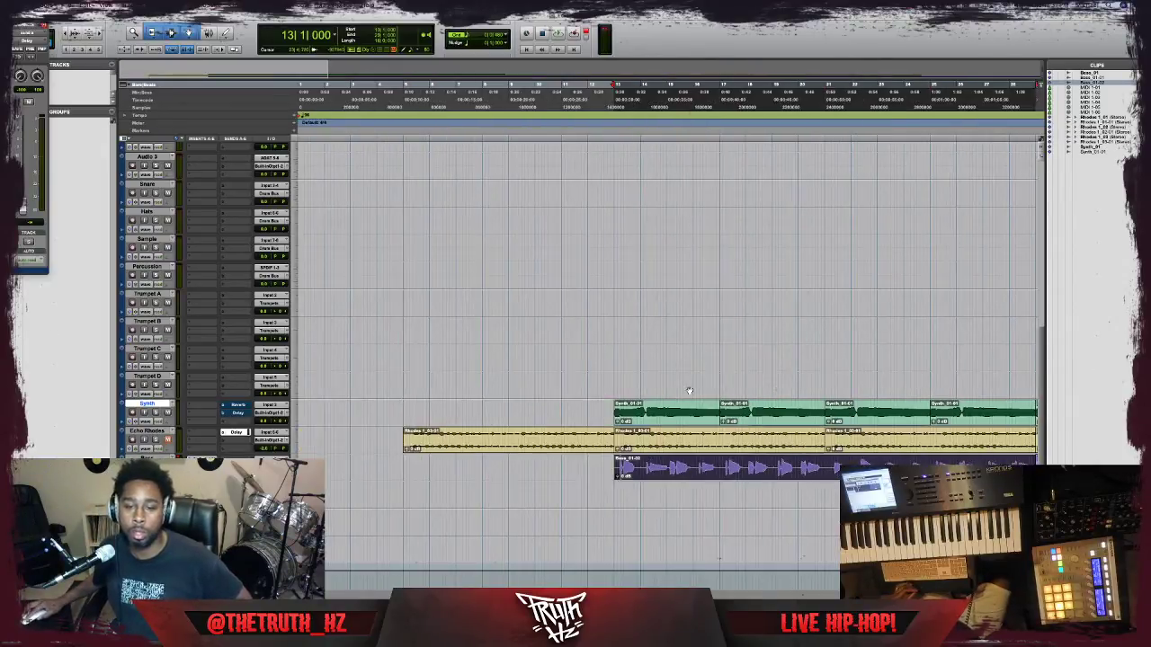
left_click(679, 443)
scroll(679, 444, "right", 1)
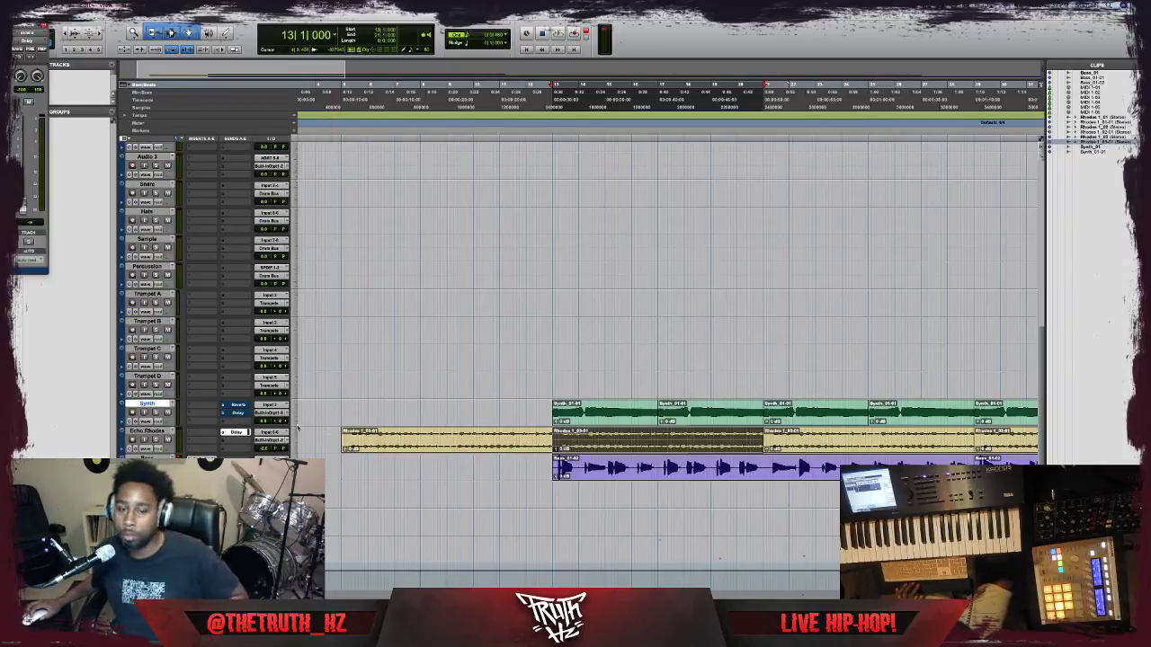
left_click(362, 446)
left_click(575, 450)
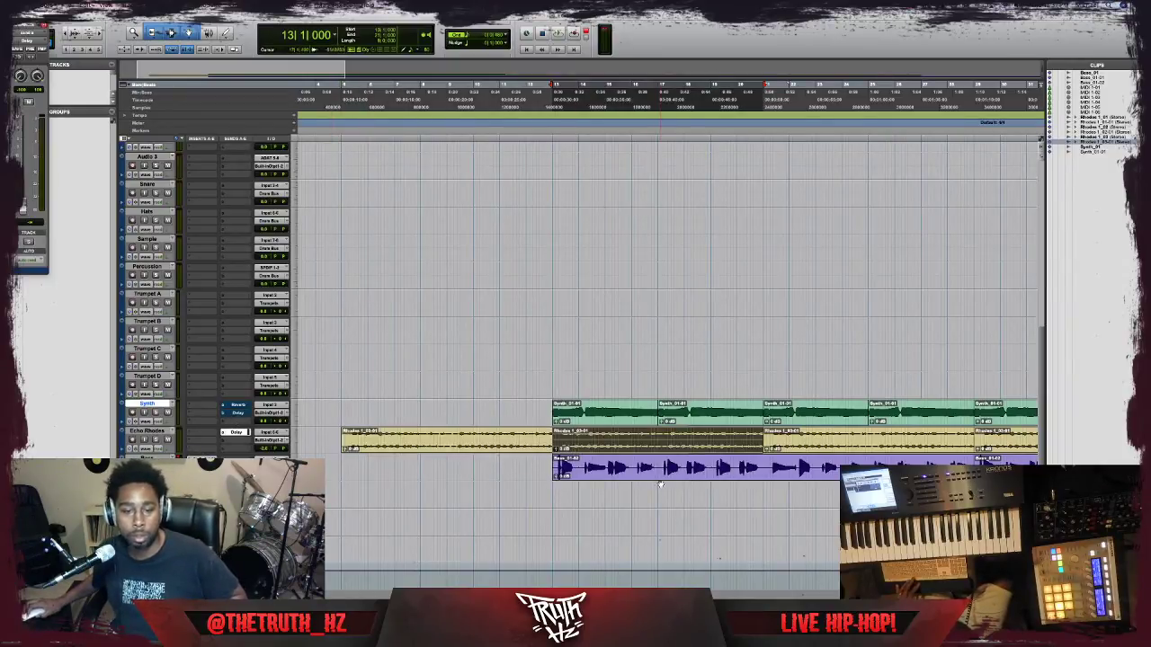
left_click(661, 469)
key("space")
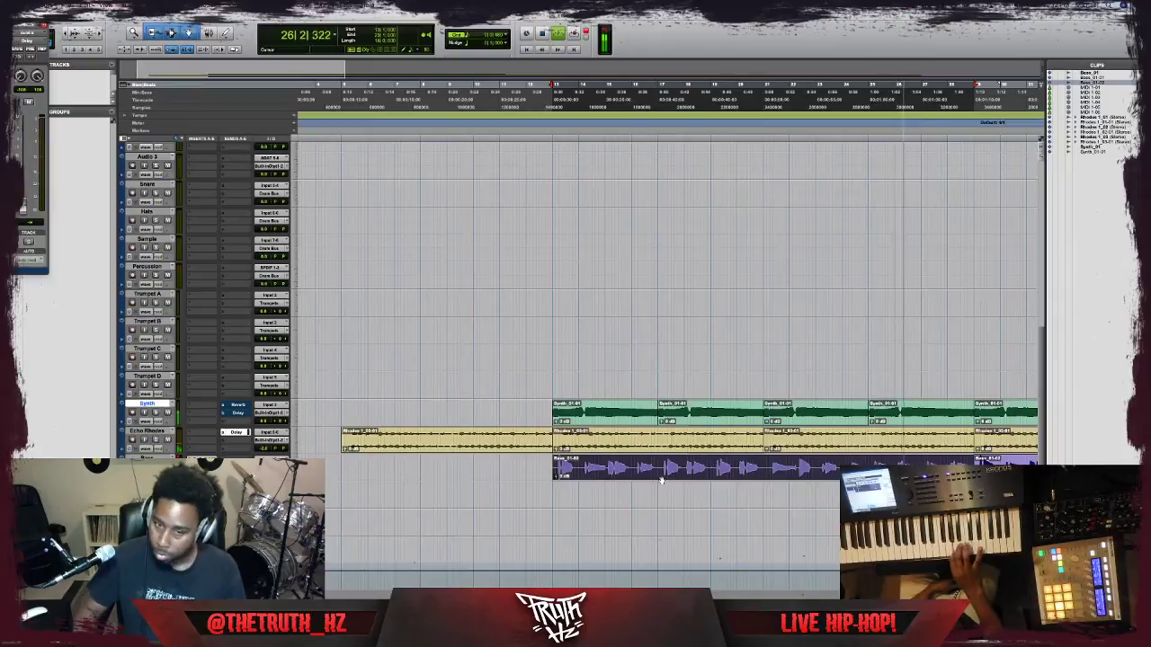
key("space")
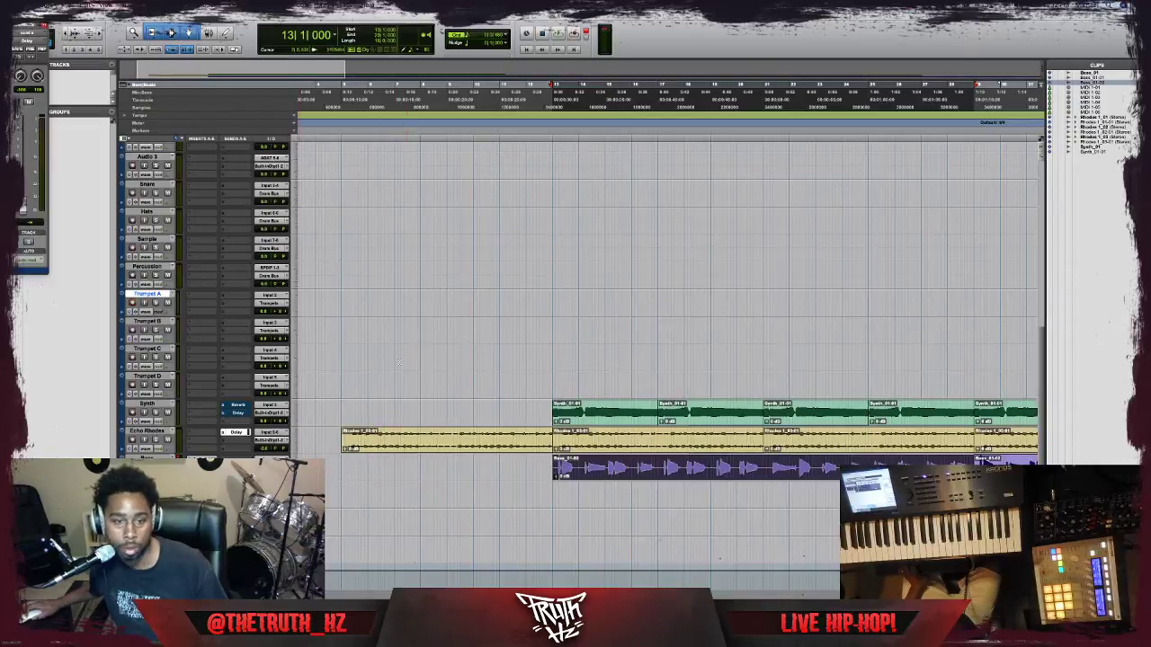
left_click(340, 385)
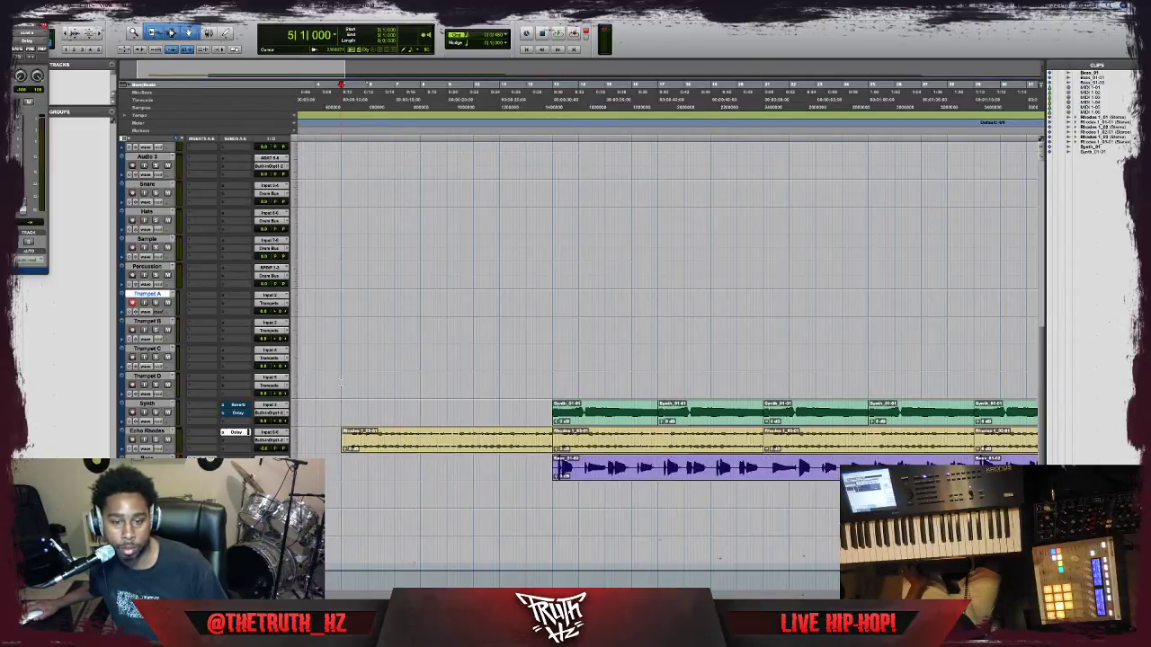
left_click(798, 473)
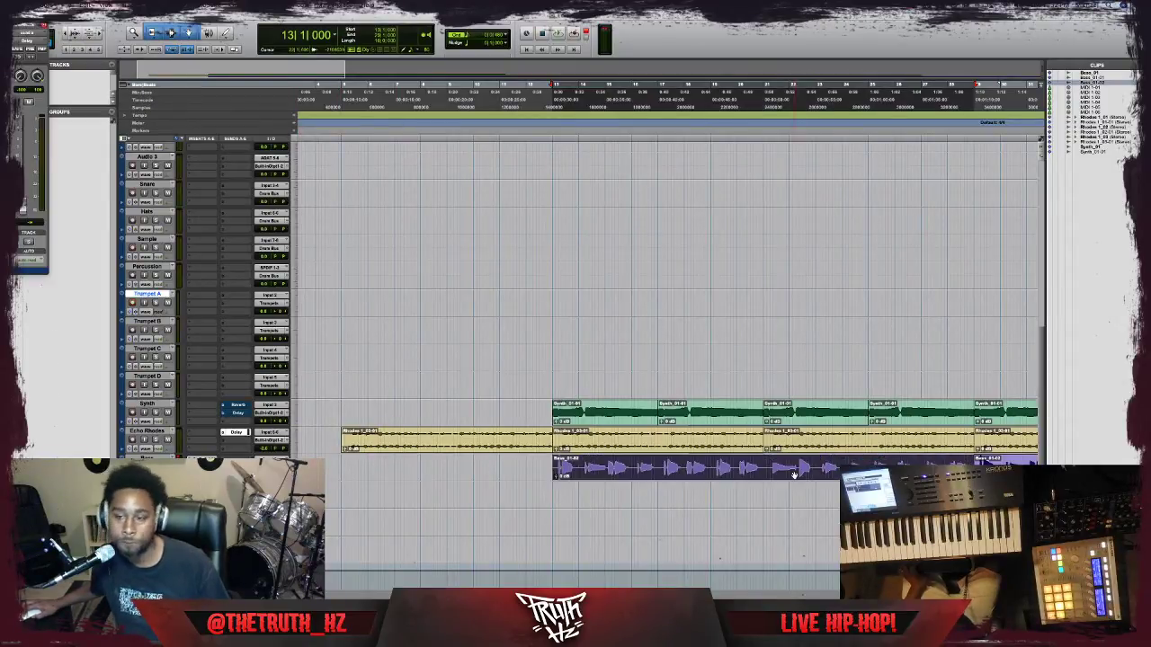
key("space")
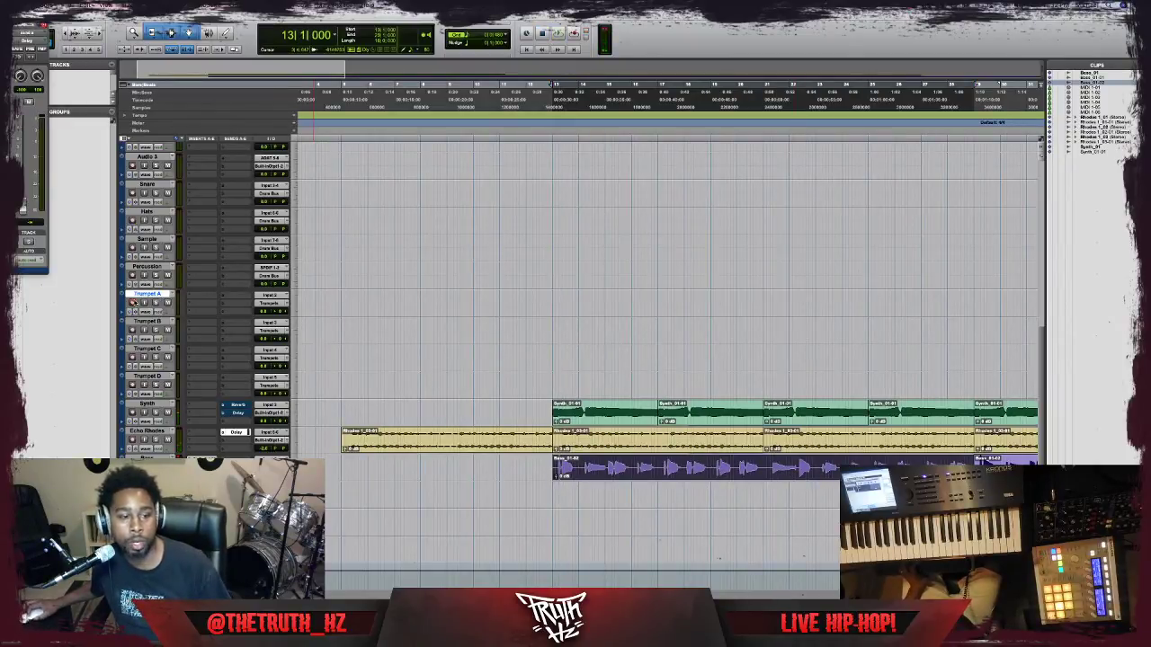
Create one new stereo audio track below the Trumpet A track.
left_click(124, 5)
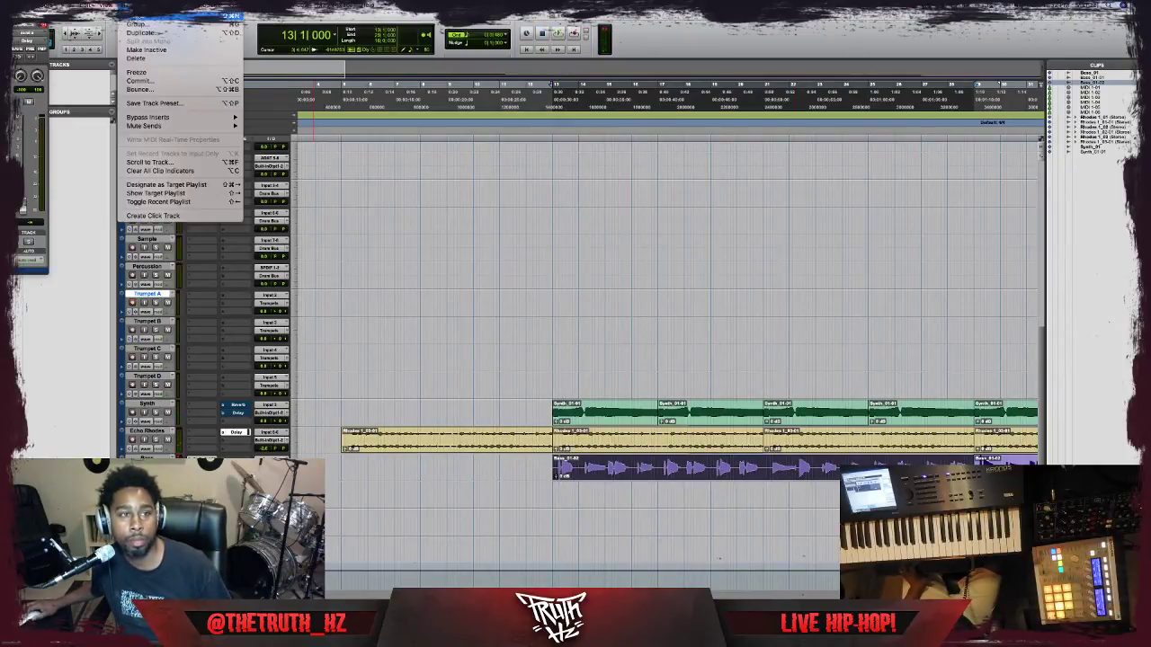
left_click(137, 16)
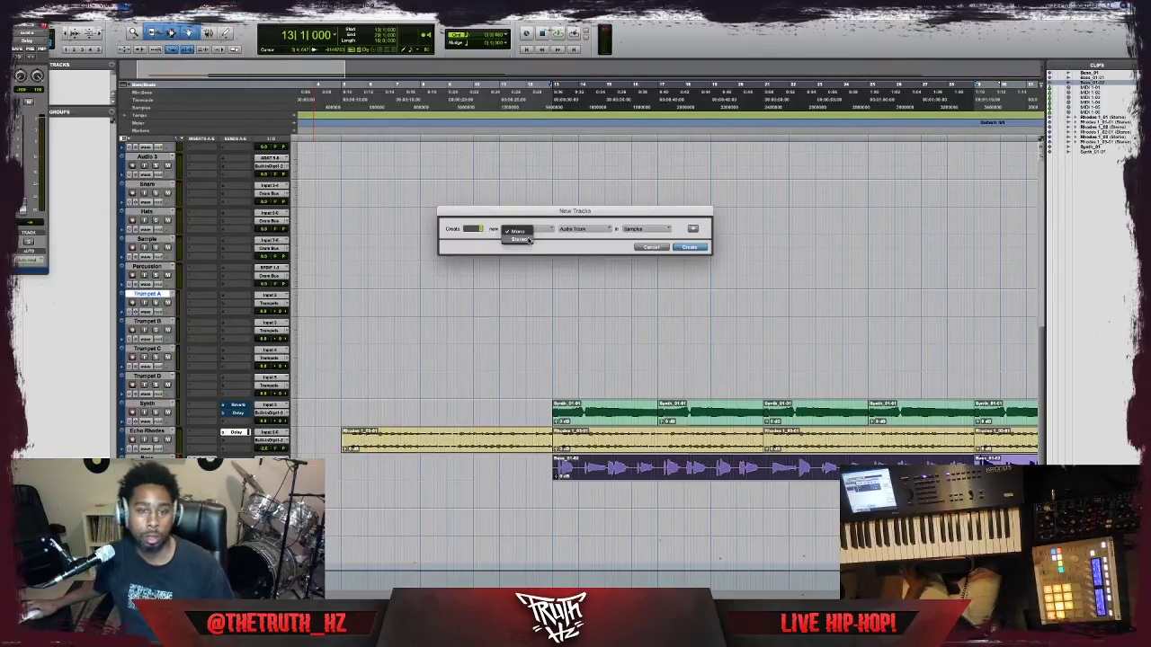
left_click(689, 249)
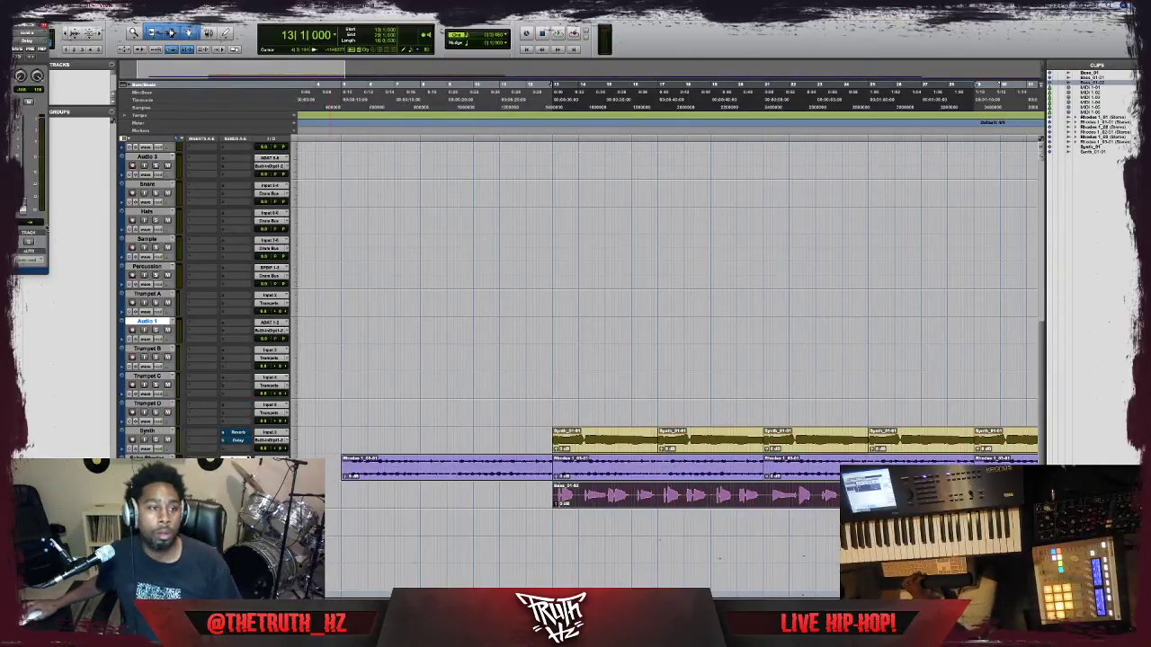
Rename the new audio track to Hi Atmo Rhodes and set its input to the interface pair used by Echo Rhodes.
left_click(17, 26)
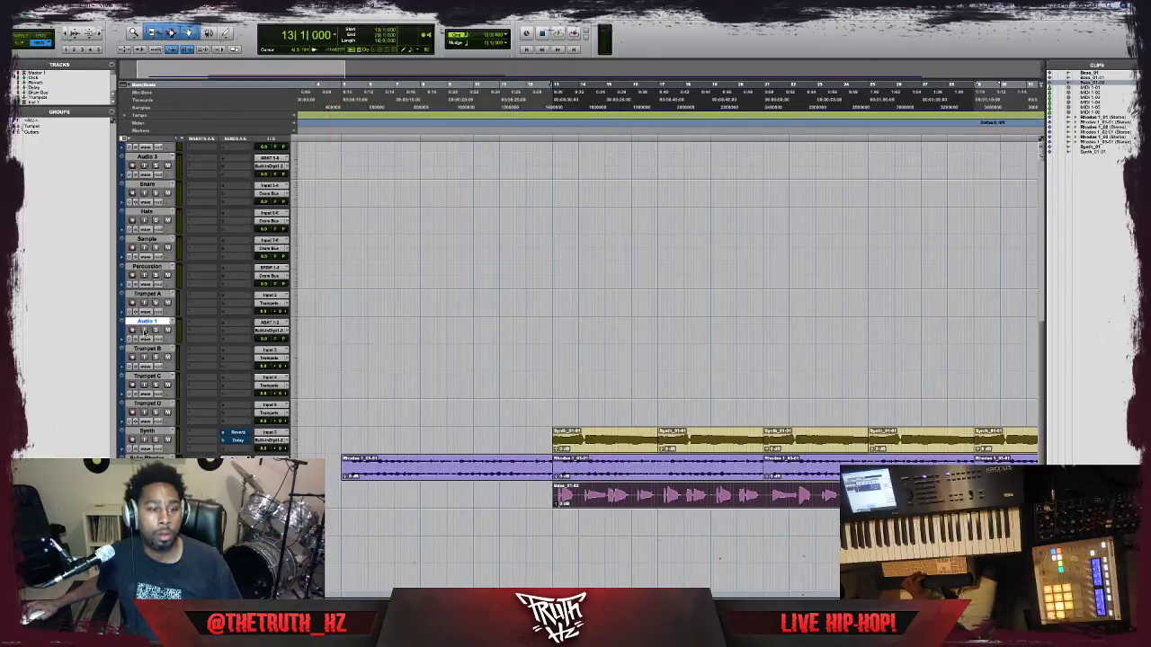
double_click(147, 321)
type("S")
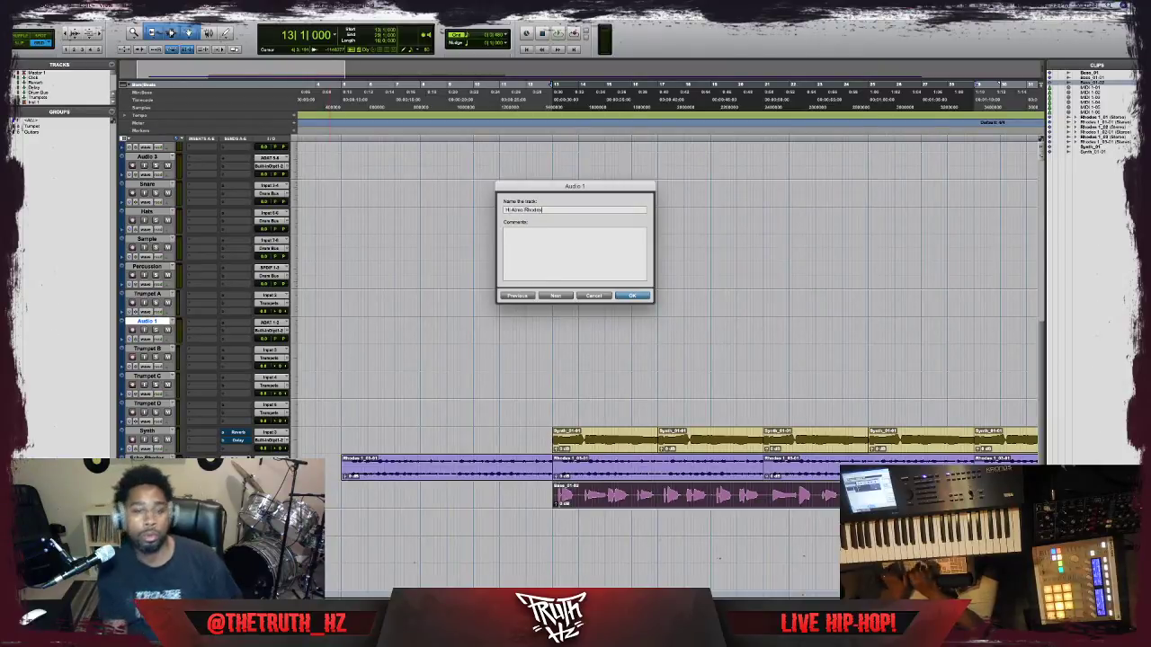
key("Return")
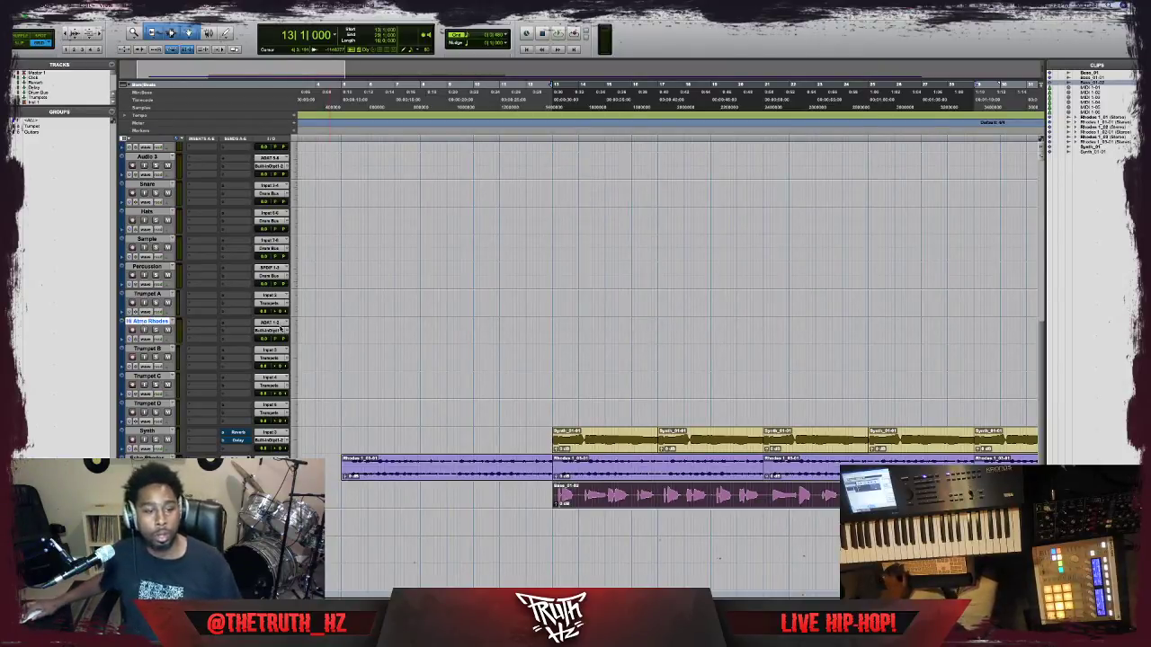
left_click(274, 324)
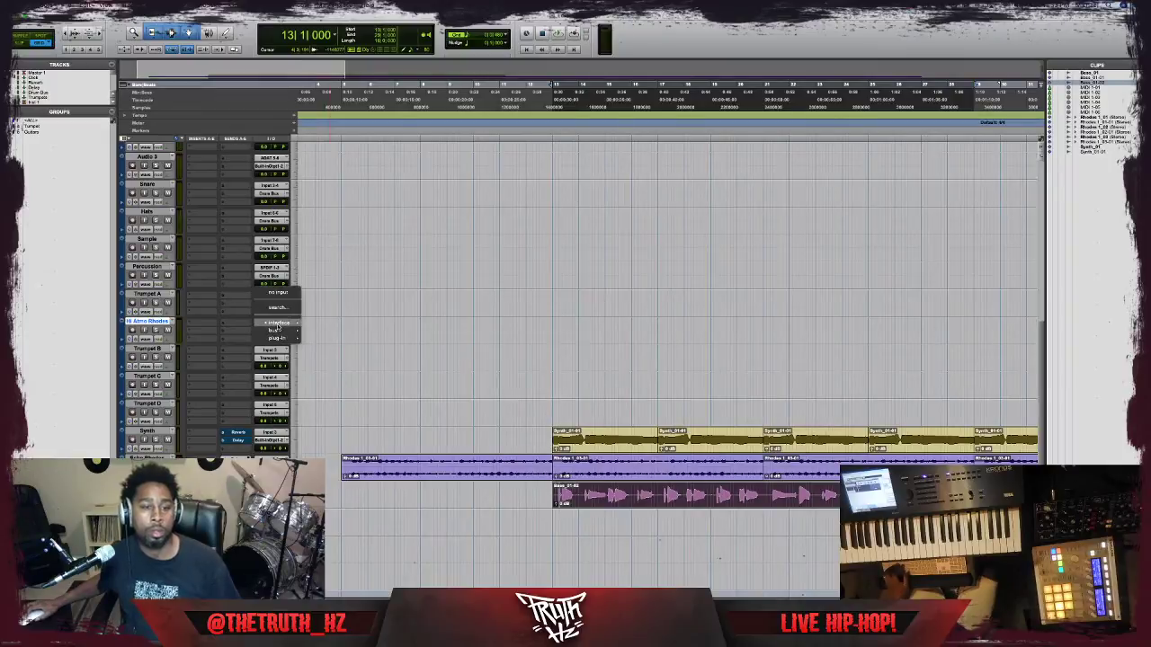
mouse_move(279, 323)
left_click(333, 341)
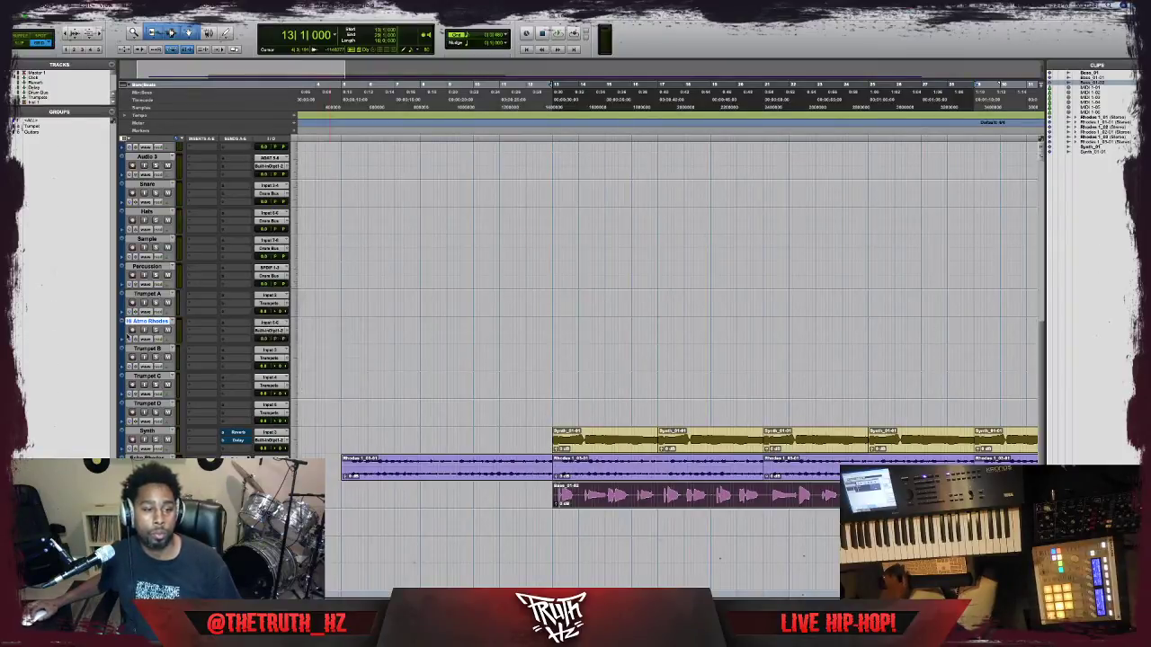
Record the high Rhodes part onto the Hi Atmo Rhodes track from bar 5 and stop recording.
left_click(341, 351)
key("F12")
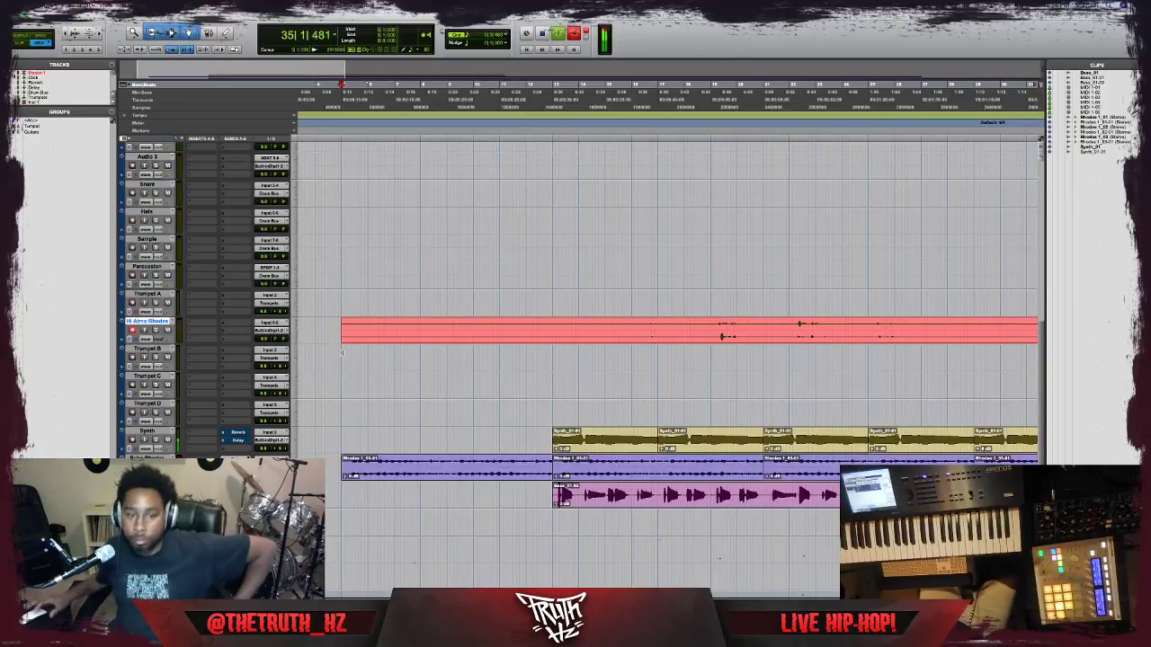
scroll(386, 337, "right", 4)
scroll(385, 337, "down", 1)
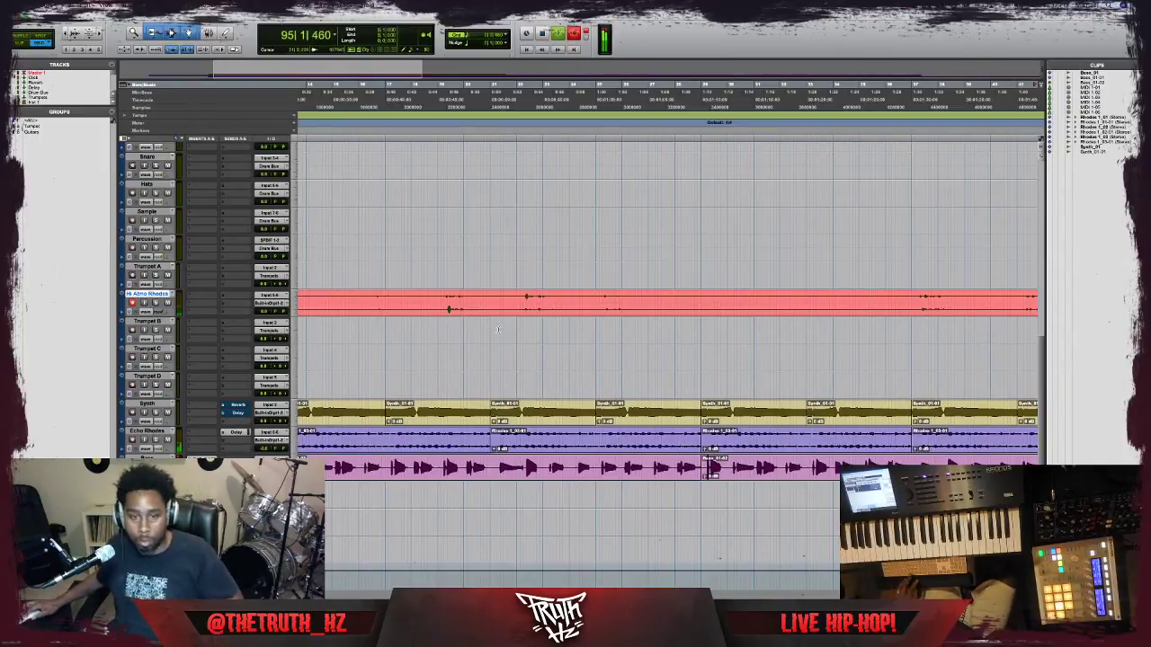
key("space")
Look over the recorded clip, disarm the Hi Atmo Rhodes track and move it below the Bass track.
scroll(493, 330, "right", 10)
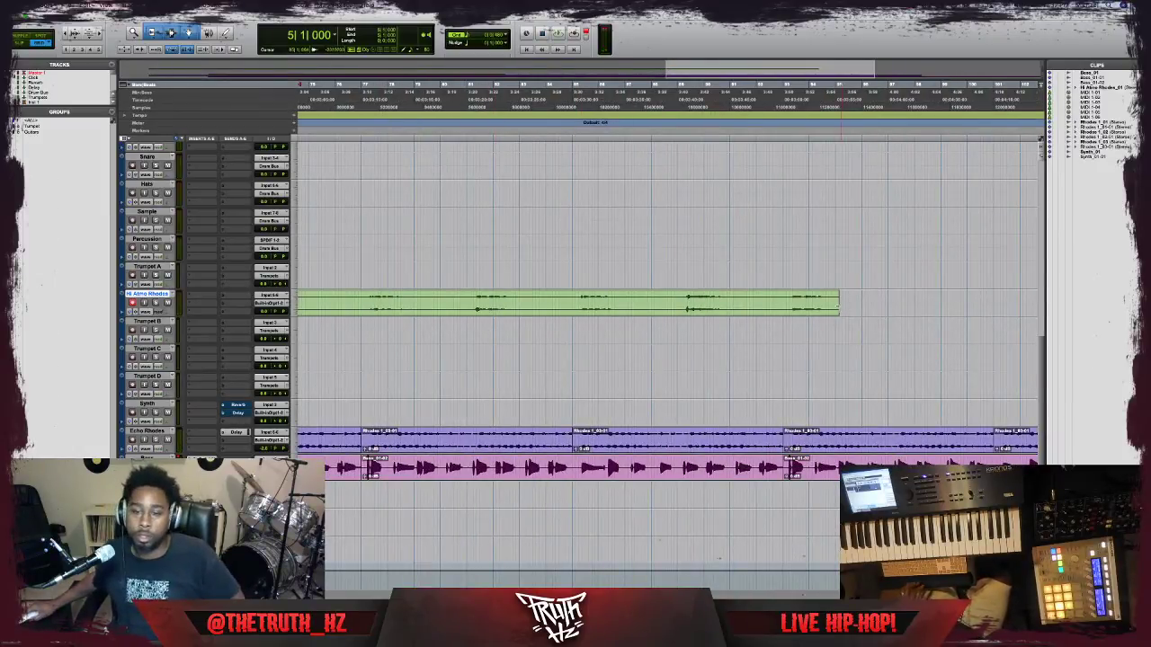
scroll(825, 308, "left", 5)
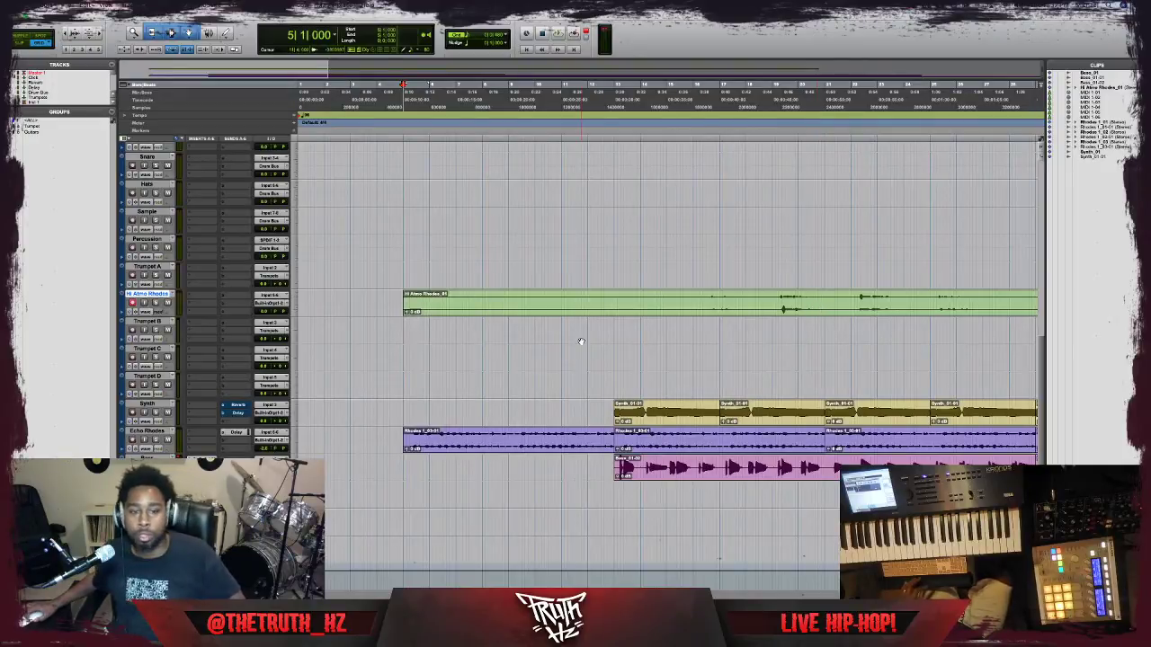
left_click(132, 302)
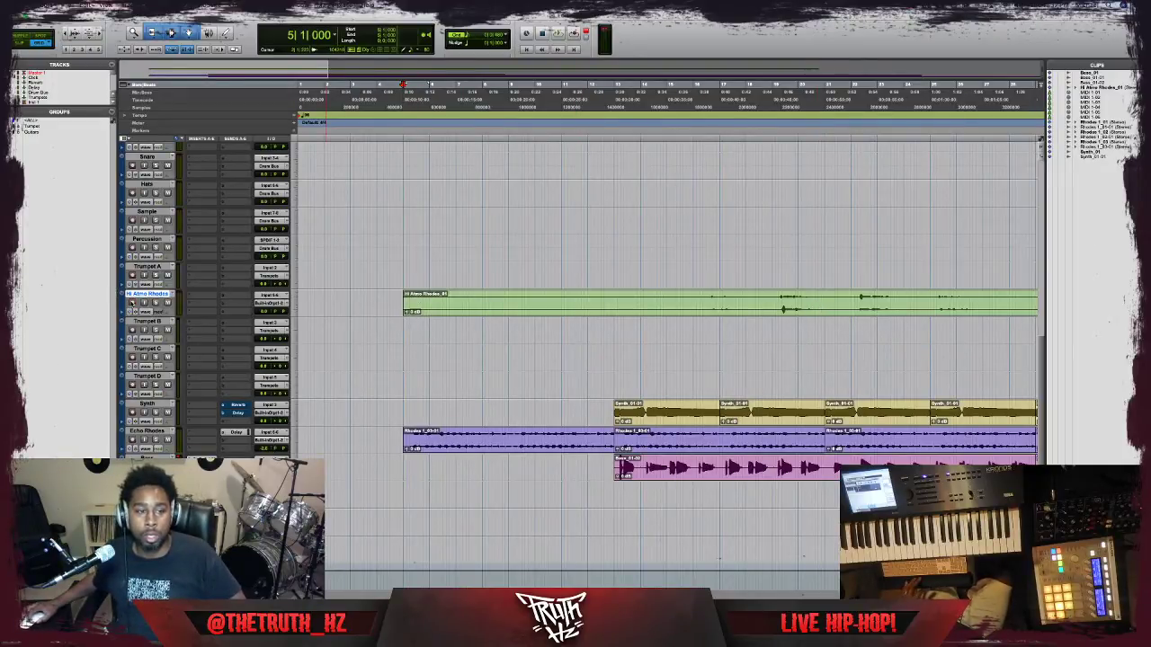
left_click_drag(129, 294, 130, 487)
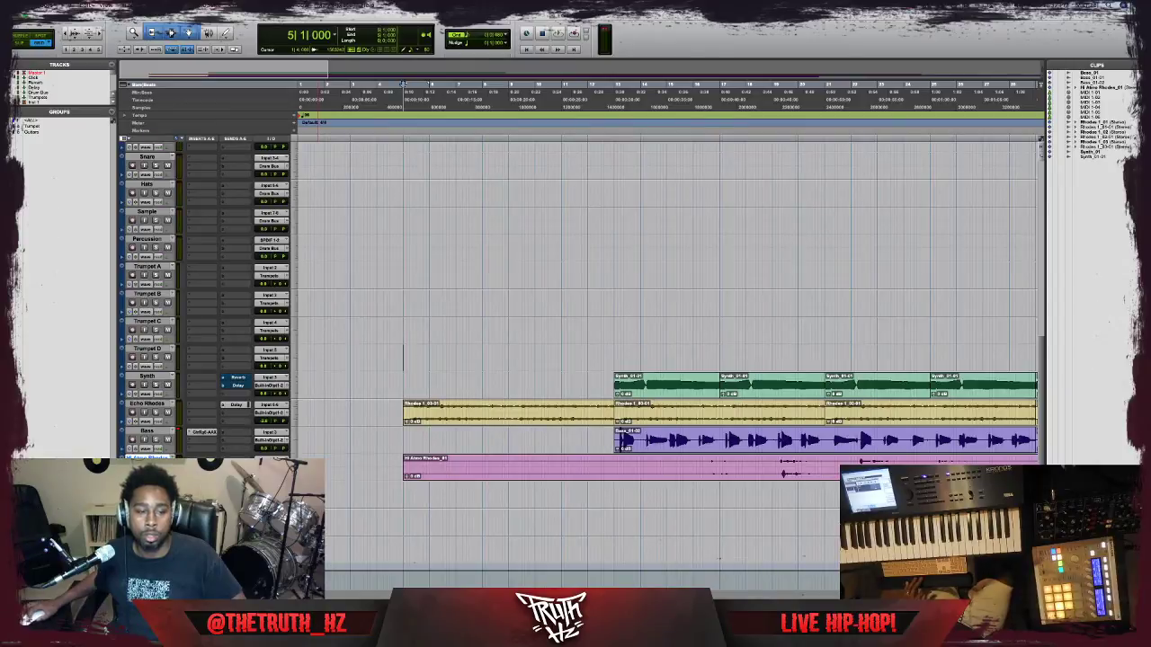
scroll(169, 364, "up", 5)
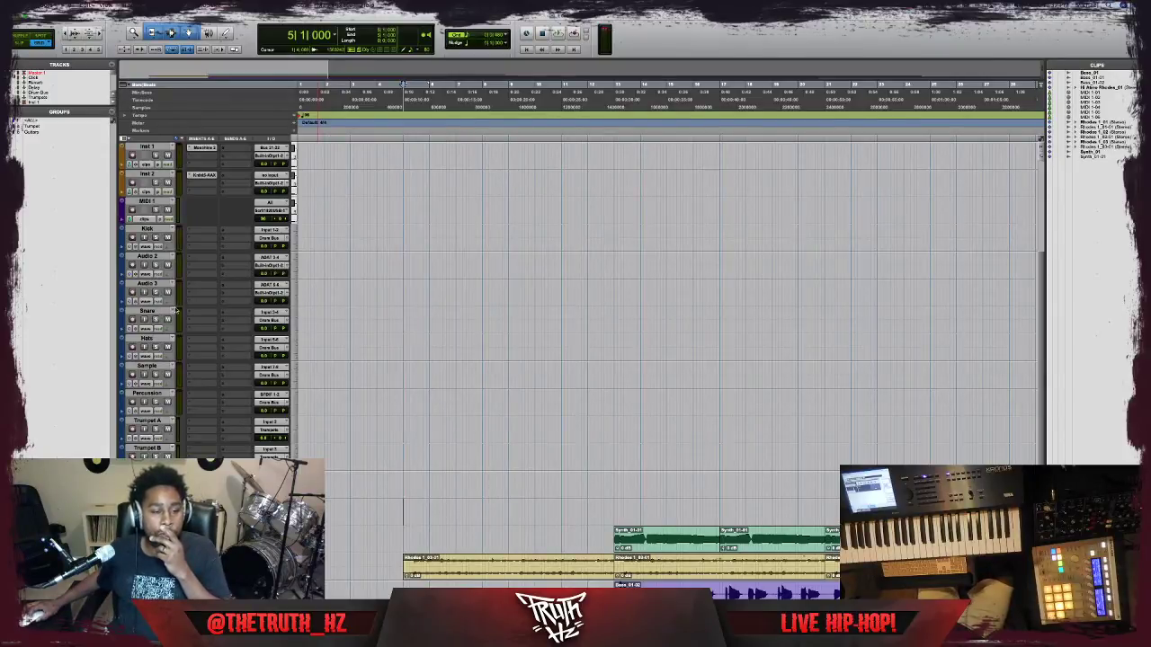
Create one mono audio track below the Trumpet C track and route its output to a bus.
scroll(176, 312, "down", 5)
right_click(147, 321)
left_click(143, 16)
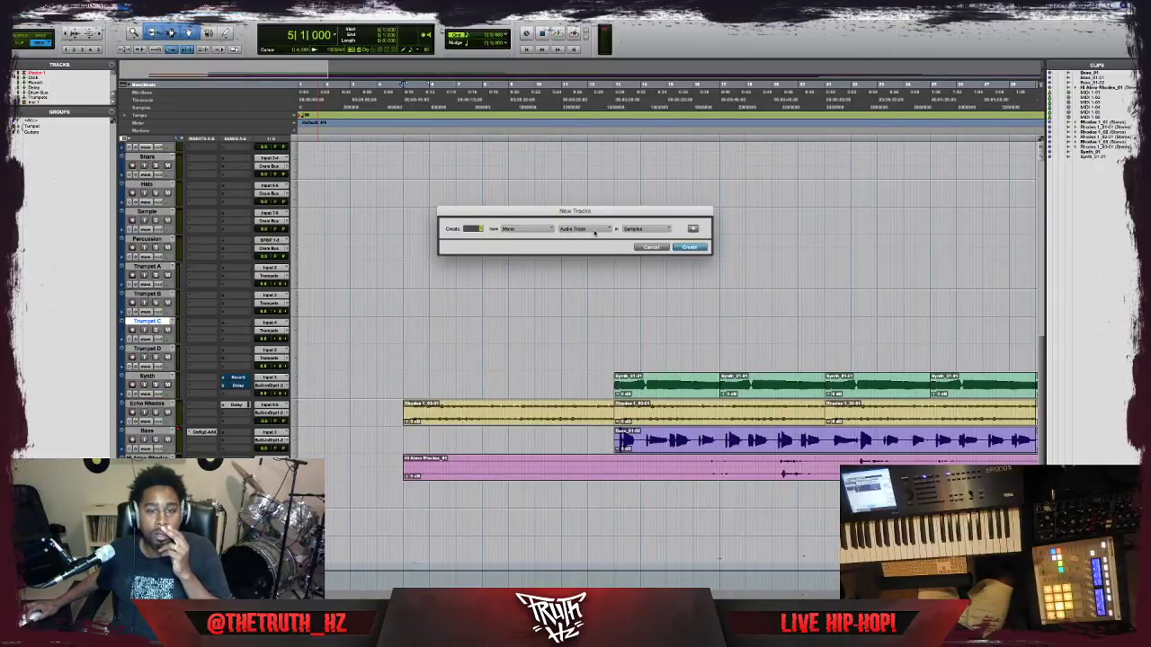
key("Return")
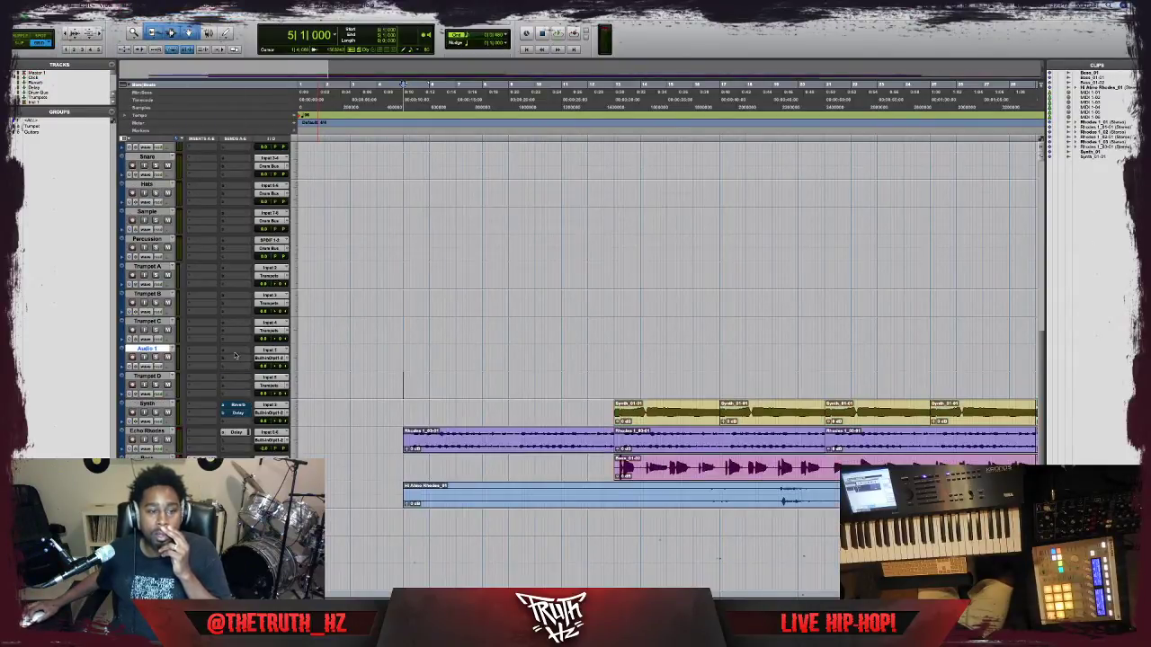
left_click(270, 358)
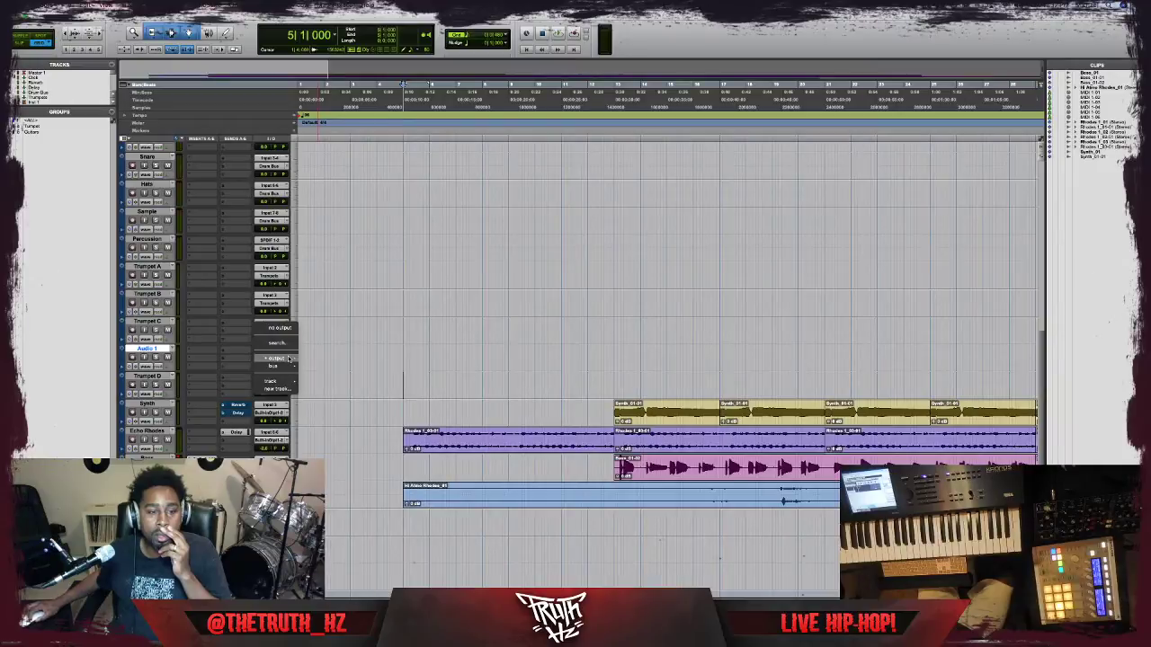
mouse_move(288, 366)
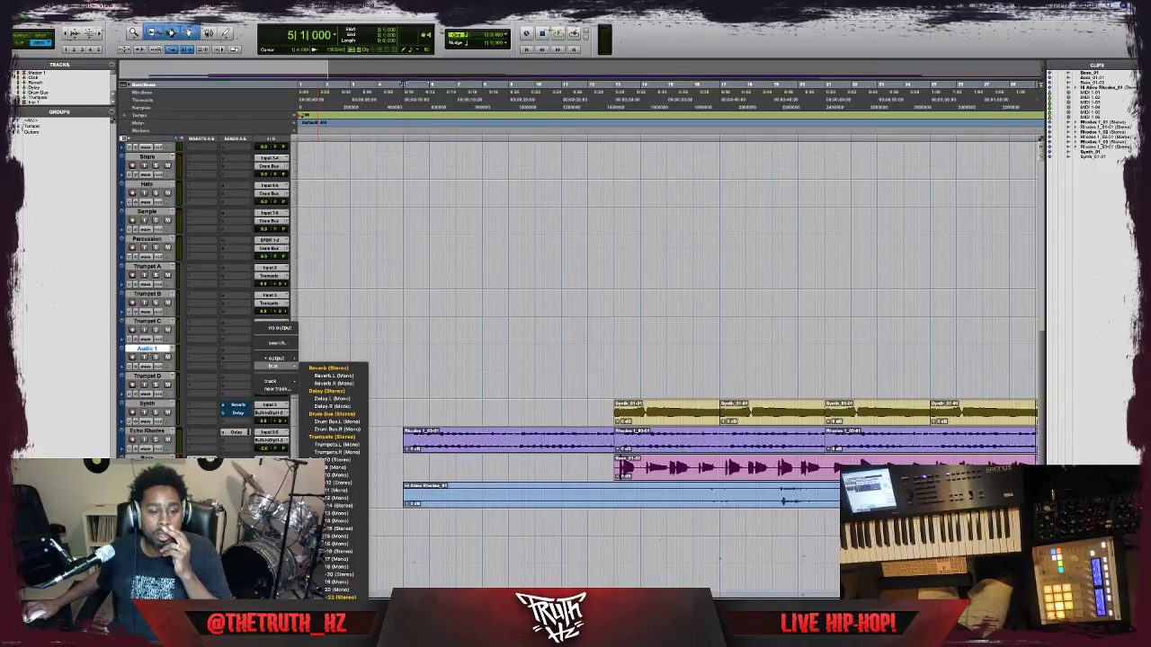
left_click(345, 561)
Record-arm the MIDI 1 track and assign its MIDI output to a predefined port.
scroll(230, 313, "up", 10)
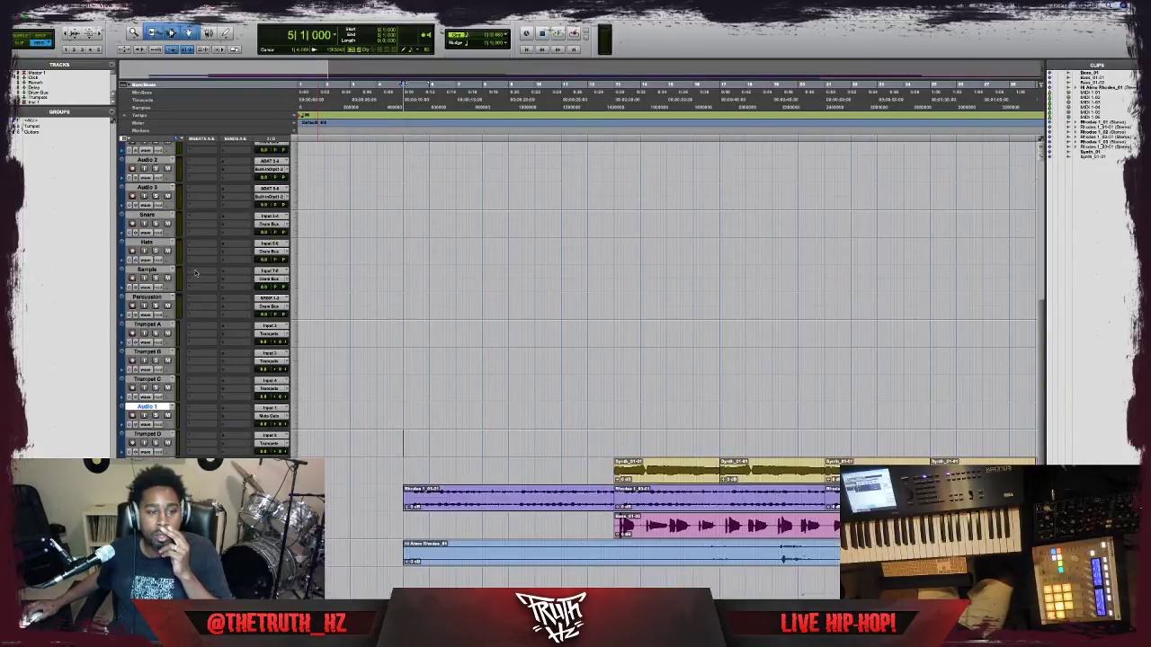
scroll(142, 274, "down", 3)
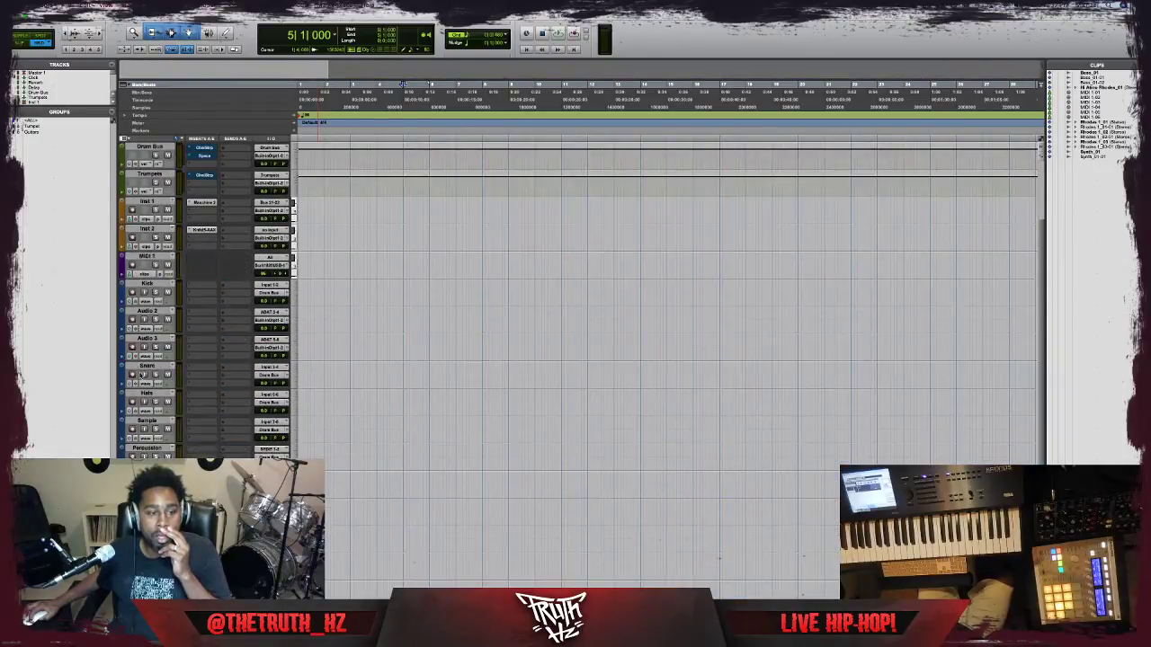
left_click(133, 265)
left_click(267, 266)
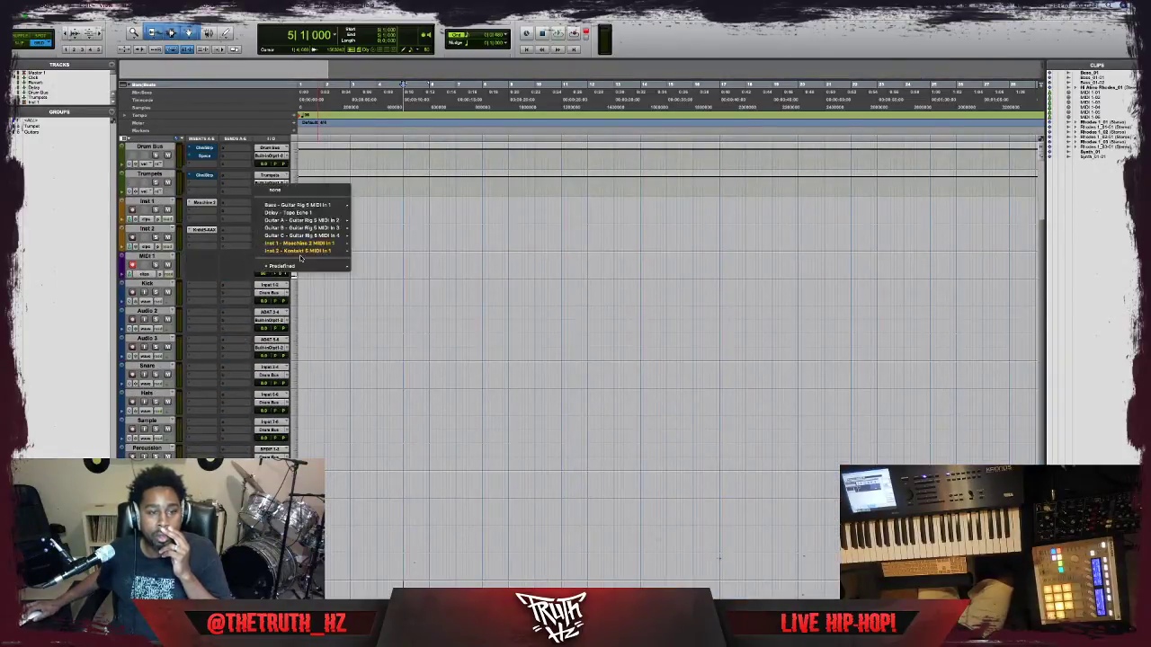
mouse_move(306, 266)
mouse_move(422, 286)
left_click(462, 294)
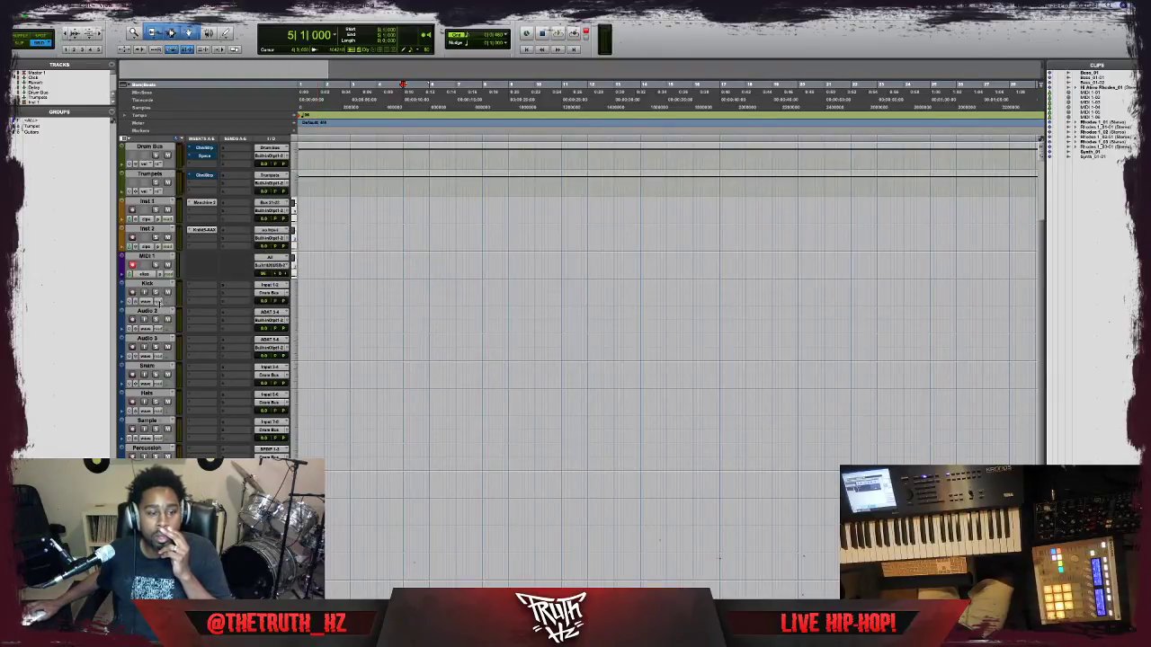
Check playback briefly from bar 5 and try to rename the Audio 1 track to Synth.
scroll(159, 305, "down", 5)
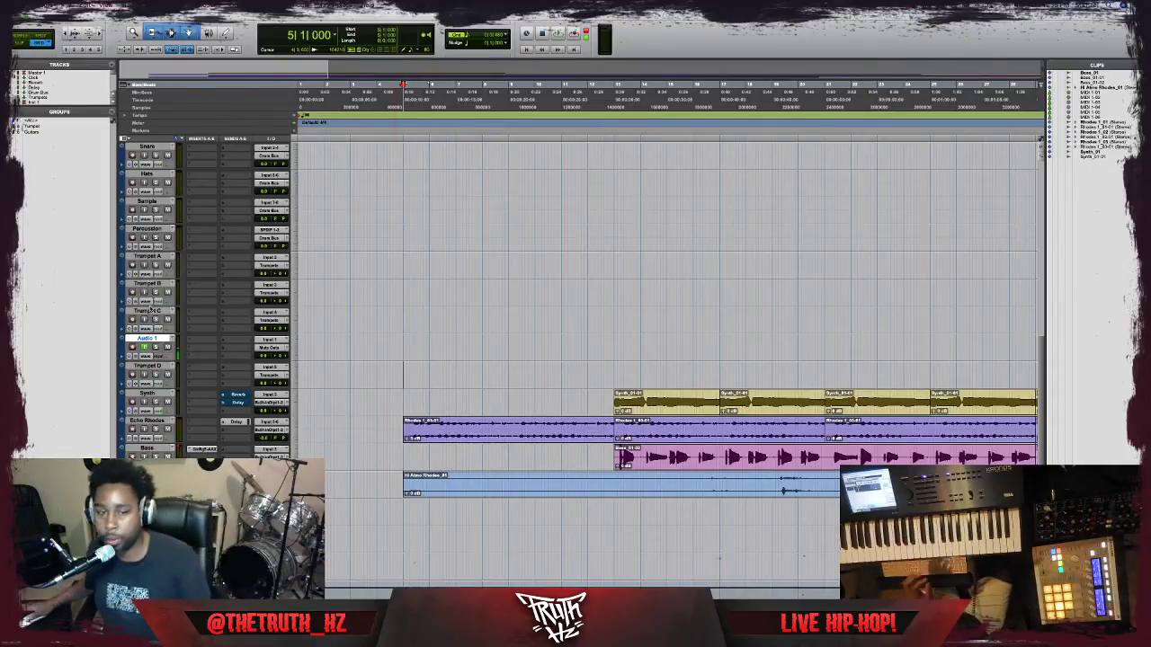
key("space")
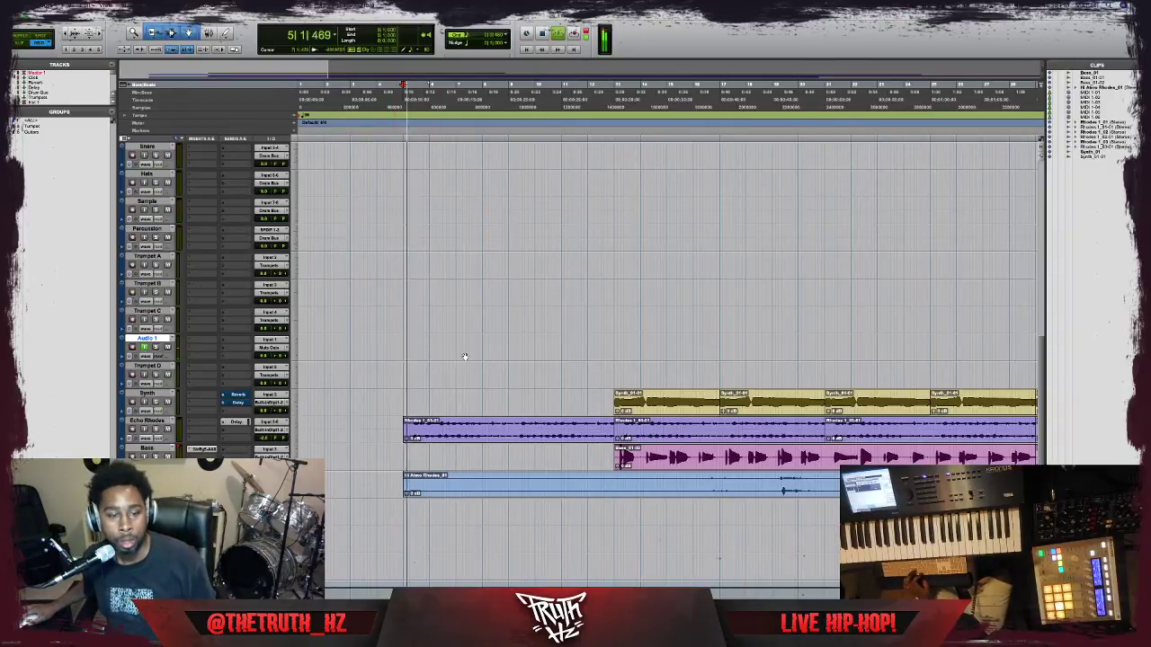
double_click(146, 340)
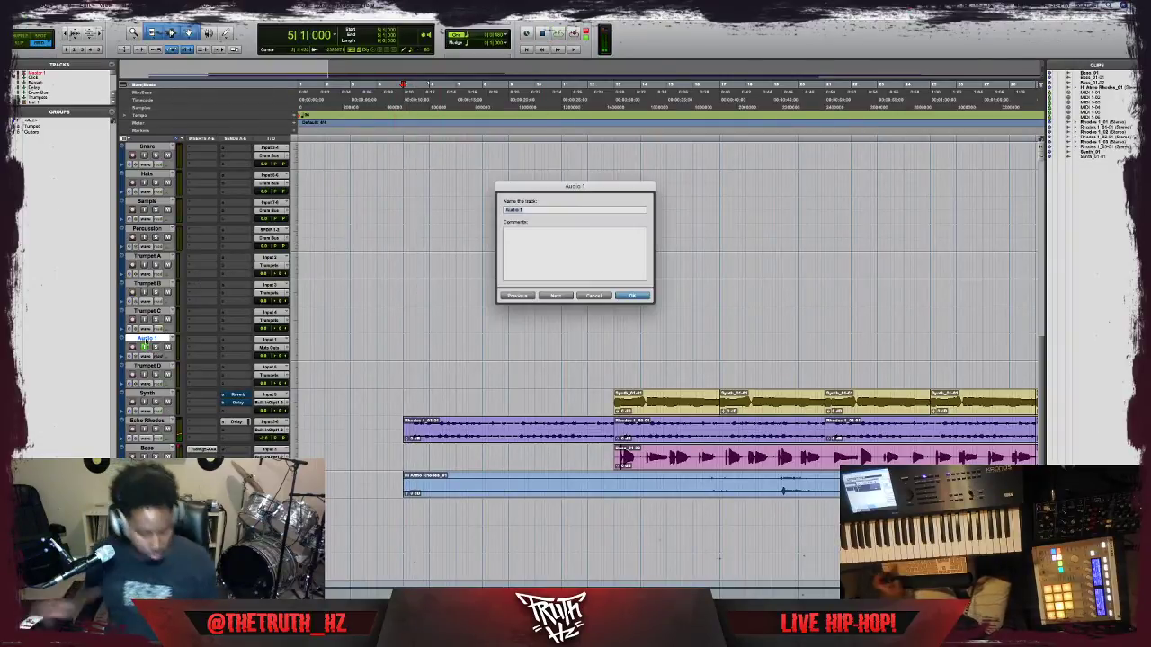
type("Synth")
key("Return")
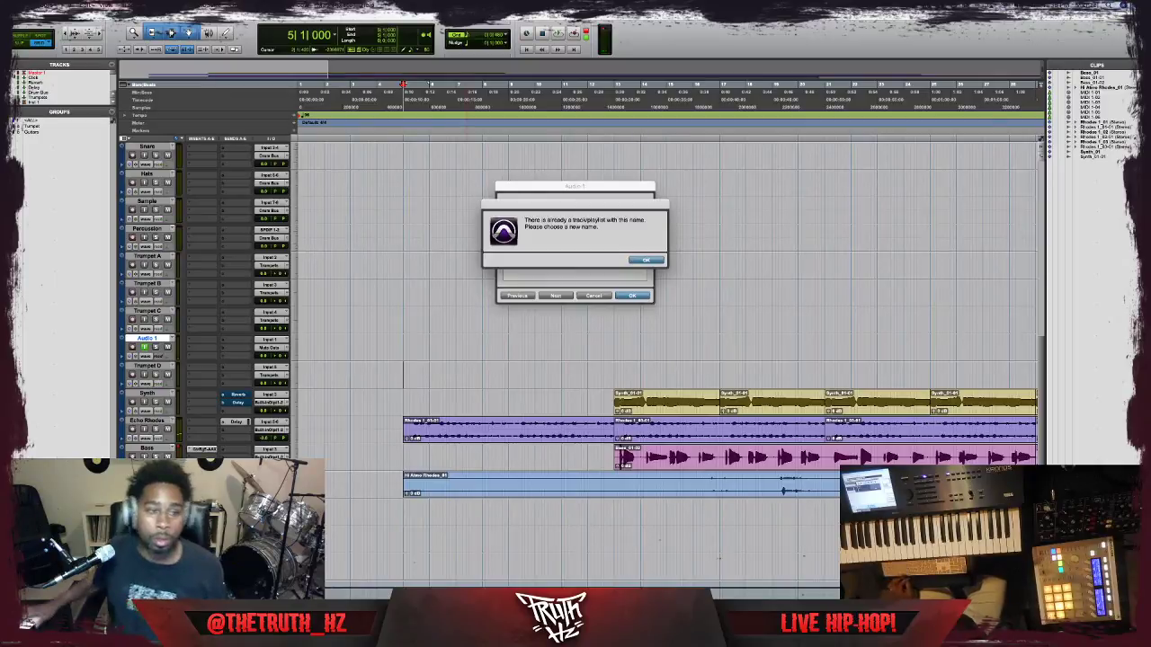
left_click(647, 261)
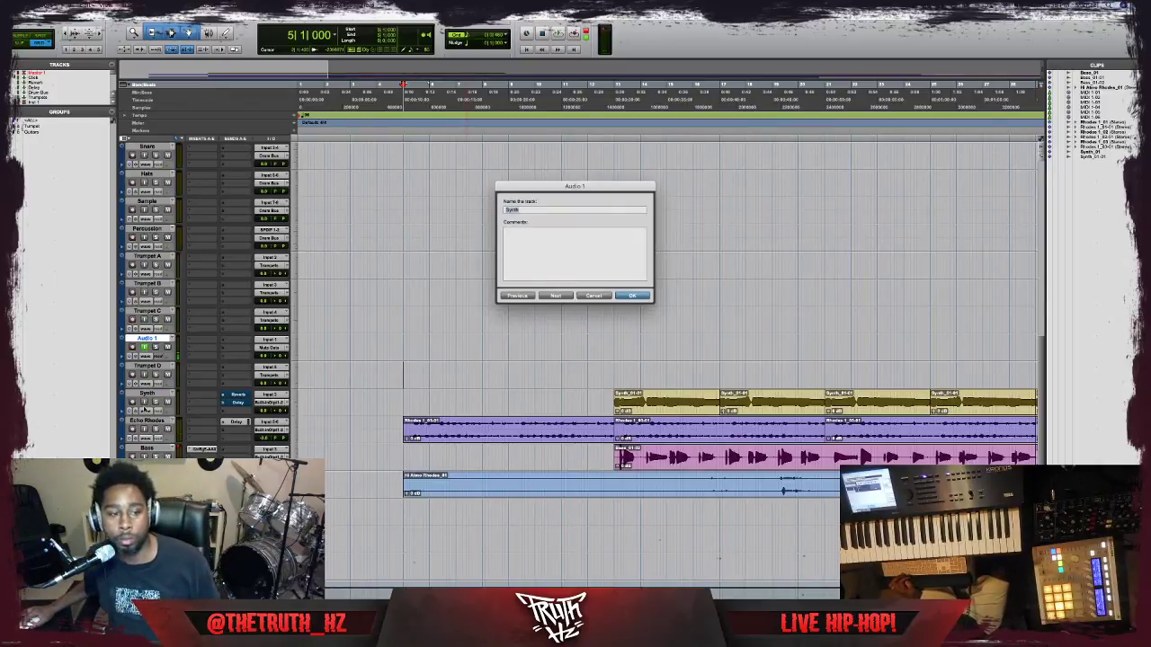
left_click(593, 297)
Rename the existing Synth track to Bass Synth and the Audio 1 track to Lead Synth.
double_click(142, 395)
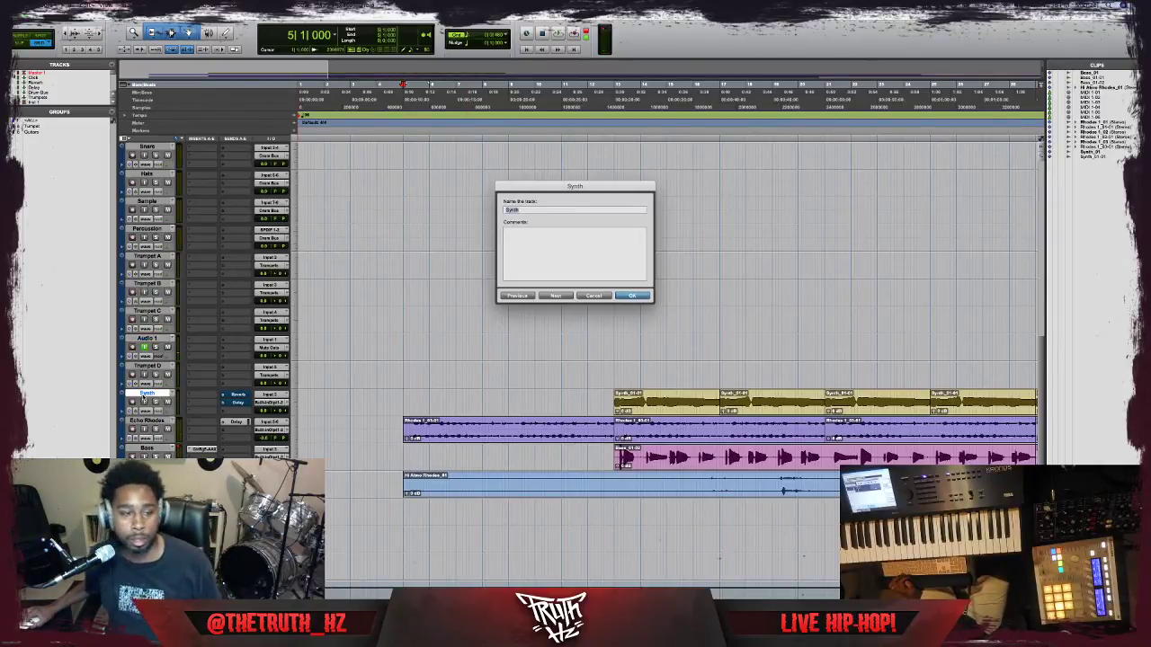
type("Big")
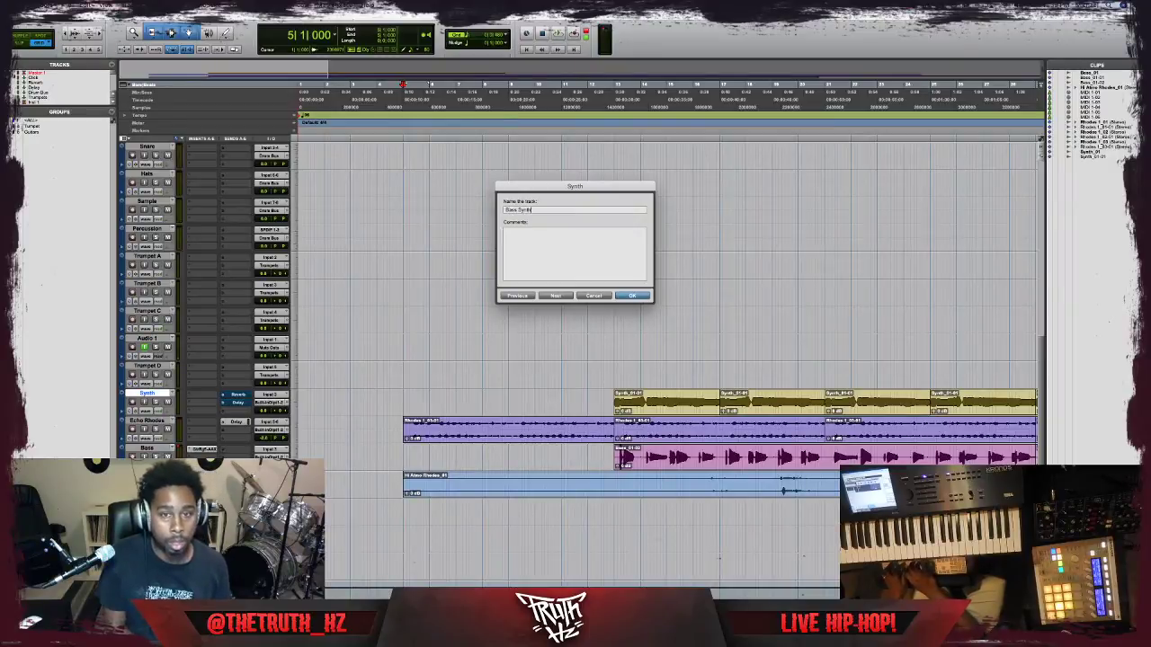
key("Return")
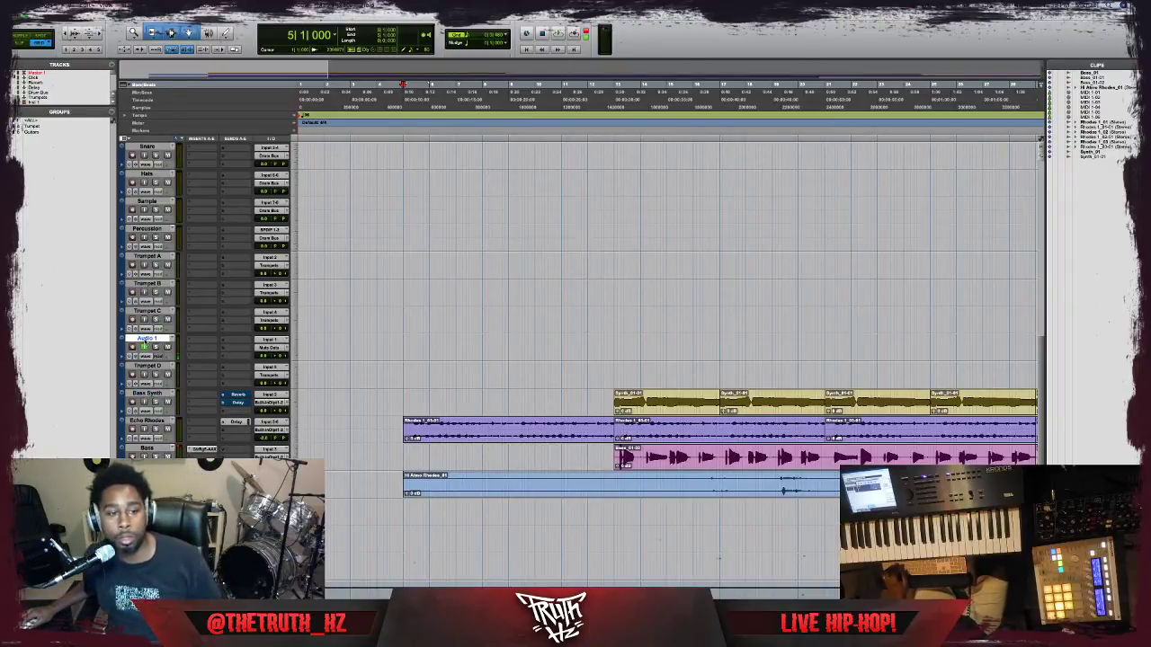
double_click(147, 339)
type("Lead Synth")
key("Return")
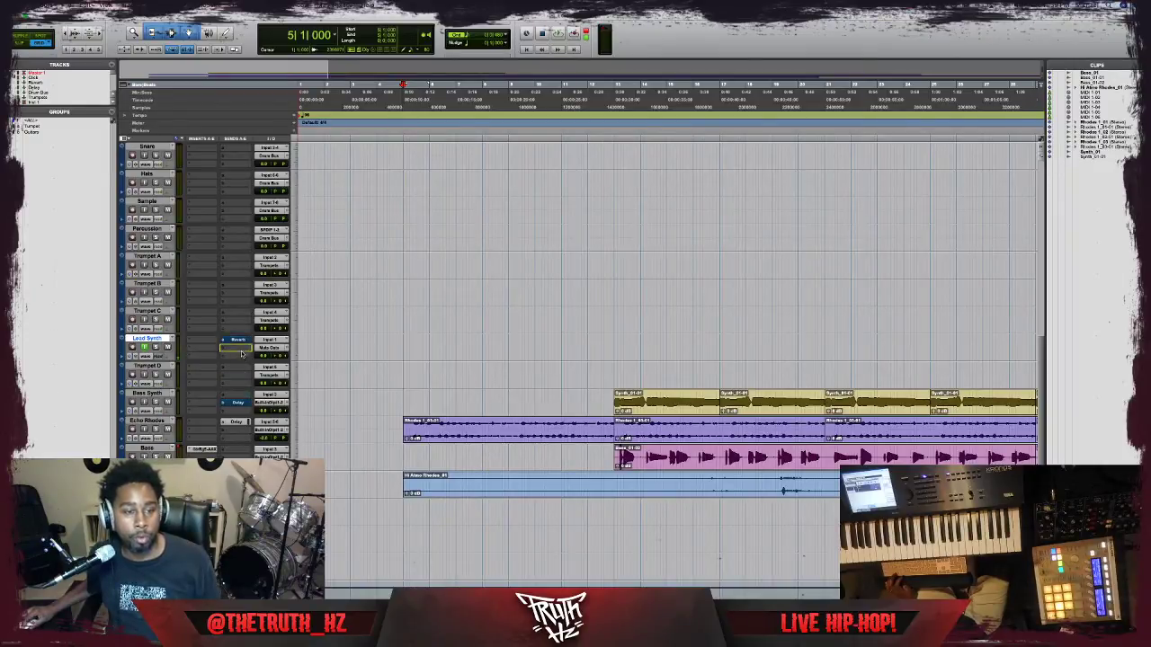
Audition the lead synth over playback from bar 5 and change the Lead Synth track's mono interface input.
key("space")
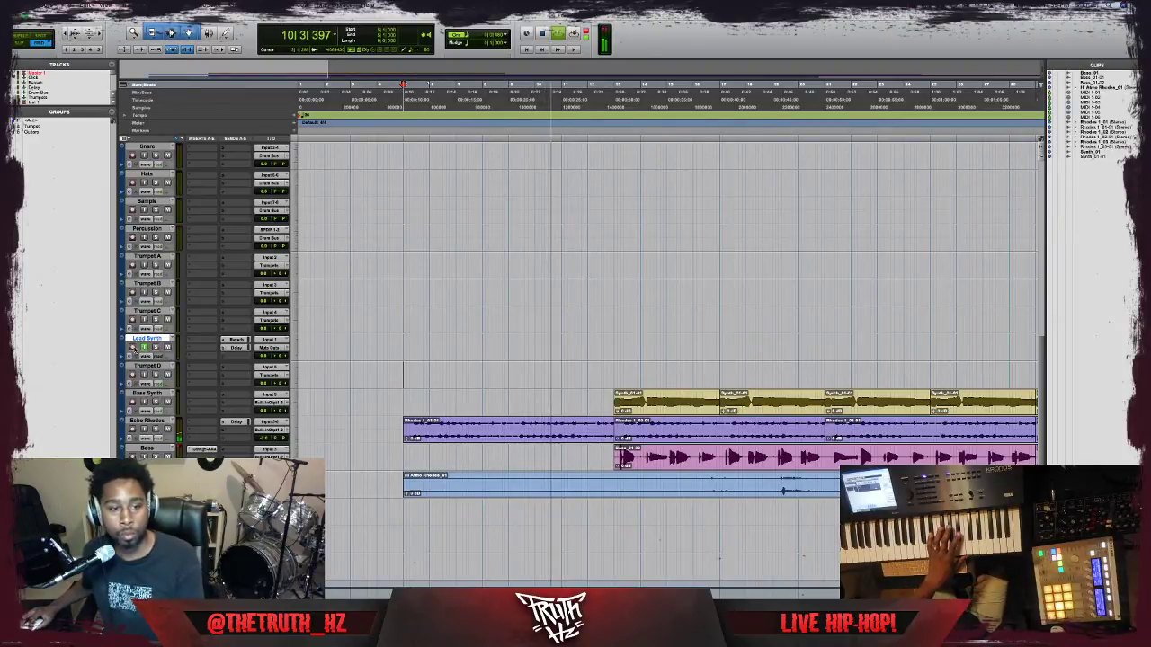
key("space")
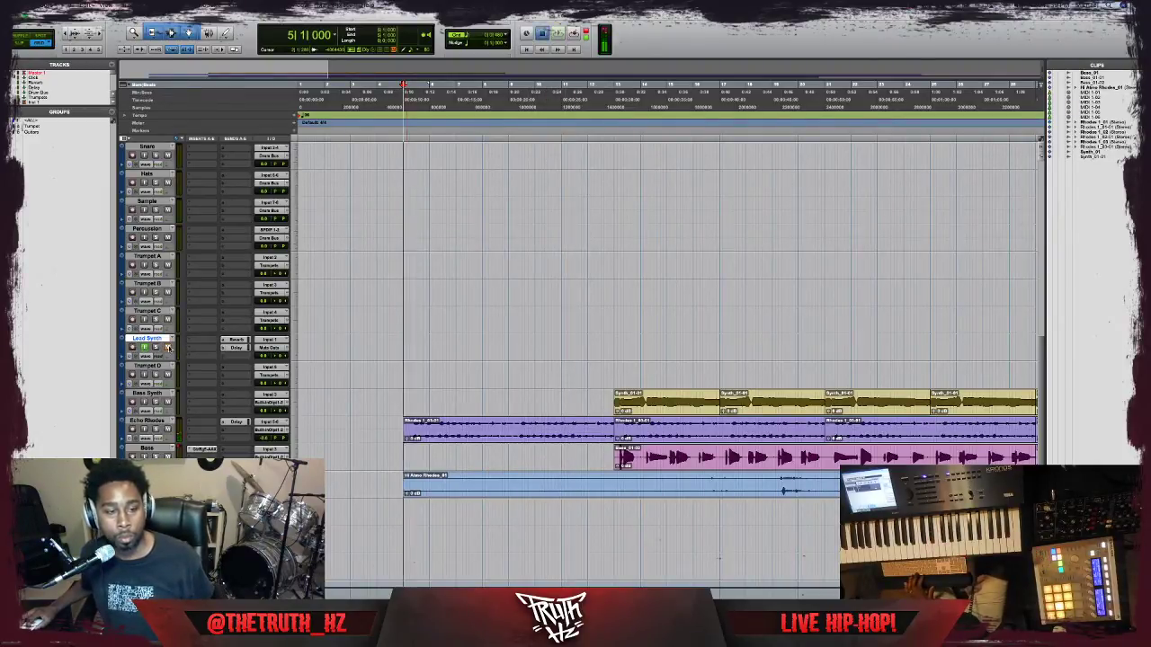
key("space")
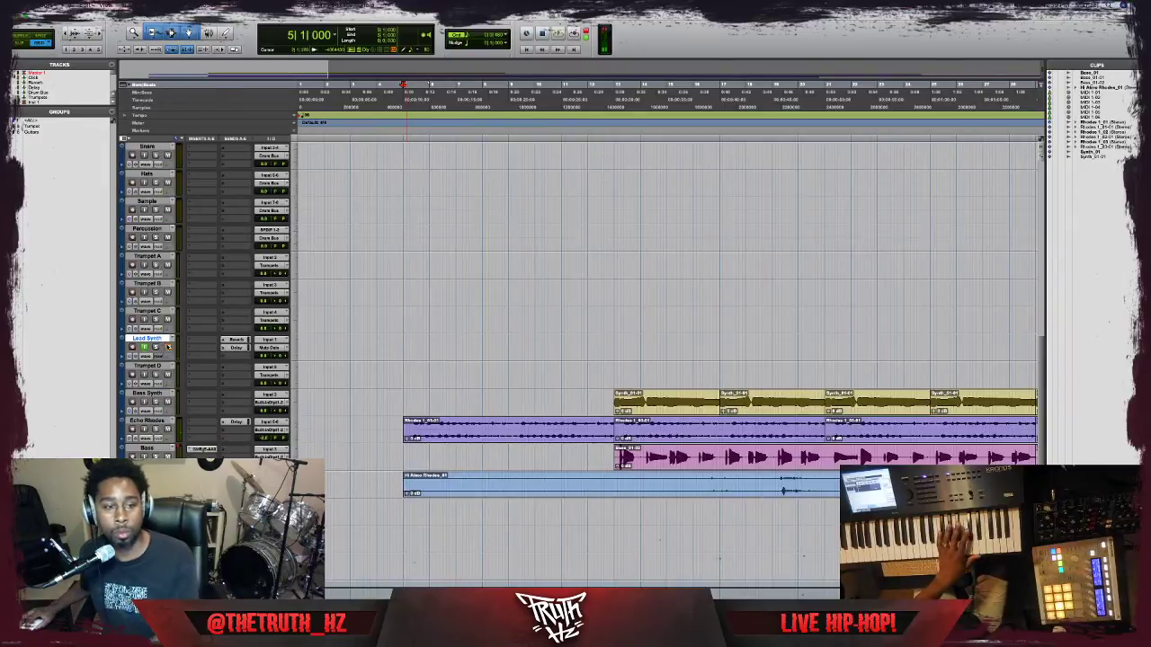
left_click(266, 341)
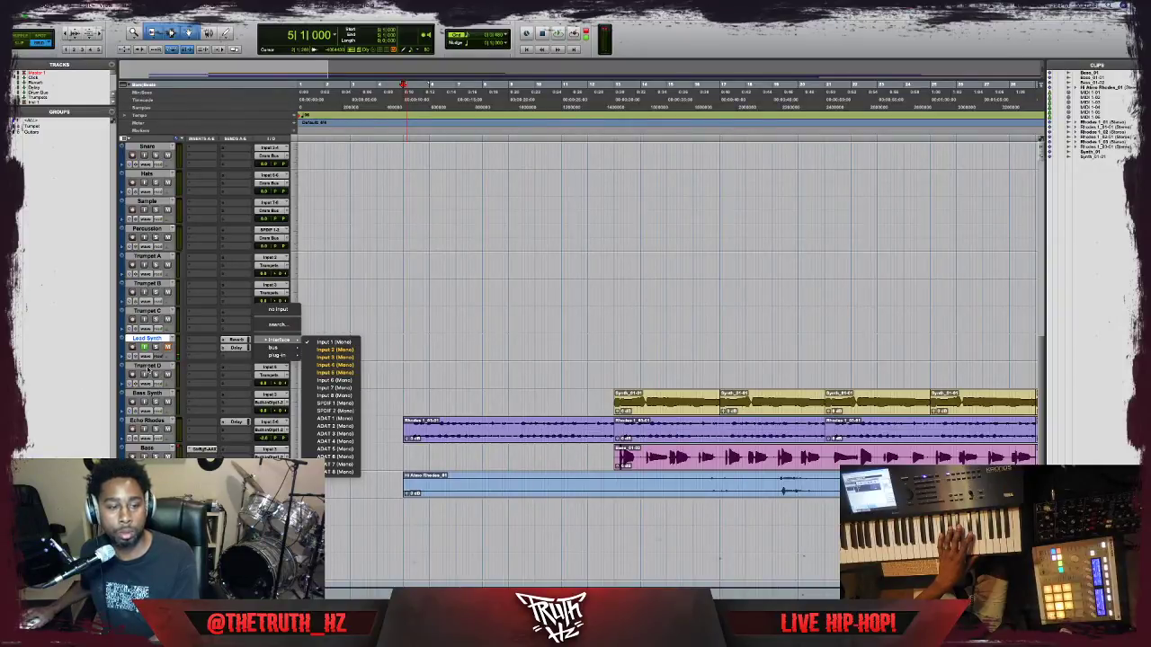
left_click(320, 362)
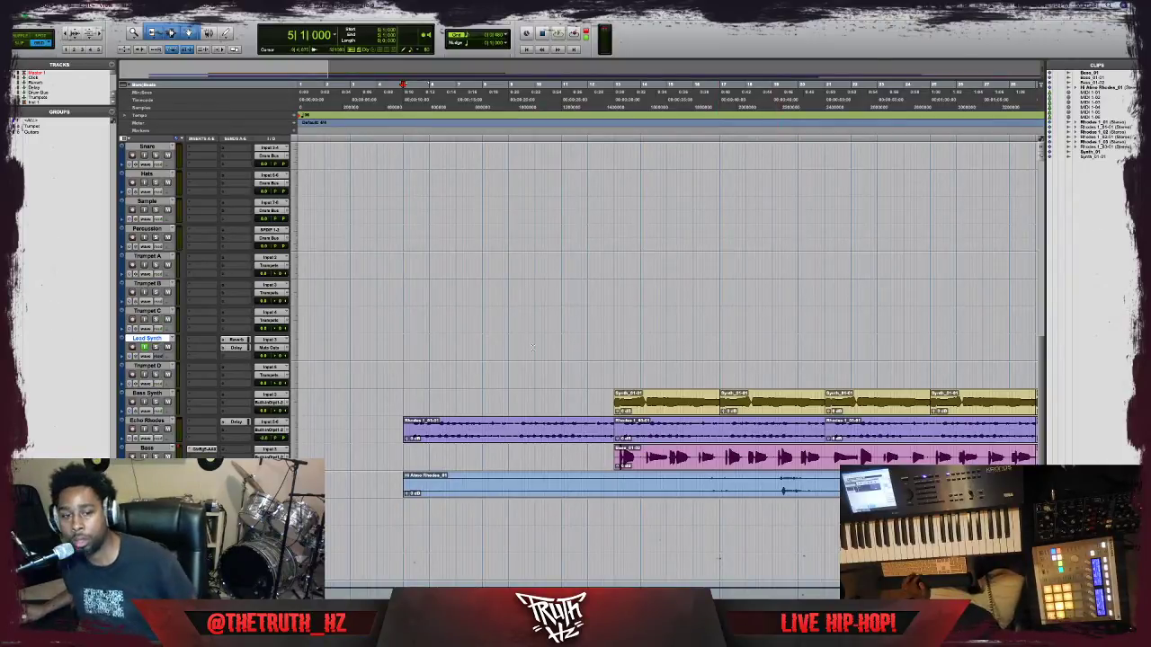
Return the cursor to bar 5 on the Lead Synth track, play the arrangement through and stop playback.
left_click(716, 441)
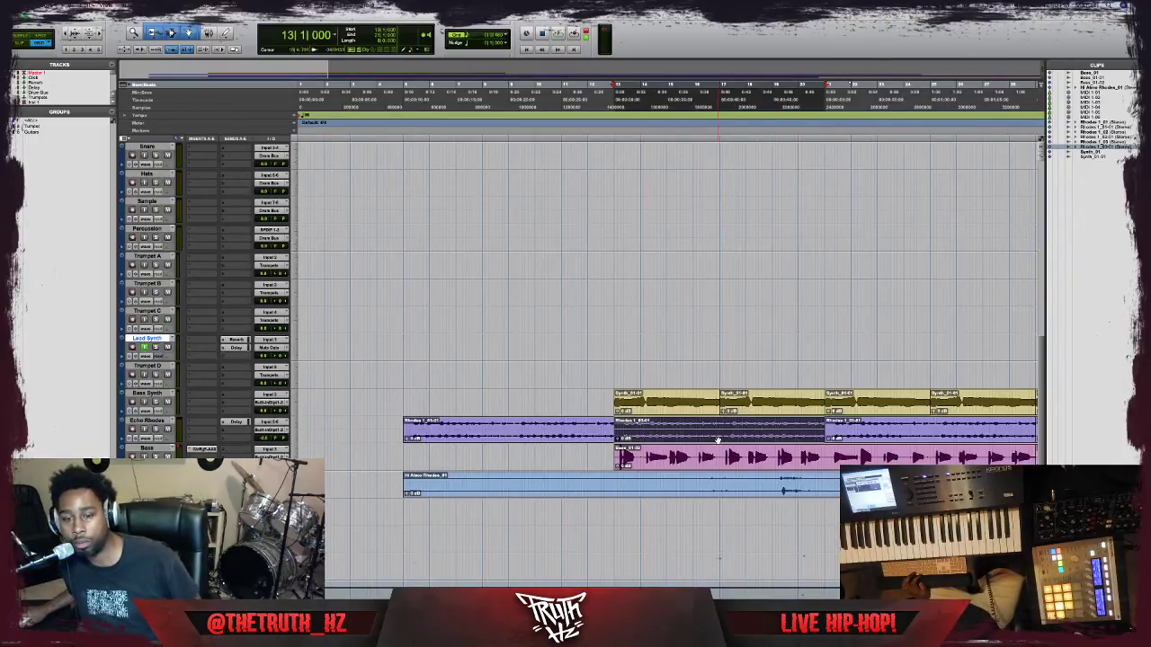
left_click(400, 339)
key("space")
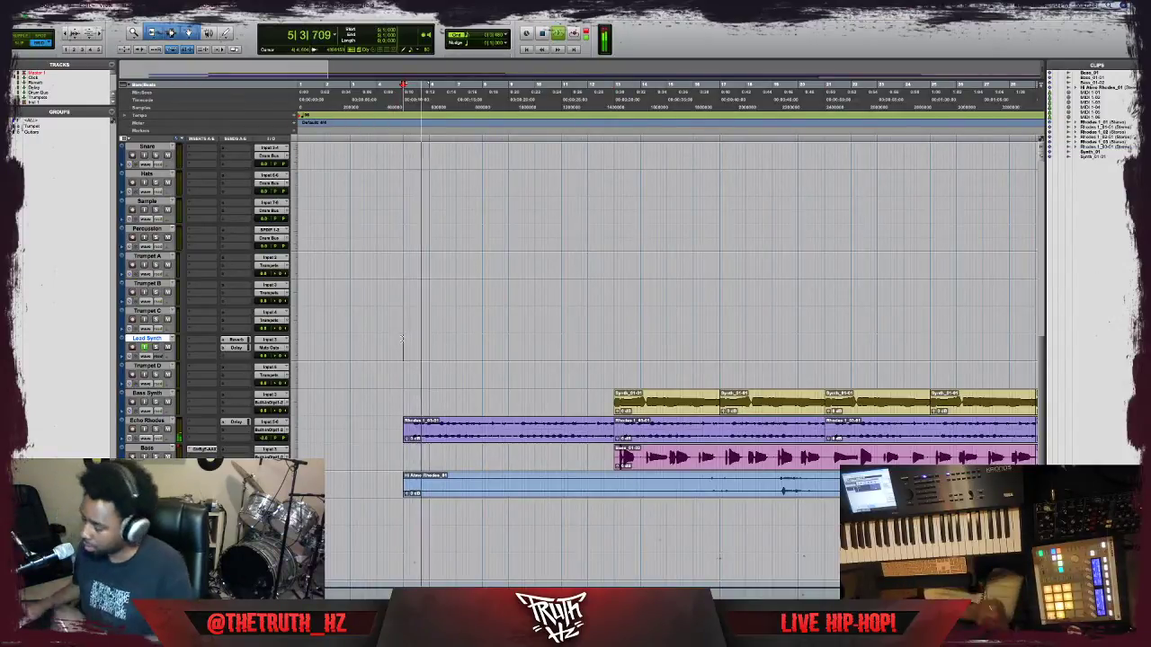
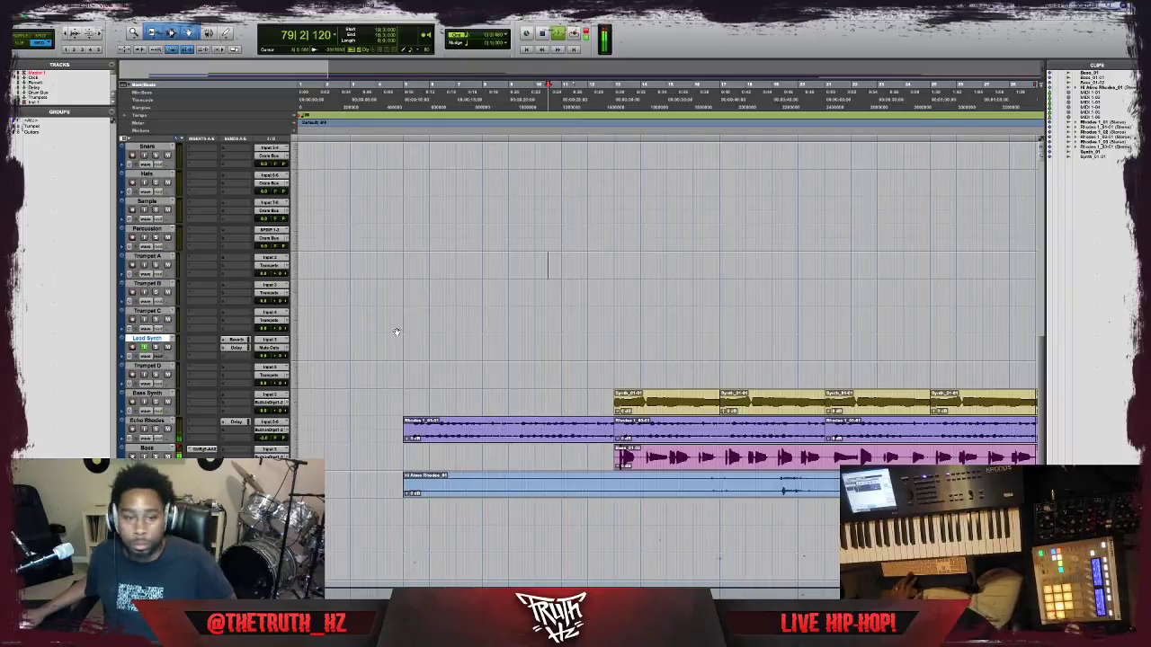
key("space")
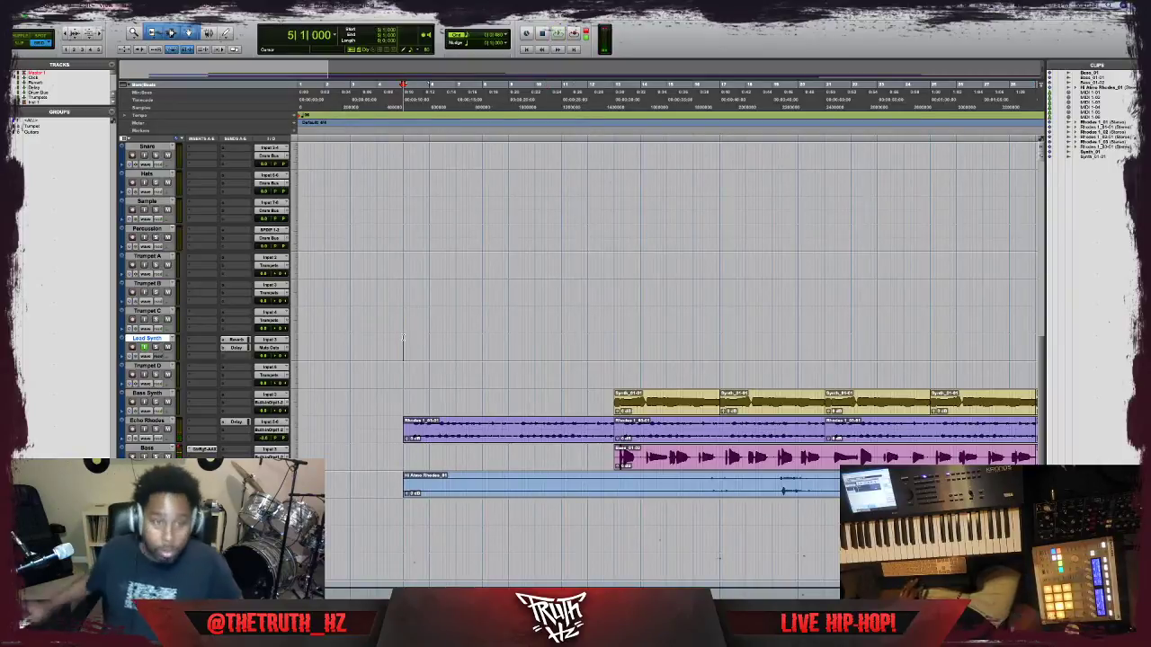
Record the lead synth performance as MIDI on the MIDI 1 track from bar 5 and stop recording.
scroll(415, 352, "up", 5)
scroll(415, 352, "up", 1)
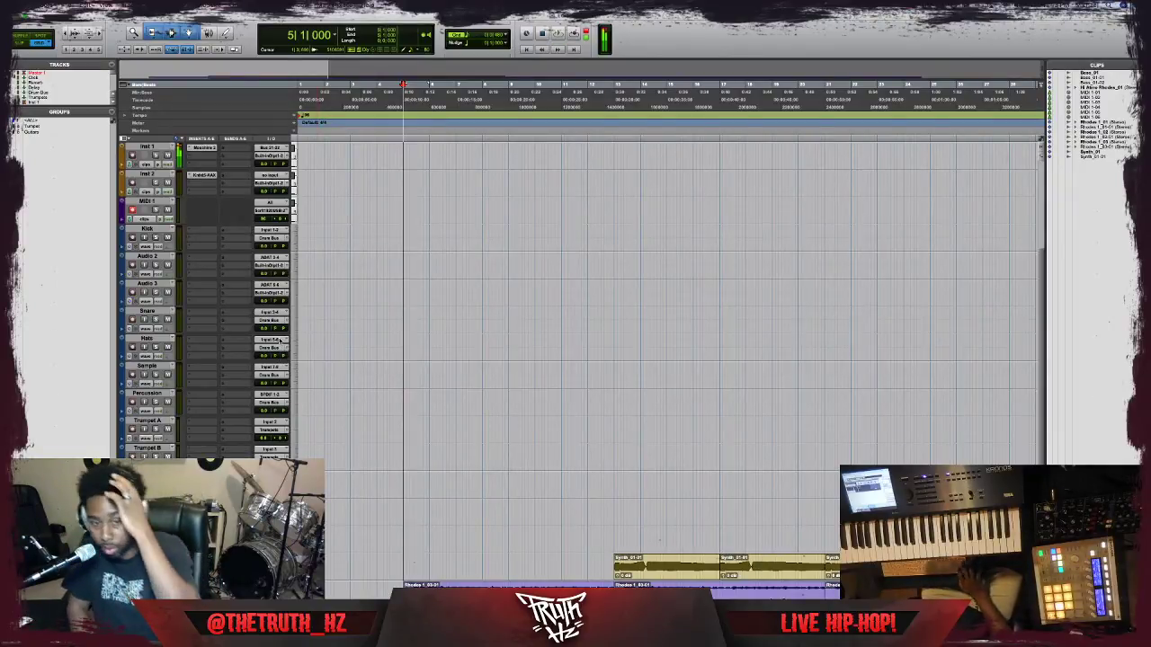
key("ctrl+space")
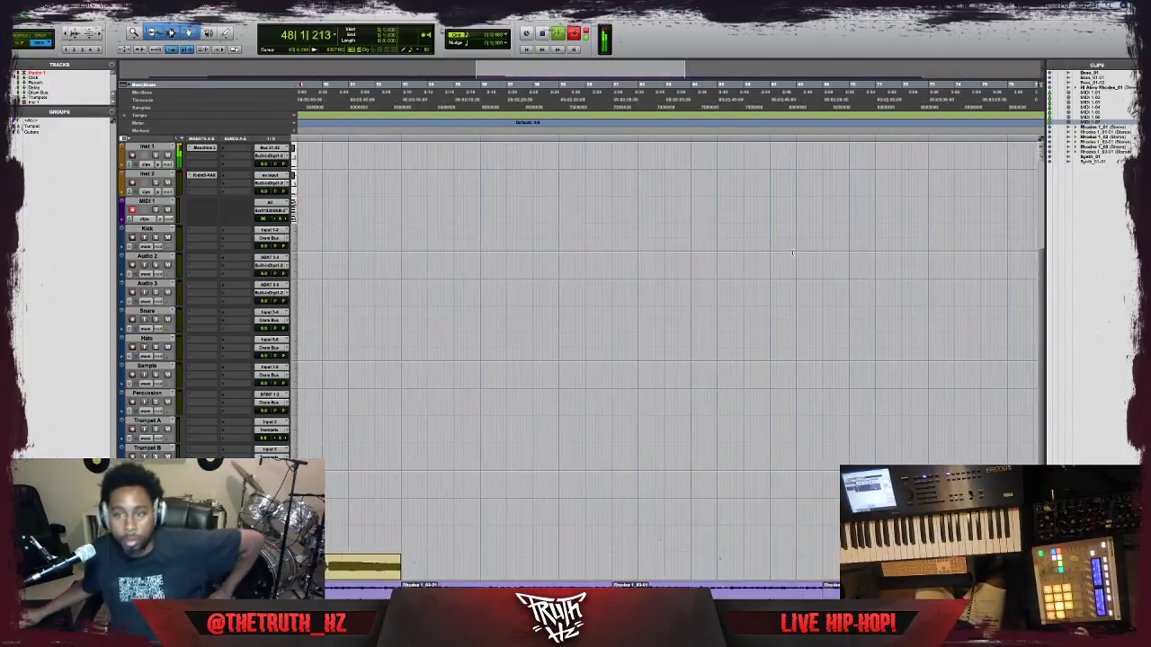
scroll(792, 256, "down", 3)
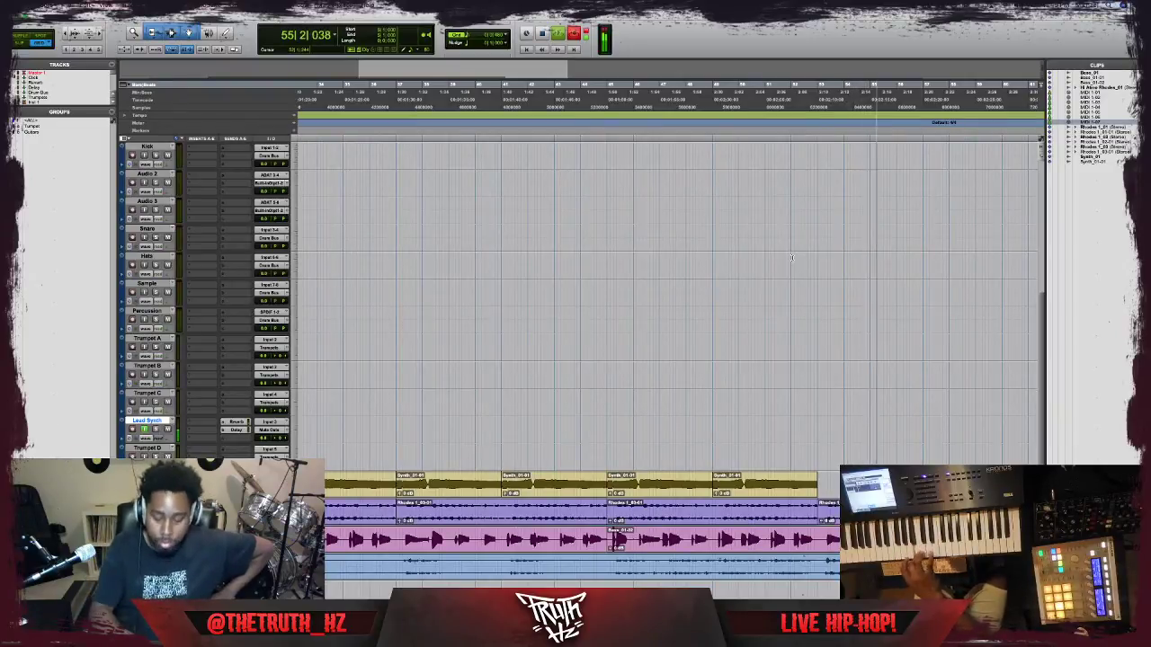
key("space")
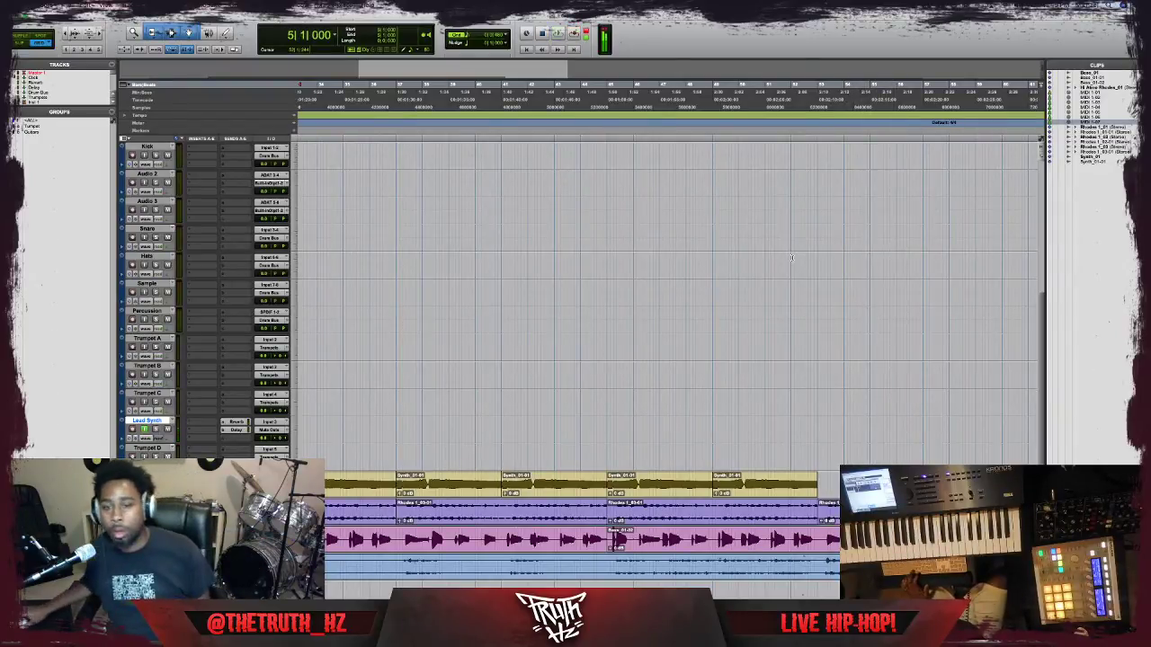
Place the edit cursor at bar 35 beat 4, just ahead of the recorded MIDI 1 clip.
scroll(663, 381, "up", 4)
scroll(662, 382, "up", 3)
left_click(364, 347)
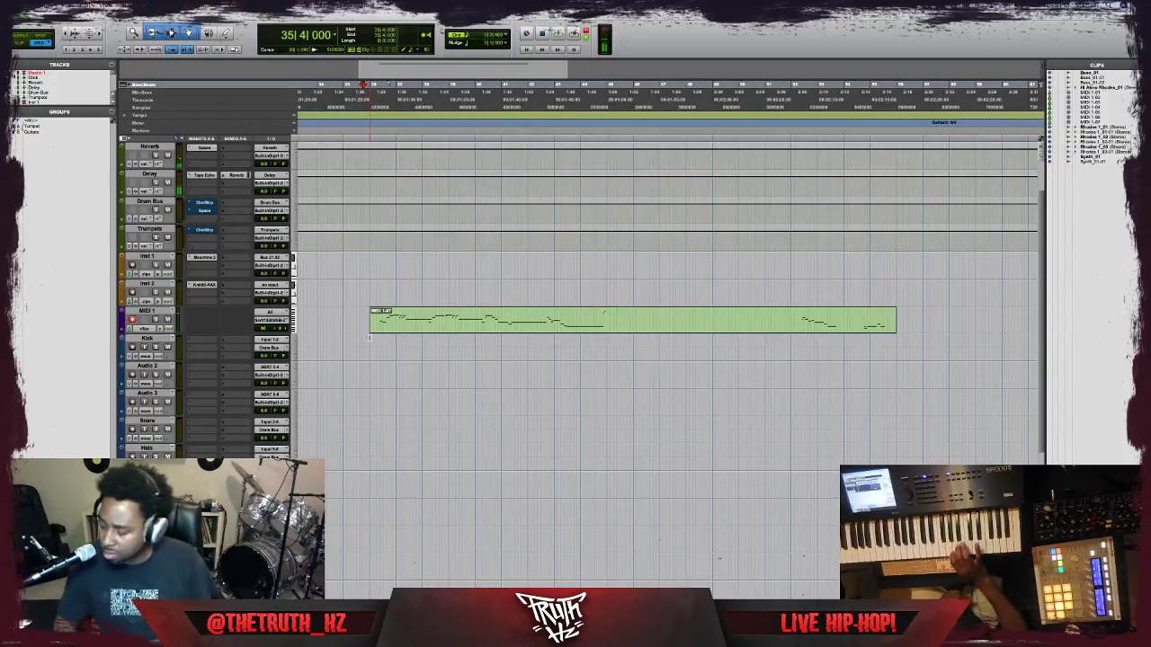
Open the Lead Synth track's Delay send and lower its level.
scroll(362, 335, "down", 10)
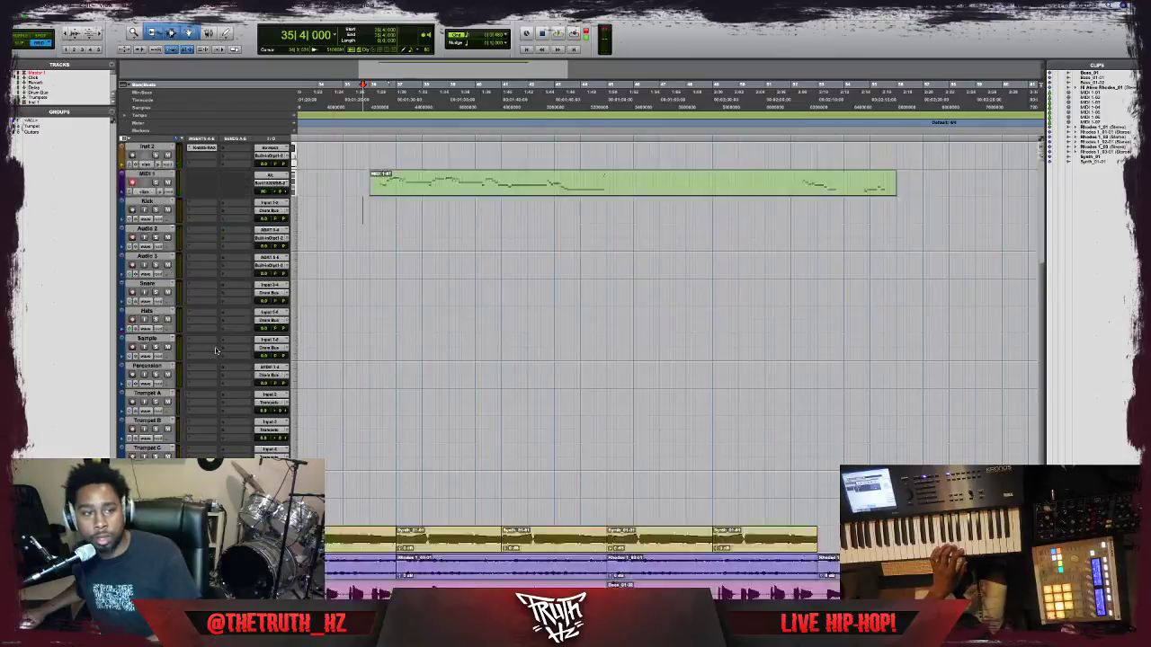
left_click(235, 332)
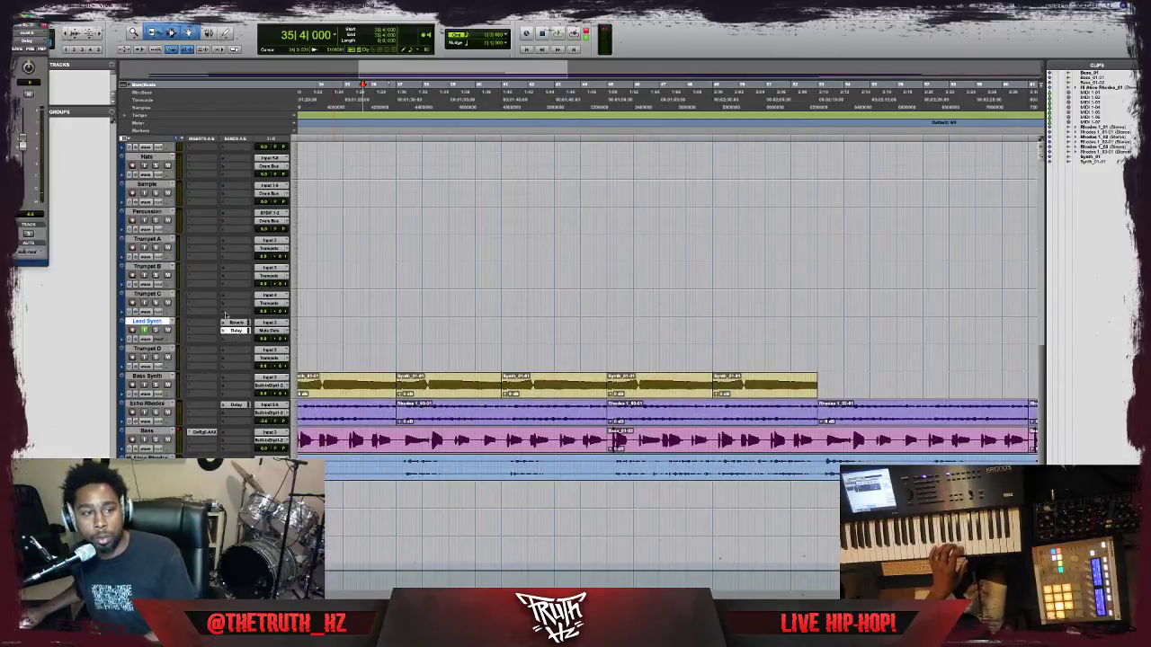
left_click_drag(27, 144, 30, 223)
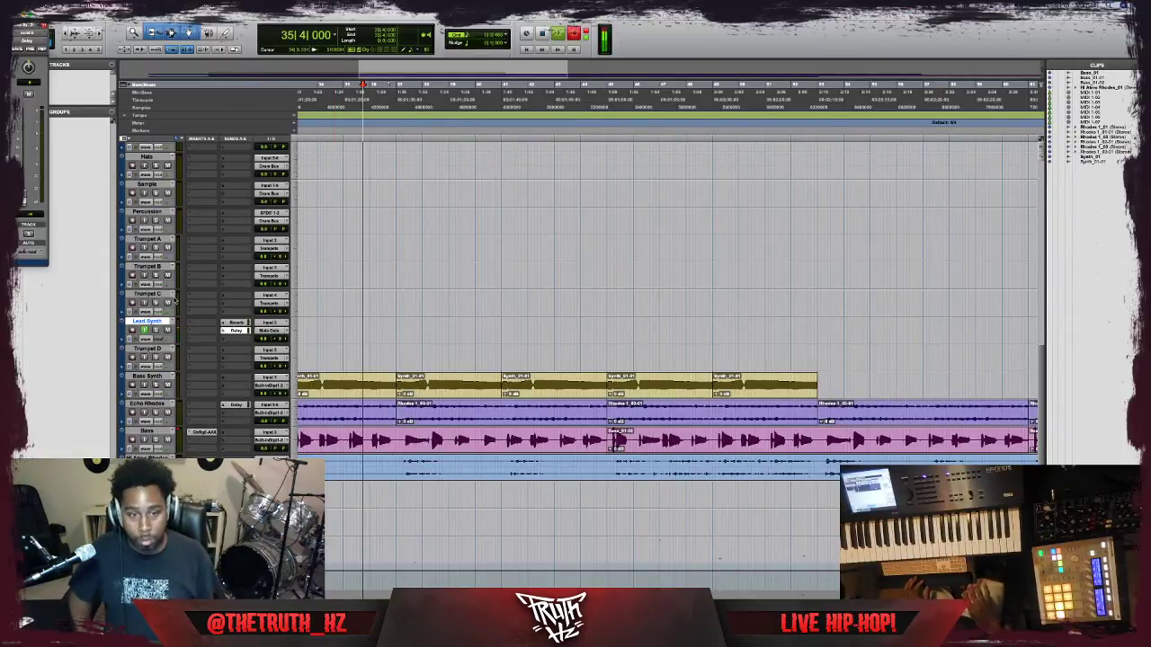
Record a MIDI pass over the existing MIDI 1 clip from bar 35 beat 4 and stop recording.
scroll(603, 283, "up", 5)
scroll(603, 283, "up", 3)
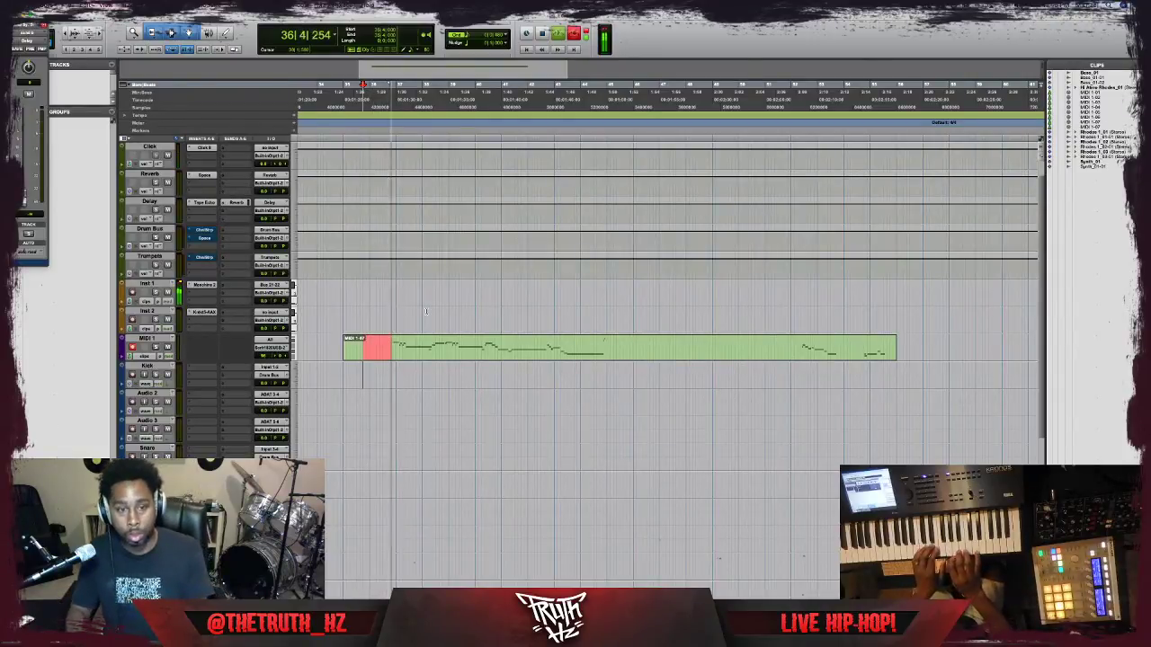
key("space")
scroll(465, 342, "left", 3)
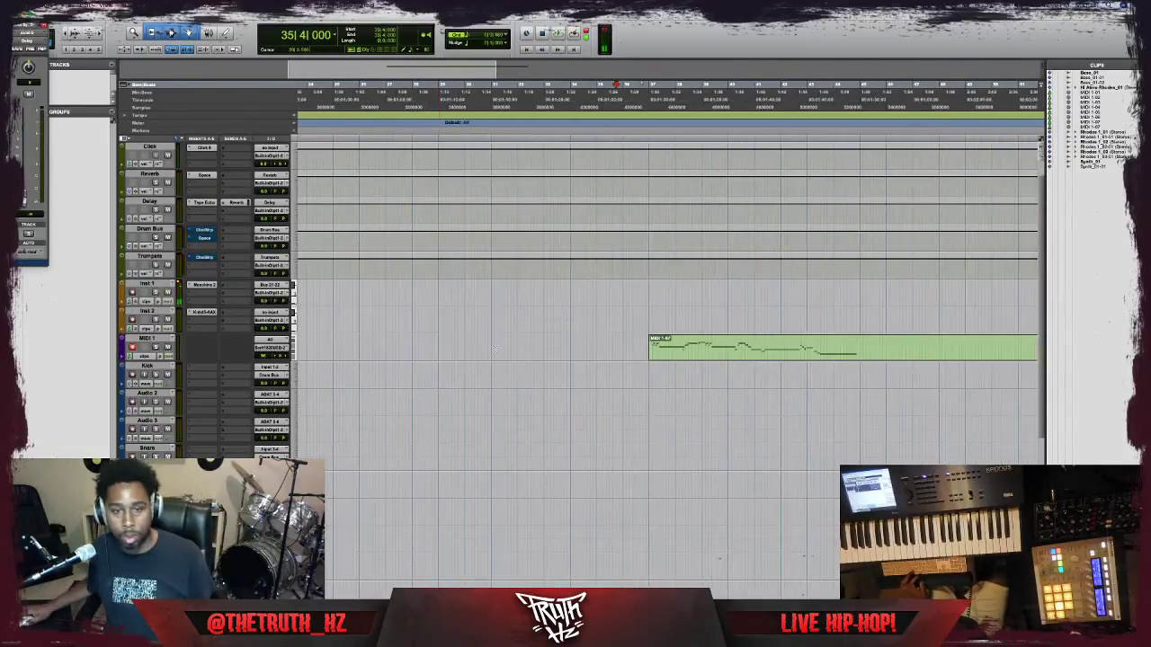
Place the edit cursor at bar 32, record a lead synth pass on MIDI 1 from there and stop recording.
scroll(513, 355, "down", 6)
scroll(618, 310, "up", 4)
scroll(644, 288, "down", 4)
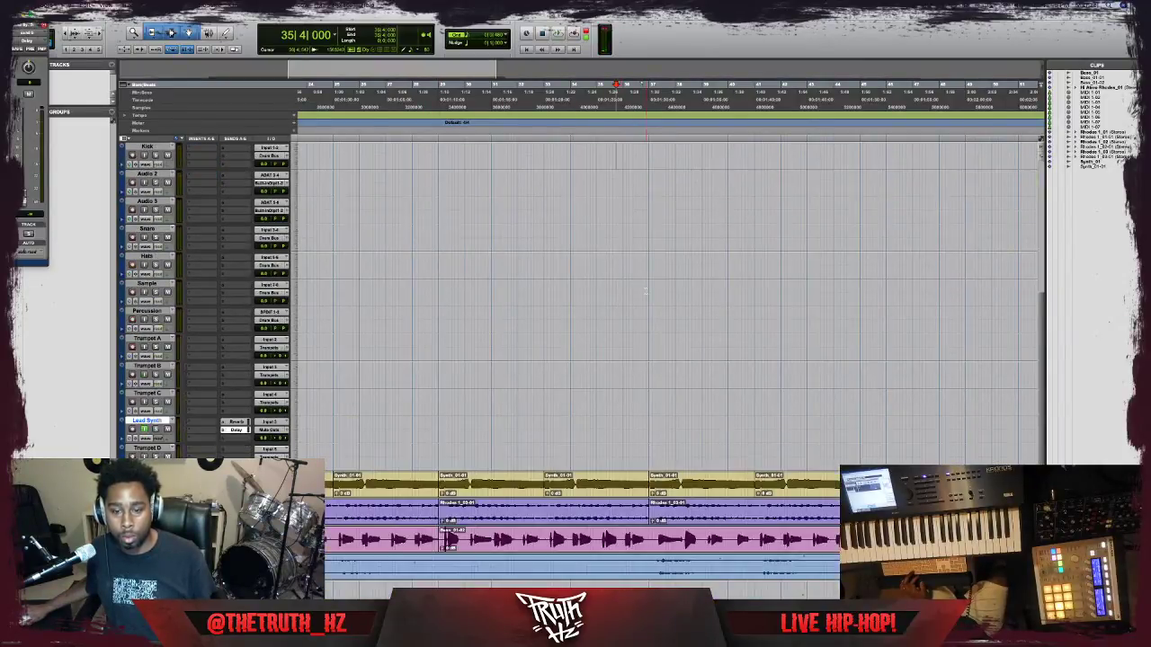
left_click(515, 203)
scroll(516, 205, "up", 4)
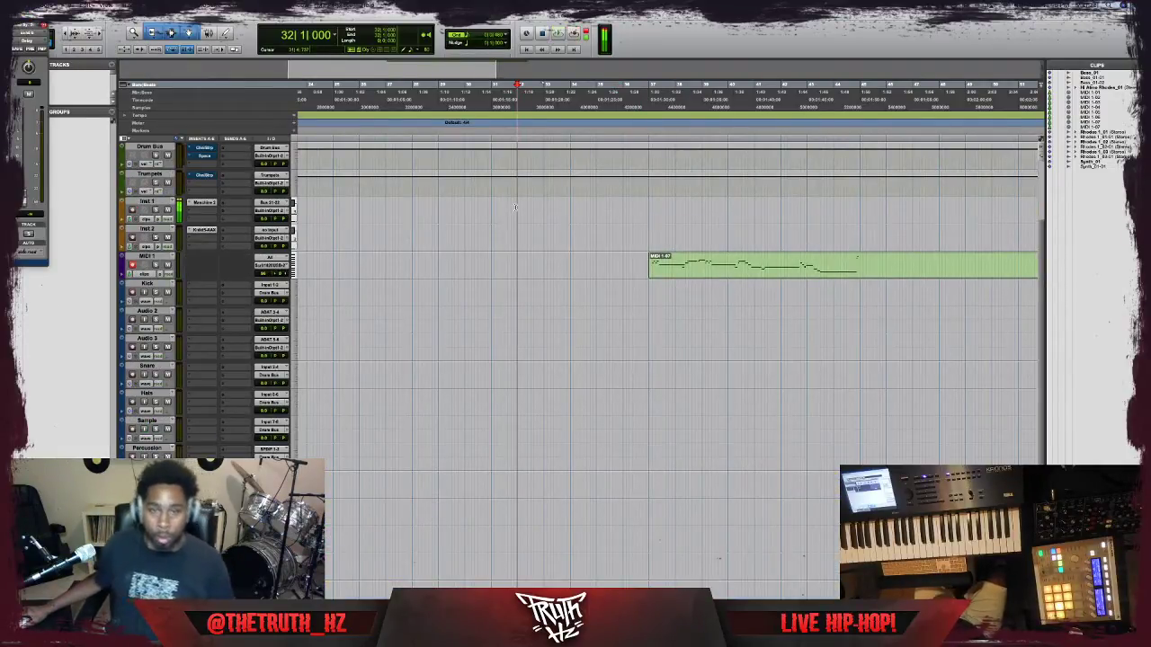
key("F12")
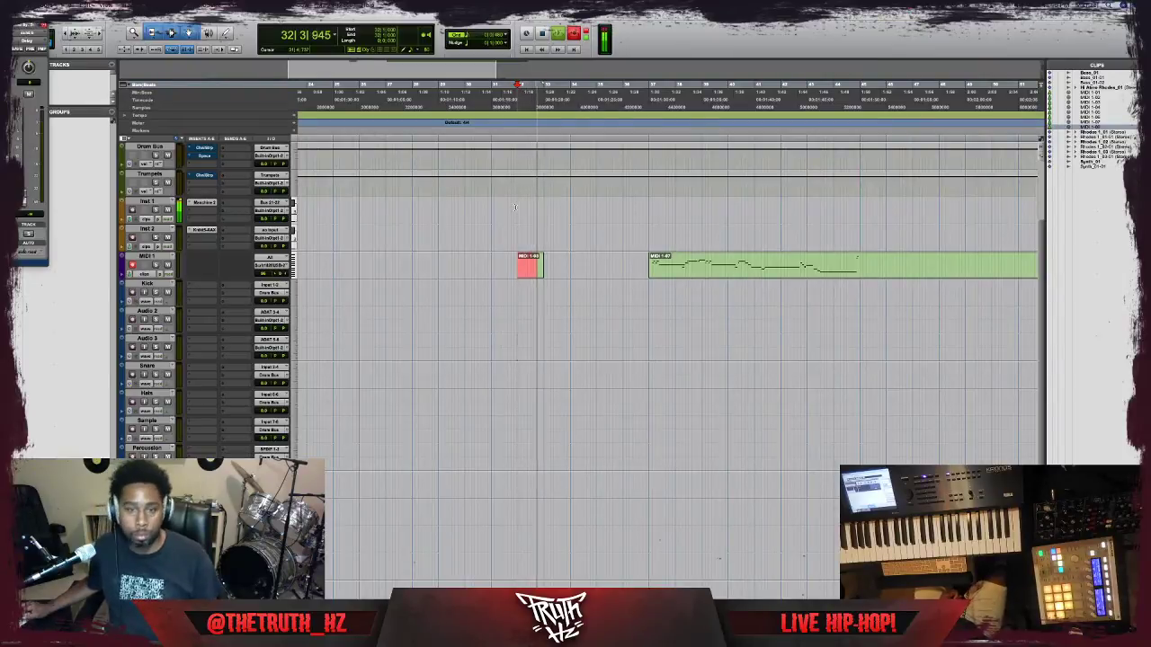
scroll(607, 255, "down", 2)
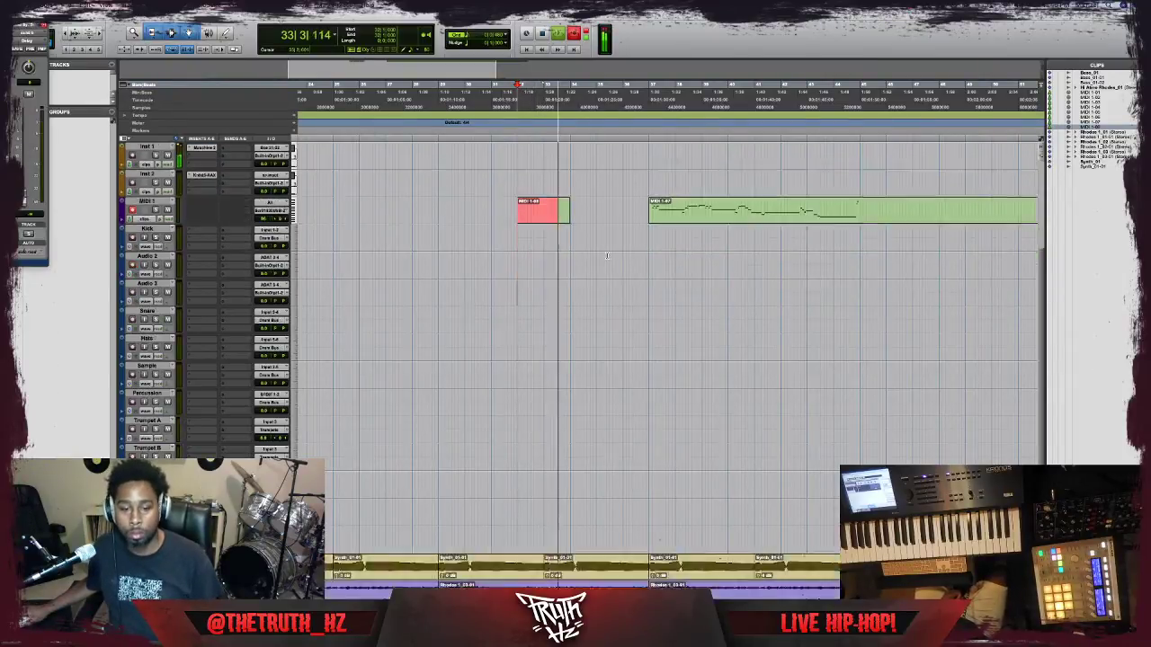
scroll(607, 255, "down", 1)
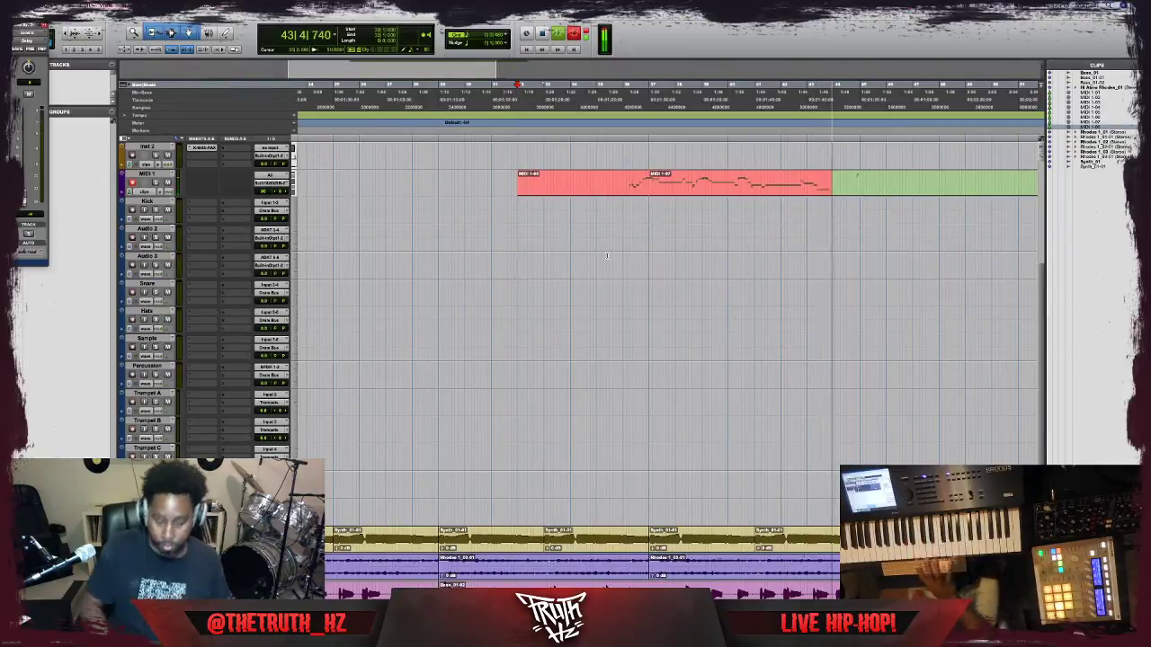
key("space")
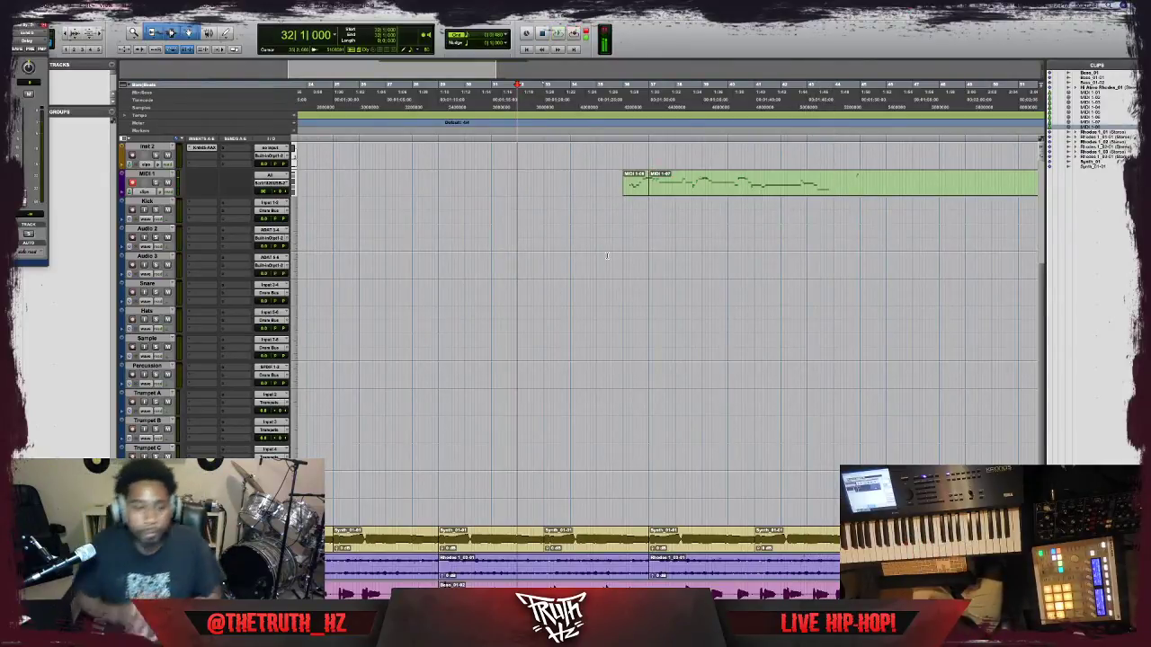
Record two more lead synth passes on MIDI 1 from bar 32, stopping after each one.
key("ctrl+space")
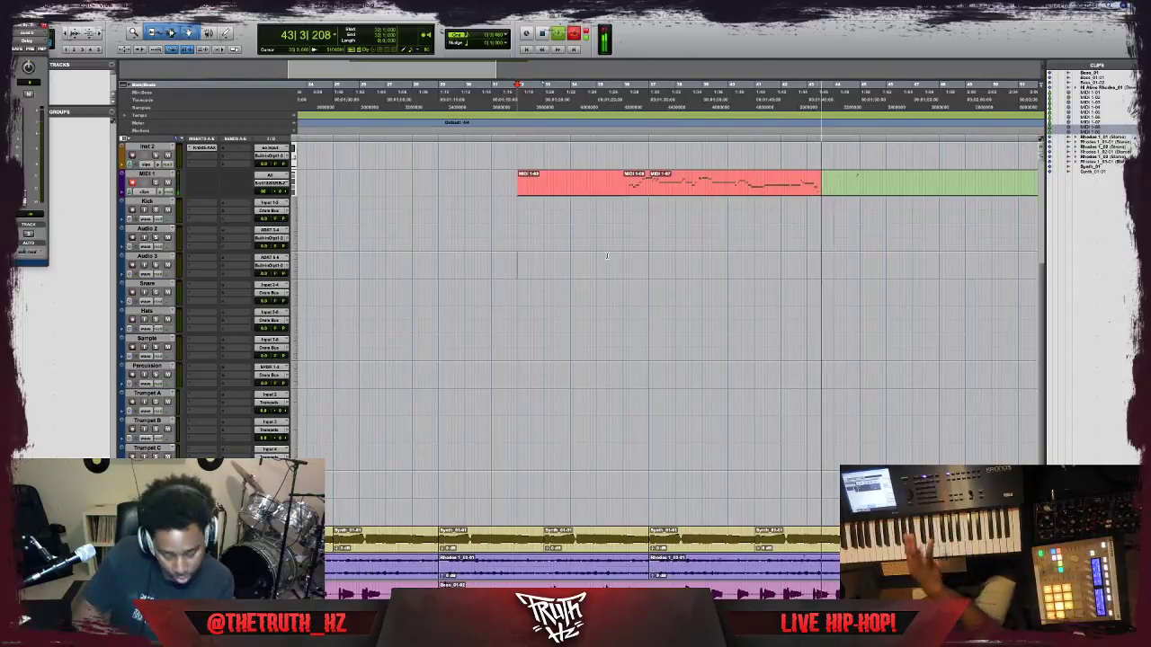
key("space")
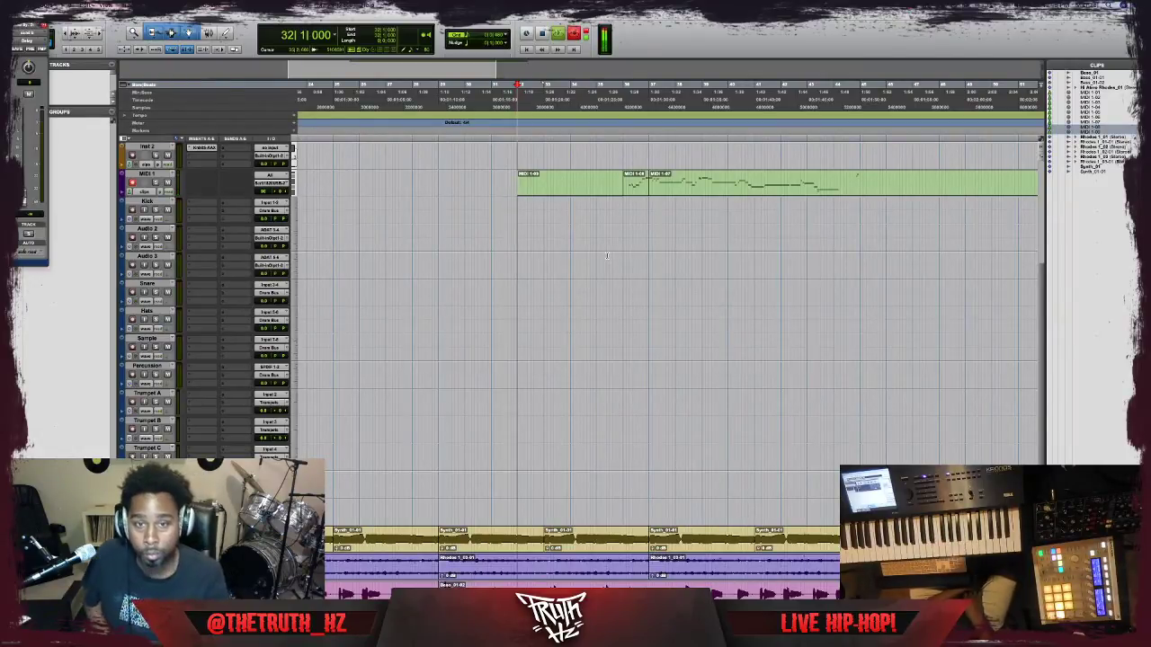
key("super+space")
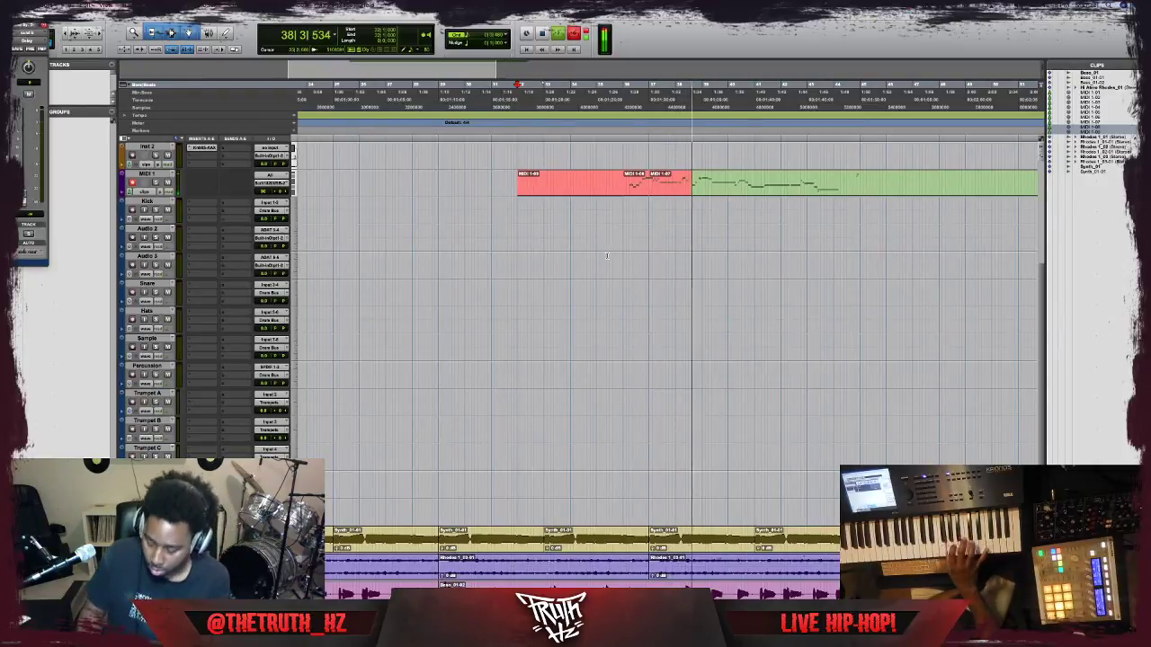
key("space")
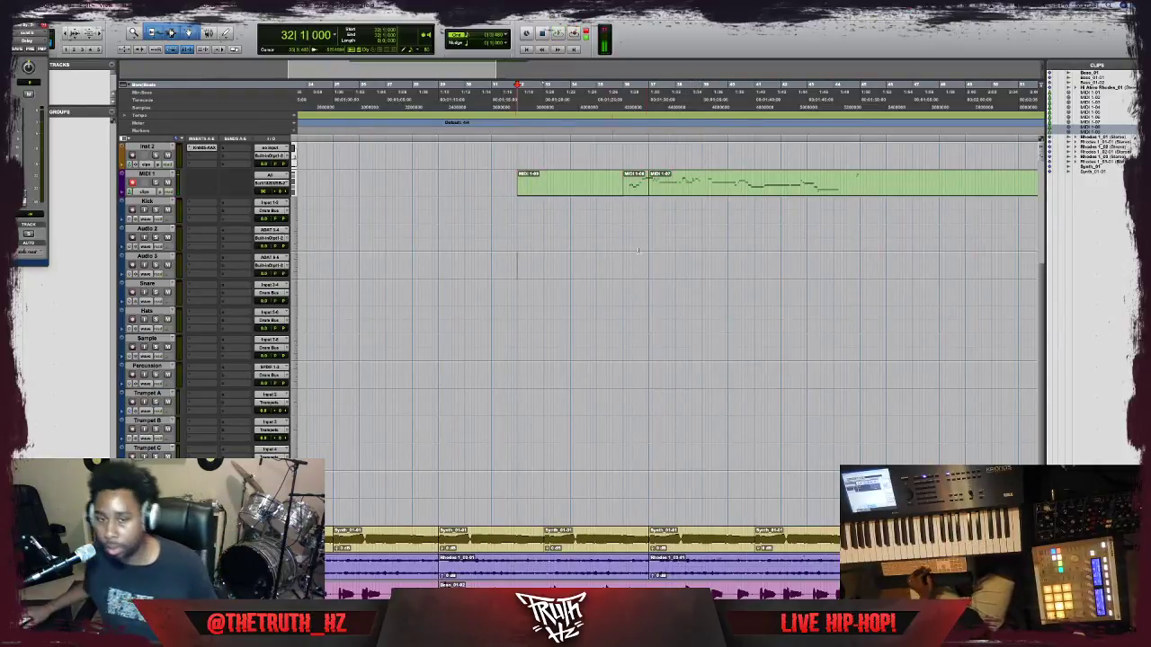
Move the edit cursor to bar 35, record a lead synth pass on MIDI 1 and stop recording.
left_click(603, 205)
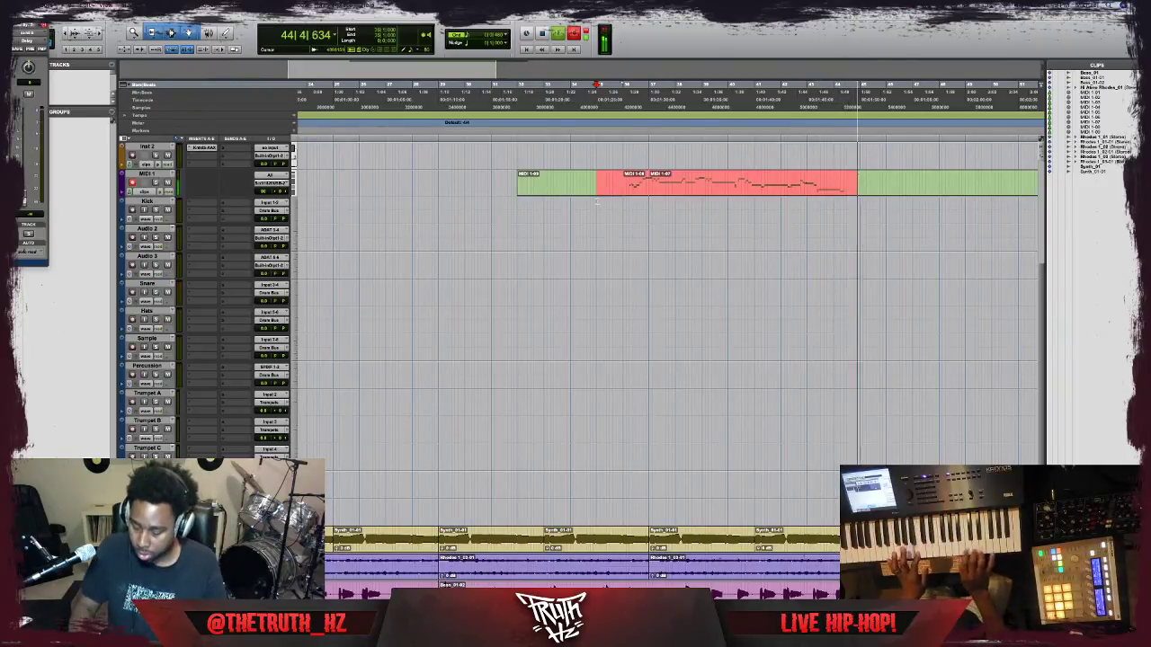
key("space")
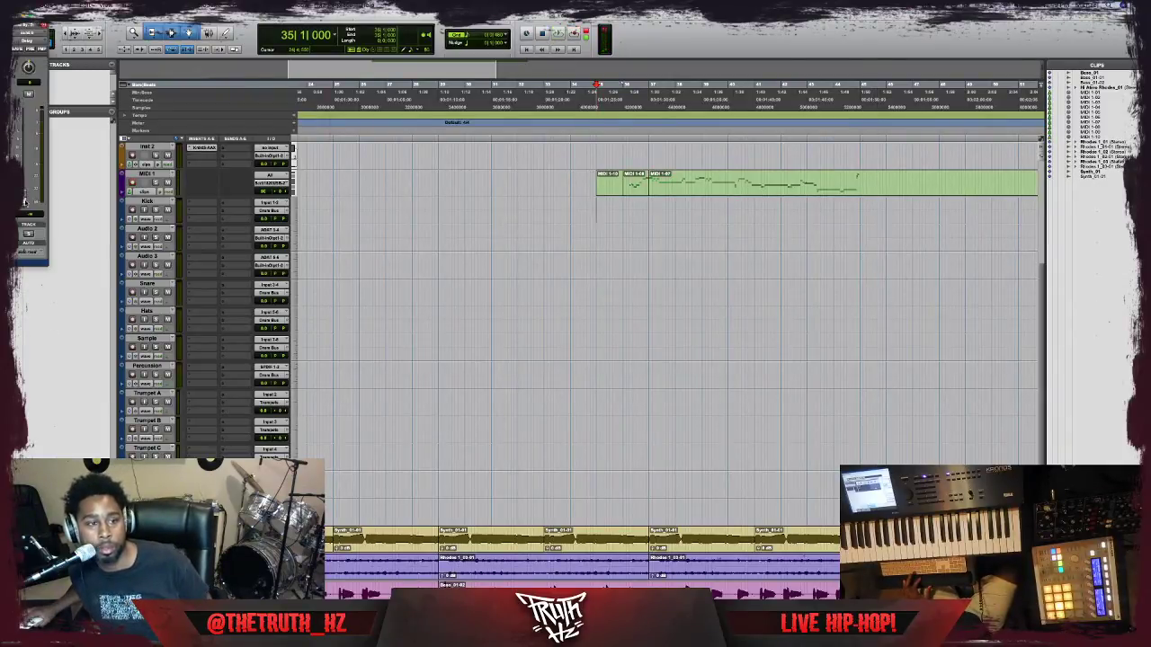
Audition the recorded MIDI 1 part from bar 35 and raise the Lead Synth track's Delay send level.
key("space")
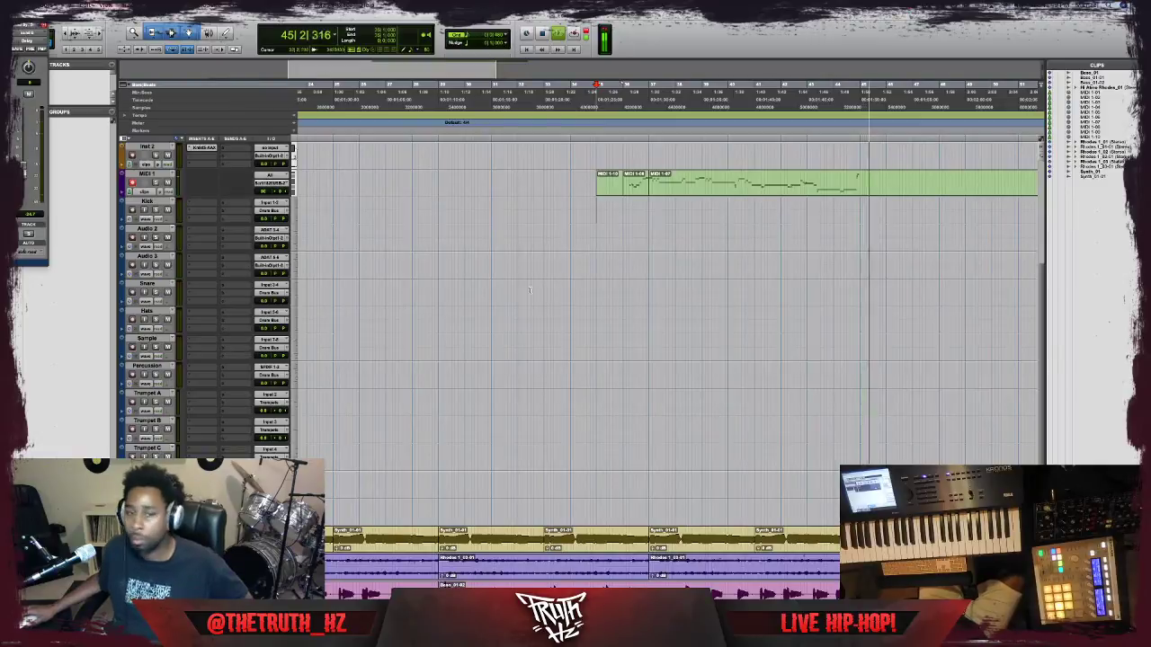
left_click_drag(27, 143, 27, 138)
key("space")
key("space")
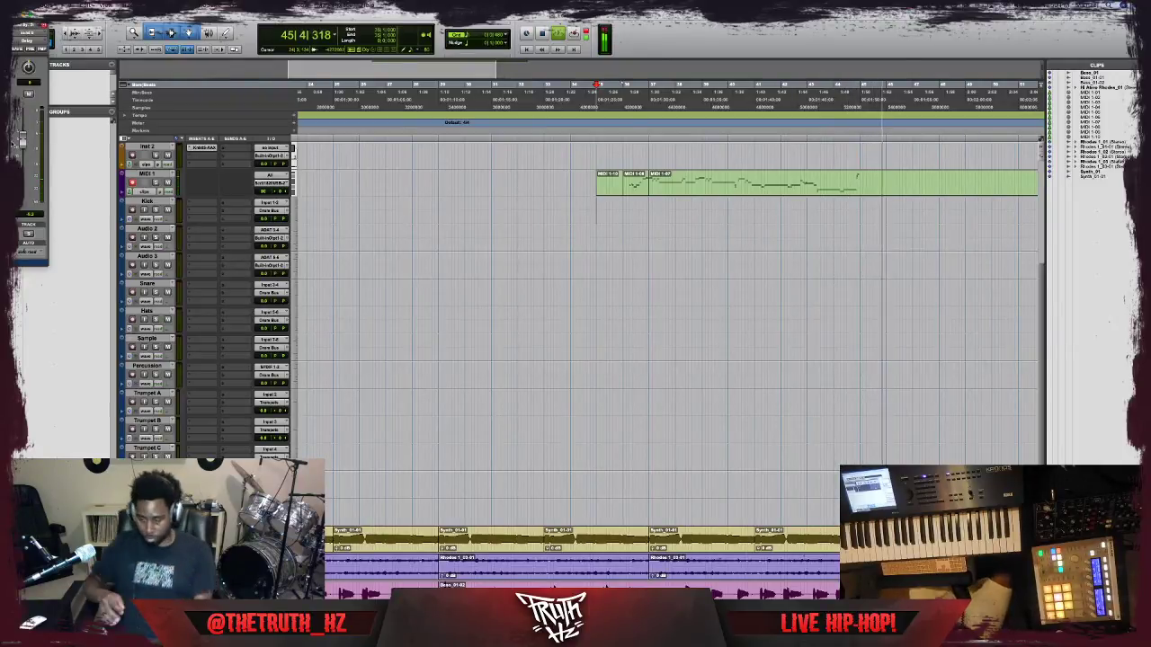
key("space")
Return the edit cursor to bar 5 and start playing the arrangement from there.
scroll(480, 208, "left", 10)
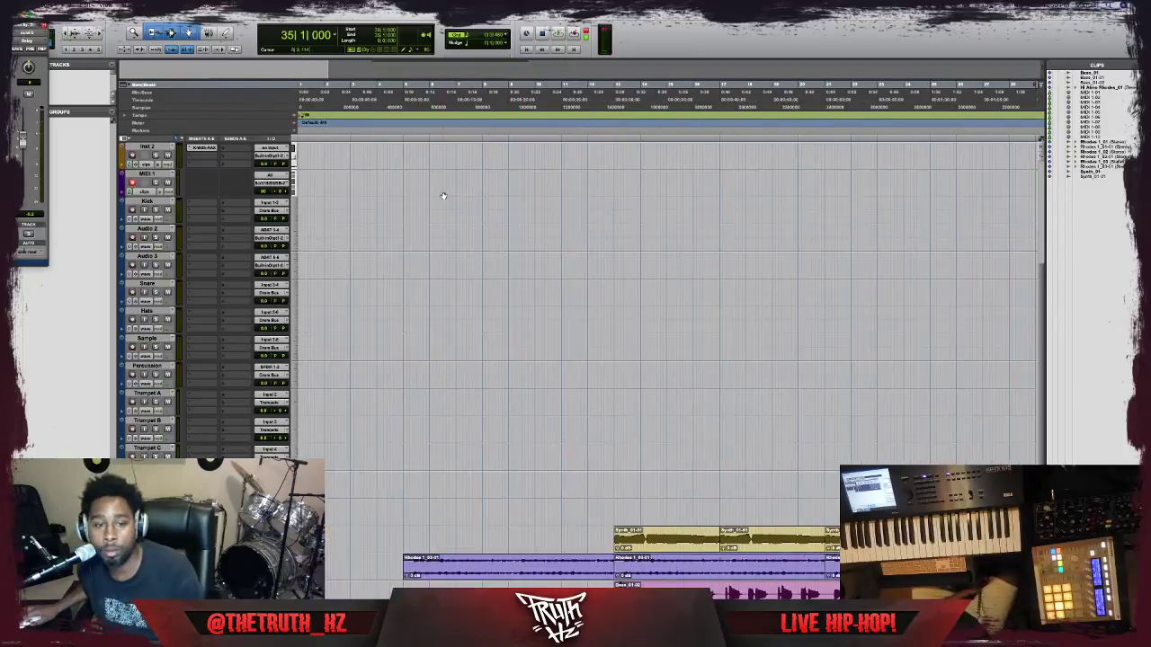
scroll(575, 250, "down", 5)
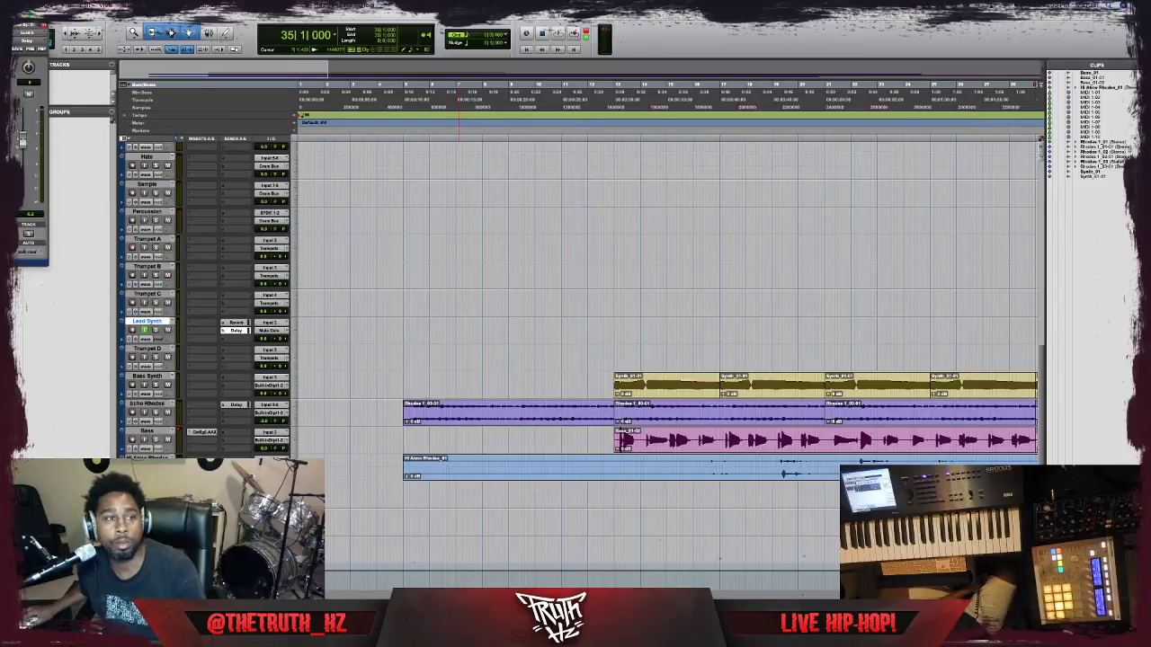
scroll(560, 341, "up", 10)
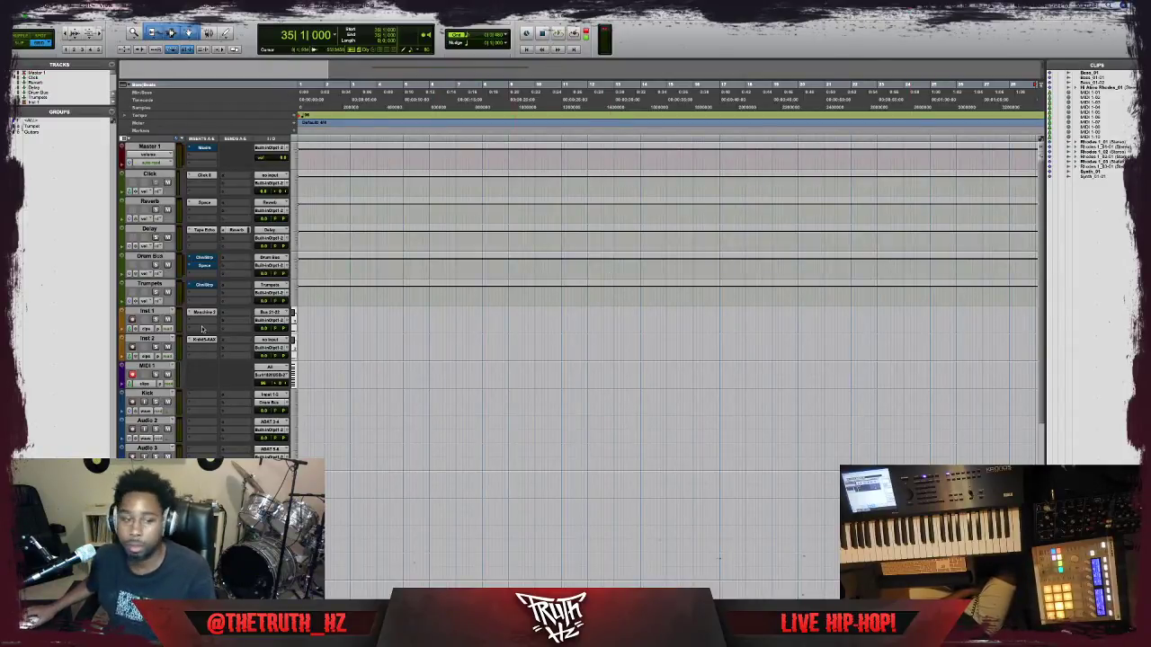
scroll(486, 366, "down", 10)
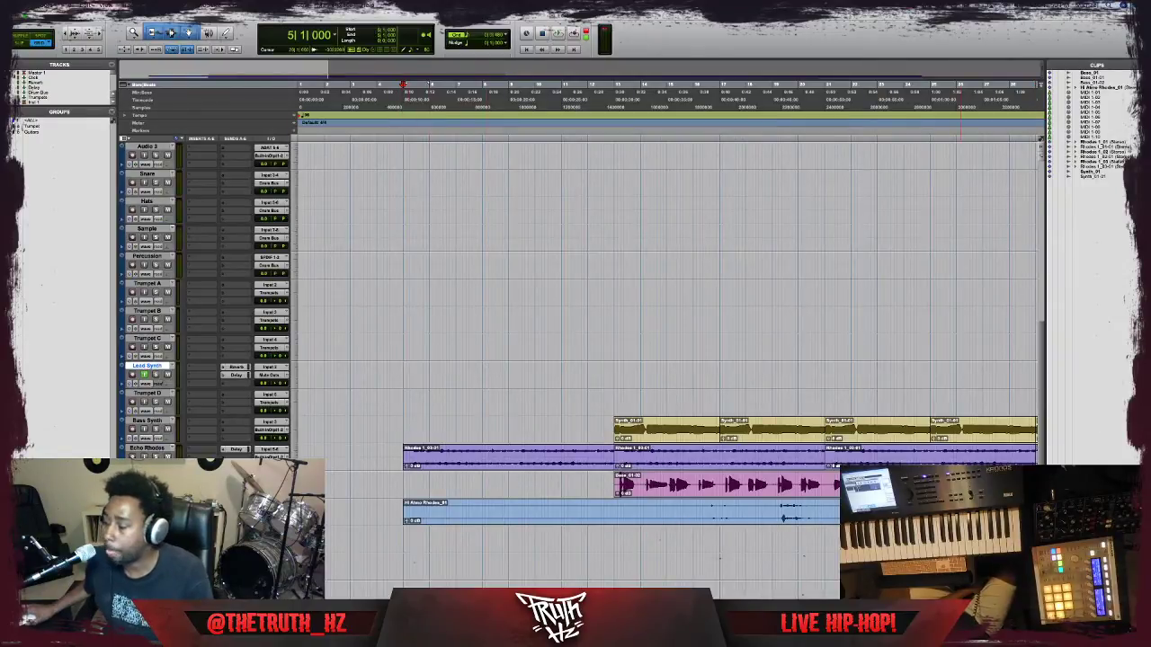
key("space")
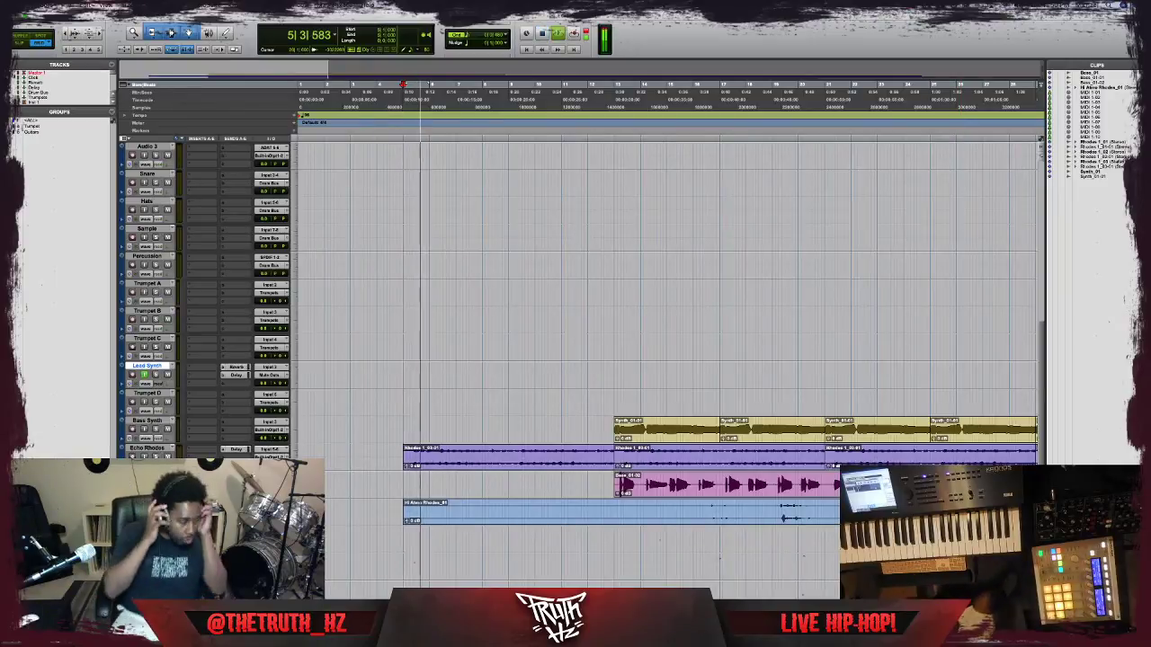